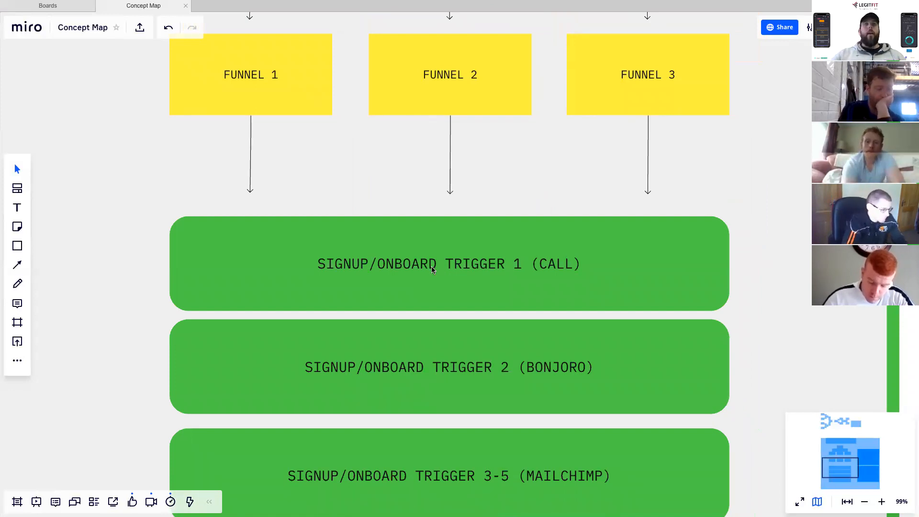
# - Examine the signup/onboard trigger blocks on the concept map and the landing pages and funnels leading into them
pyautogui.scroll(-5, 431, 269)
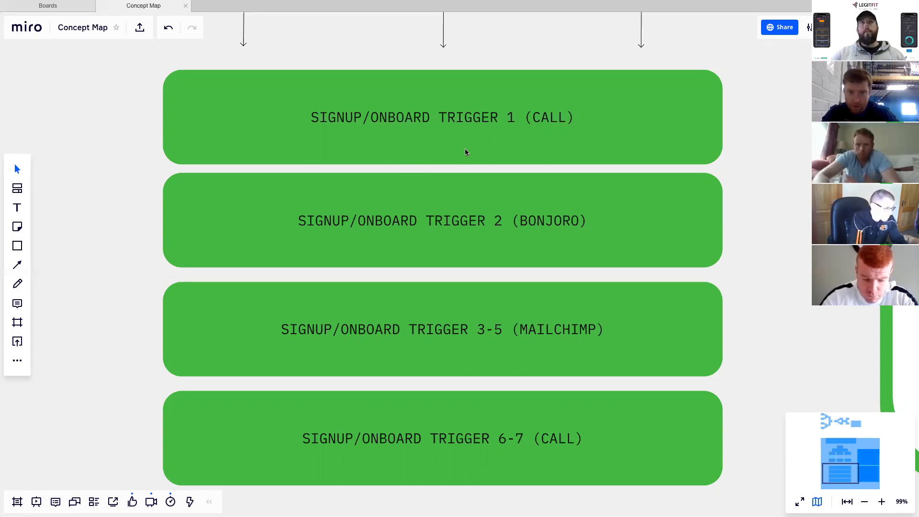
pyautogui.scroll(-2, 481, 194)
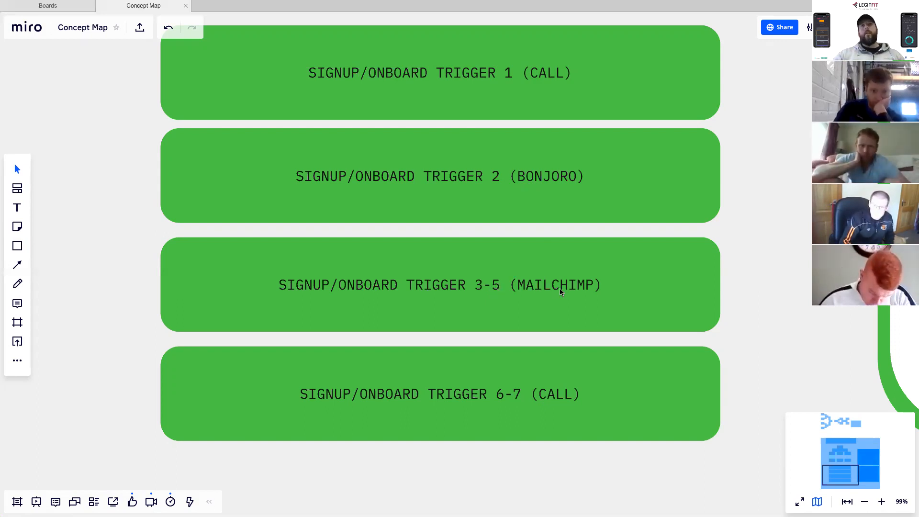
pyautogui.scroll(1, 458, 107)
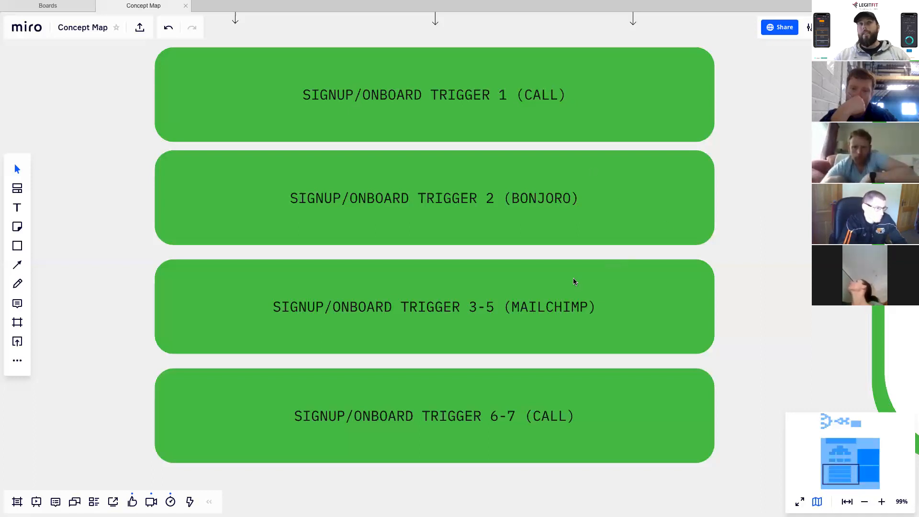
pyautogui.scroll(-3, 562, 304)
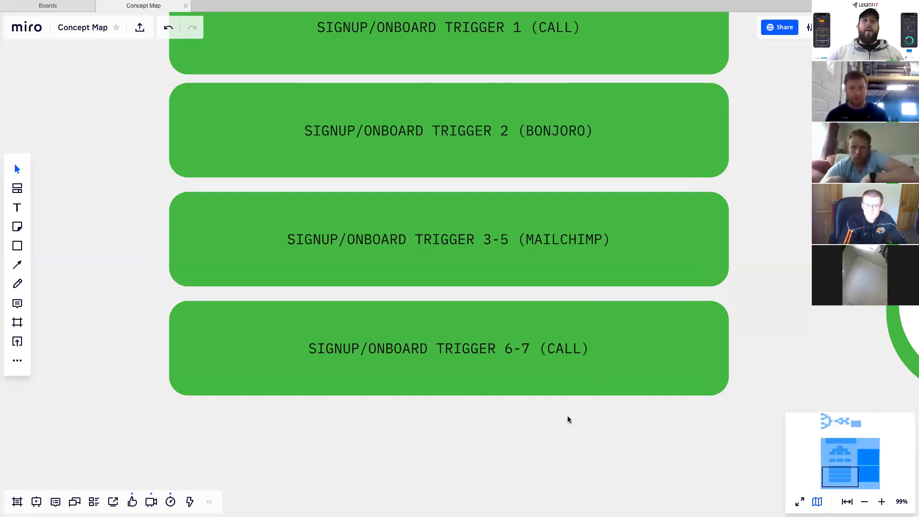
pyautogui.scroll(-1, 568, 417)
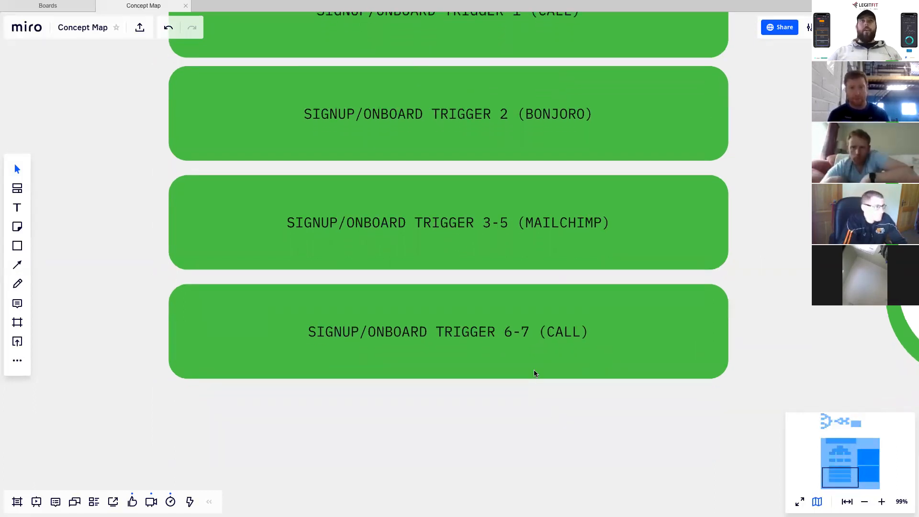
pyautogui.scroll(3, 534, 372)
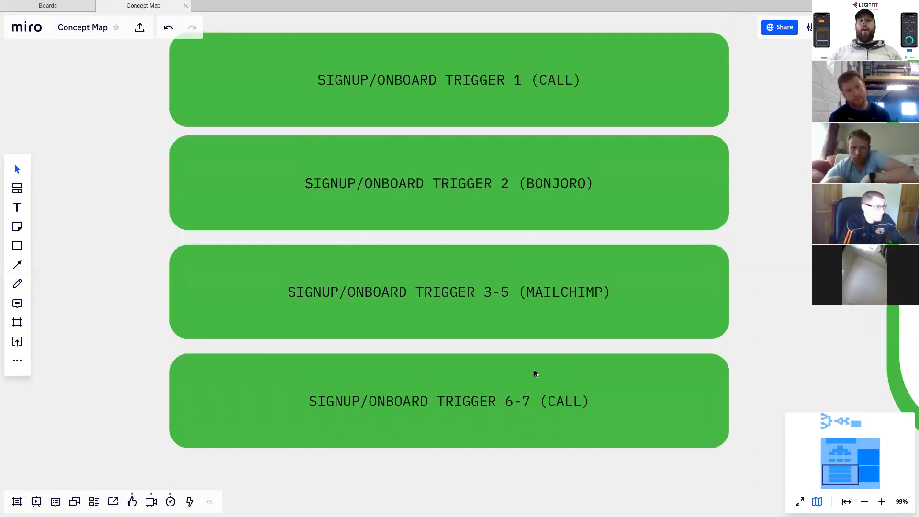
pyautogui.scroll(3, 535, 372)
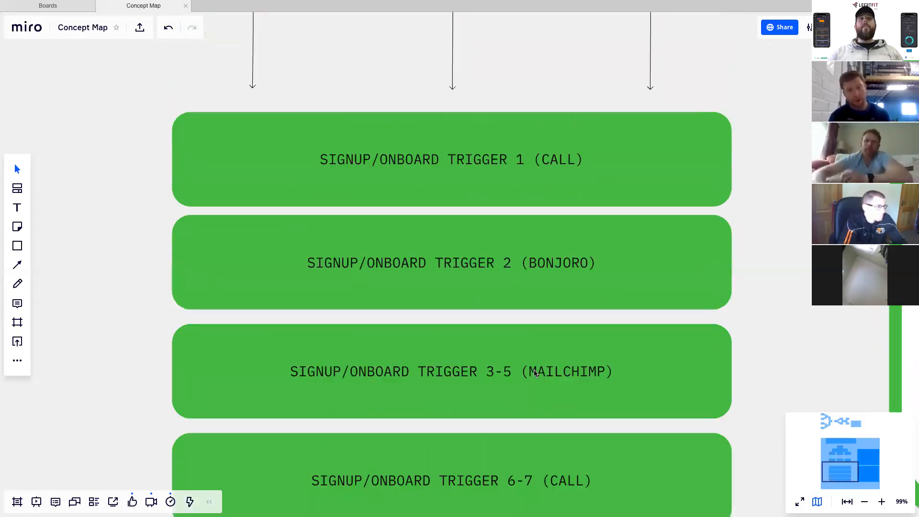
pyautogui.scroll(2, 534, 373)
pyautogui.scroll(15, 522, 315)
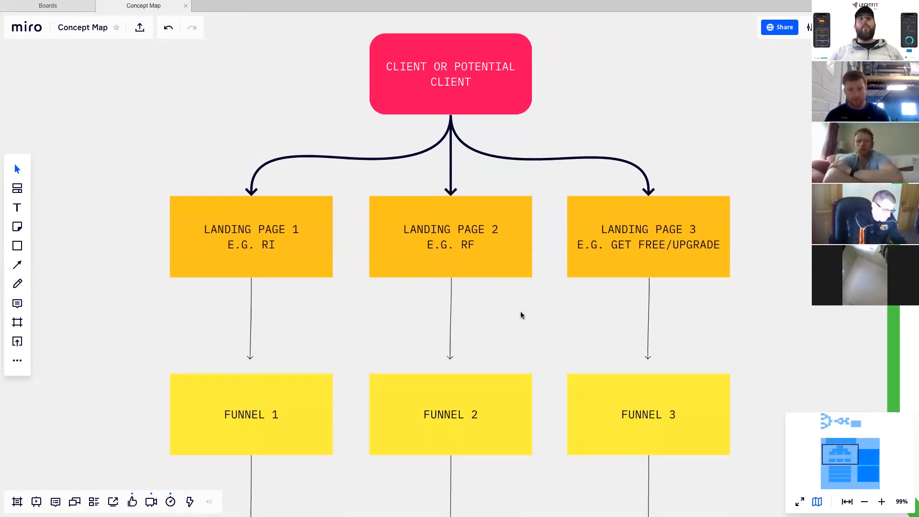
pyautogui.scroll(-20, 521, 311)
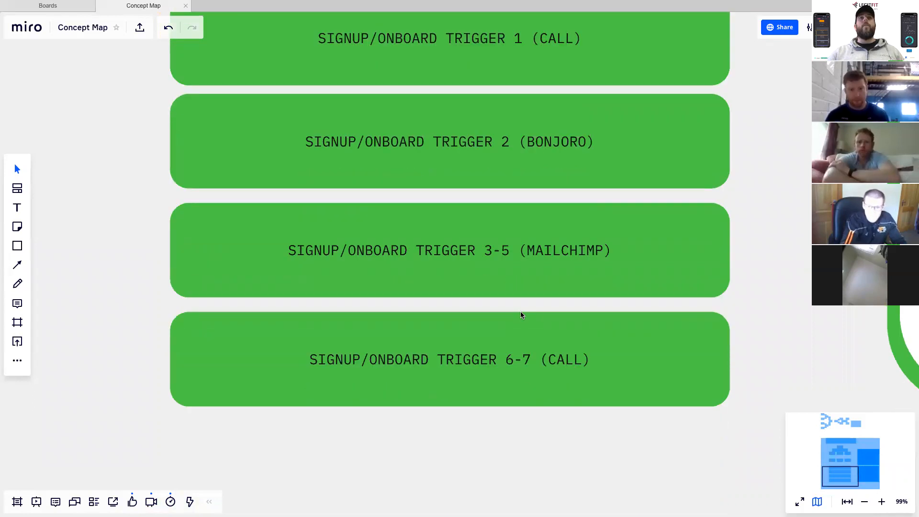
pyautogui.scroll(4, 520, 311)
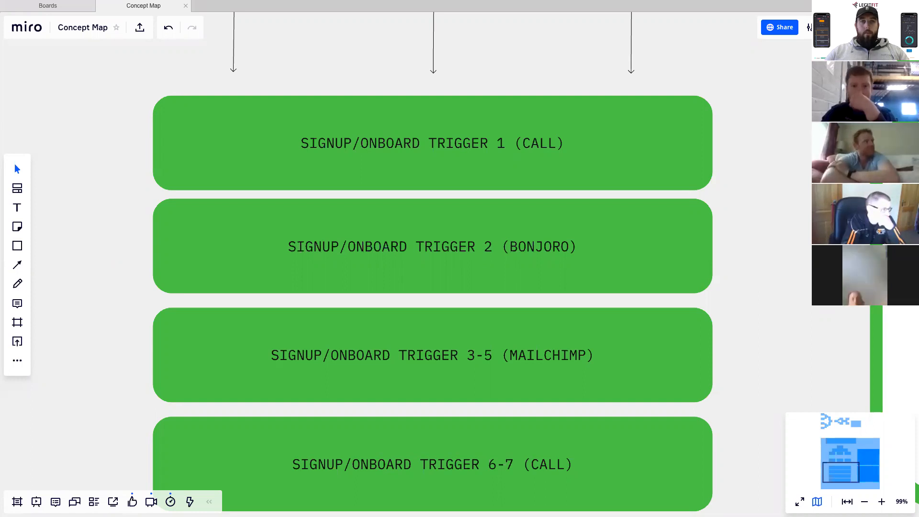
# - Review the whole Onboarding Like a Pro frame, including the Software Needed and Zaps Needed lists
pyautogui.scroll(-10, 318, 191)
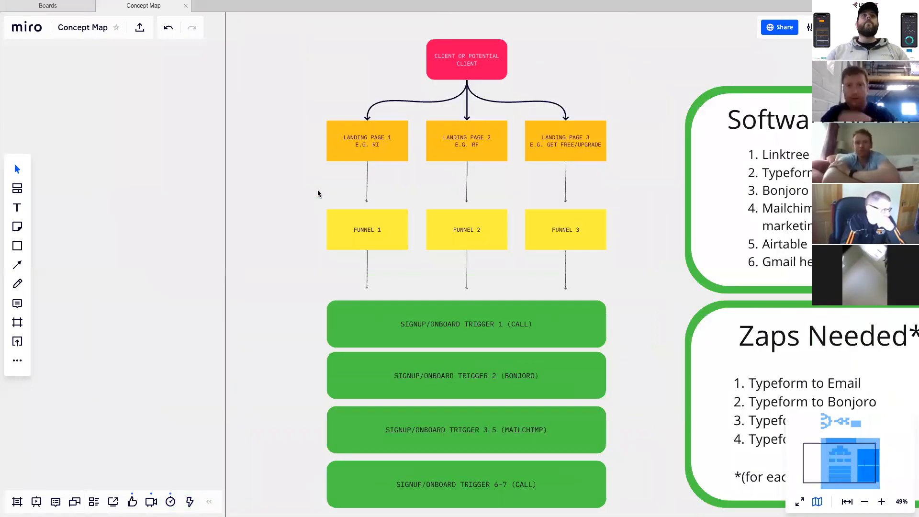
pyautogui.scroll(-1, 317, 194)
pyautogui.hscroll(1, 317, 194)
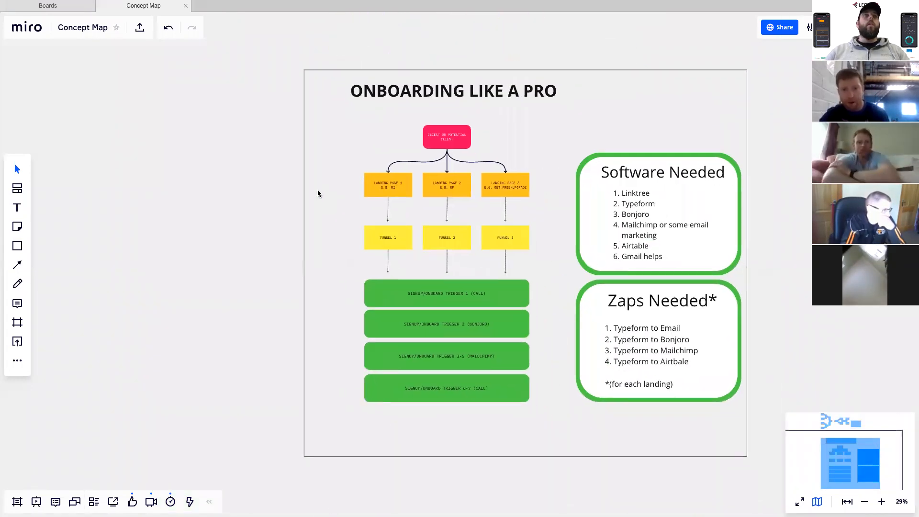
pyautogui.hotkey('ctrl', 'Right')
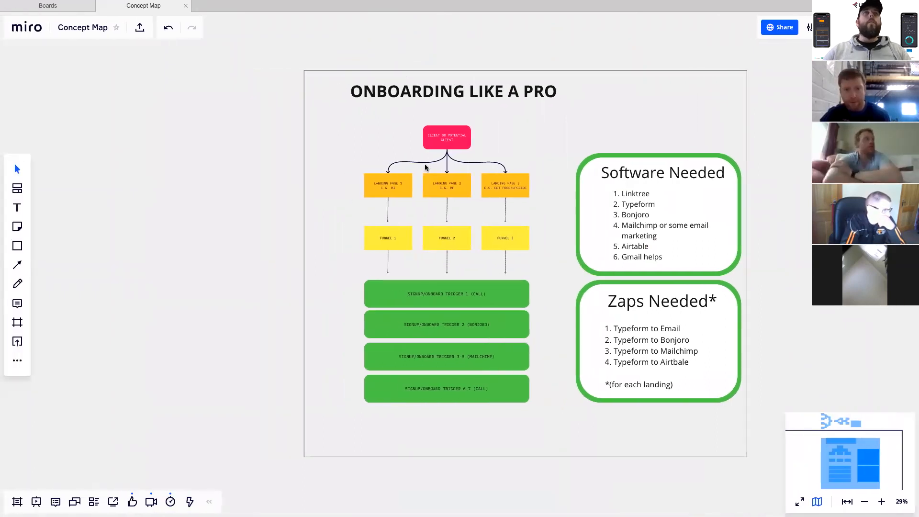
pyautogui.scroll(4, 426, 167)
pyautogui.hscroll(1, 426, 168)
pyautogui.scroll(-1, 426, 168)
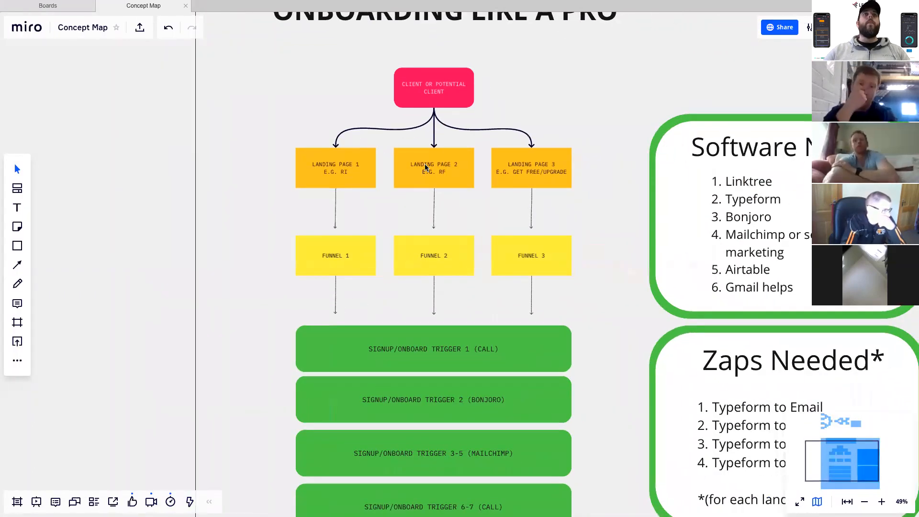
pyautogui.scroll(-1, 426, 167)
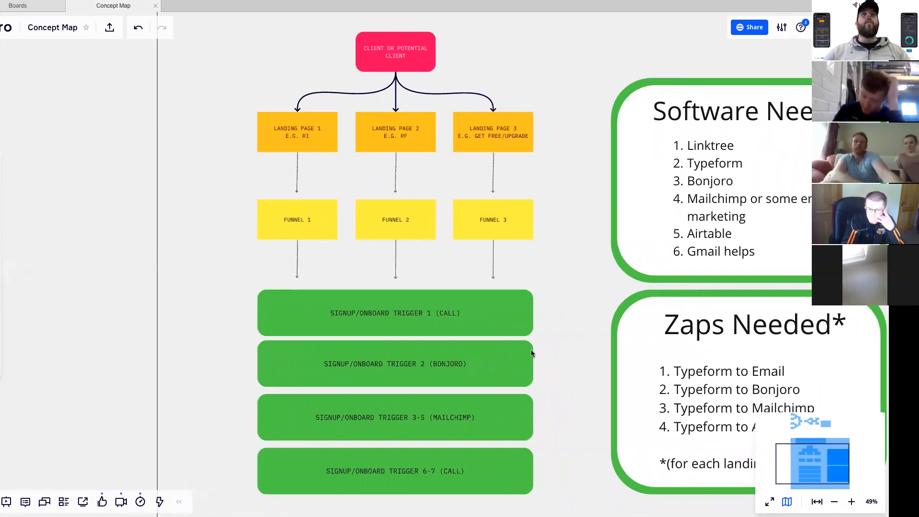
# - Switch to the browser to show the Linktree login page, and return to the Miro concept map
pyautogui.hotkey('ctrl', 'Left')
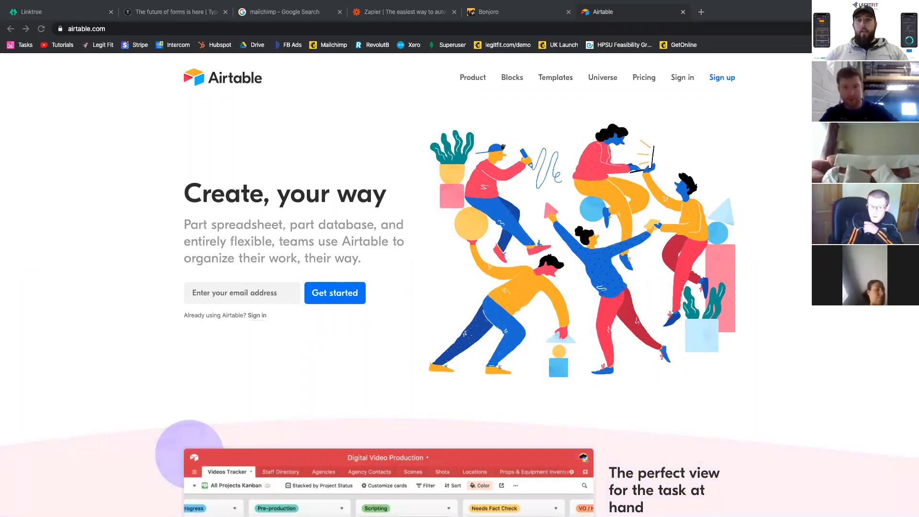
pyautogui.click(48, 12)
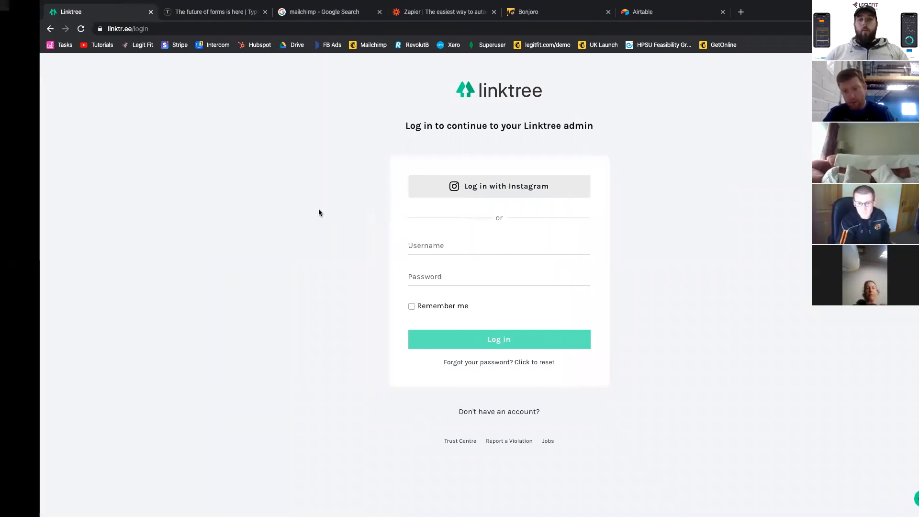
pyautogui.hotkey('ctrl', 'Left')
pyautogui.hotkey('ctrl', 'Right')
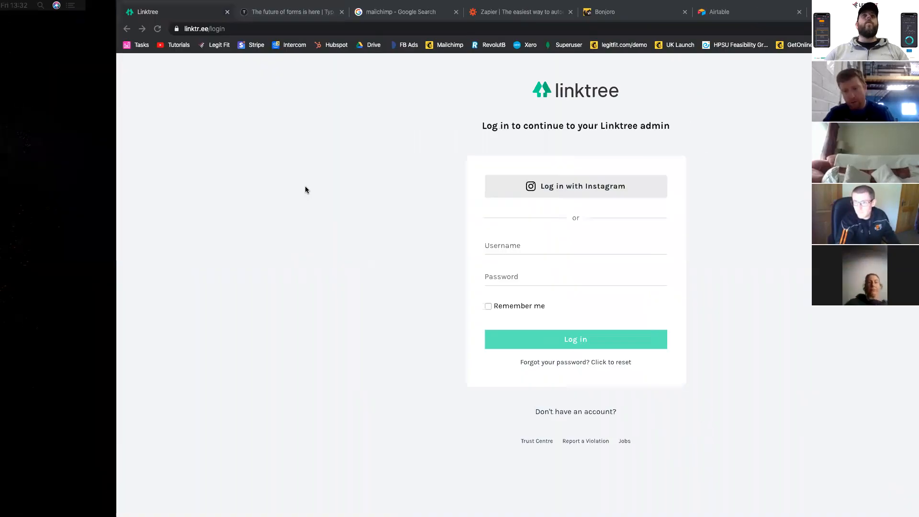
pyautogui.hotkey('ctrl', 'Right')
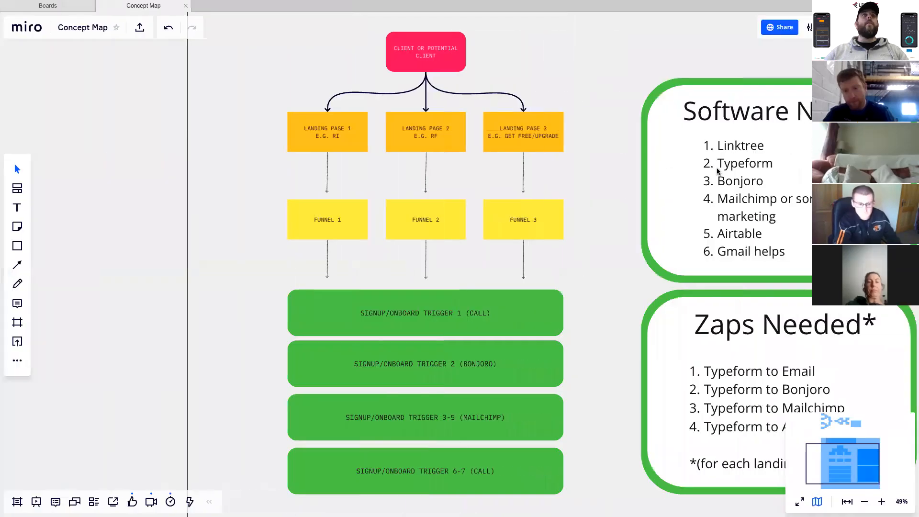
# - Switch to the browser window with the Typeform page and open the campaigns list in Mailchimp
pyautogui.hotkey('ctrl', 'Left')
pyautogui.hotkey('ctrl', 'Right')
pyautogui.hotkey('ctrl', 'Left')
pyautogui.hotkey('ctrl', 'Left')
pyautogui.hotkey('ctrl', 'Right')
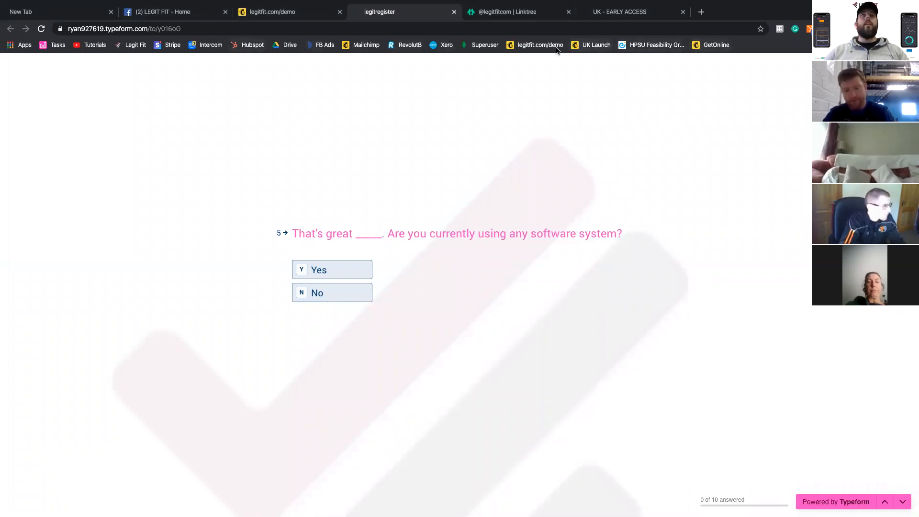
pyautogui.click(364, 44)
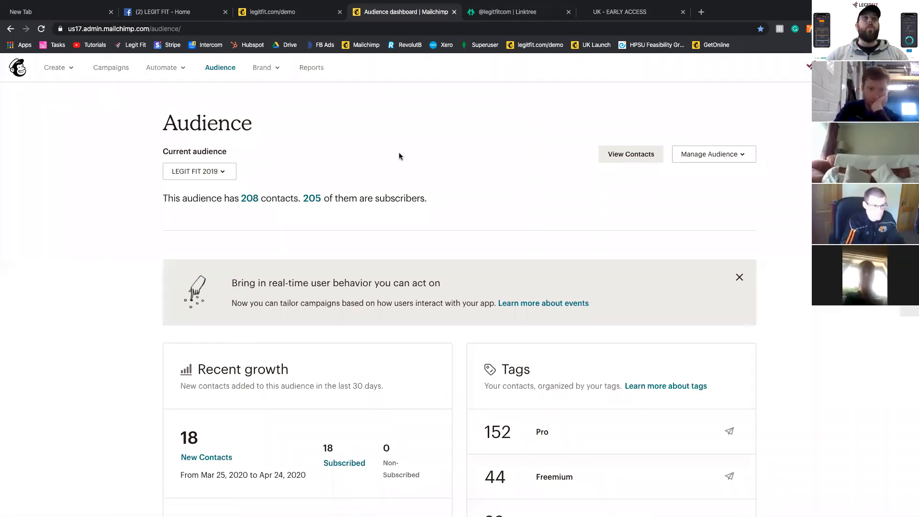
pyautogui.click(125, 69)
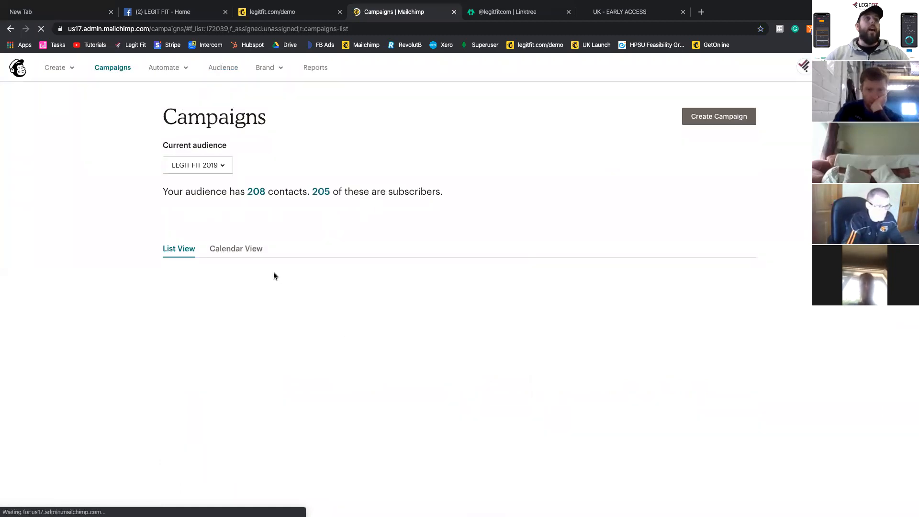
pyautogui.scroll(-1, 274, 276)
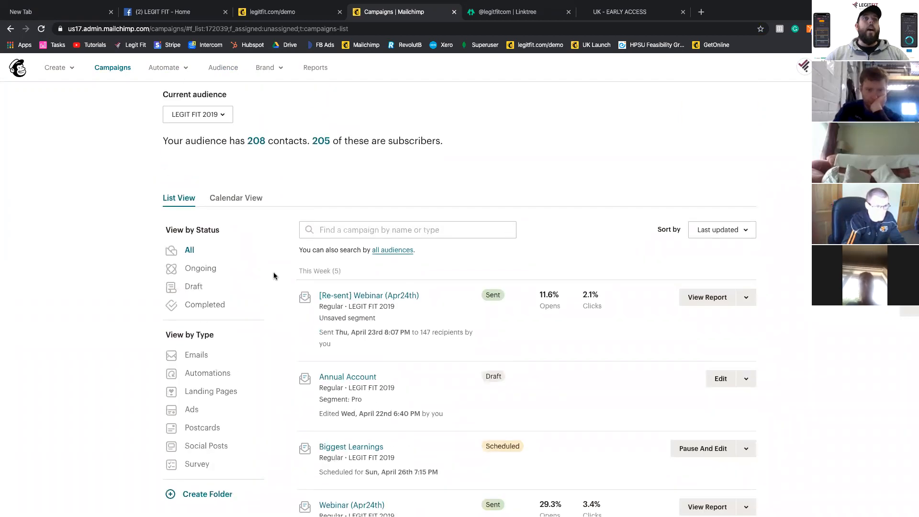
# - Open the [Re-sent] Webinar (Apr24th) campaign, read through its email preview, and return to the campaigns list
pyautogui.scroll(1, 274, 276)
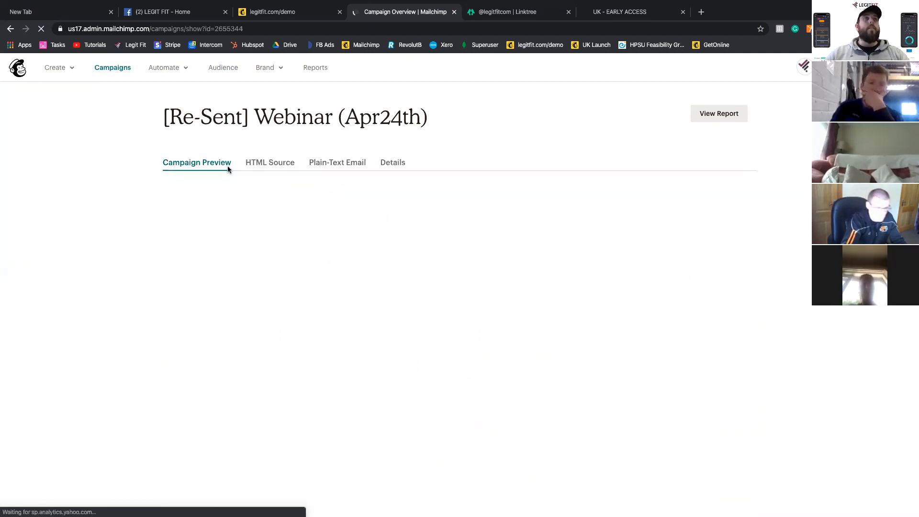
pyautogui.scroll(-4, 365, 302)
pyautogui.scroll(-5, 366, 302)
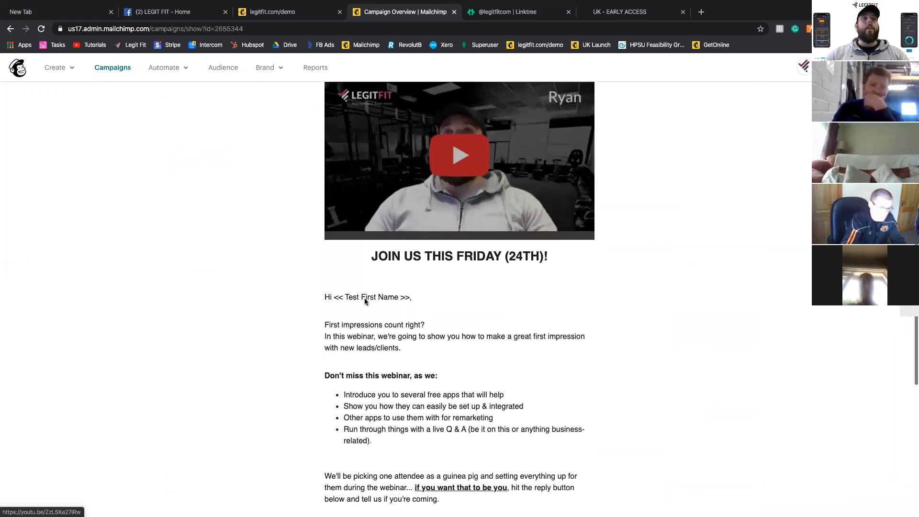
pyautogui.scroll(6, 365, 302)
pyautogui.scroll(3, 366, 302)
pyautogui.hscroll(-5, 365, 302)
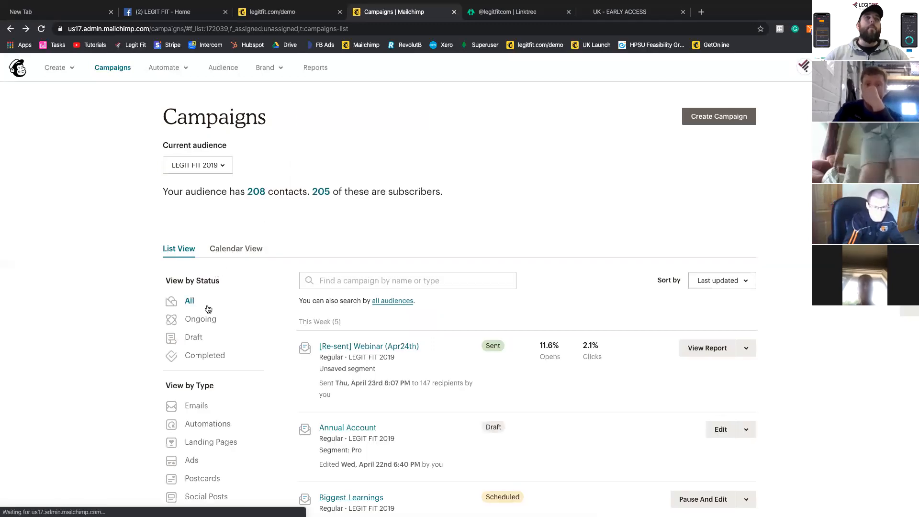
# - Check the landing pages category of the campaigns and filter the list to show automations
pyautogui.scroll(-6, 207, 308)
pyautogui.scroll(-15, 207, 316)
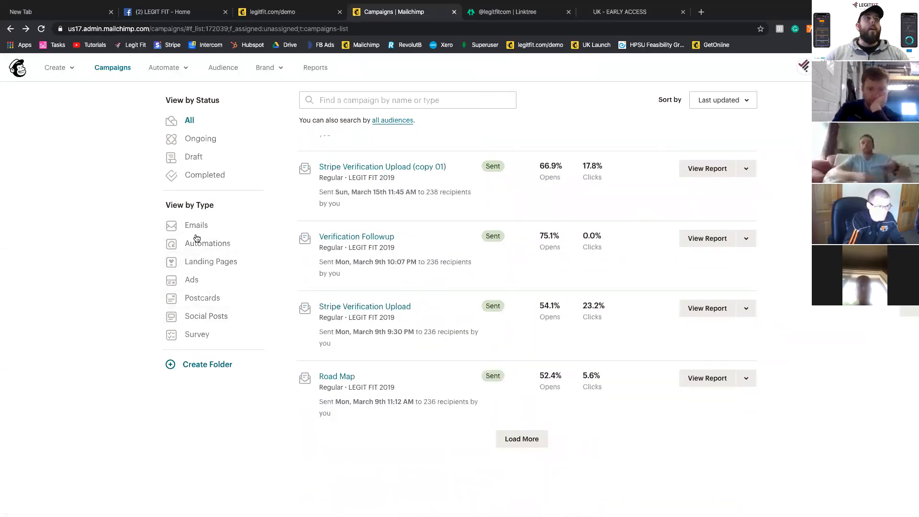
pyautogui.click(198, 264)
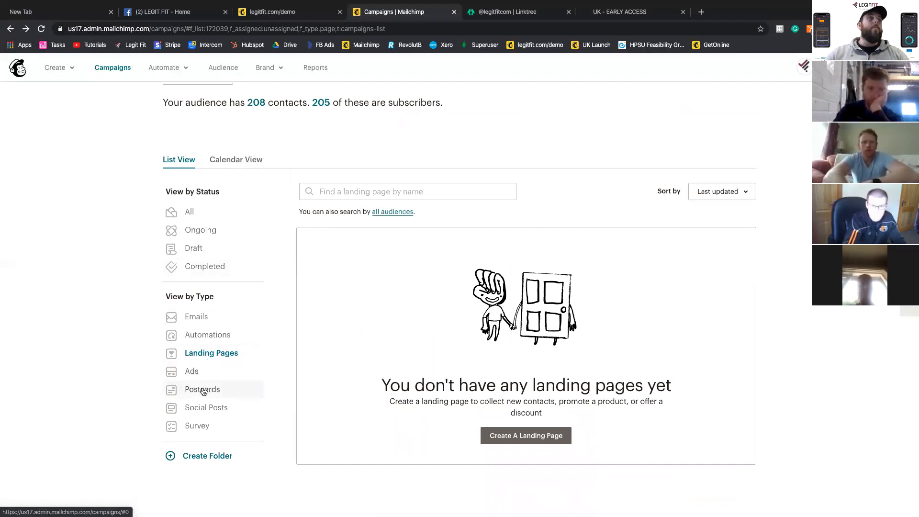
pyautogui.click(201, 333)
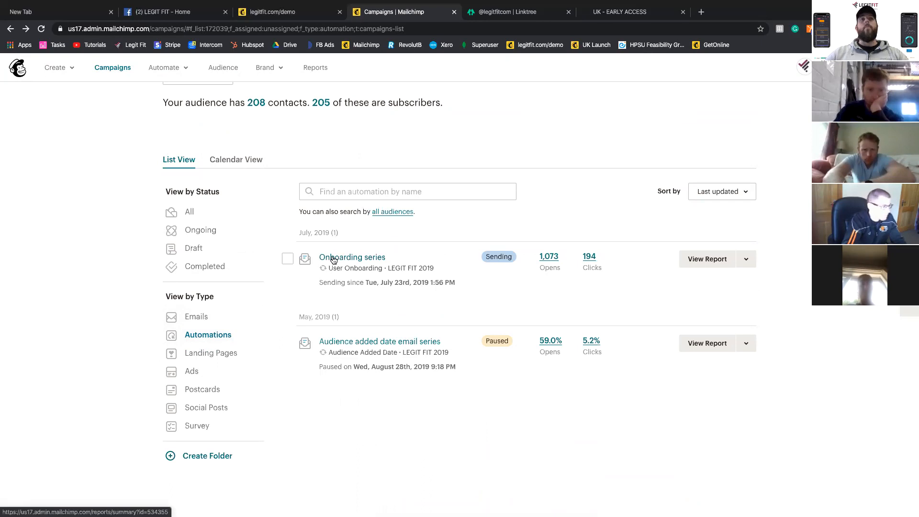
# - Open the Audience added date email series report and examine the send delays of its first workflow emails
pyautogui.click(340, 342)
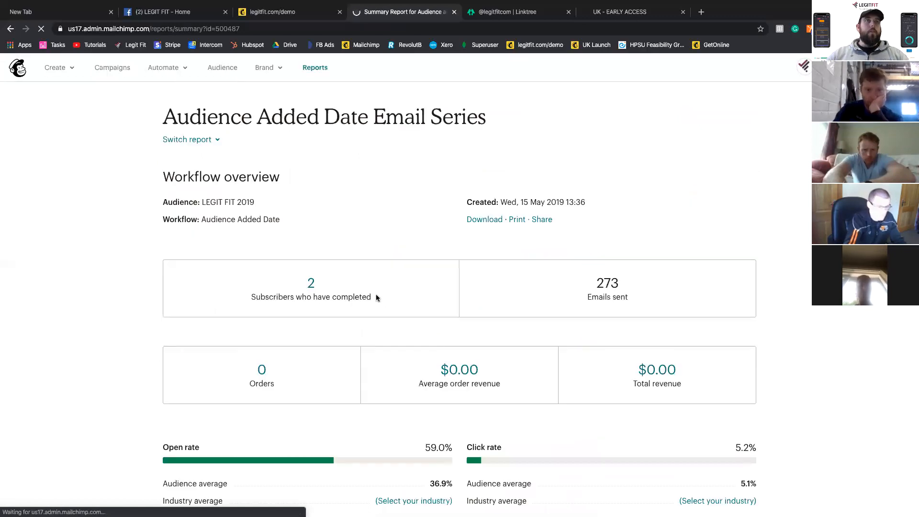
pyautogui.scroll(-1, 397, 351)
pyautogui.scroll(-3, 397, 351)
pyautogui.scroll(-3, 397, 350)
pyautogui.scroll(7, 397, 350)
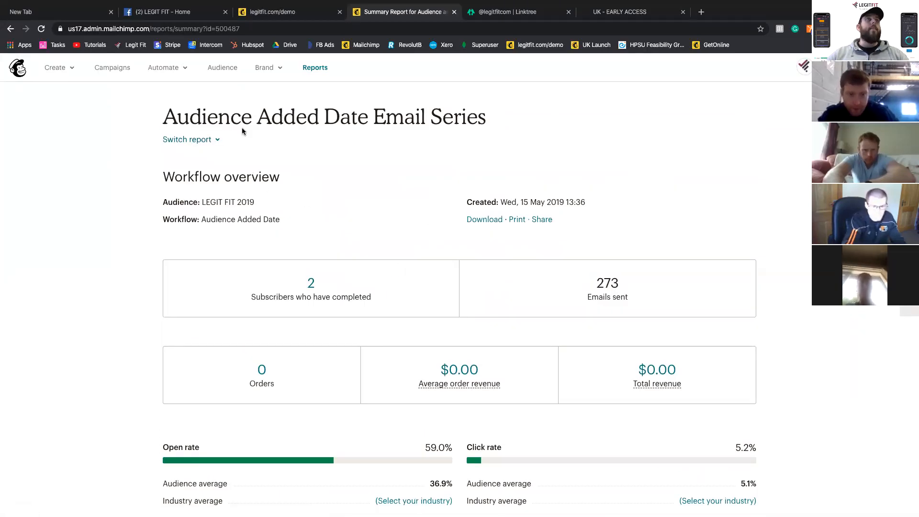
pyautogui.scroll(-15, 340, 187)
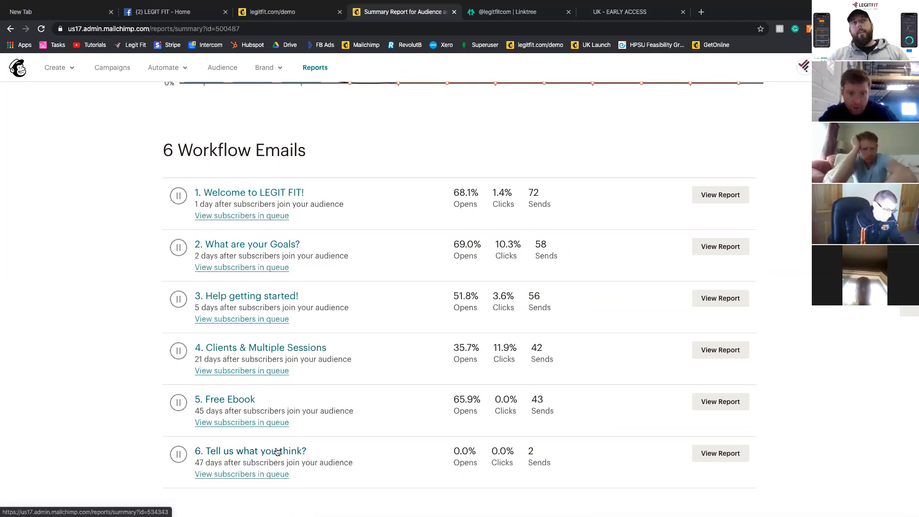
pyautogui.scroll(-2, 277, 452)
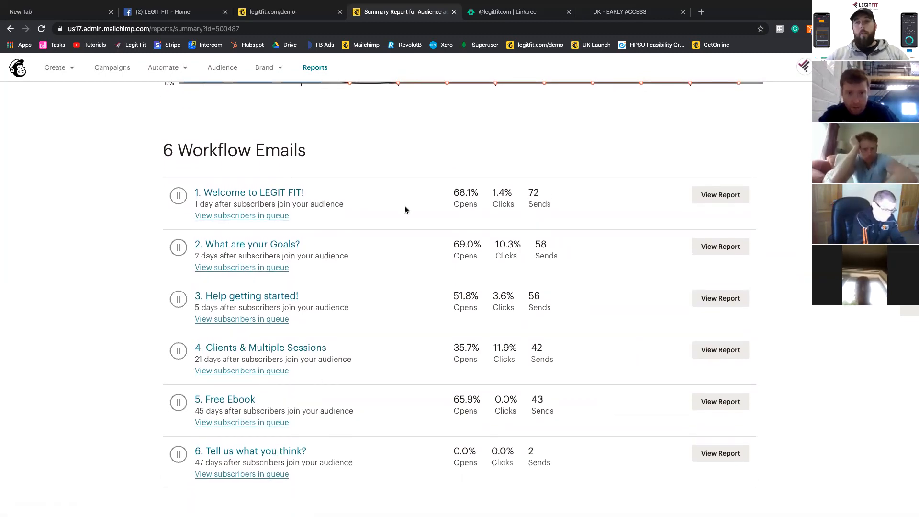
pyautogui.tripleClick(197, 205)
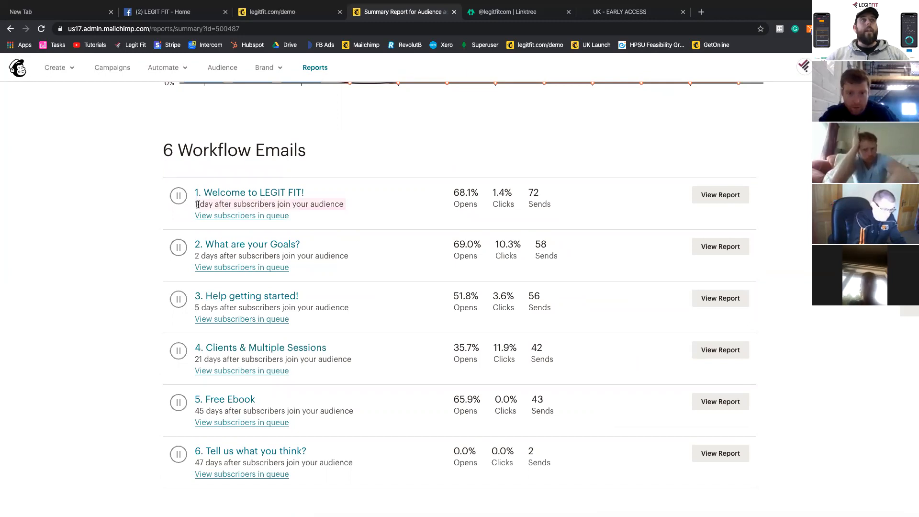
pyautogui.tripleClick(246, 256)
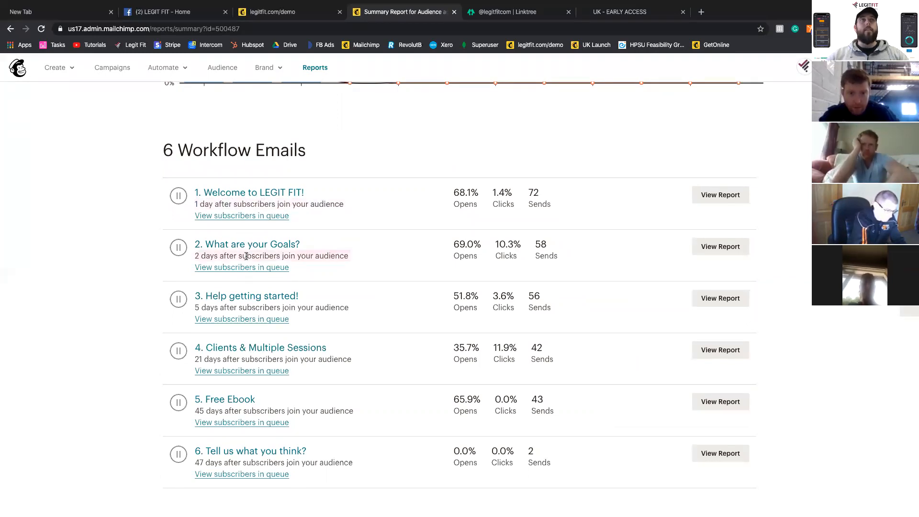
# - Check the send delay of the Help getting started! email and open the report of the Welcome to LEGIT FIT! email
pyautogui.tripleClick(239, 307)
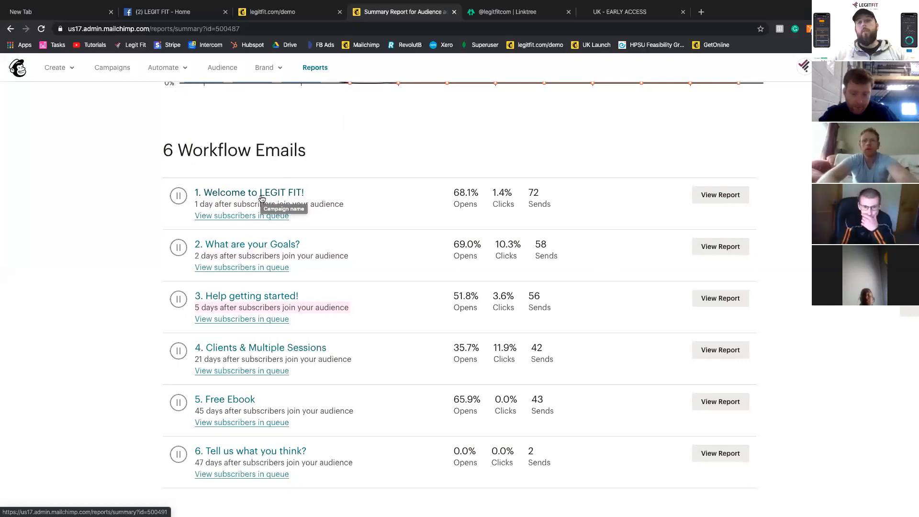
pyautogui.scroll(8, 200, 206)
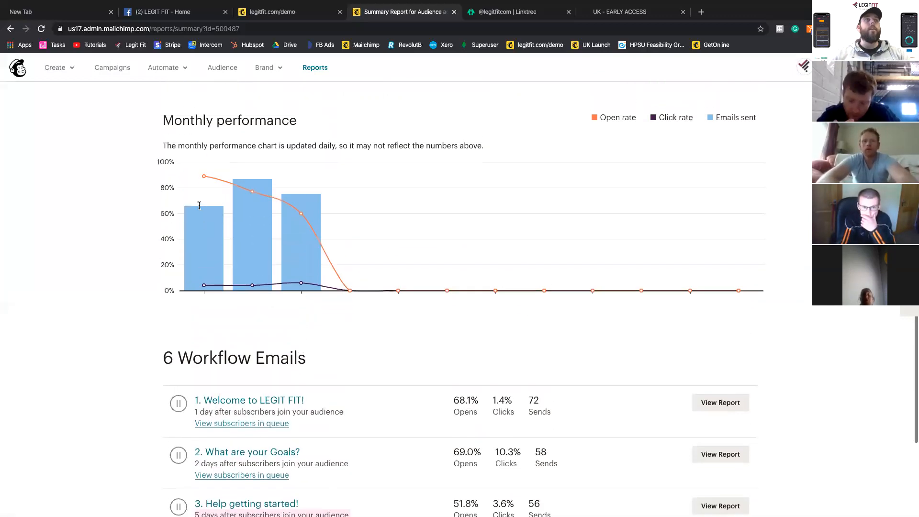
pyautogui.scroll(5, 199, 207)
pyautogui.scroll(-13, 206, 225)
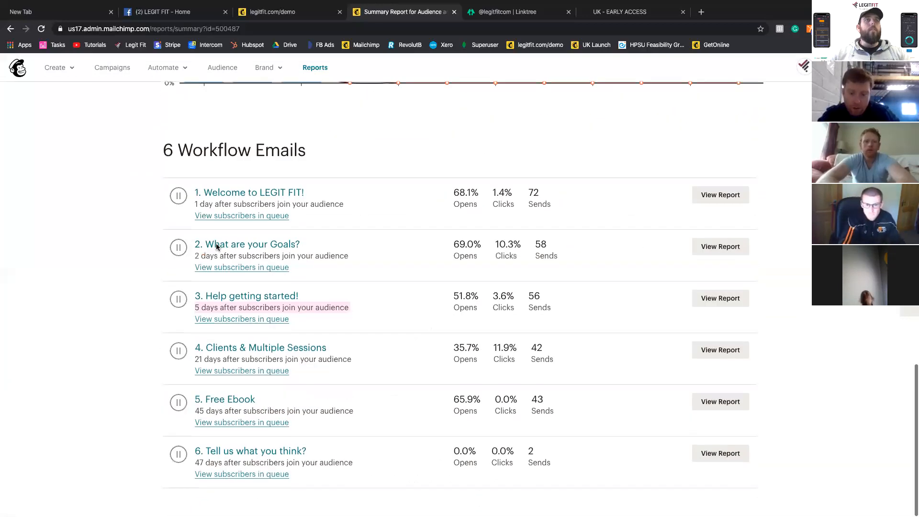
pyautogui.click(266, 196)
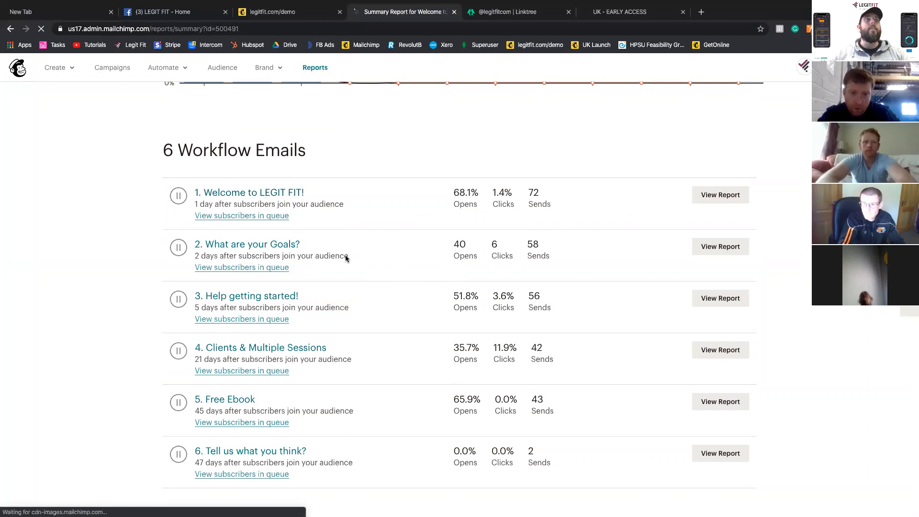
pyautogui.scroll(-8, 379, 402)
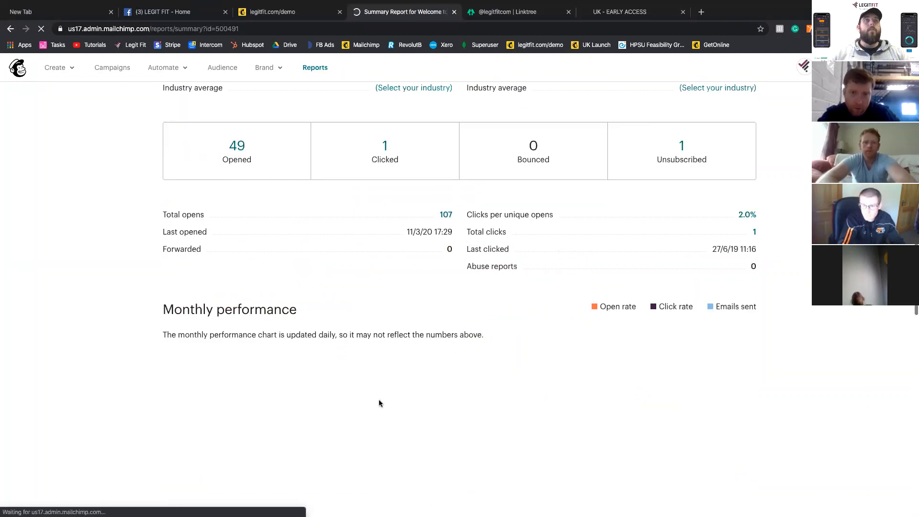
pyautogui.scroll(8, 366, 356)
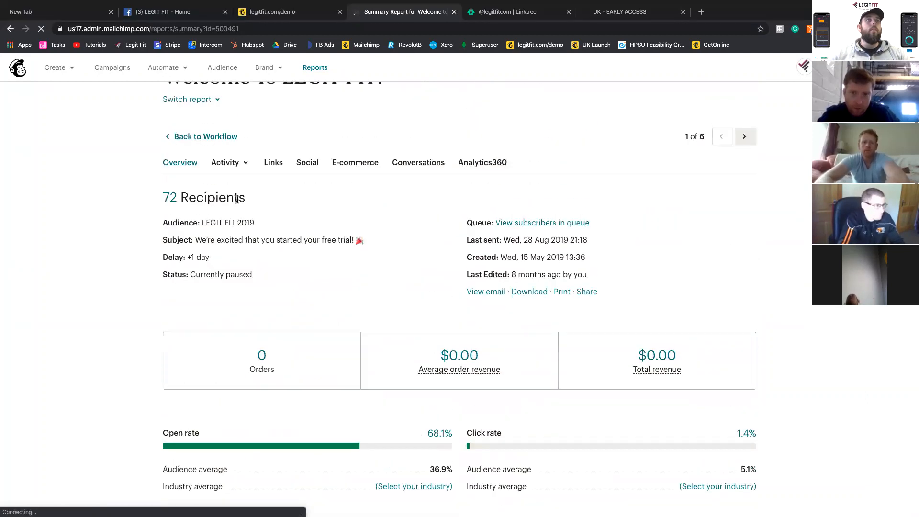
pyautogui.scroll(2, 237, 199)
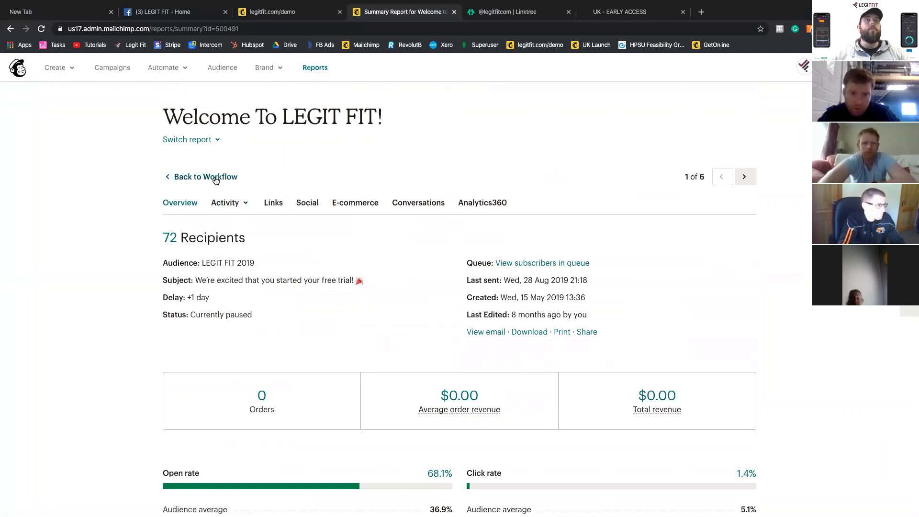
# - Open the Welcome to LEGIT FIT! email from its report, read through its video and text content, and close the text block's editor
pyautogui.click(471, 331)
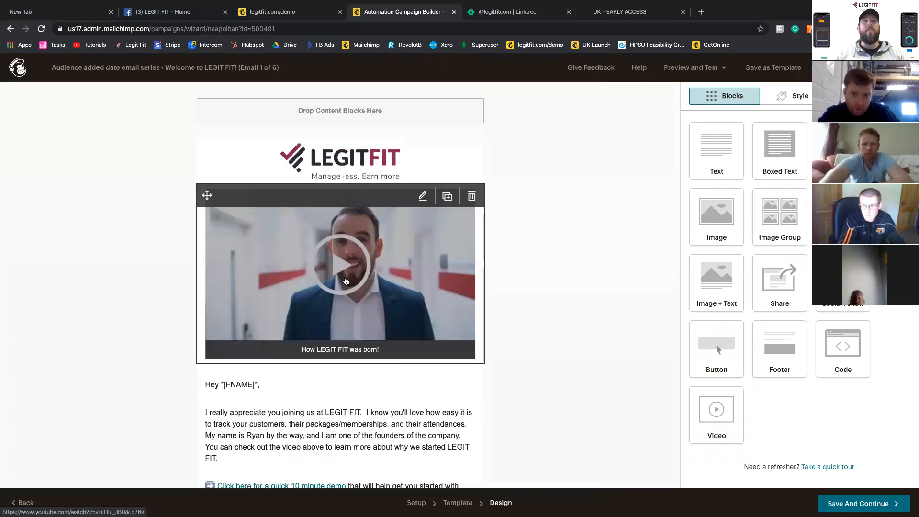
pyautogui.scroll(-3, 346, 281)
pyautogui.click(336, 328)
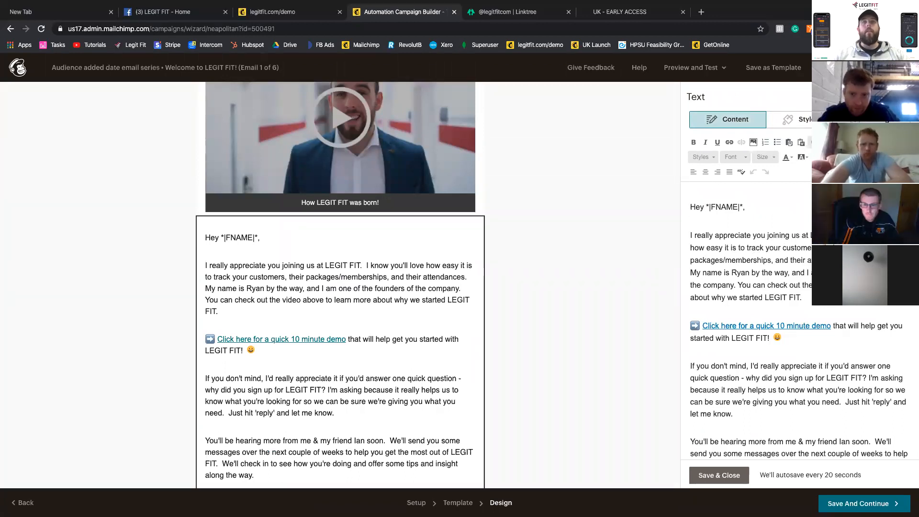
pyautogui.click(719, 475)
pyautogui.moveTo(790, 172); pyautogui.dragTo(774, 128)
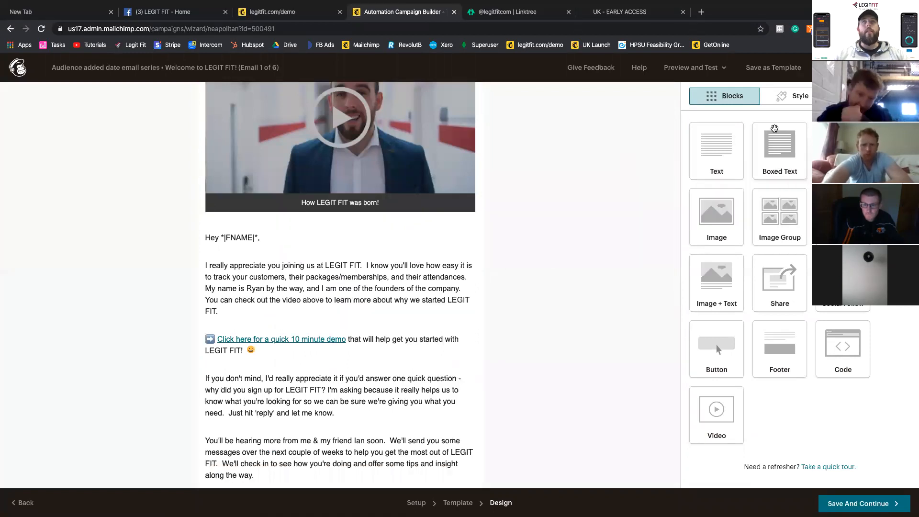
pyautogui.scroll(3, 356, 239)
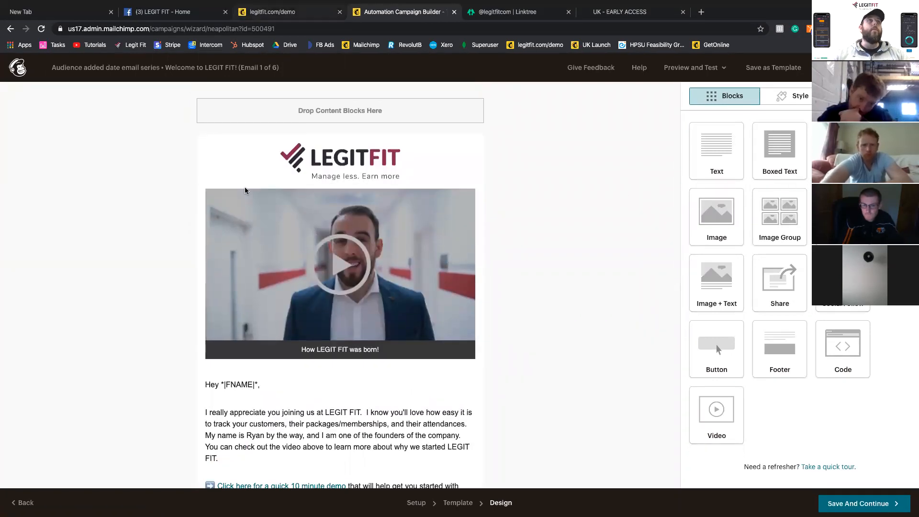
# - Return from the email design to the Audience Added Date Email Series report
pyautogui.rightClick(245, 187)
pyautogui.click(584, 212)
pyautogui.hscroll(-5, 510, 211)
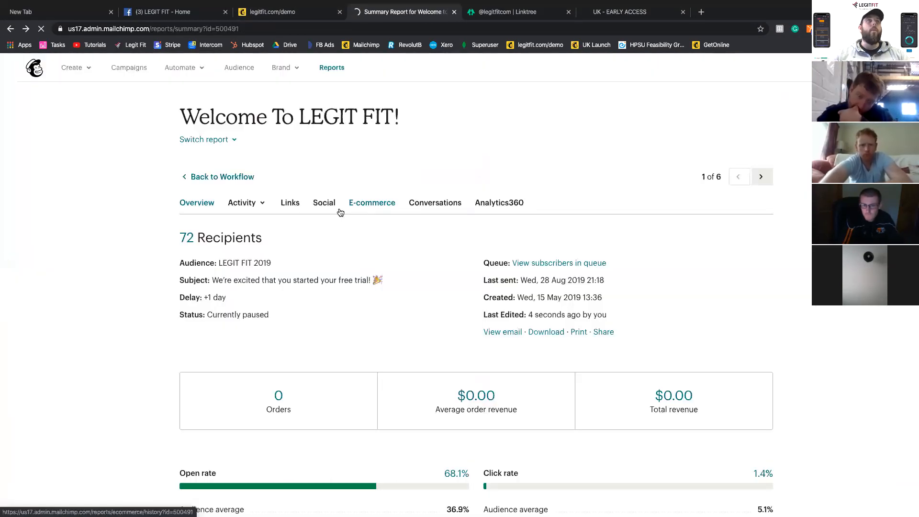
pyautogui.hscroll(-5, 252, 203)
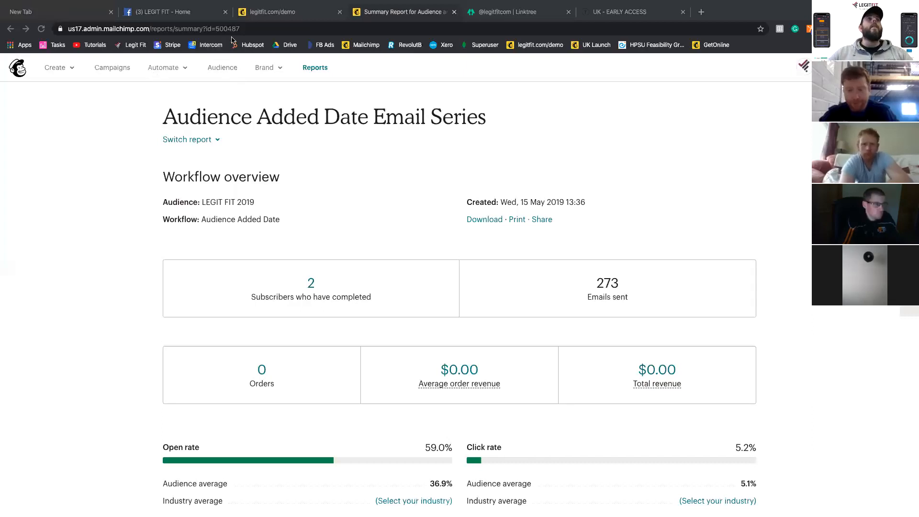
# - Switch to Airtable and open the UK base from the Biz Dev workspace
pyautogui.click(55, 45)
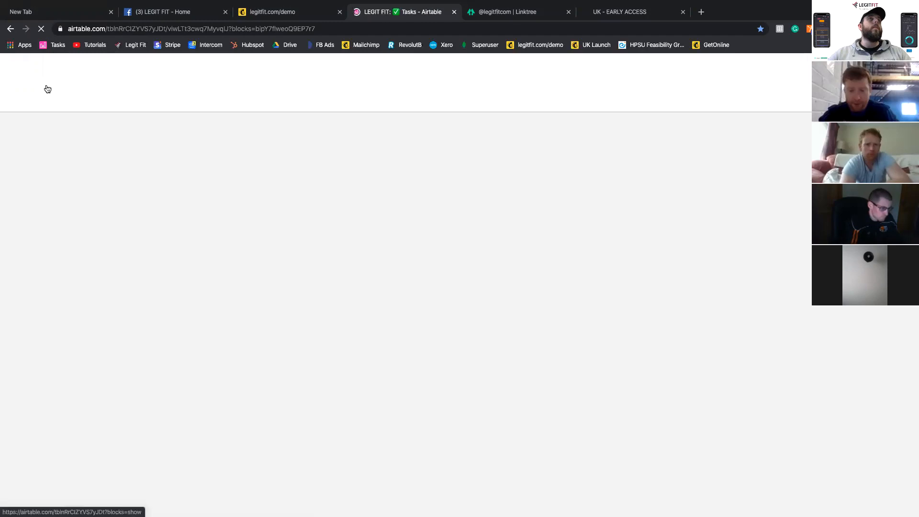
pyautogui.click(14, 84)
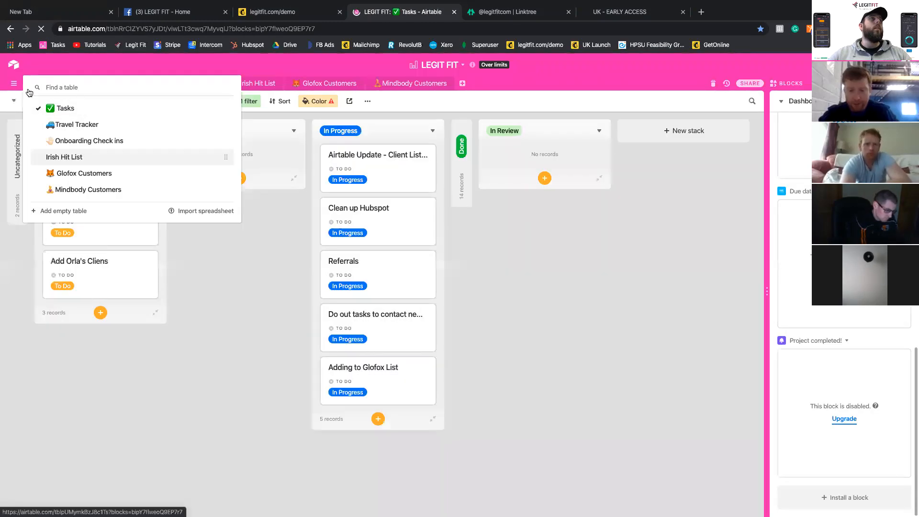
pyautogui.click(14, 65)
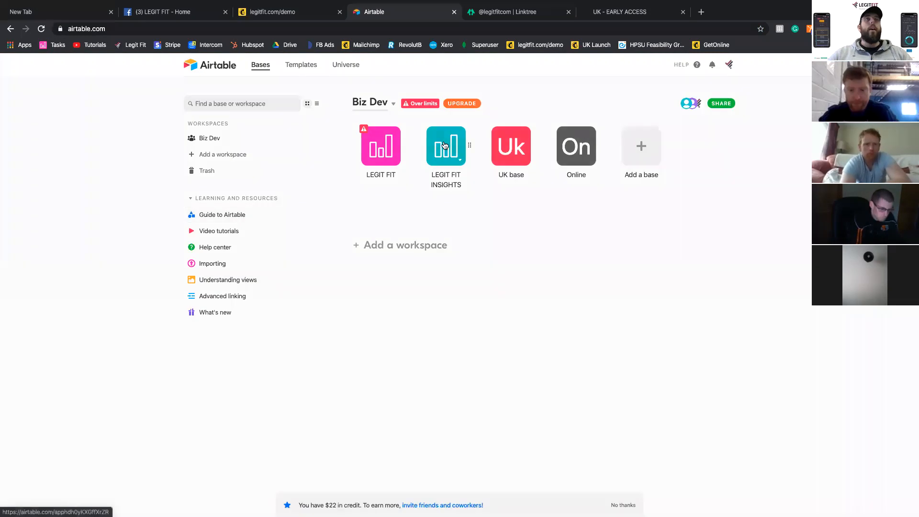
pyautogui.click(513, 153)
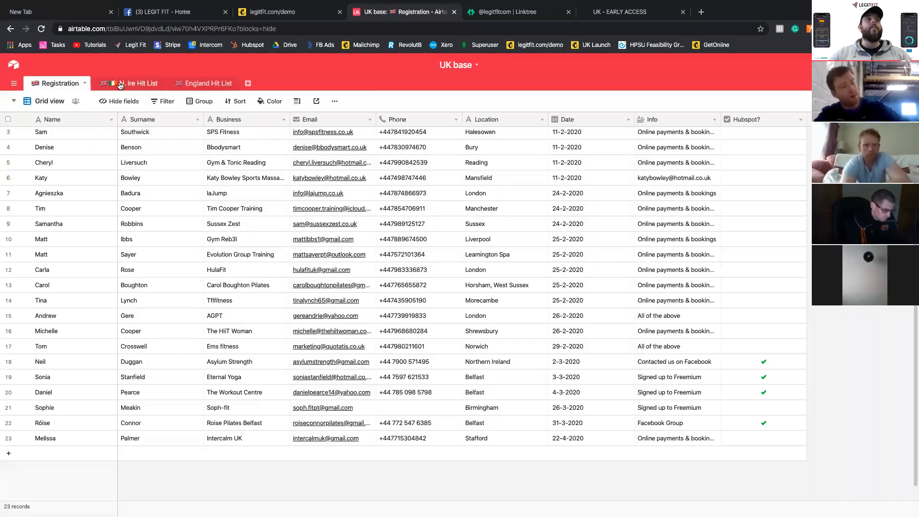
# - Add a checkbox field named Bonjoro Sent to the N. Ire Hit List table
pyautogui.click(121, 84)
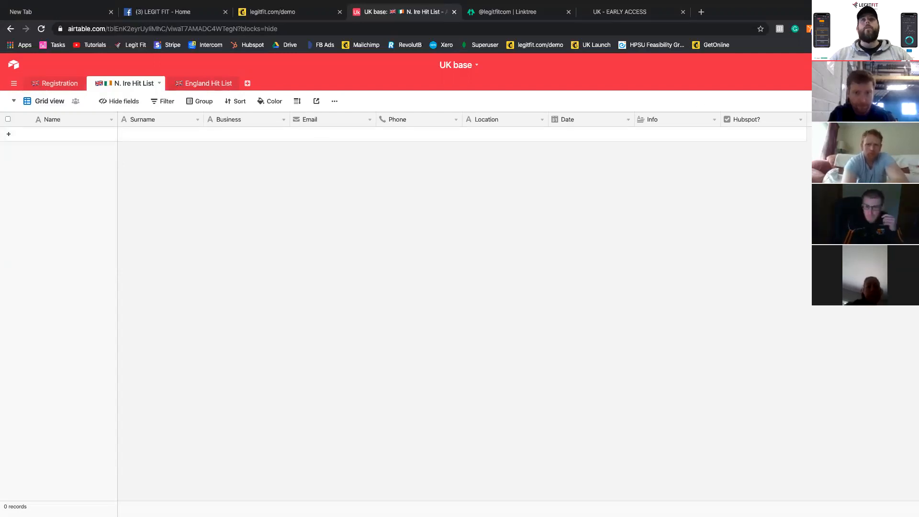
pyautogui.click(829, 119)
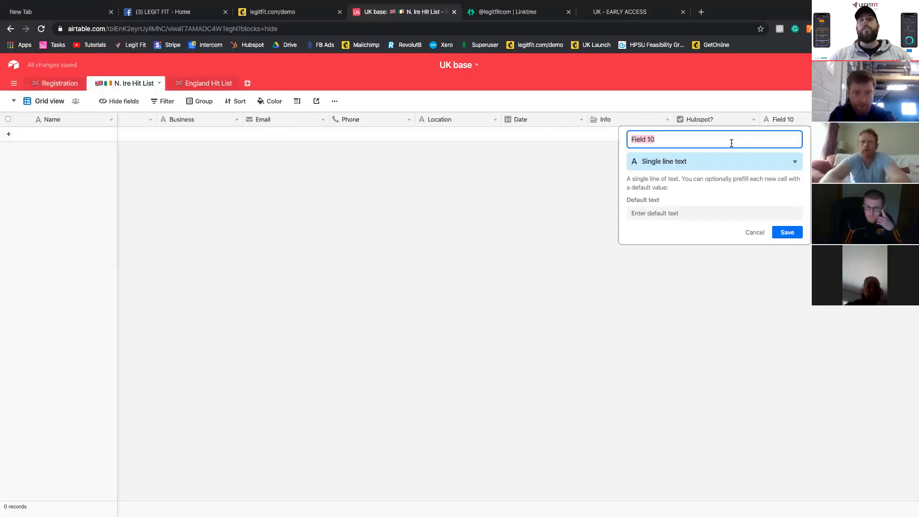
pyautogui.click(757, 233)
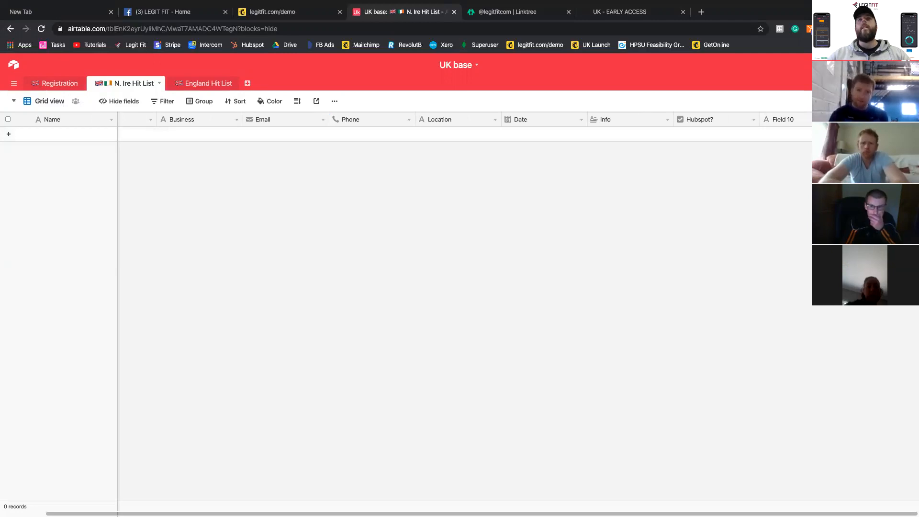
pyautogui.doubleClick(778, 117)
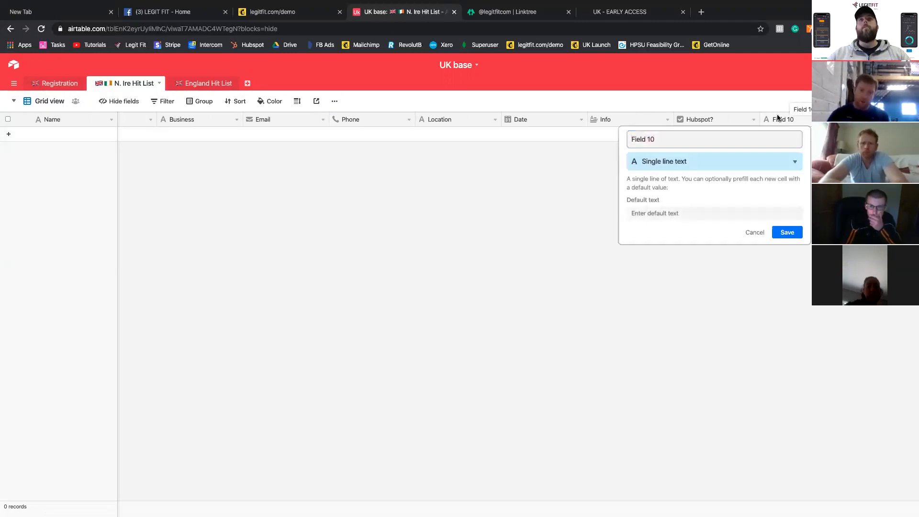
pyautogui.click(668, 143)
pyautogui.write('B')
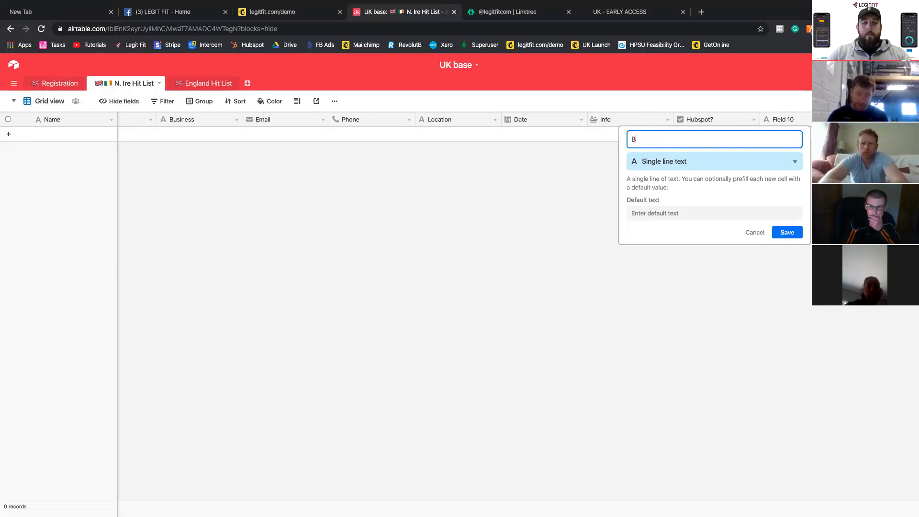
pyautogui.write('onjoro')
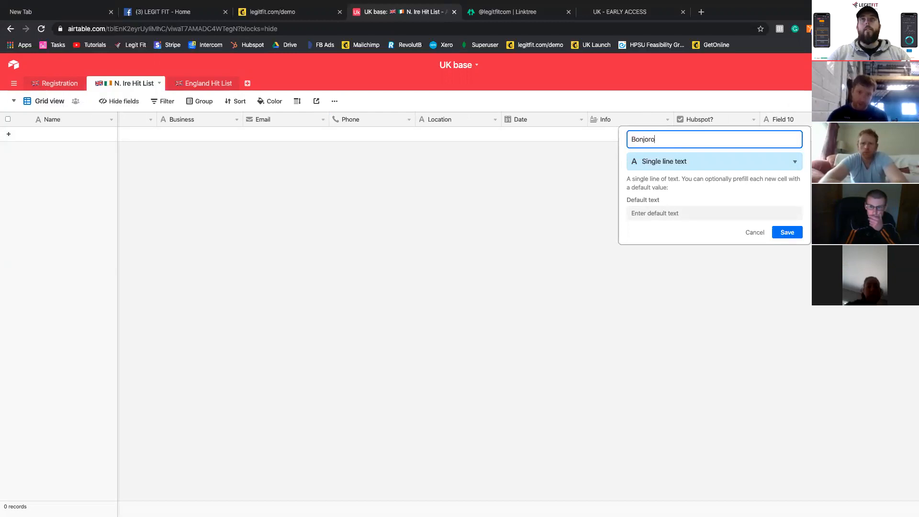
pyautogui.write(' Sent')
pyautogui.click(663, 158)
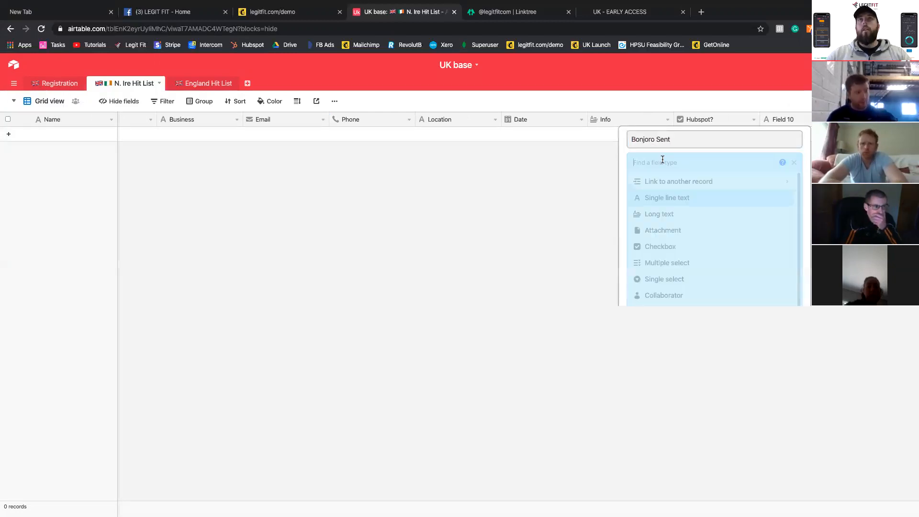
pyautogui.click(673, 246)
pyautogui.click(780, 219)
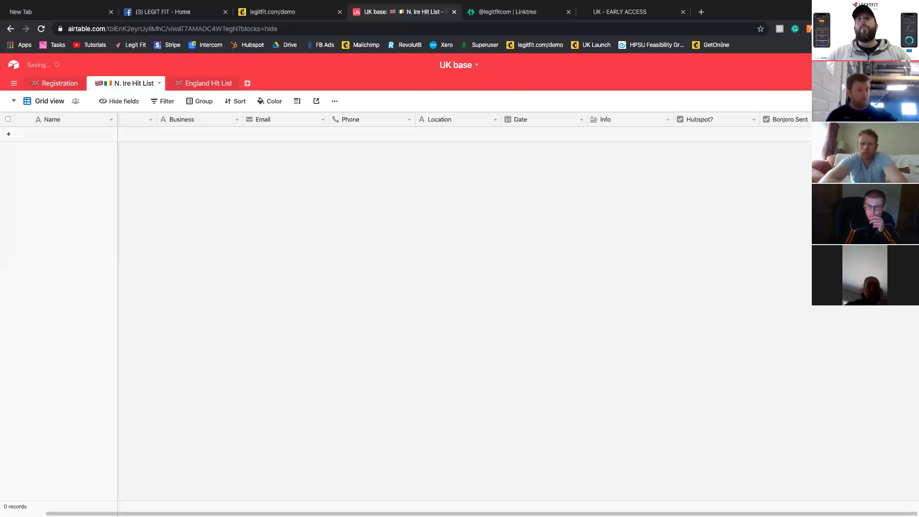
# - Create a blank record in the N. Ire Hit List table and tick its Bonjoro Sent checkbox
pyautogui.click(794, 132)
pyautogui.click(794, 134)
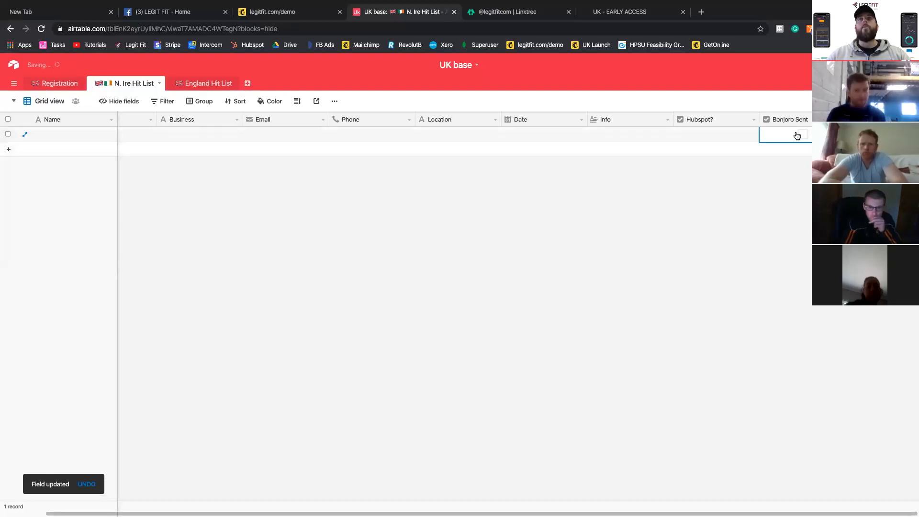
pyautogui.click(802, 134)
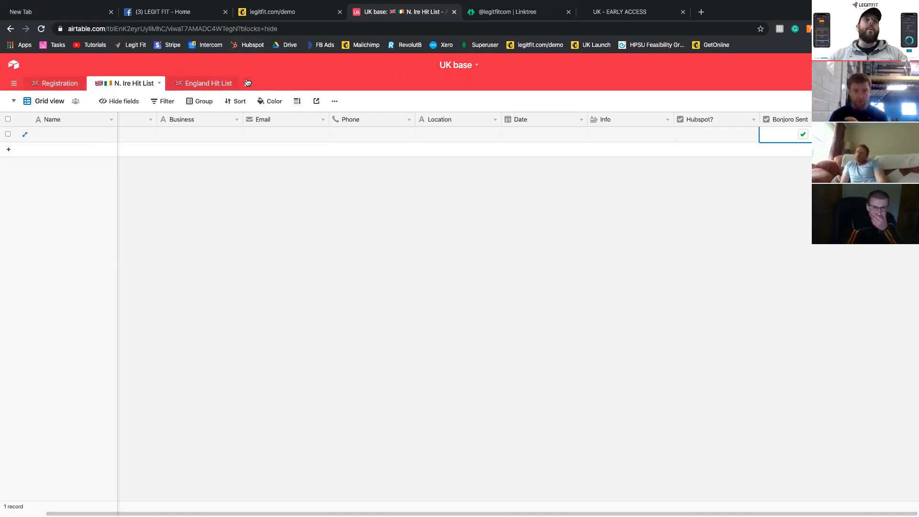
pyautogui.click(15, 85)
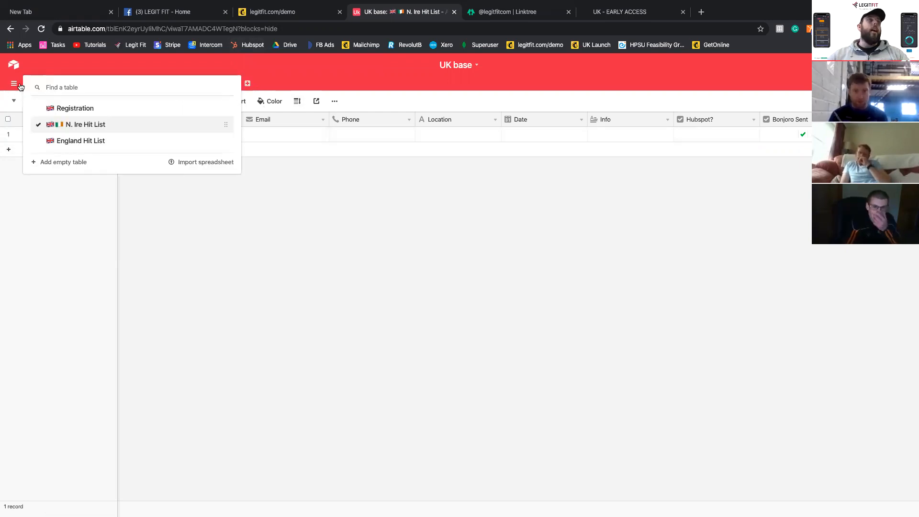
pyautogui.click(37, 68)
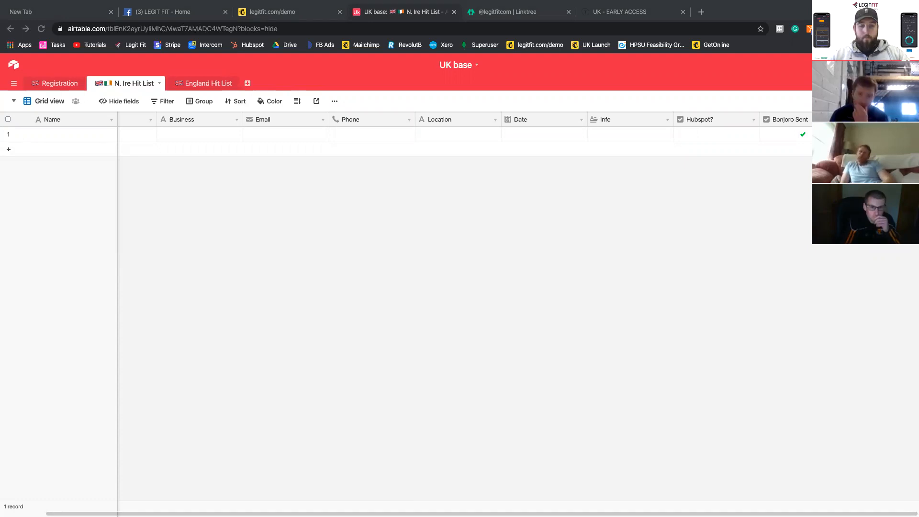
pyautogui.click(215, 14)
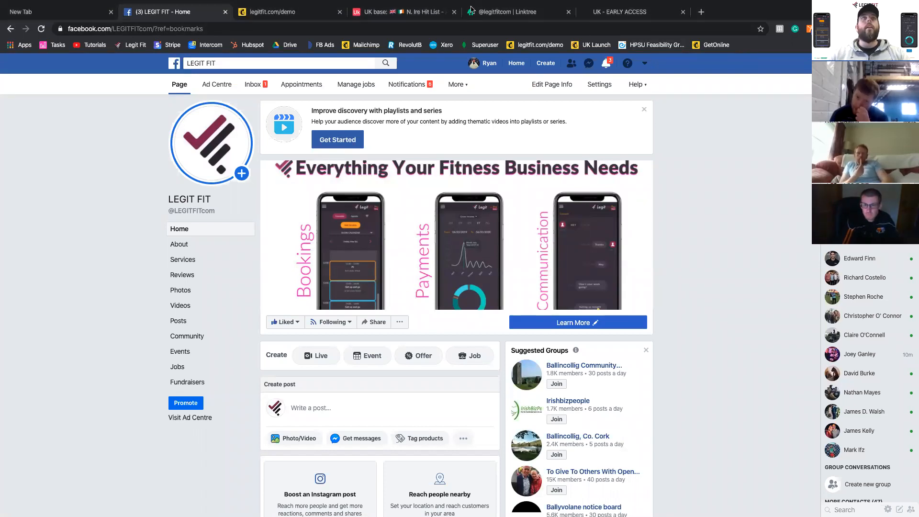
pyautogui.click(620, 10)
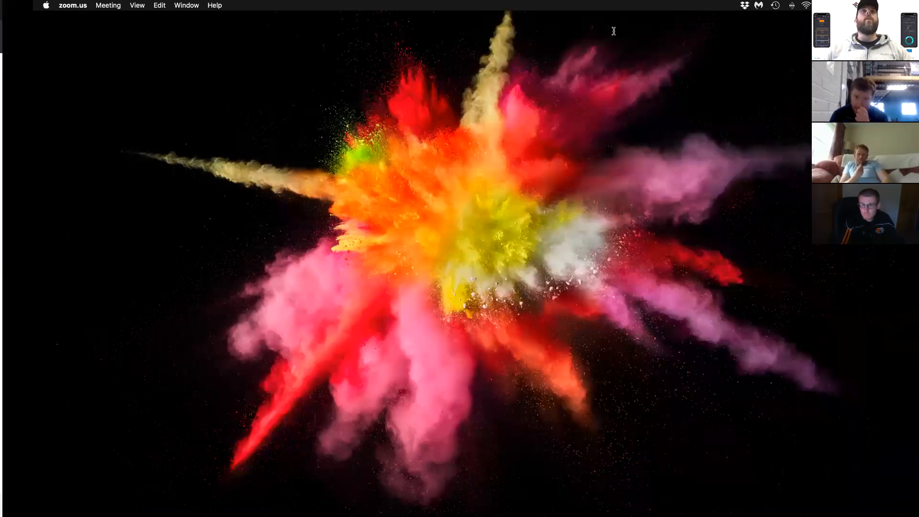
# - Switch to the browser window with the Linktree login and open Gmail's sign-in page from gmail.com in a new tab
pyautogui.hotkey('ctrl', 'Right')
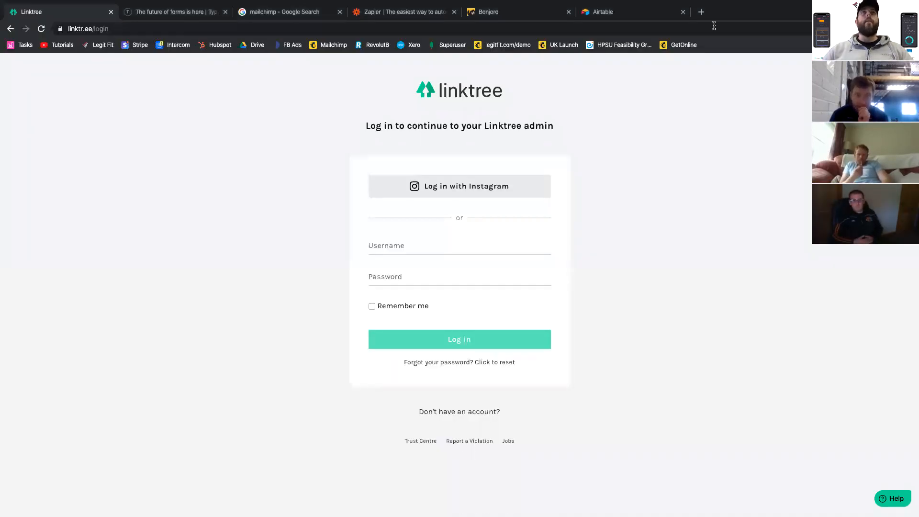
pyautogui.click(701, 11)
pyautogui.write('gmail.com')
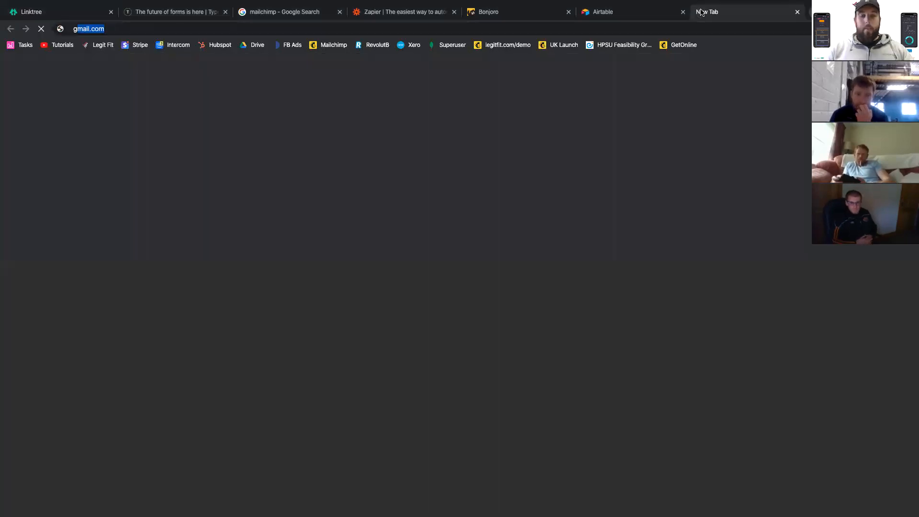
pyautogui.press('Return')
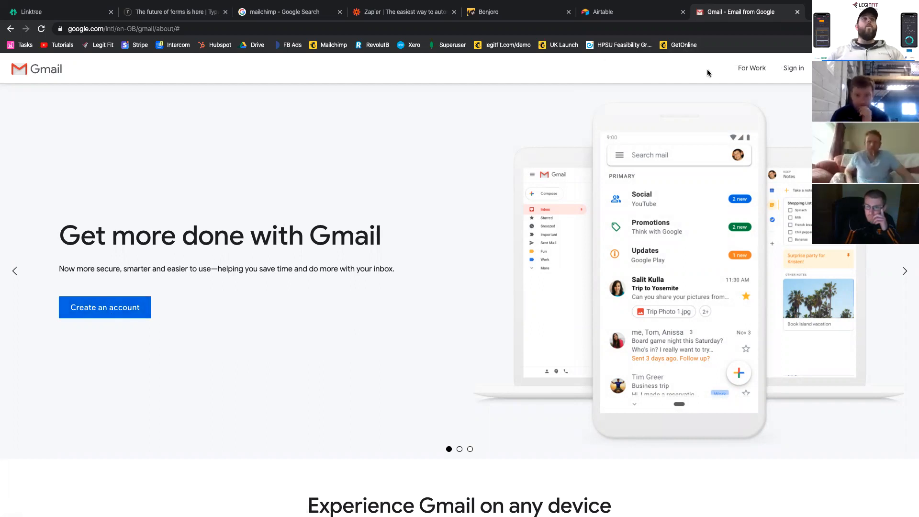
pyautogui.click(793, 69)
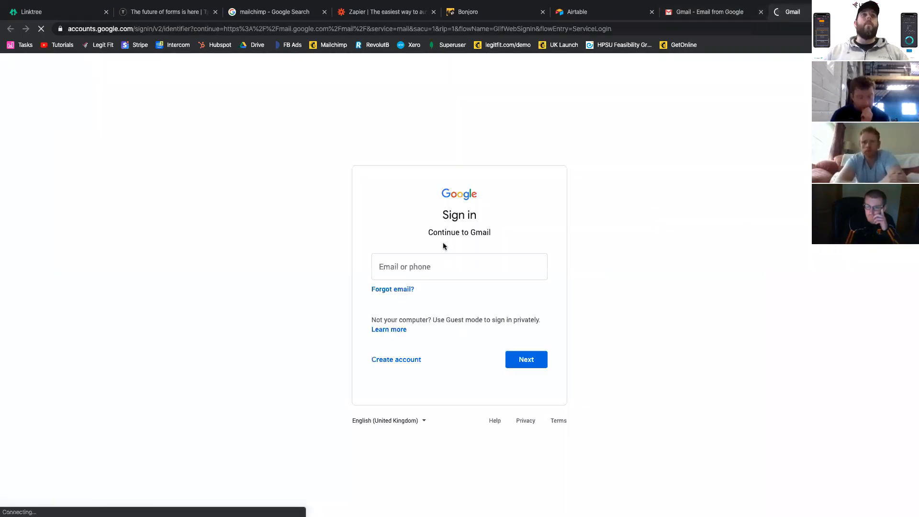
# - Enter the client's email address on the Google sign-in page and continue to the password stage
pyautogui.click(442, 261)
pyautogui.hotkey('ctrl', 'v')
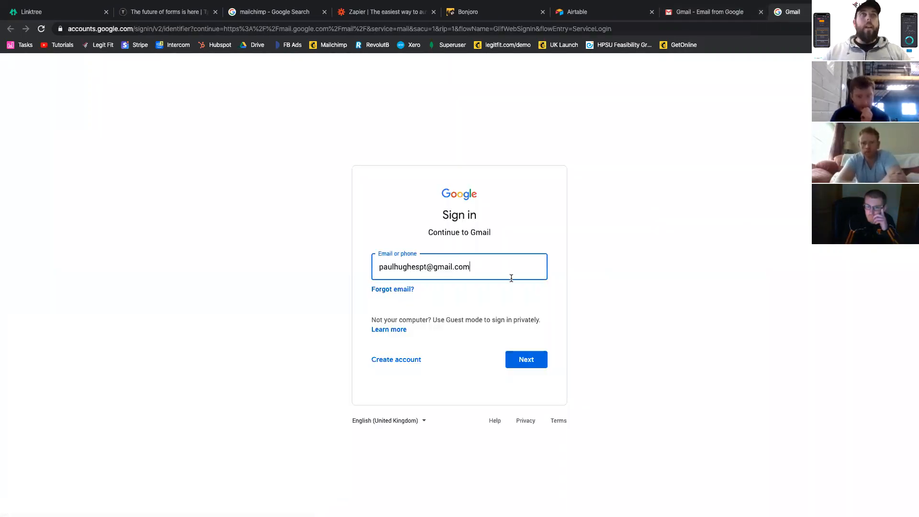
pyautogui.click(516, 359)
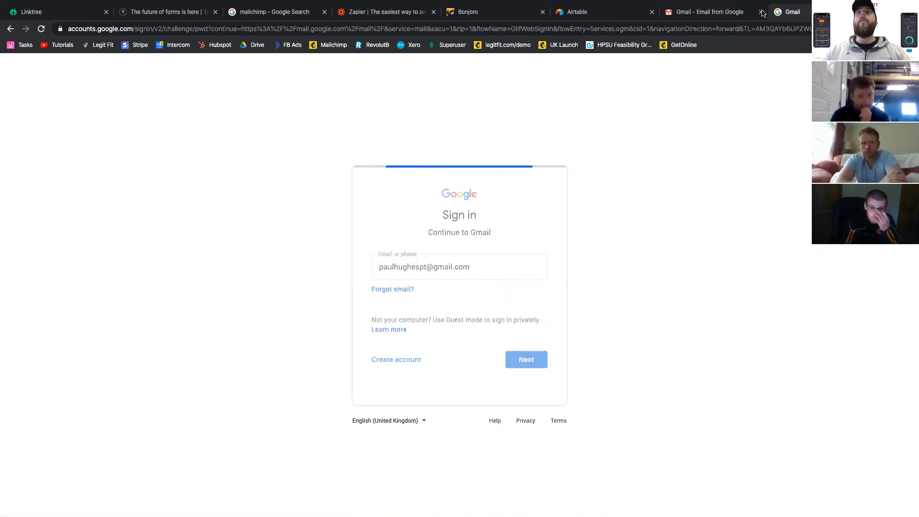
# - Close the extra Gmail product page and move the Gmail sign-in tab into its own full-screen browser window
pyautogui.click(761, 12)
pyautogui.moveTo(729, 12); pyautogui.dragTo(730, 178)
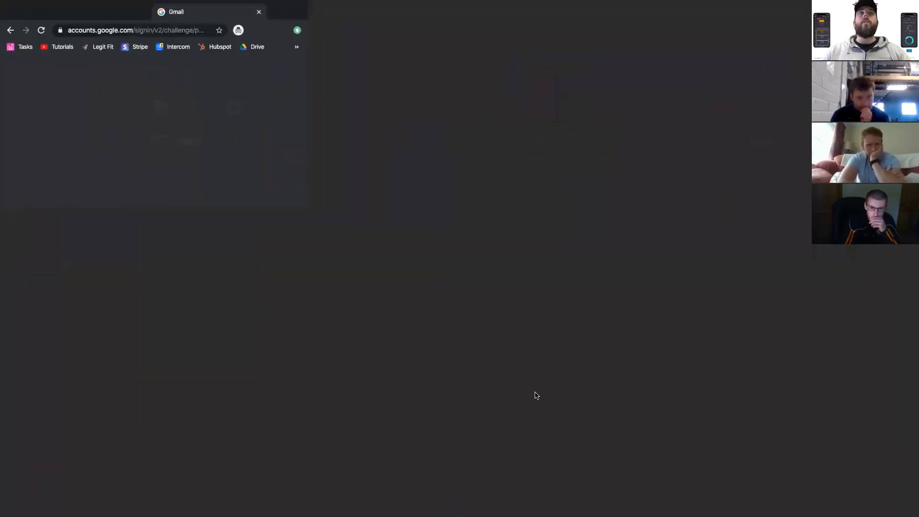
pyautogui.hotkey('ctrl', 'Up')
pyautogui.moveTo(611, 33); pyautogui.dragTo(614, 516)
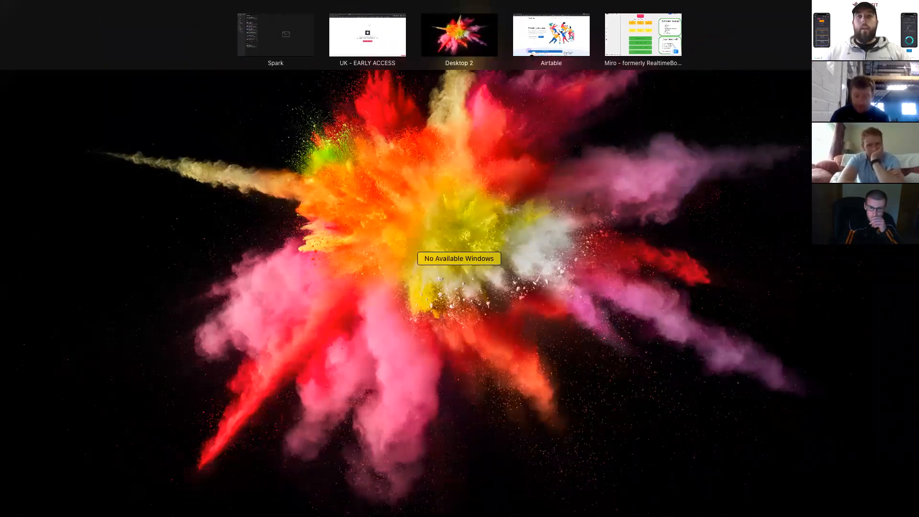
pyautogui.hotkey('ctrl', 'Up')
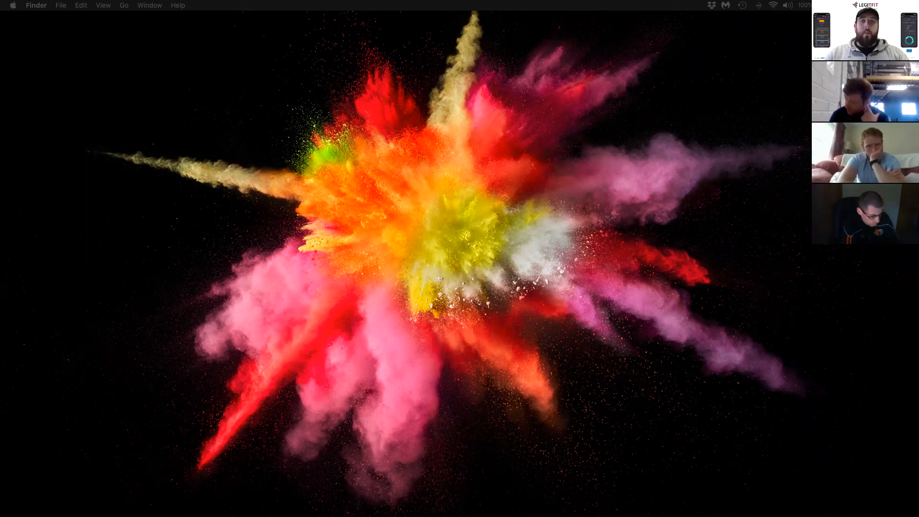
pyautogui.hotkey('ctrl', 'Up')
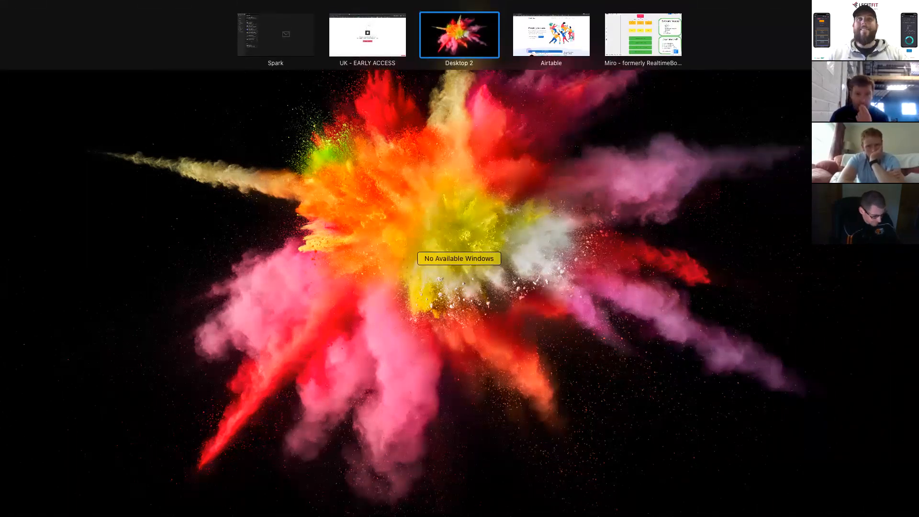
pyautogui.click(516, 38)
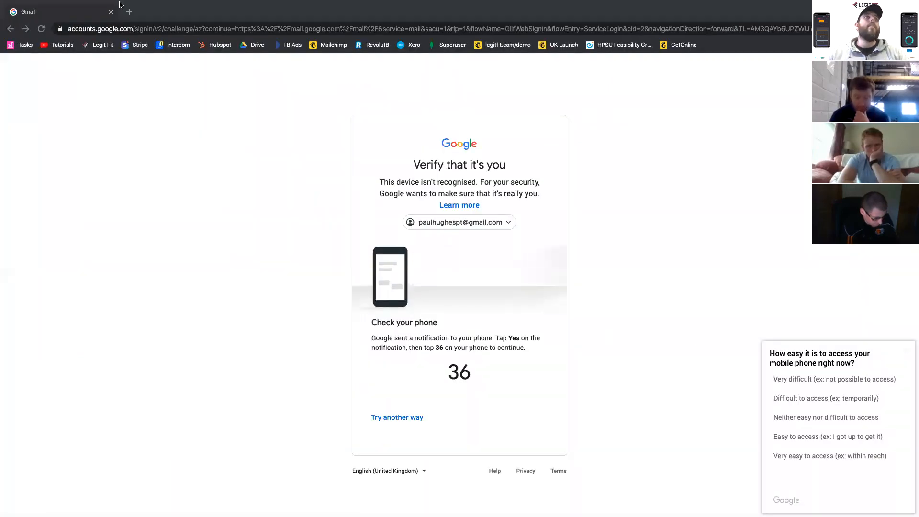
pyautogui.click(130, 11)
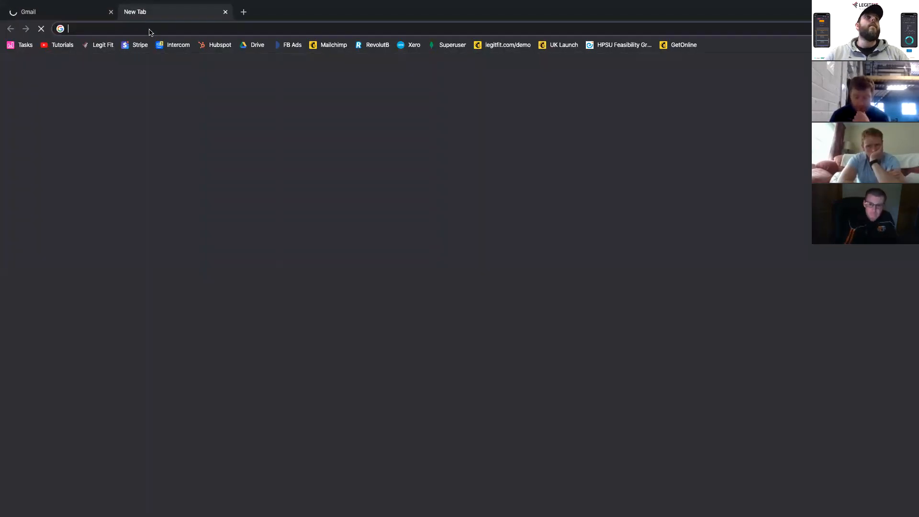
pyautogui.click(225, 12)
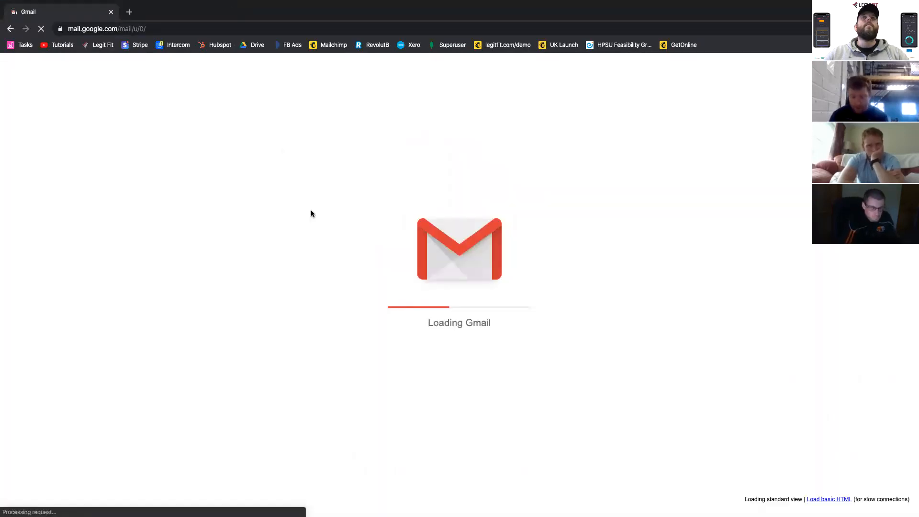
# - Switch to the browser window showing the UK - EARLY ACCESS typeform and close all of its tabs
pyautogui.hotkey('ctrl', 'Left')
pyautogui.hotkey('ctrl', 'Left')
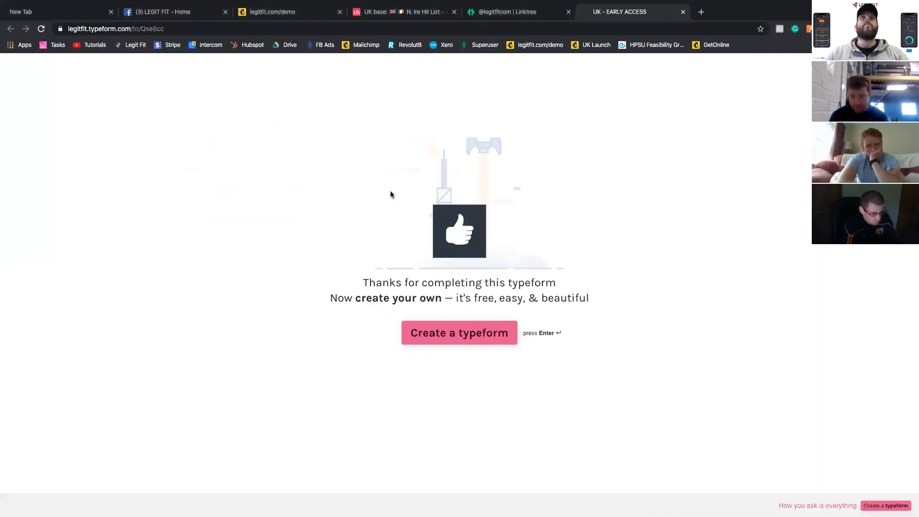
pyautogui.click(111, 12)
pyautogui.click(111, 12)
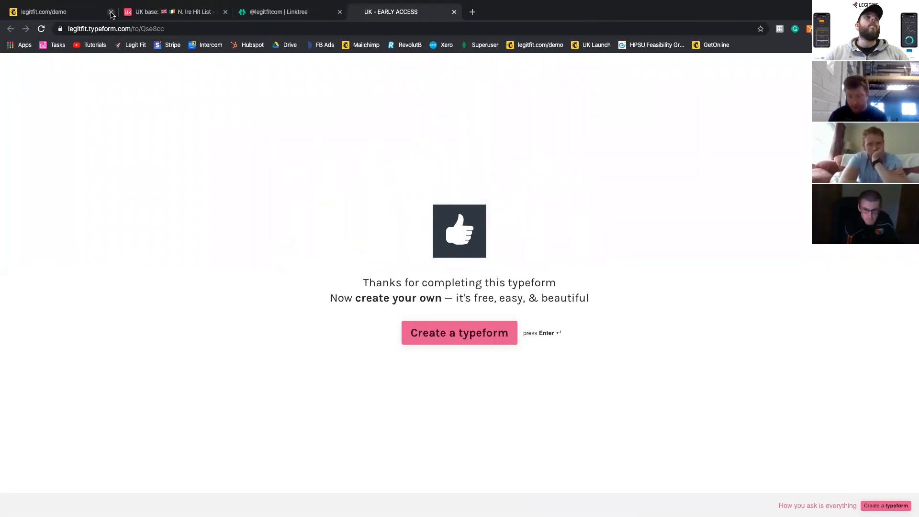
pyautogui.click(111, 12)
pyautogui.click(110, 12)
pyautogui.click(111, 12)
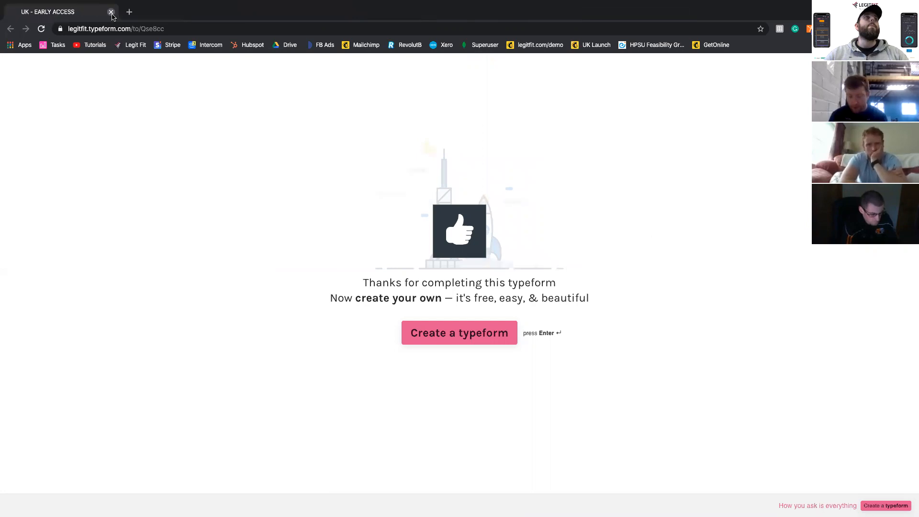
pyautogui.click(110, 12)
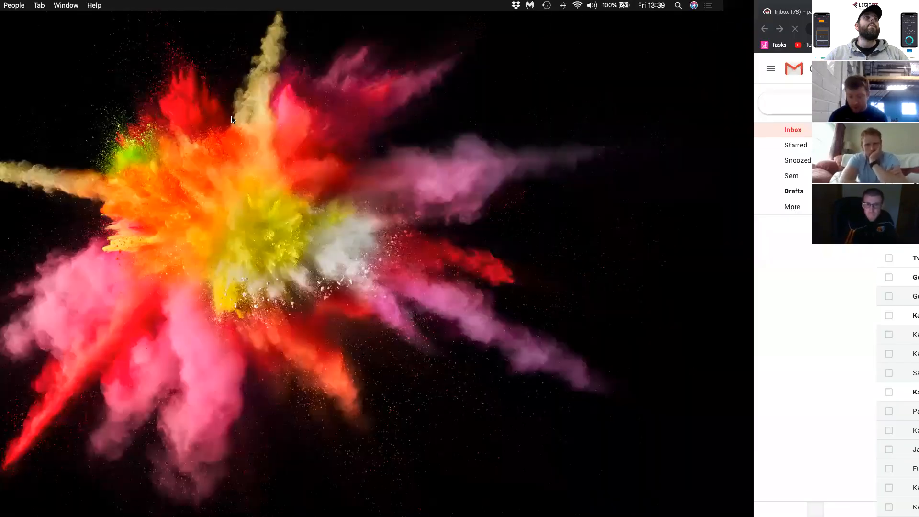
# - Open Linktree's sign-up form in the window with the software tabs and enter the client's email address
pyautogui.hotkey('ctrl', 'Right')
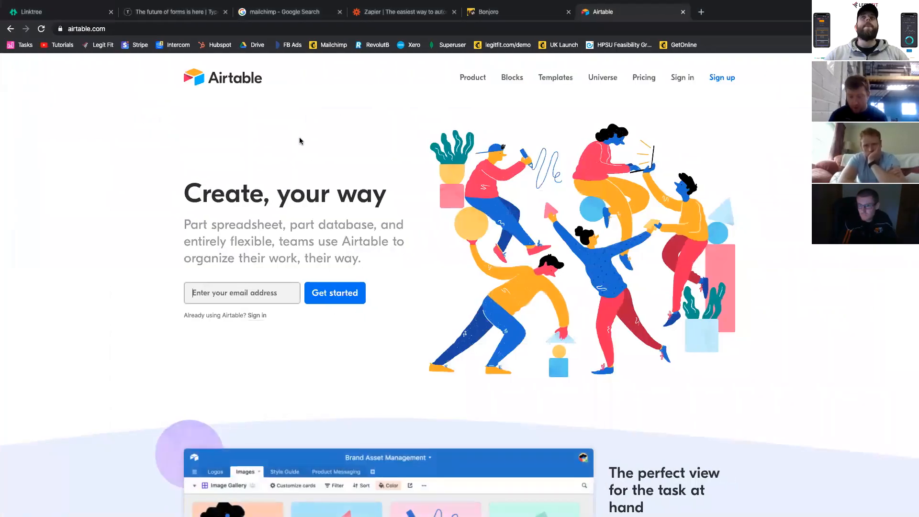
pyautogui.click(67, 12)
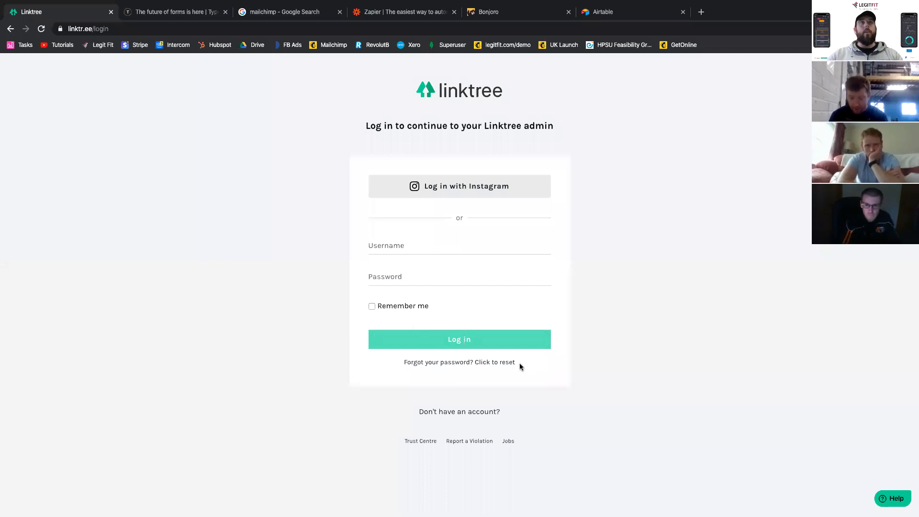
pyautogui.click(429, 411)
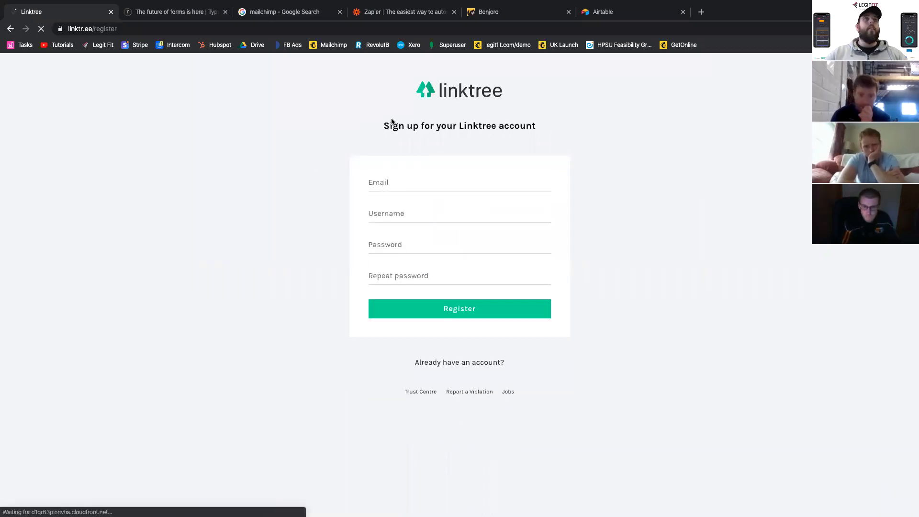
pyautogui.click(383, 186)
pyautogui.hotkey('ctrl', 'Left')
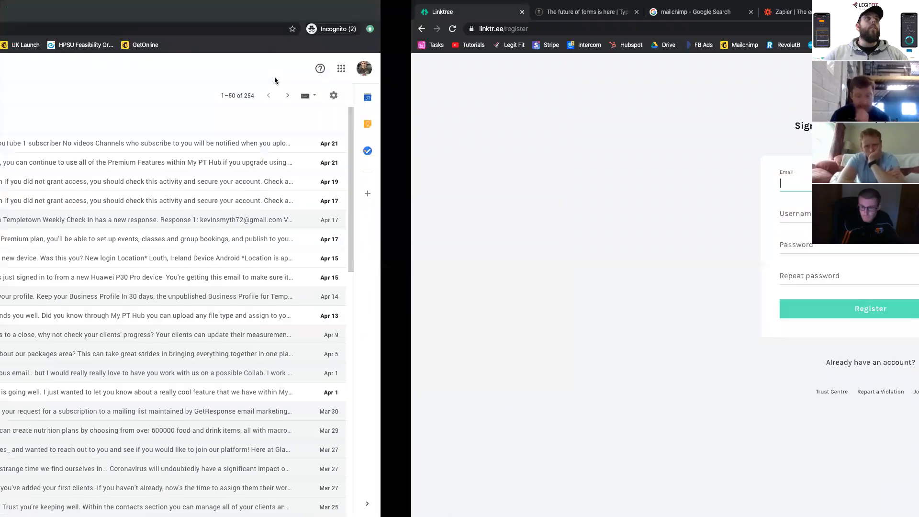
pyautogui.hotkey('ctrl', 'Right')
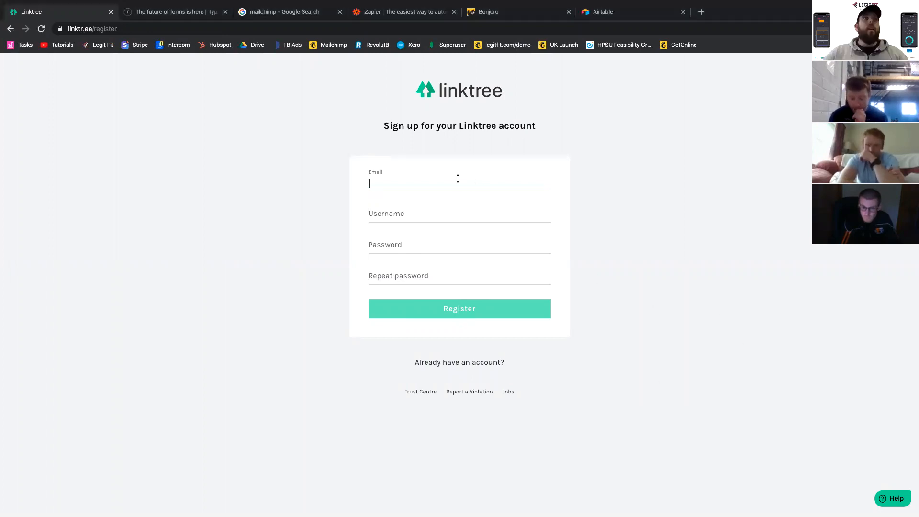
pyautogui.press('super+v')
# - Try short usernames such as "tem" for the new Linktree account
pyautogui.click(419, 212)
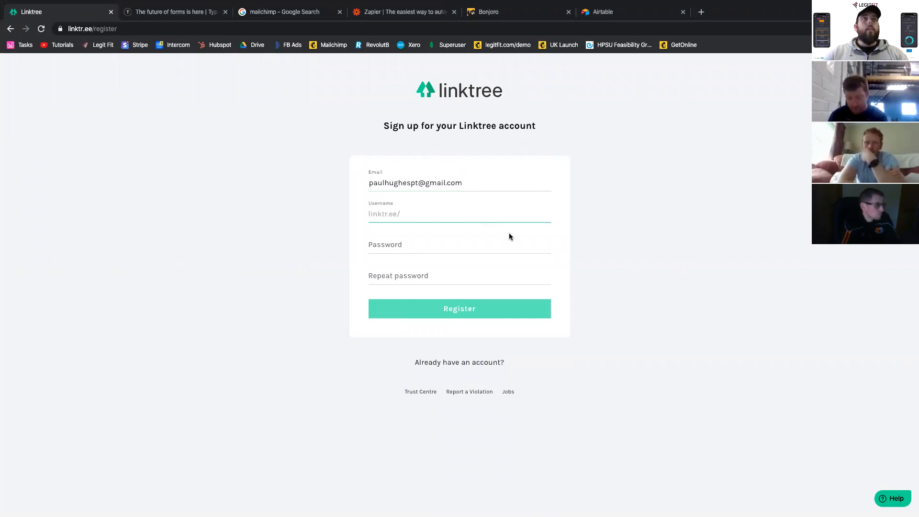
pyautogui.write('pau')
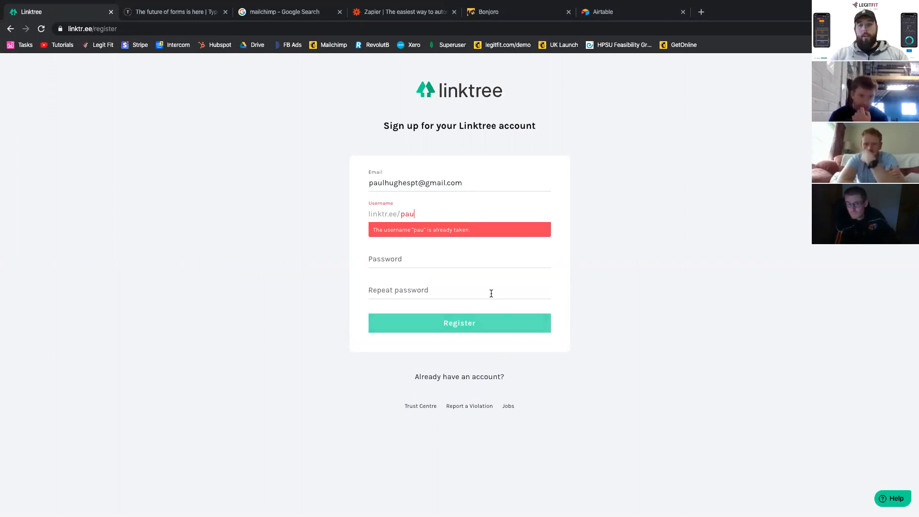
pyautogui.press('BackSpace')
pyautogui.press('BackSpace')
pyautogui.press('BackSpace')
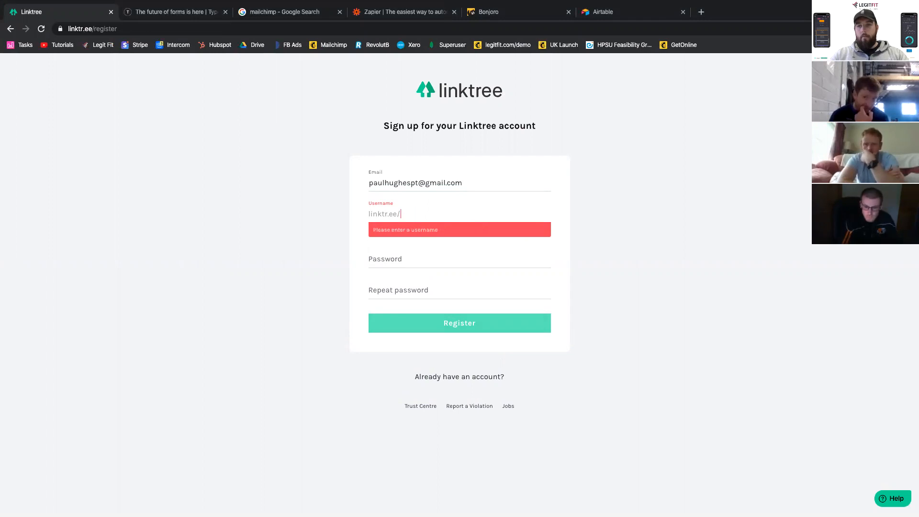
pyautogui.write('tem')
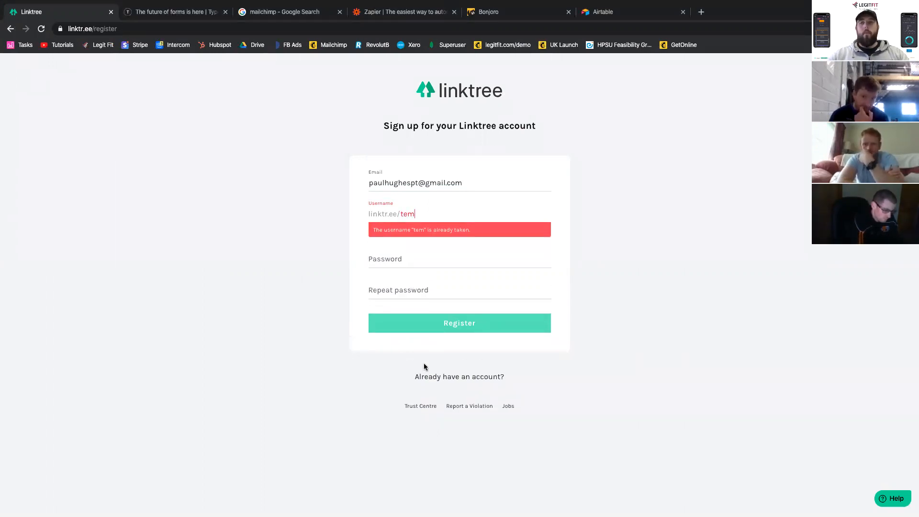
pyautogui.click(420, 261)
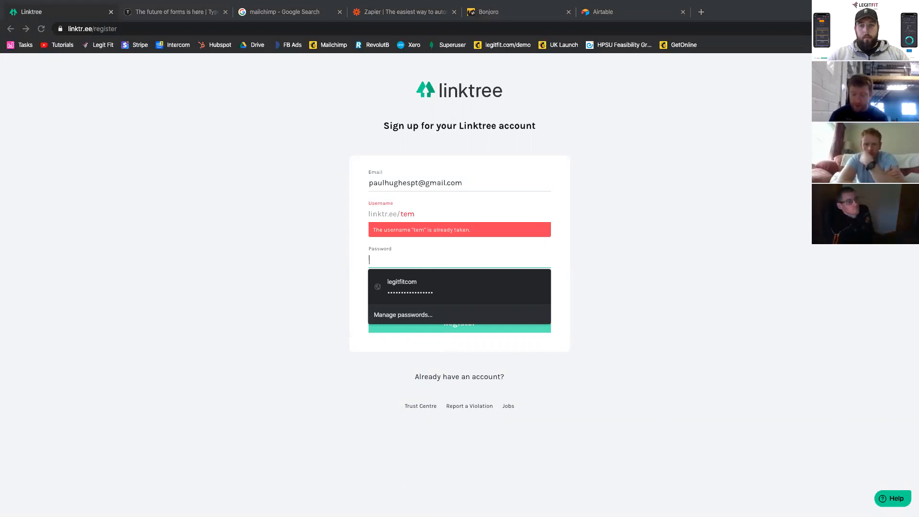
pyautogui.click(511, 419)
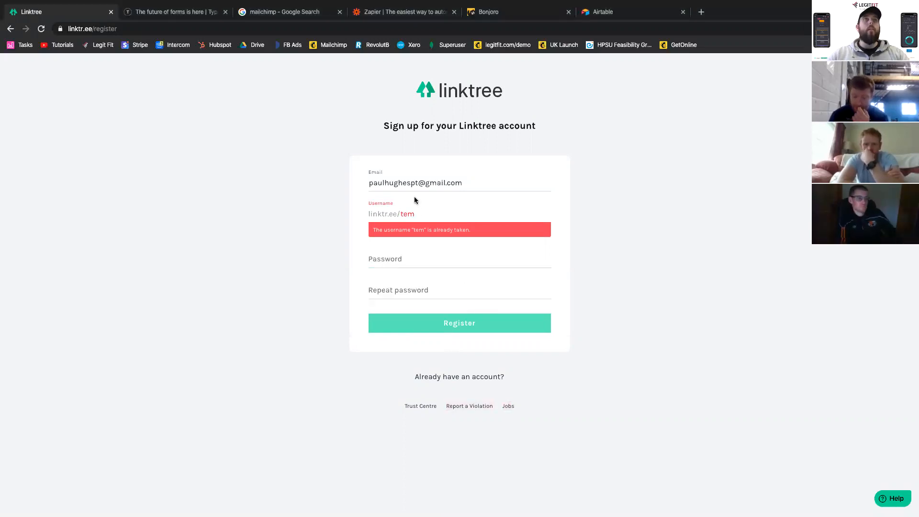
# - Replace the Linktree username with Templetownsc1
pyautogui.doubleClick(415, 214)
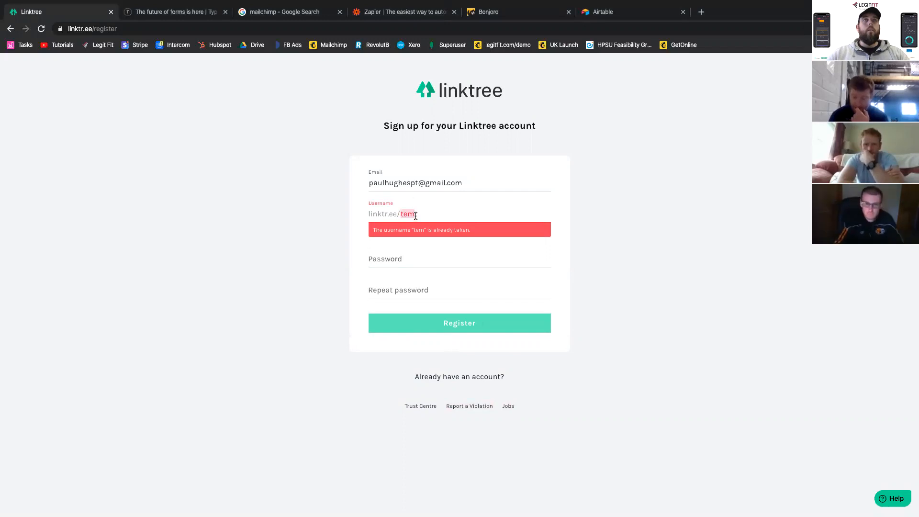
pyautogui.write('Templetownsc')
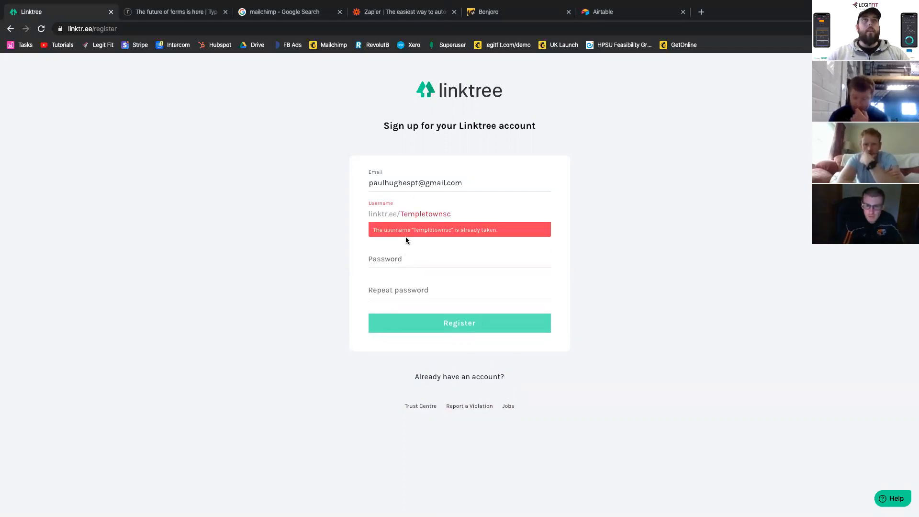
pyautogui.click(472, 216)
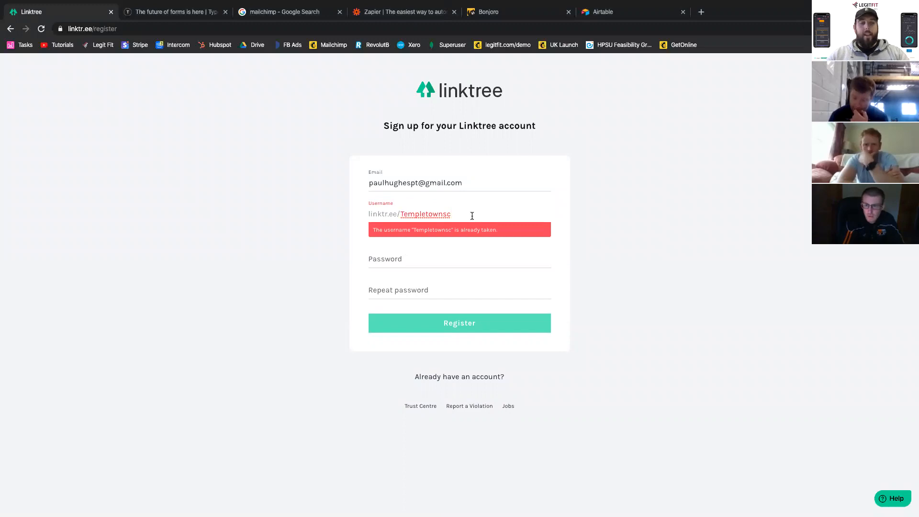
pyautogui.write('1')
# - Enter the account password in both Linktree password fields and register the account
pyautogui.click(402, 242)
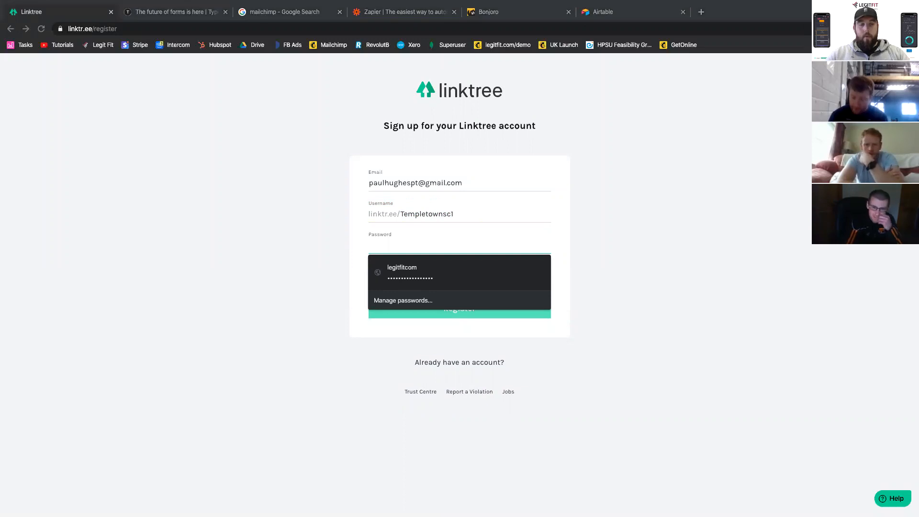
pyautogui.click(427, 238)
pyautogui.press('super+v')
pyautogui.click(430, 269)
pyautogui.press('super+v')
pyautogui.click(463, 306)
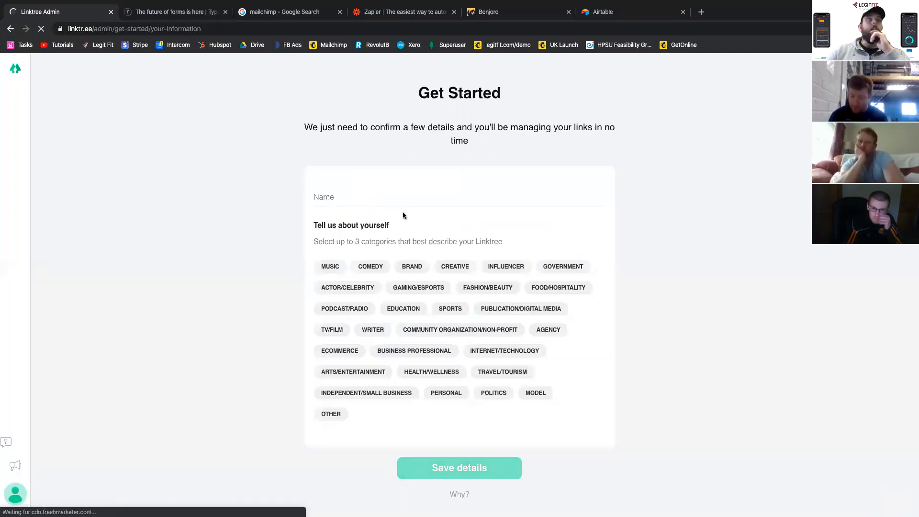
# - Save the Linktree details with the name Templetown SC and the robot check completed, and continue with the Free plan
pyautogui.click(349, 196)
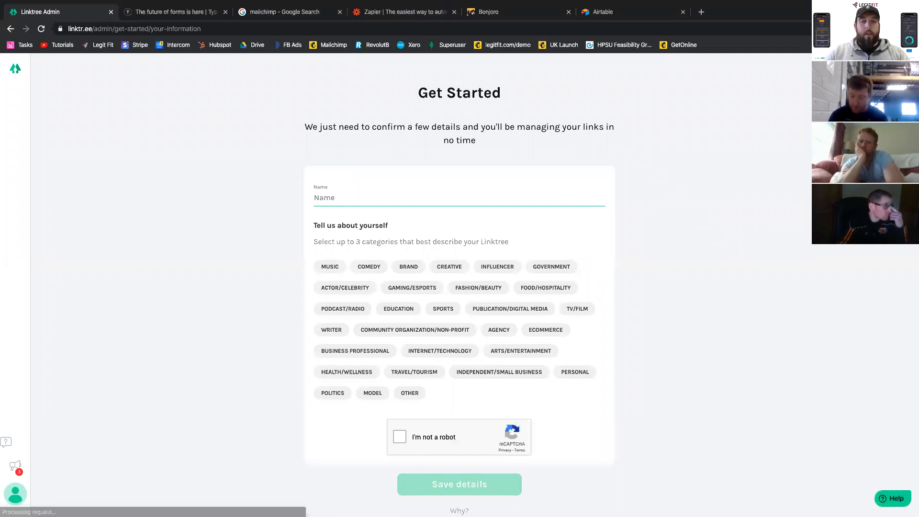
pyautogui.write('Templetown ')
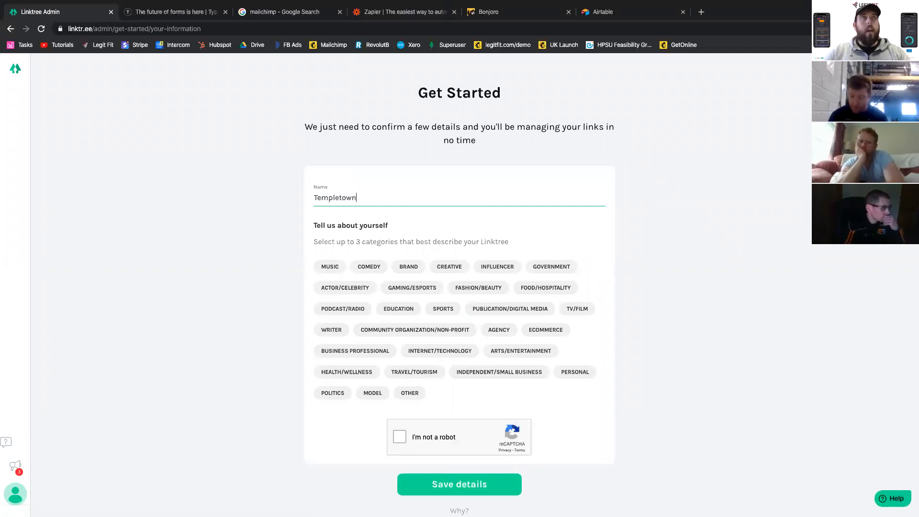
pyautogui.write('SC')
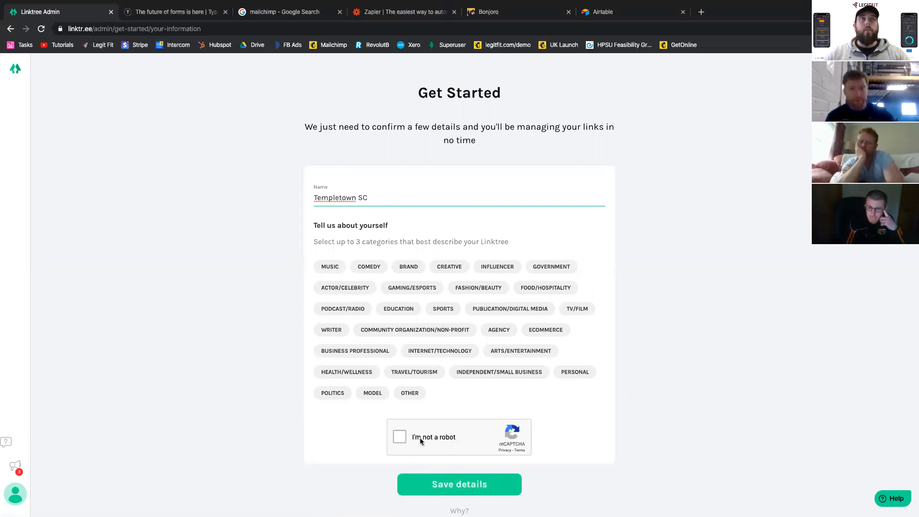
pyautogui.click(402, 438)
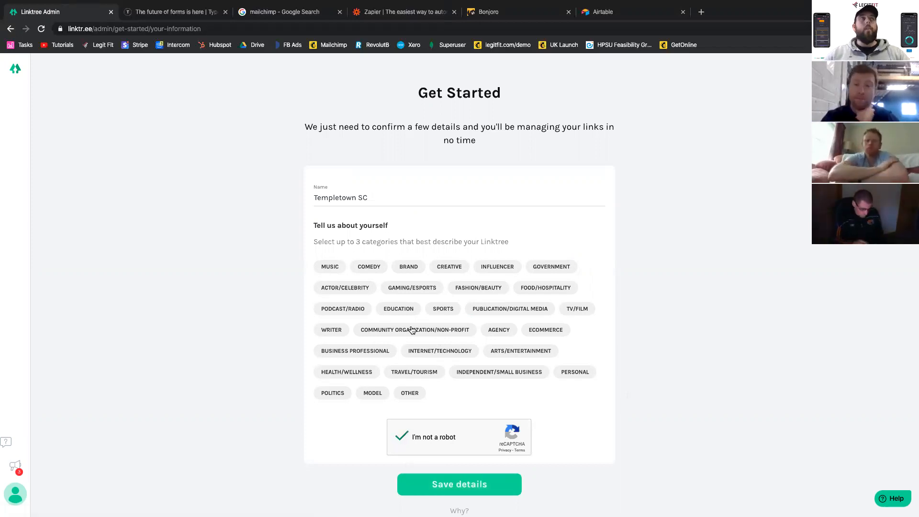
pyautogui.click(444, 485)
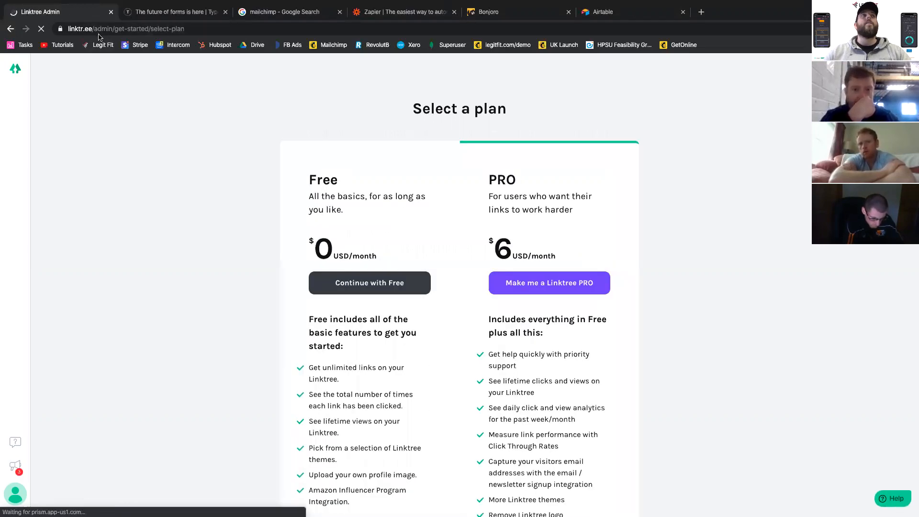
pyautogui.click(373, 288)
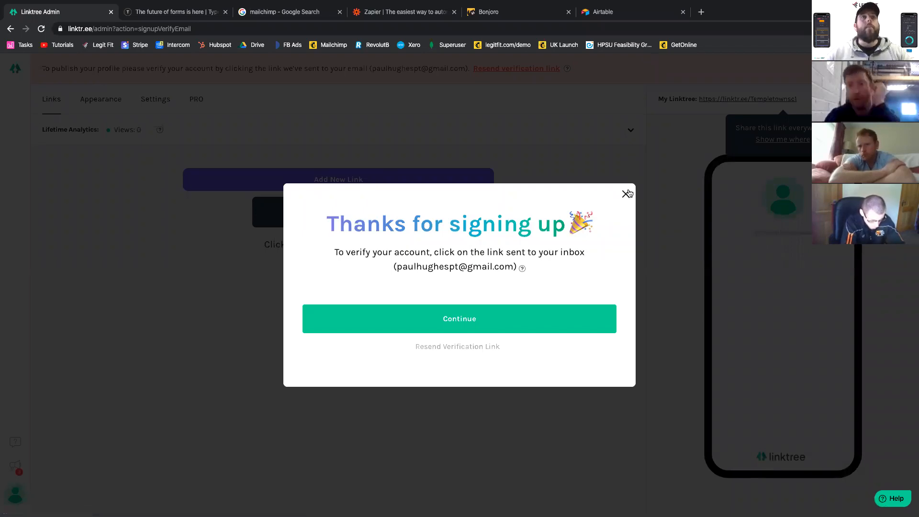
# - Verify the Linktree account through the verification email in the client's Gmail inbox, and close the Linktree sign-up page
pyautogui.hotkey('ctrl', 'Right')
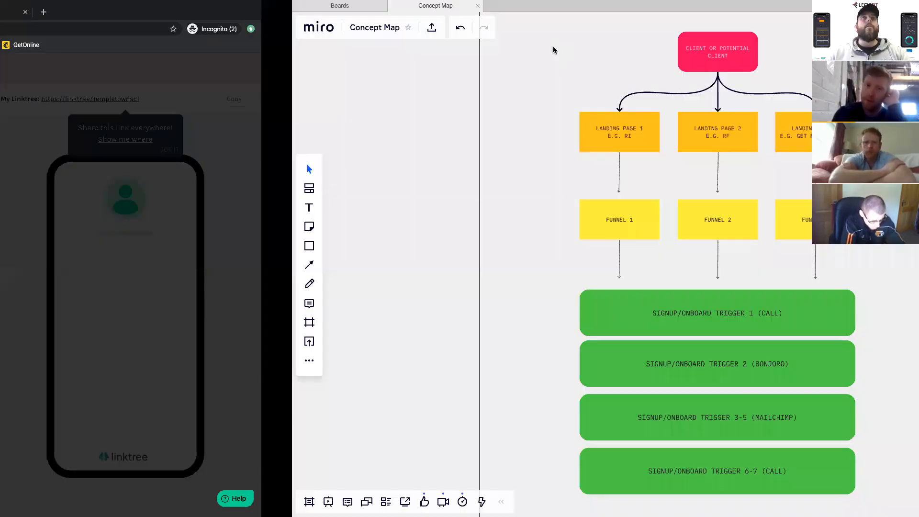
pyautogui.hotkey('ctrl', 'Left')
pyautogui.hotkey('ctrl', 'Left')
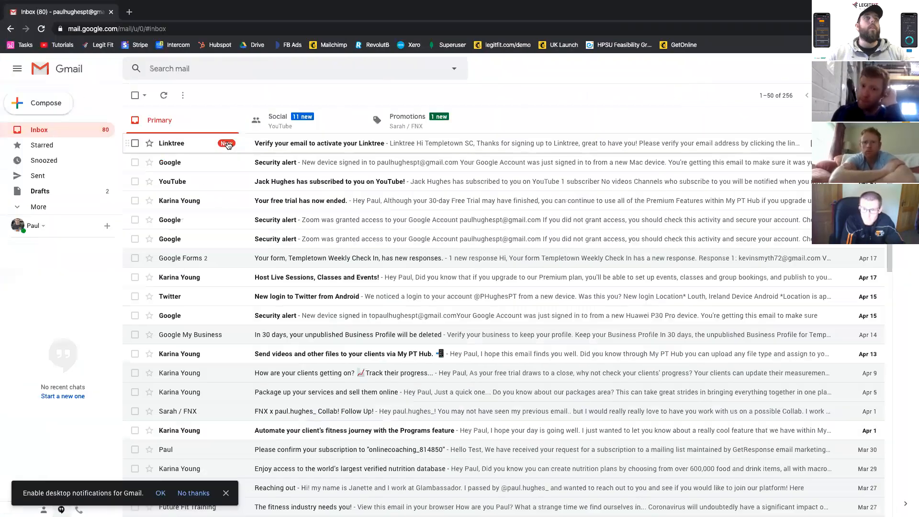
pyautogui.click(226, 144)
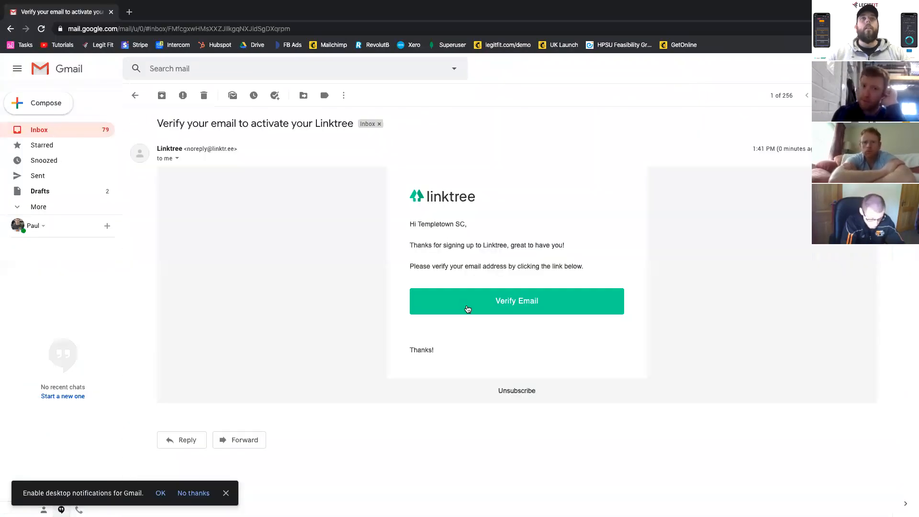
pyautogui.click(527, 305)
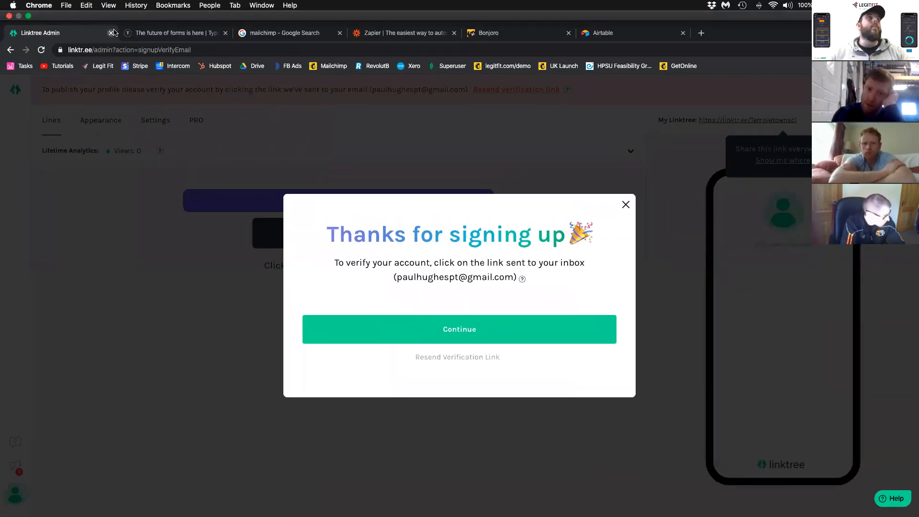
pyautogui.click(101, 33)
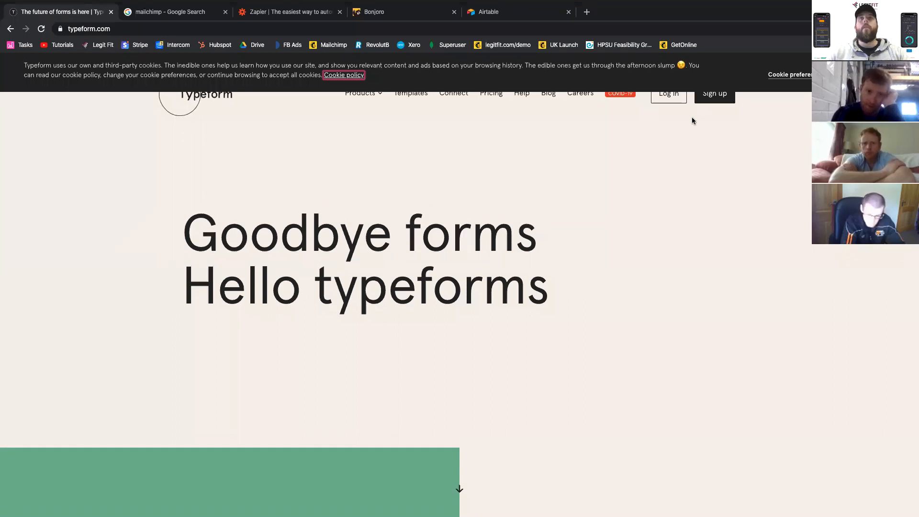
# - Open Typeform's sign-up form, leave the email empty and enter the account password
pyautogui.click(713, 97)
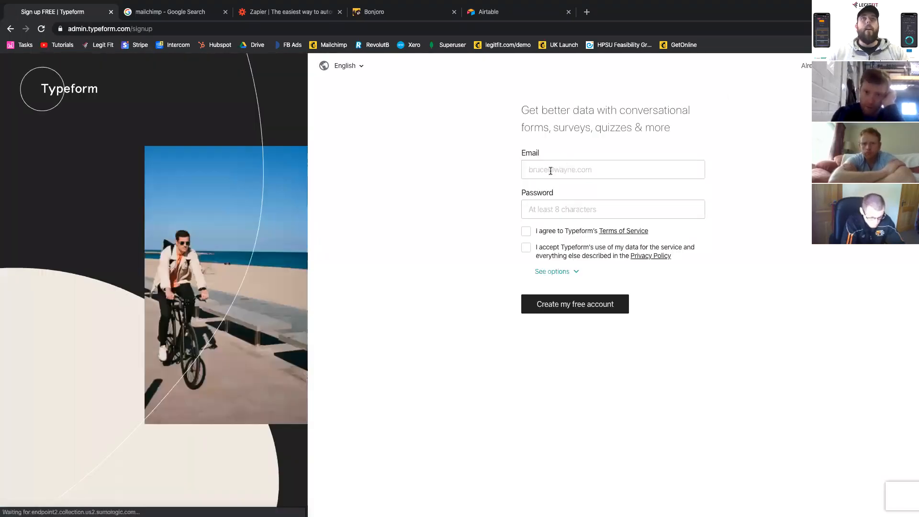
pyautogui.click(550, 171)
pyautogui.press('super+a')
pyautogui.press('BackSpace')
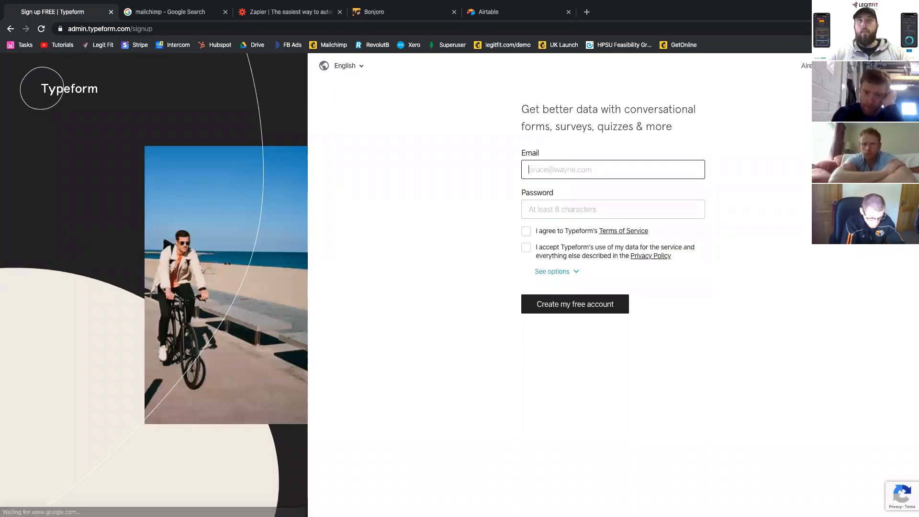
pyautogui.click(576, 211)
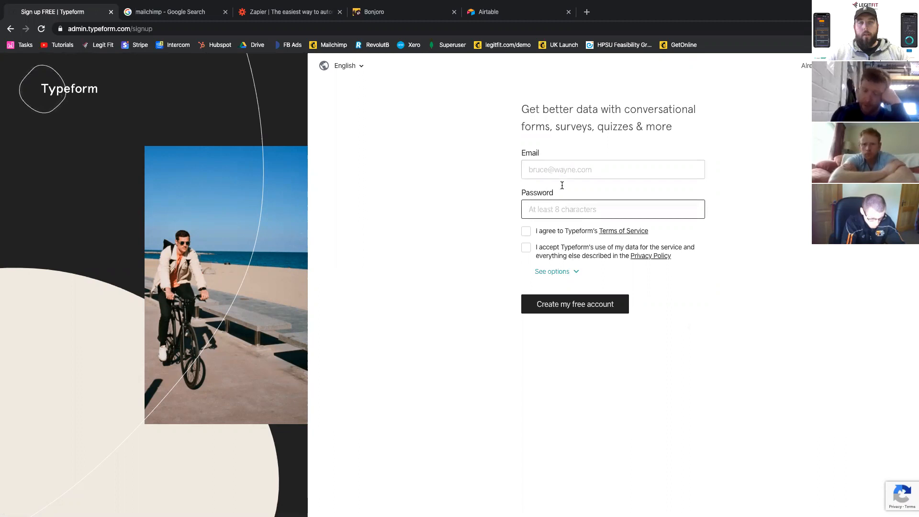
pyautogui.press('super+v')
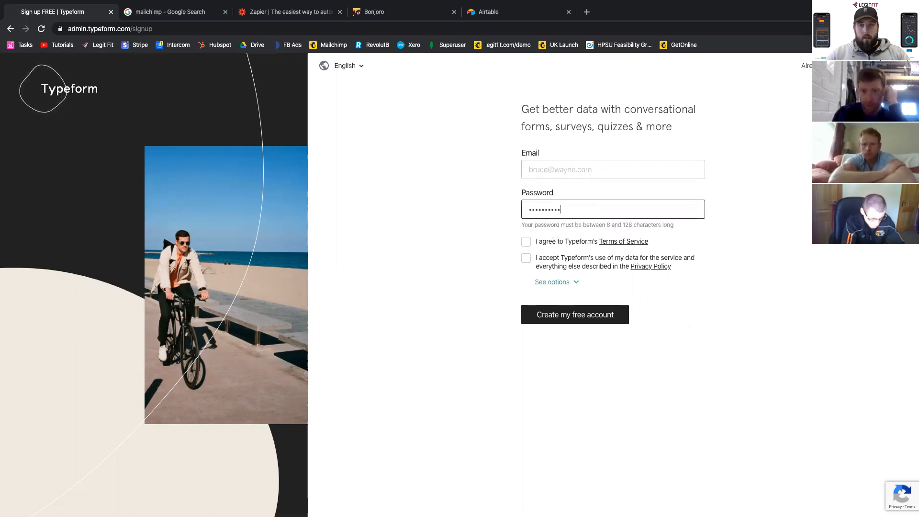
# - Enter the client's email in the Typeform sign-up, accept the Terms of Service and Privacy Policy, and create the free account
pyautogui.press('super+Tab')
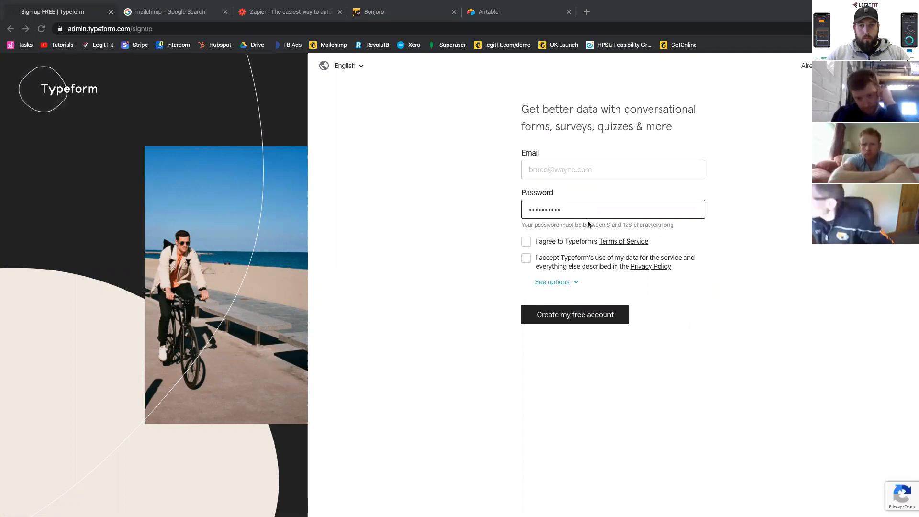
pyautogui.click(559, 169)
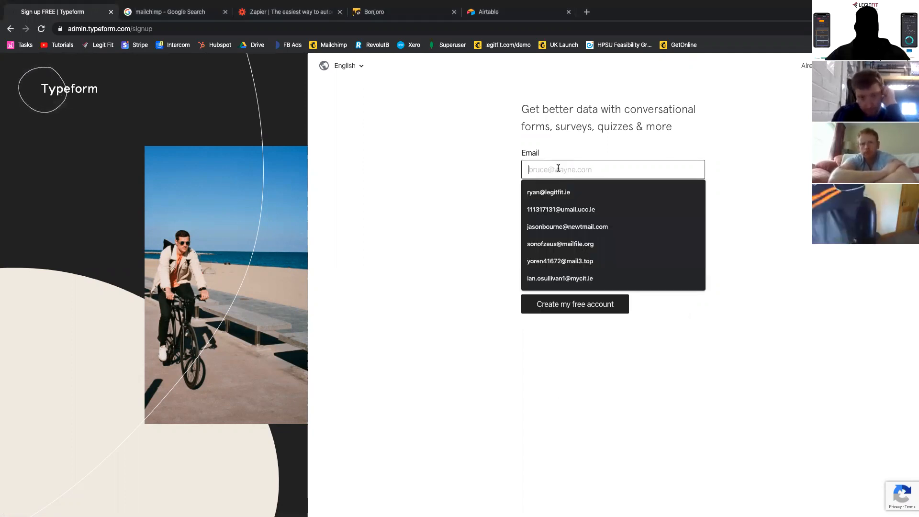
pyautogui.press('super+v')
pyautogui.click(526, 232)
pyautogui.click(526, 247)
pyautogui.click(575, 304)
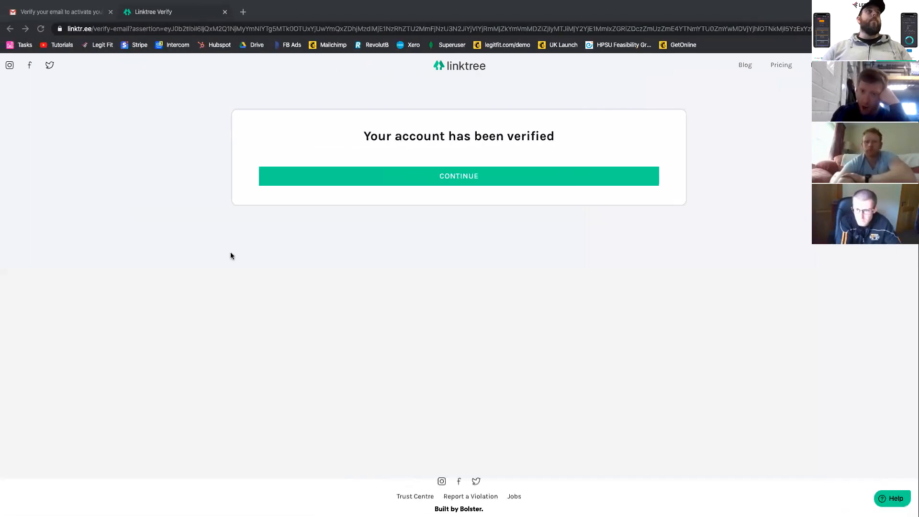
# - Return to the Gmail inbox and activate the Typeform account from its activation email
pyautogui.click(66, 12)
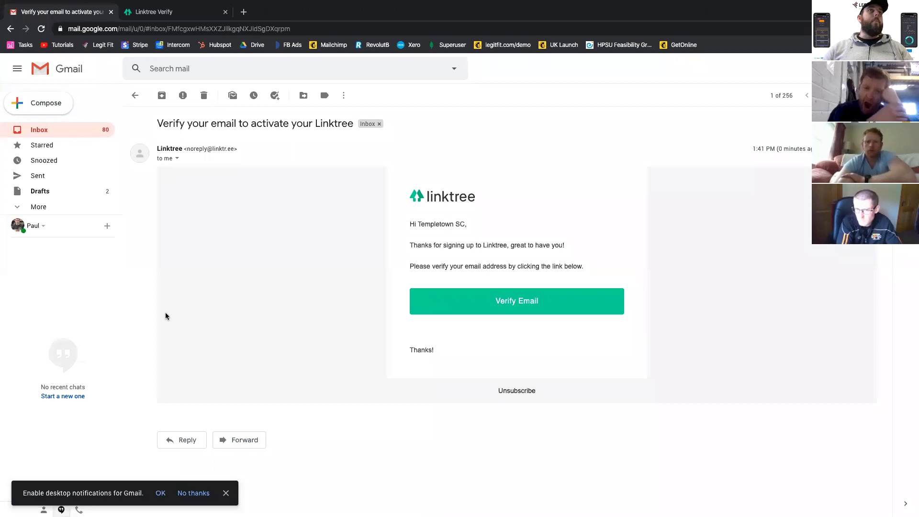
pyautogui.click(63, 134)
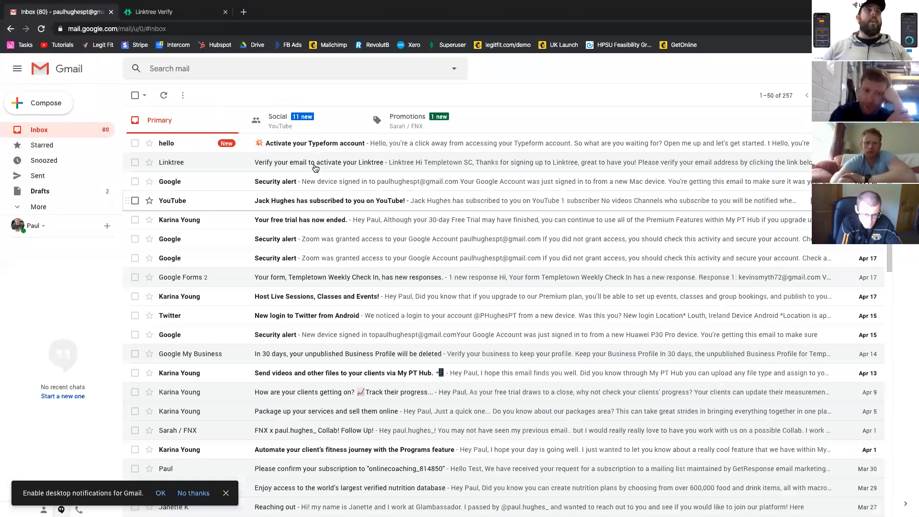
pyautogui.click(293, 142)
pyautogui.click(427, 334)
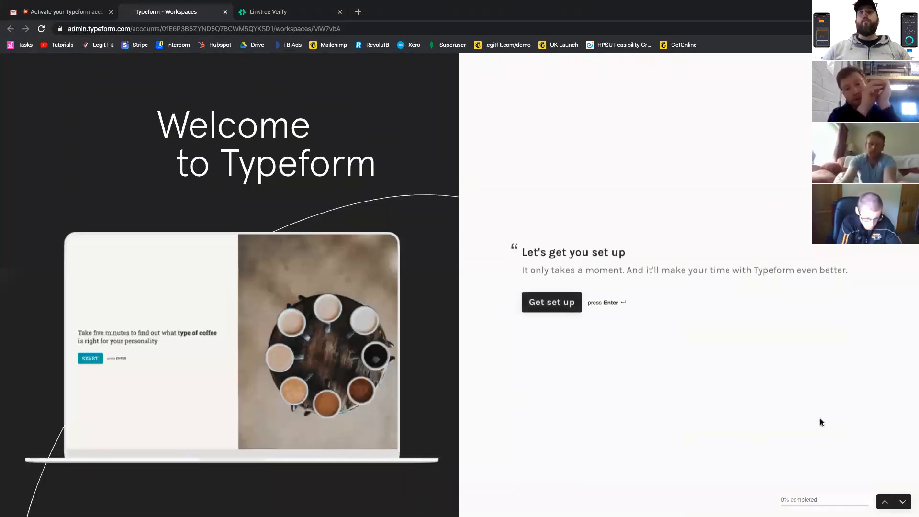
# - Complete the Typeform setup questions with first name Templetown, last name SC and Work as the main use
pyautogui.click(556, 301)
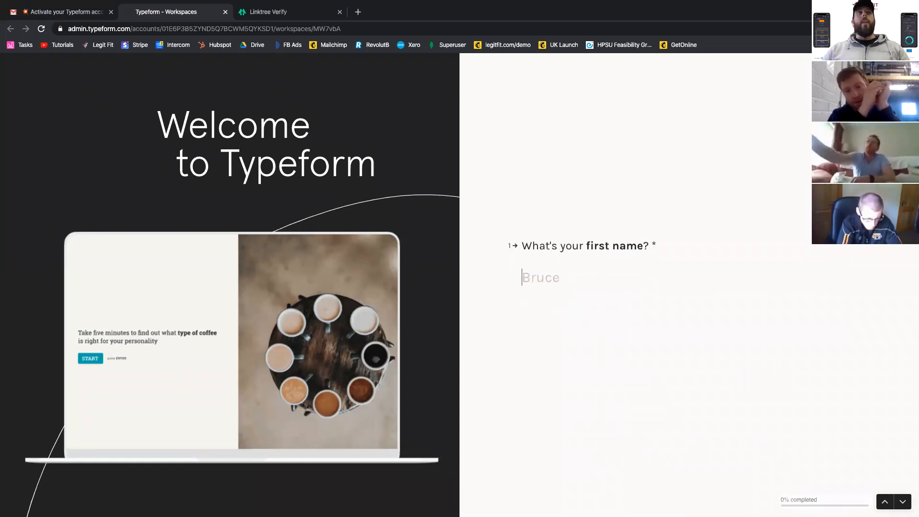
pyautogui.write('tE')
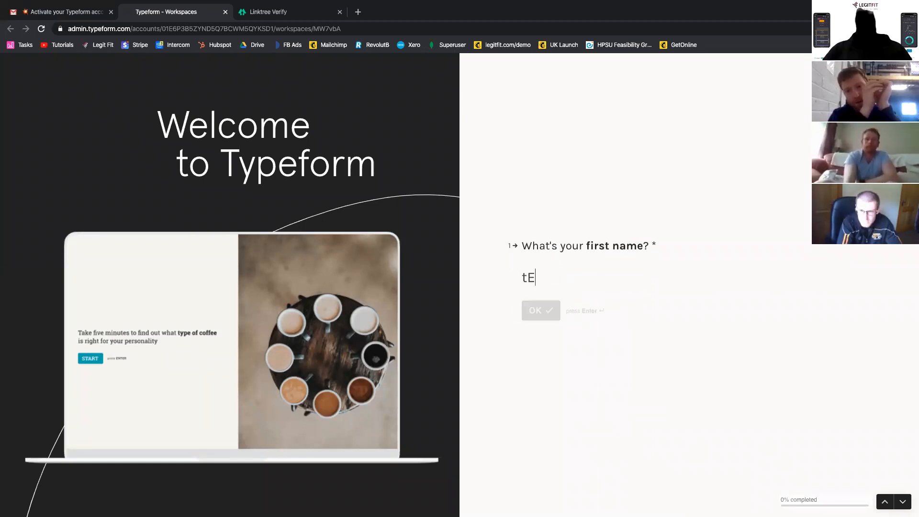
pyautogui.press('BackSpace')
pyautogui.write('TE')
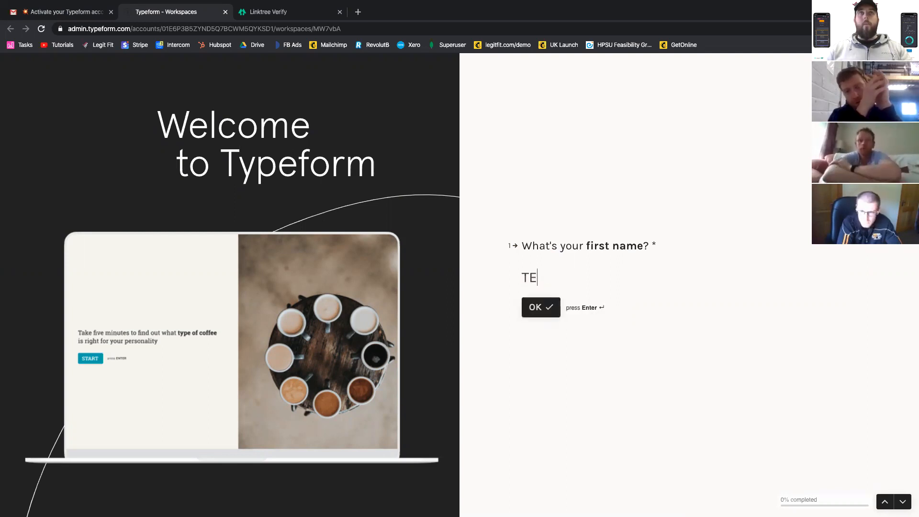
pyautogui.press('BackSpace')
pyautogui.write('empletown')
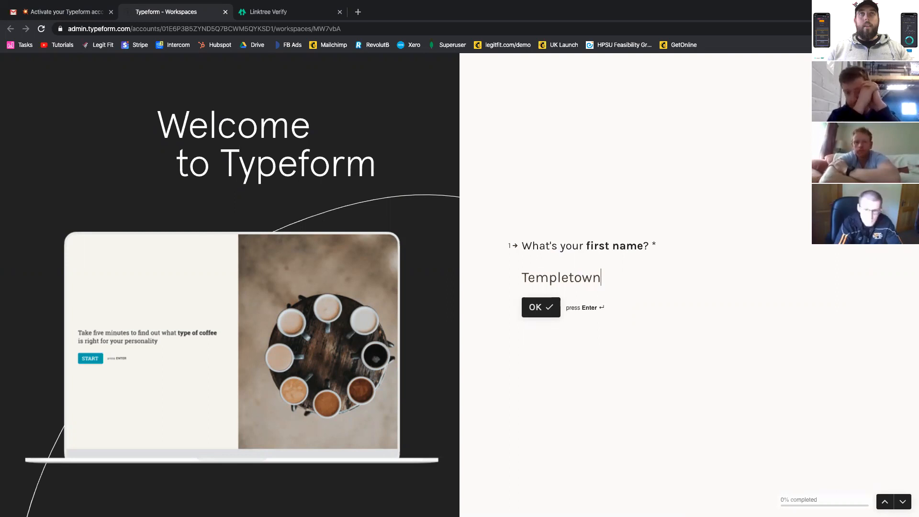
pyautogui.press('Return')
pyautogui.write('SC')
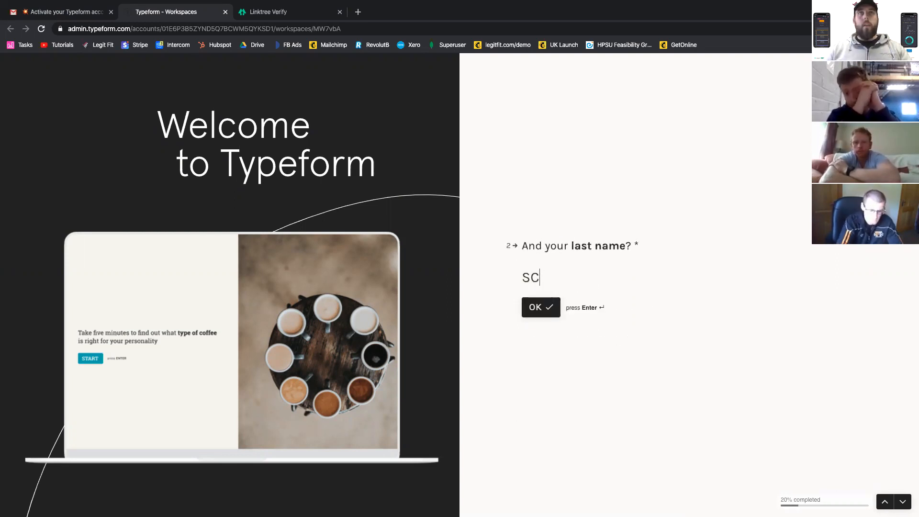
pyautogui.press('Return')
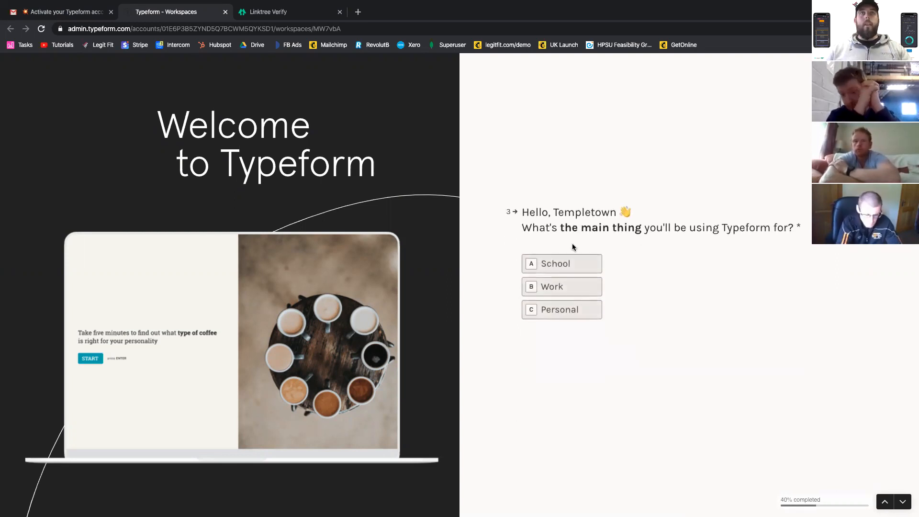
pyautogui.click(570, 289)
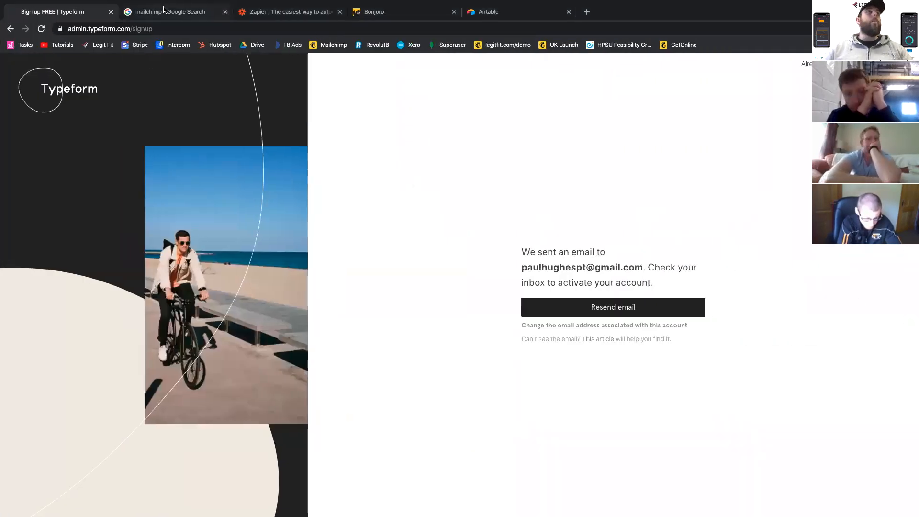
# - Close the Mailchimp search page and sign up for Zapier with the client's Google account
pyautogui.click(167, 12)
pyautogui.click(279, 13)
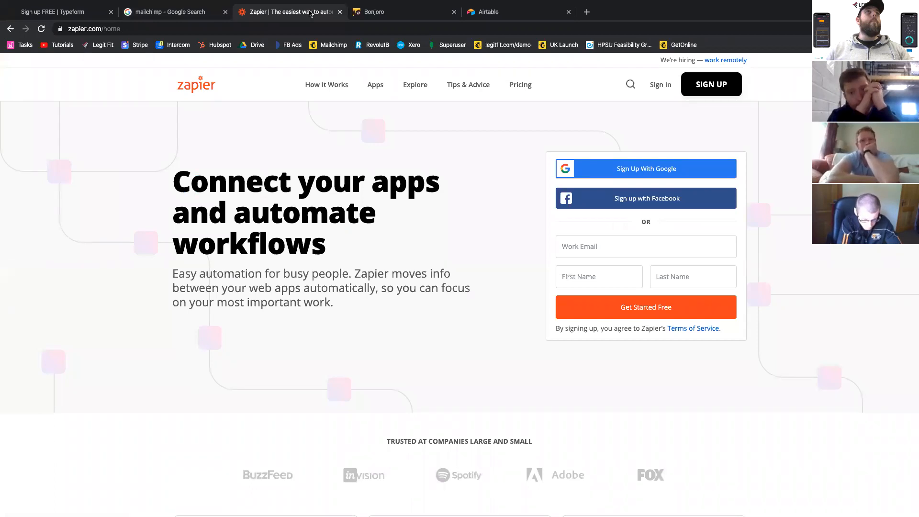
pyautogui.click(706, 86)
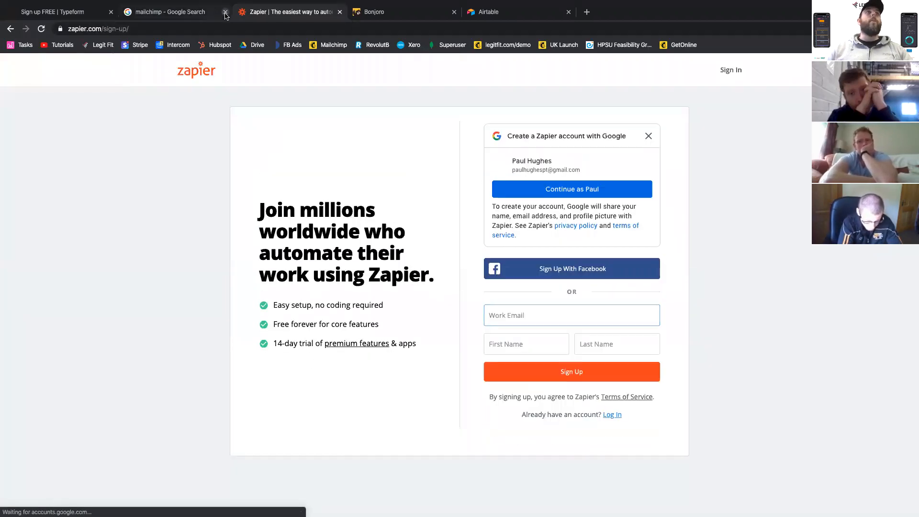
pyautogui.click(225, 12)
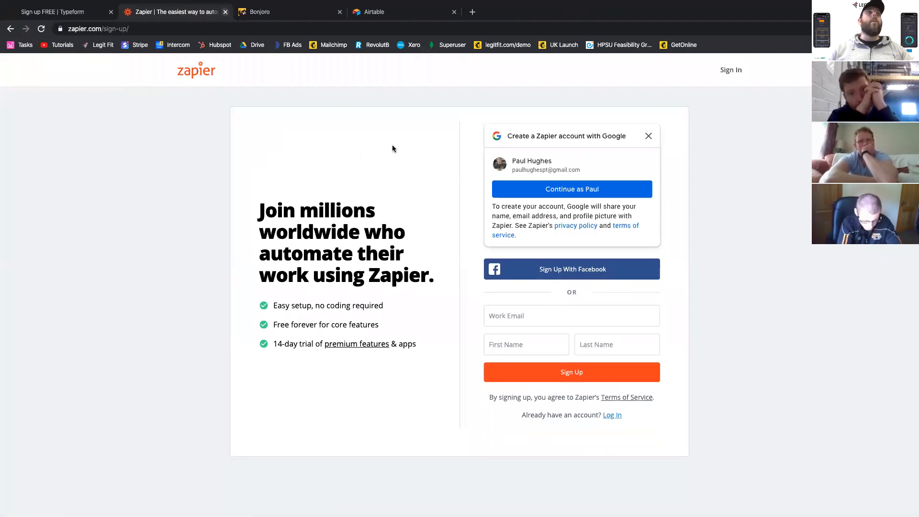
pyautogui.click(561, 190)
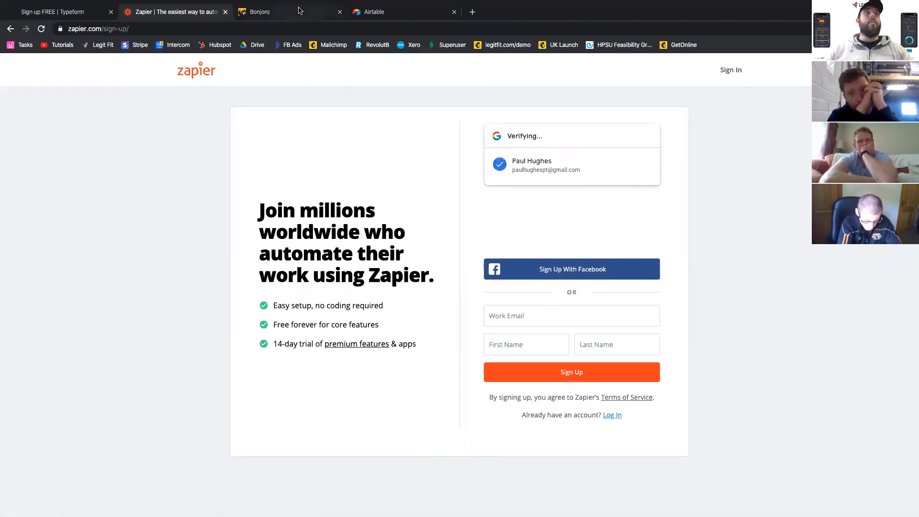
pyautogui.click(298, 10)
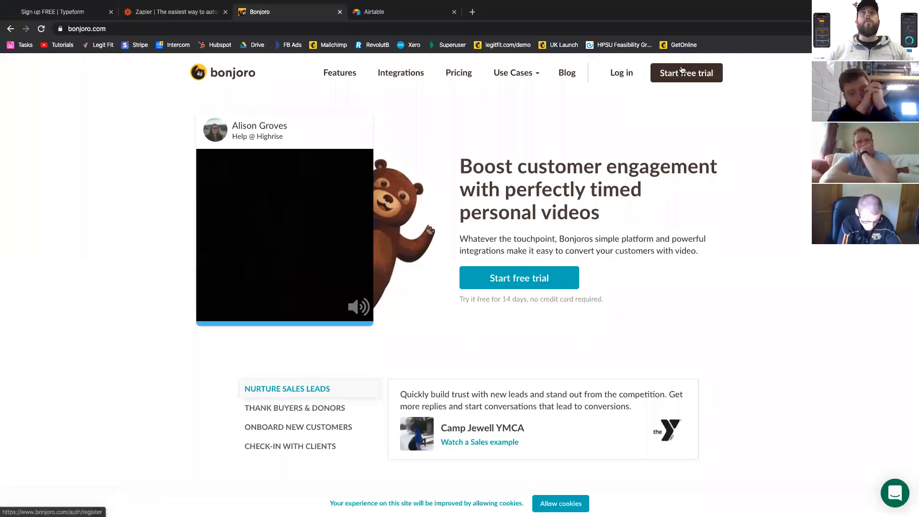
pyautogui.click(682, 72)
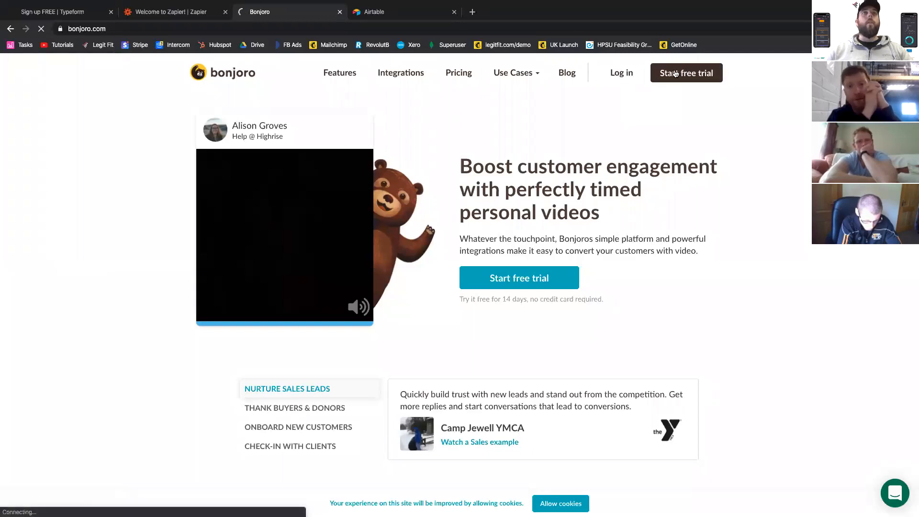
pyautogui.click(379, 14)
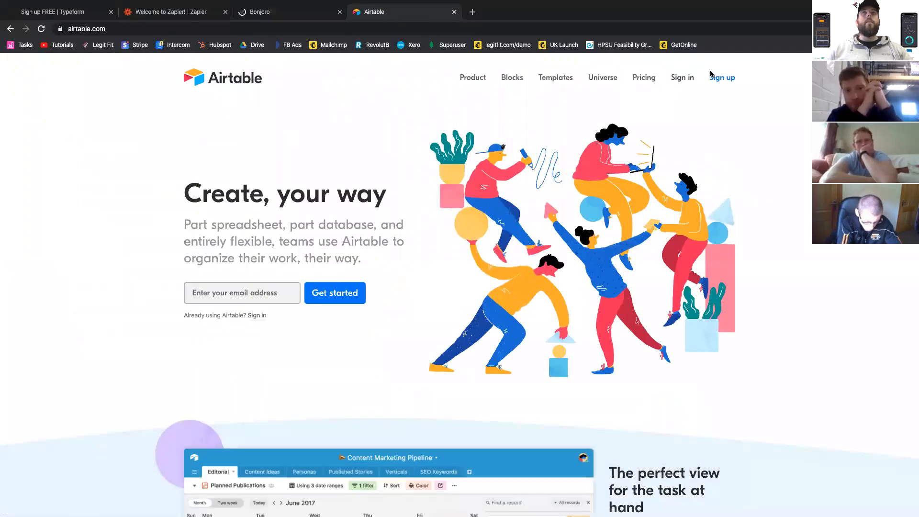
pyautogui.click(716, 78)
pyautogui.click(165, 13)
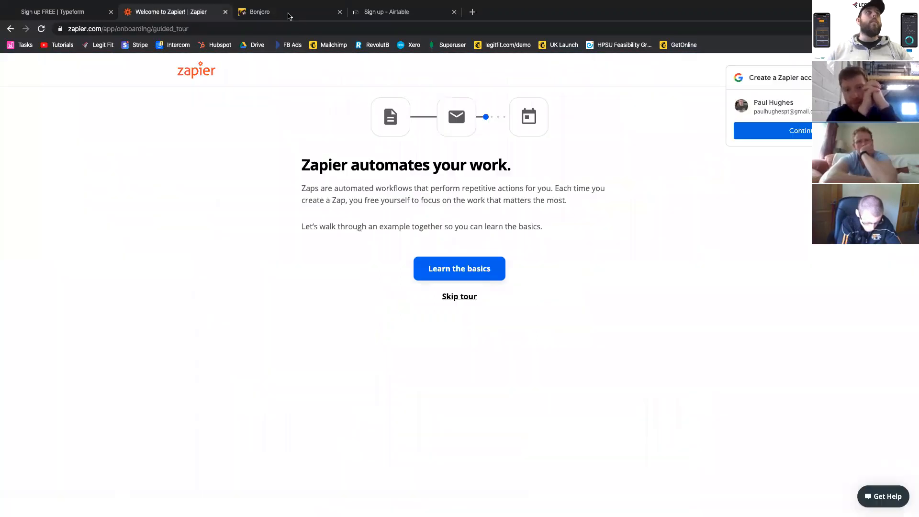
pyautogui.click(391, 13)
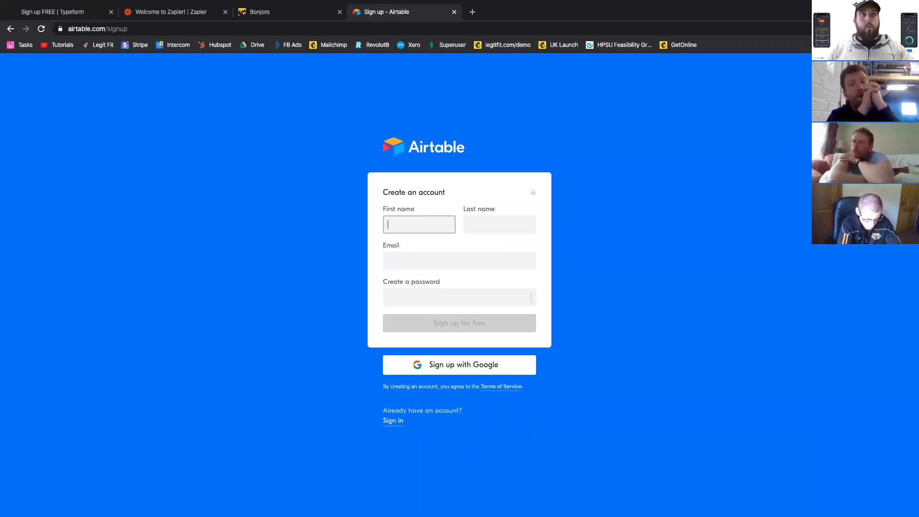
# - Create the Airtable account with first name Templetown, last name SC, the client's email and the account password
pyautogui.write('Templetown')
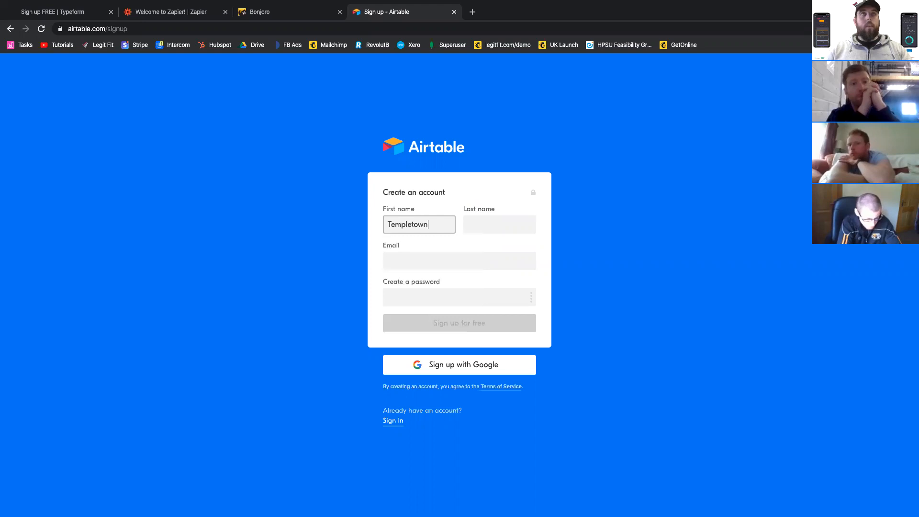
pyautogui.press('Tab')
pyautogui.write('SC')
pyautogui.press('Tab')
pyautogui.hotkey('ctrl', 'v')
pyautogui.press('Tab')
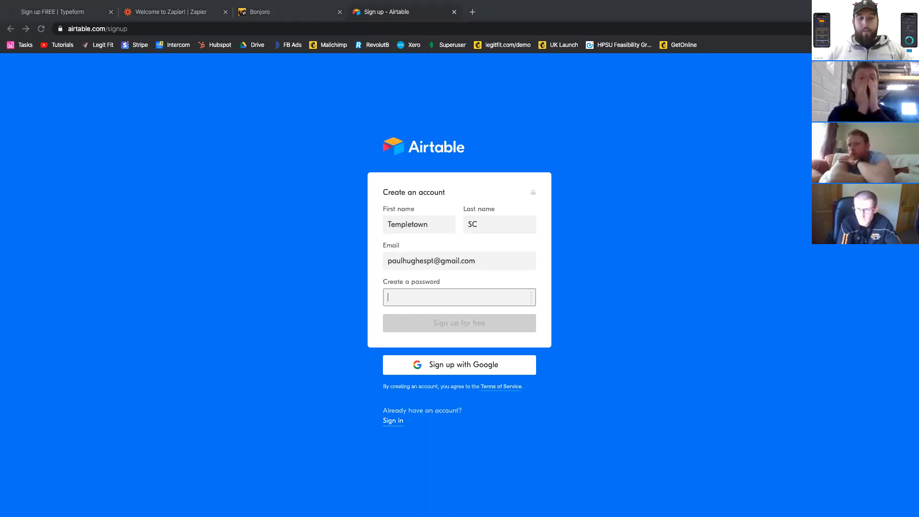
pyautogui.click(451, 290)
pyautogui.hotkey('ctrl', 'v')
pyautogui.click(461, 323)
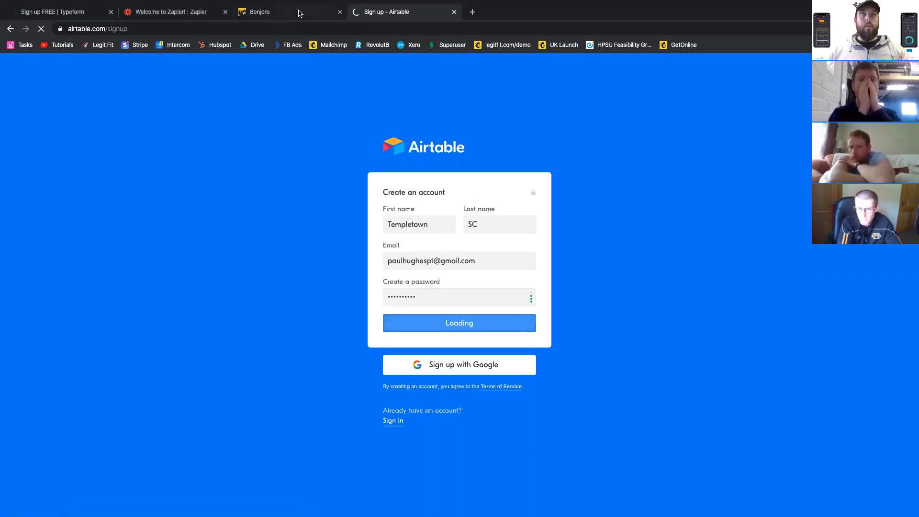
# - Fill in Bonjoro's registration form with first name Templetown, last name SC and the account password
pyautogui.click(260, 12)
pyautogui.click(134, 219)
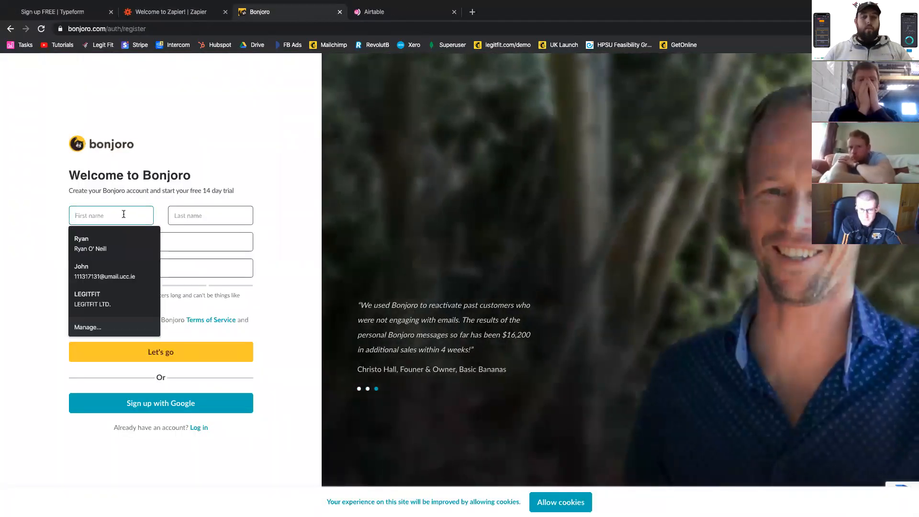
pyautogui.write('teMP')
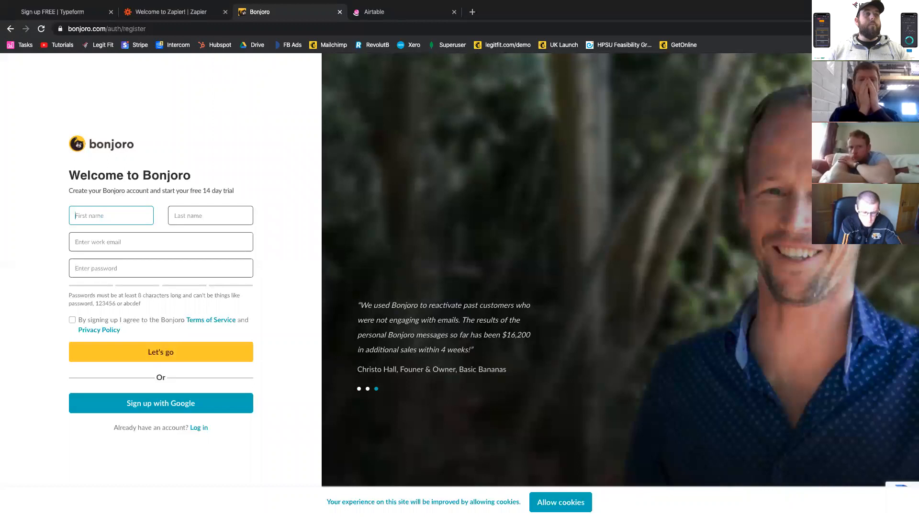
pyautogui.write('letown')
pyautogui.press('Tab')
pyautogui.write('SC')
pyautogui.press('Tab')
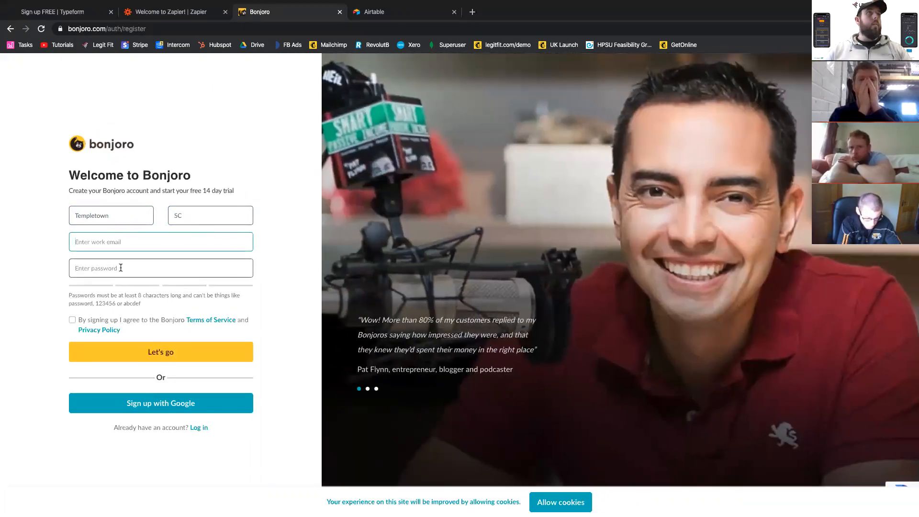
pyautogui.click(120, 267)
pyautogui.hotkey('ctrl', 'v')
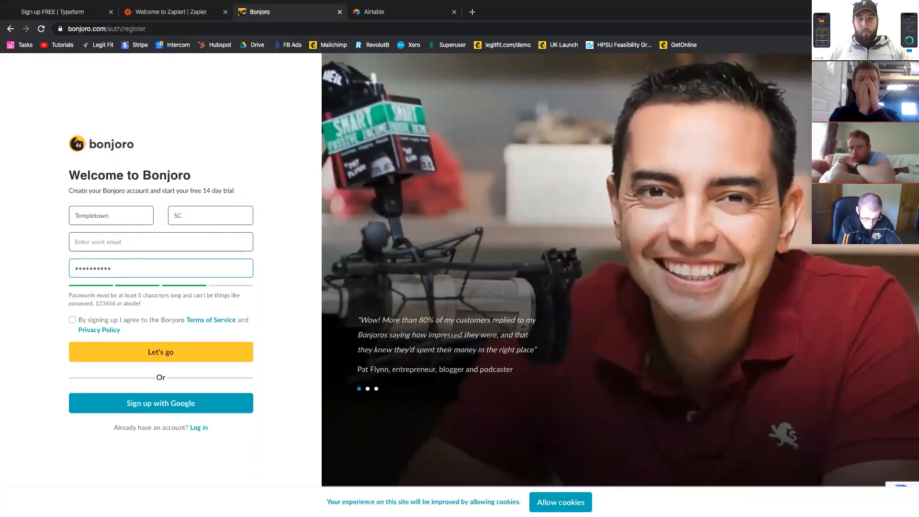
# - Complete the Bonjoro registration with the client's email and accepted terms, and skip its onboarding
pyautogui.press('super+Tab')
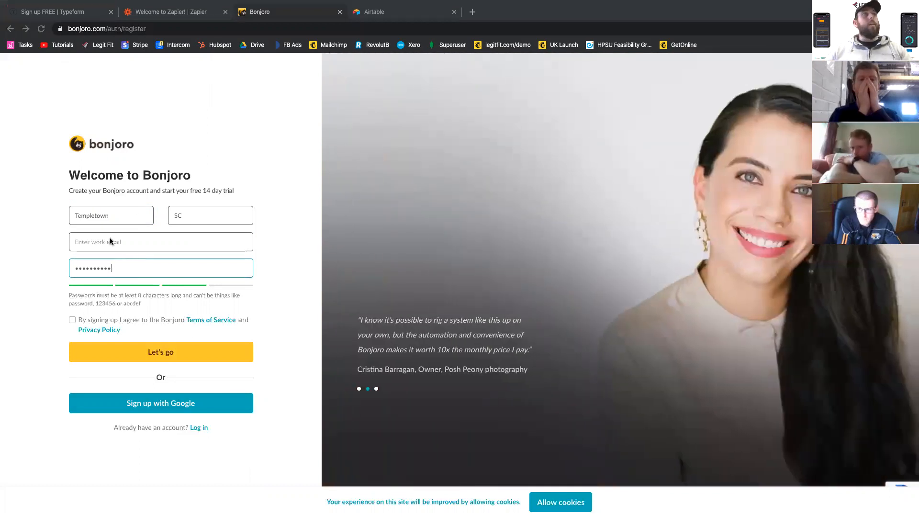
pyautogui.click(110, 237)
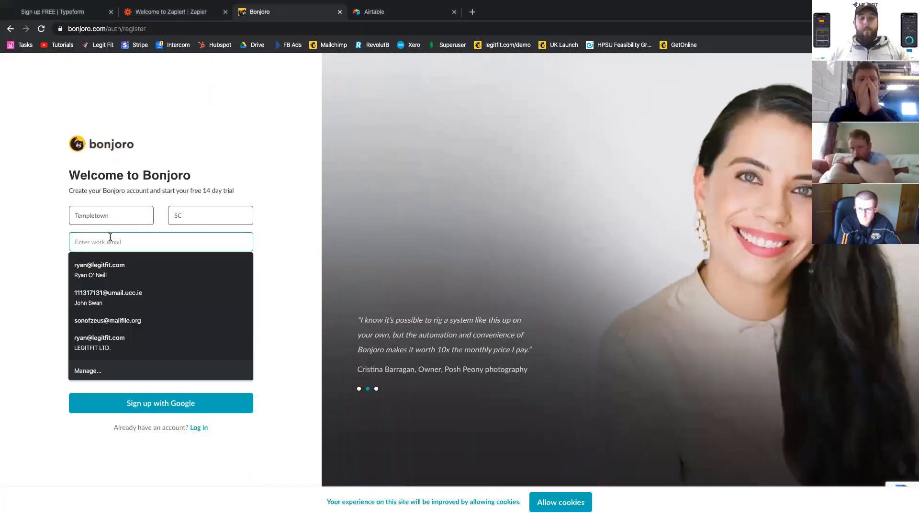
pyautogui.hotkey('ctrl', 'v')
pyautogui.hotkey('shift', 'Tab')
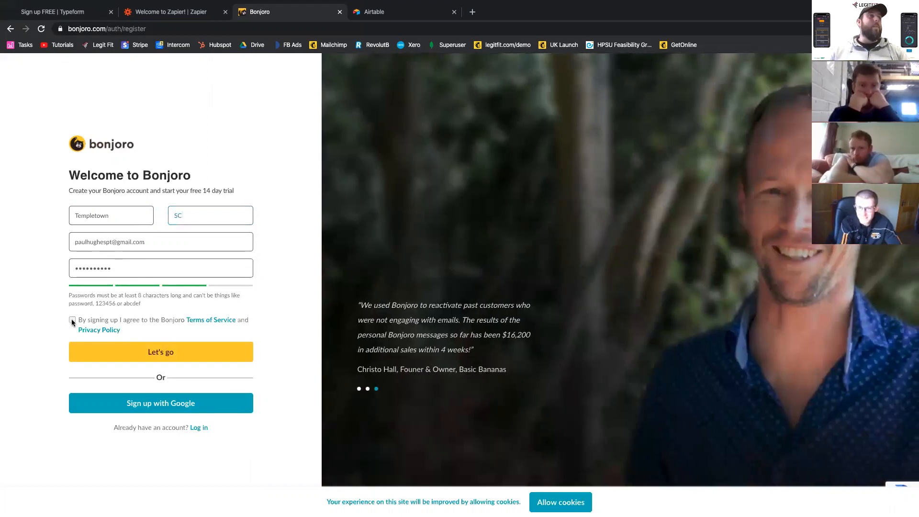
pyautogui.click(72, 319)
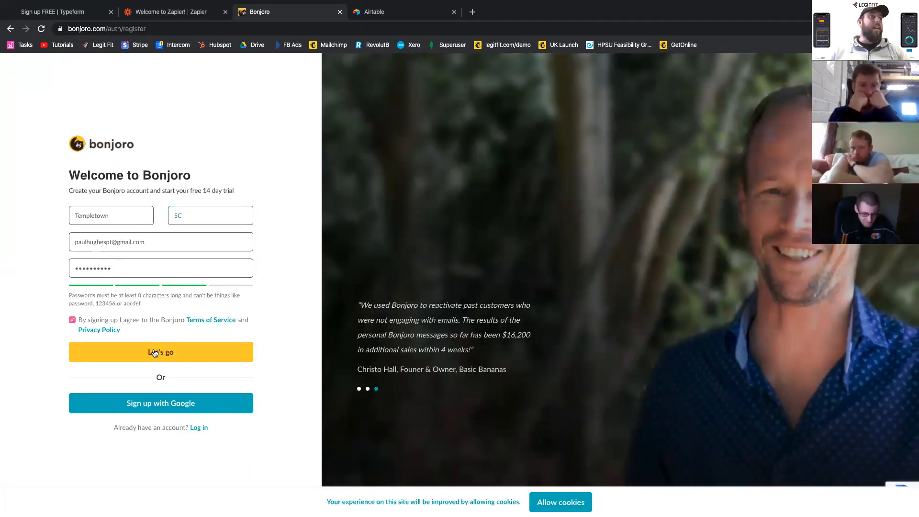
pyautogui.click(155, 353)
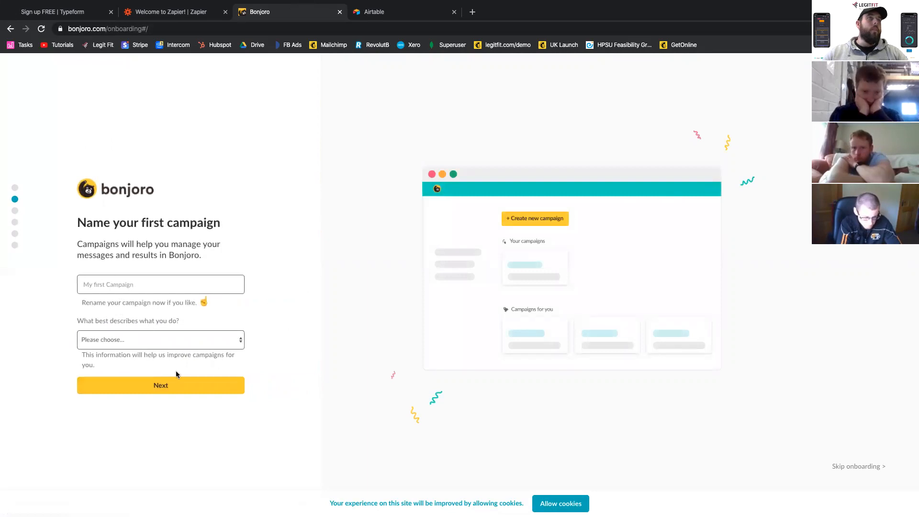
pyautogui.click(851, 468)
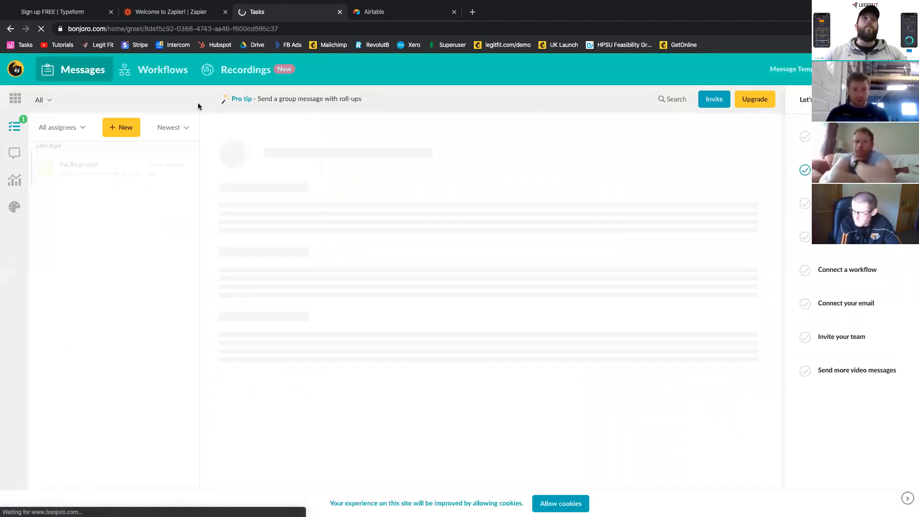
# - Continue with the client's Google account in Zapier and skip the introductory tour
pyautogui.moveTo(177, 80)
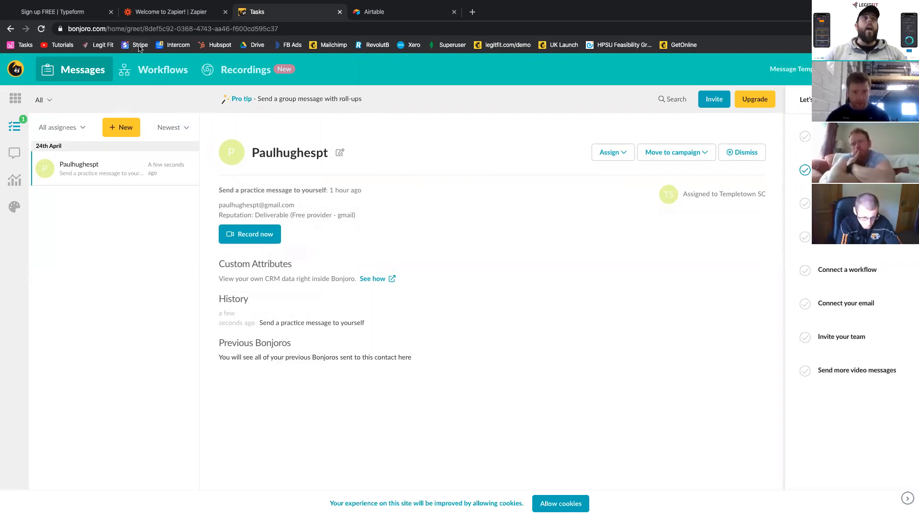
pyautogui.click(142, 12)
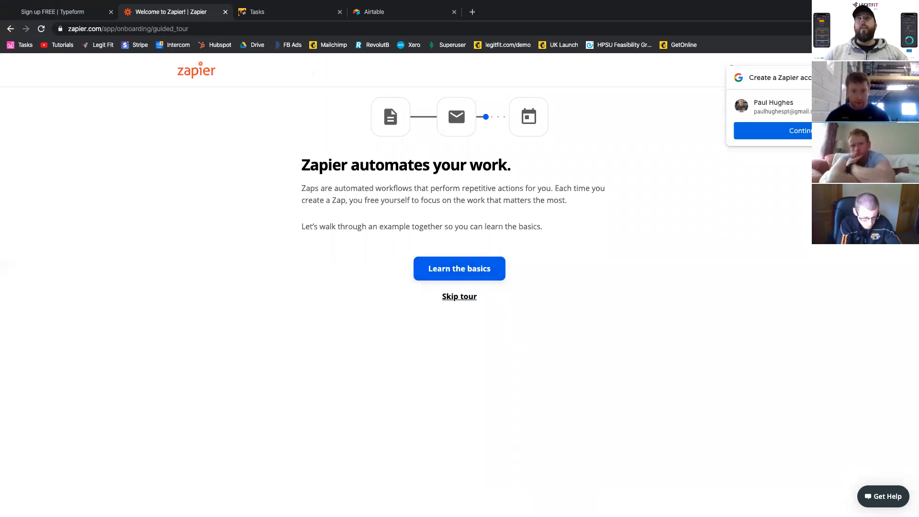
pyautogui.click(812, 135)
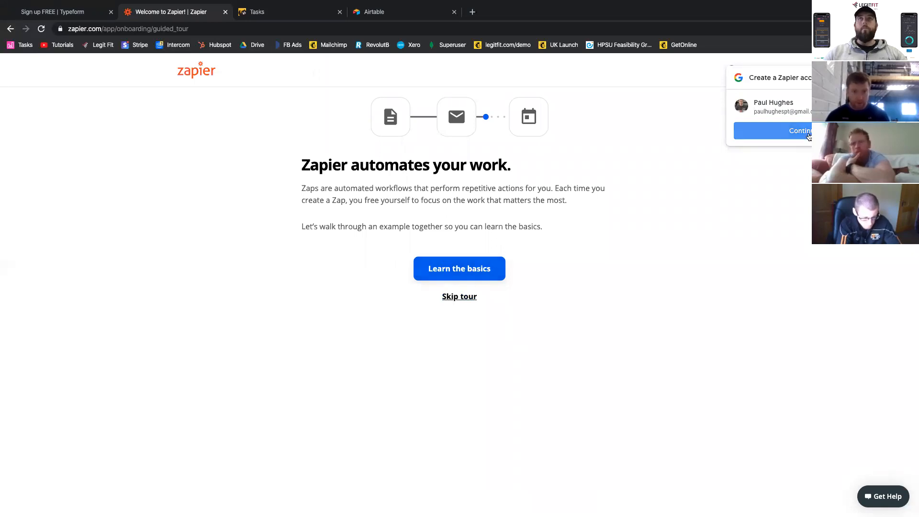
pyautogui.click(460, 297)
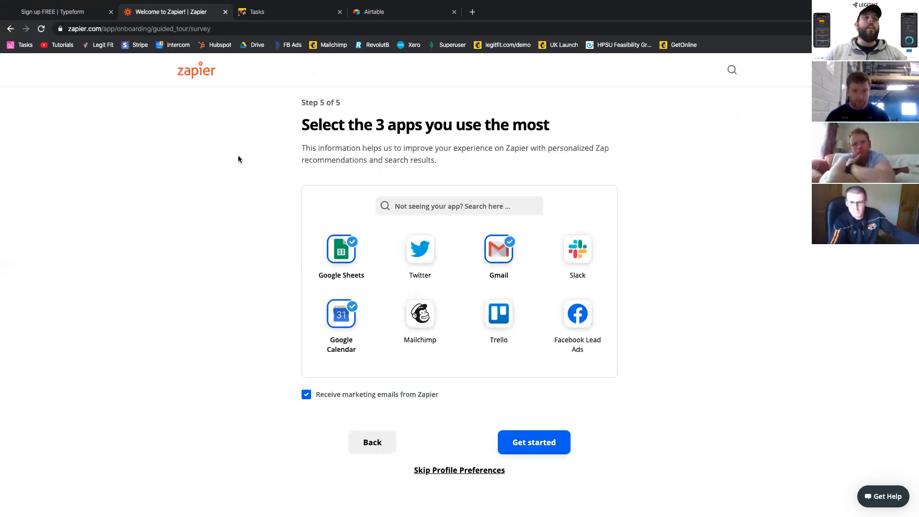
# - Dismiss Airtable's base access request and skip the questions about the intended use
pyautogui.click(287, 11)
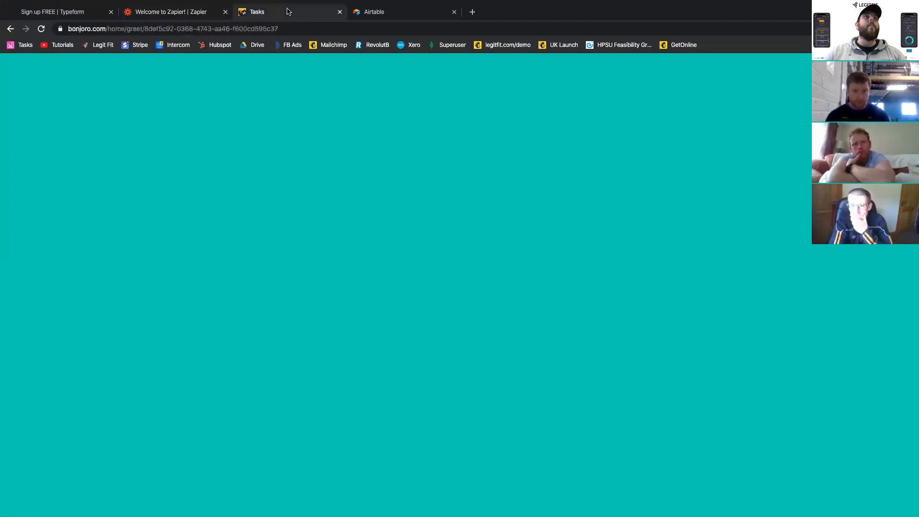
pyautogui.click(375, 18)
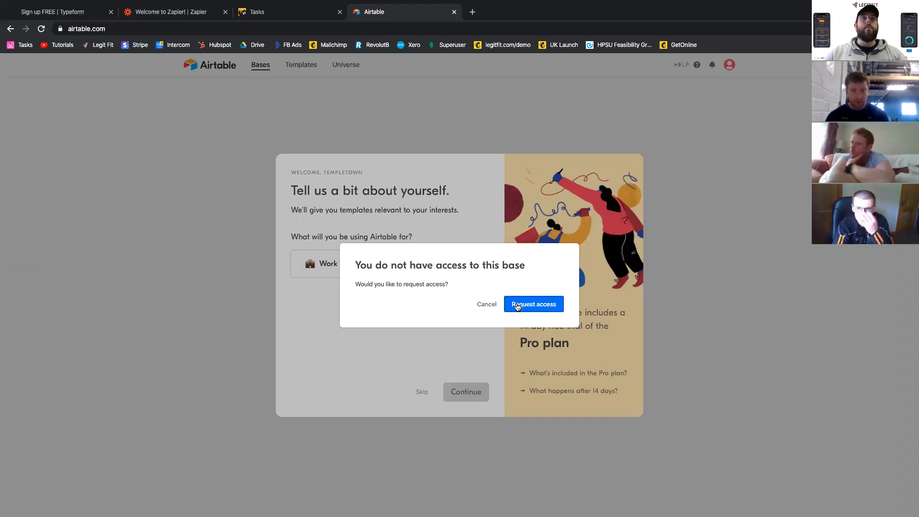
pyautogui.click(486, 304)
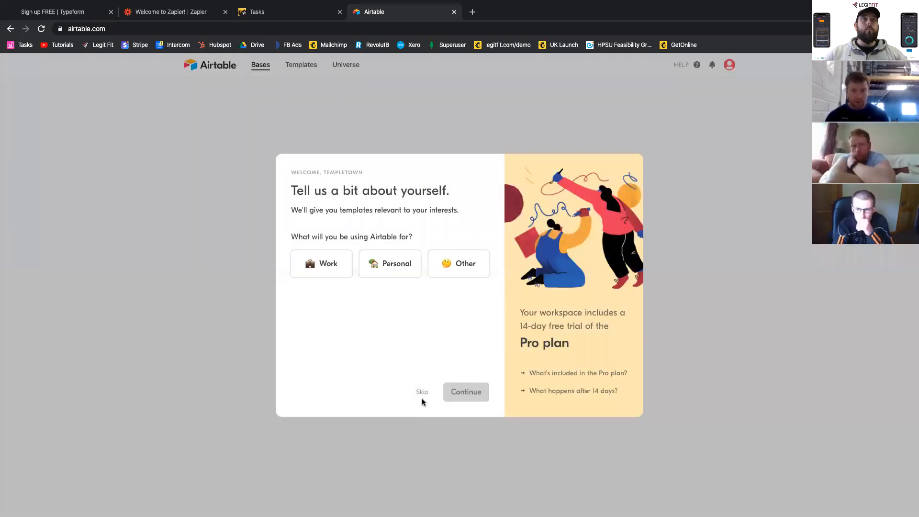
pyautogui.click(422, 392)
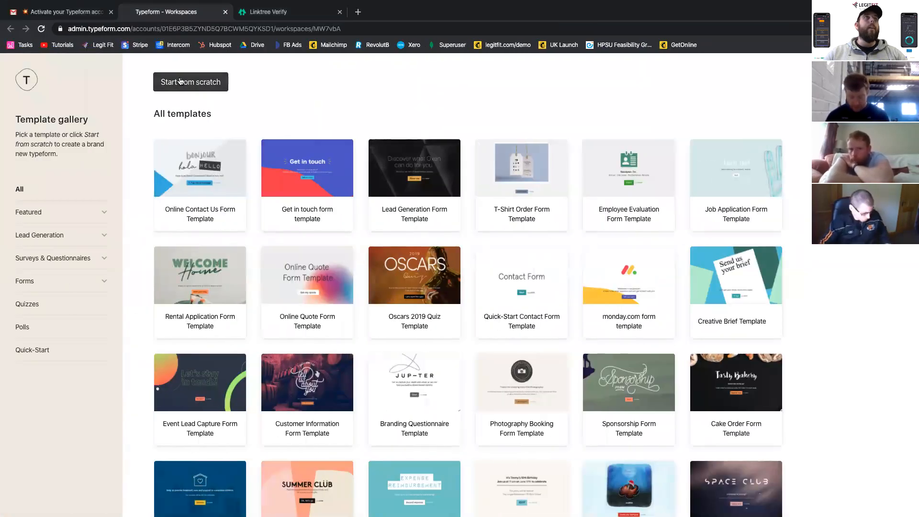
# - Continue from the Linktree verification page to its admin page and open a new browser tab
pyautogui.click(282, 12)
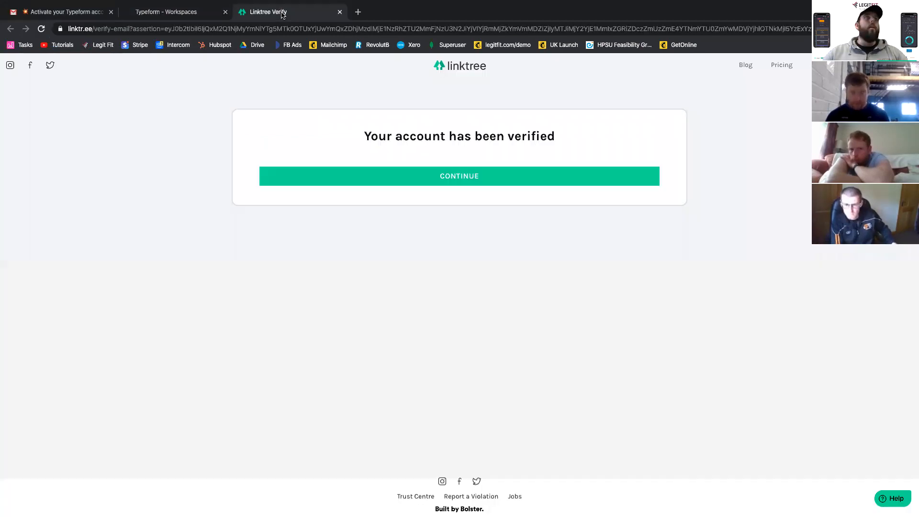
pyautogui.click(490, 179)
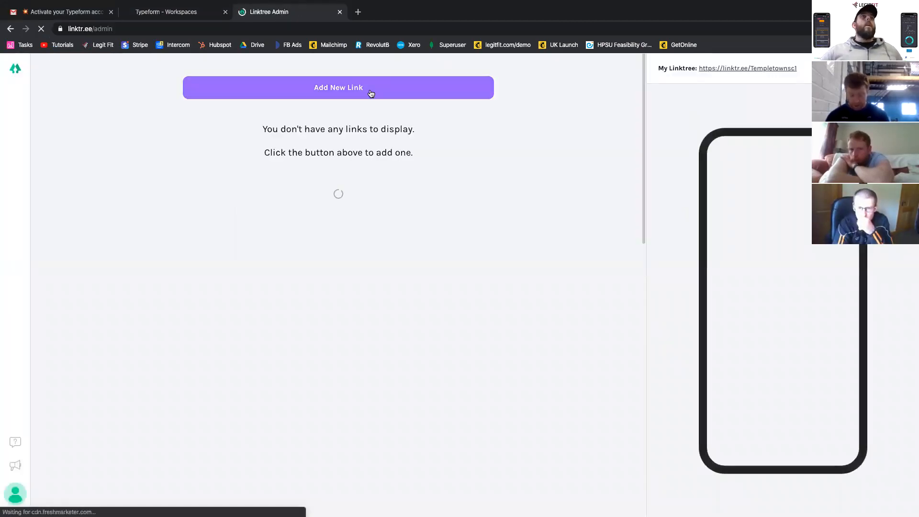
pyautogui.click(359, 12)
pyautogui.write('TEMPL')
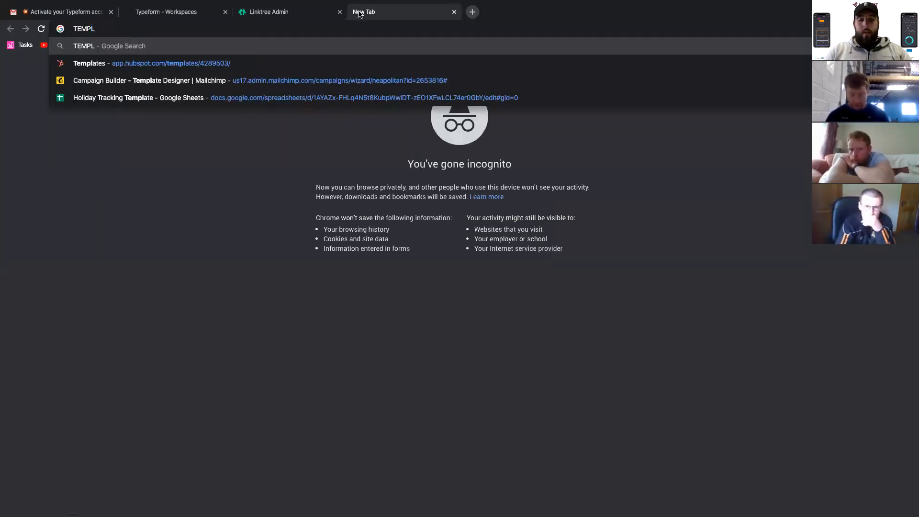
pyautogui.write('ETOWN S&C')
pyautogui.press('BackSpace')
pyautogui.press('BackSpace')
pyautogui.press('BackSpace')
pyautogui.press('Down')
pyautogui.press('Return')
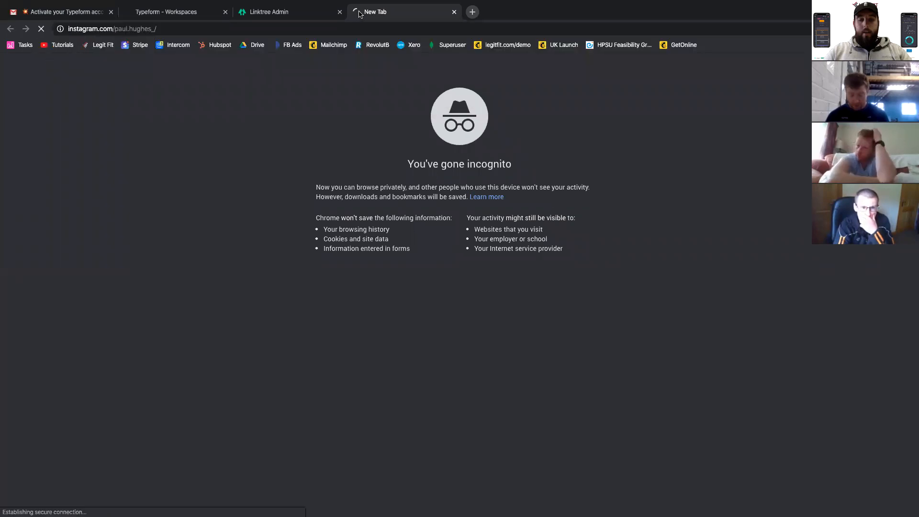
pyautogui.click(370, 33)
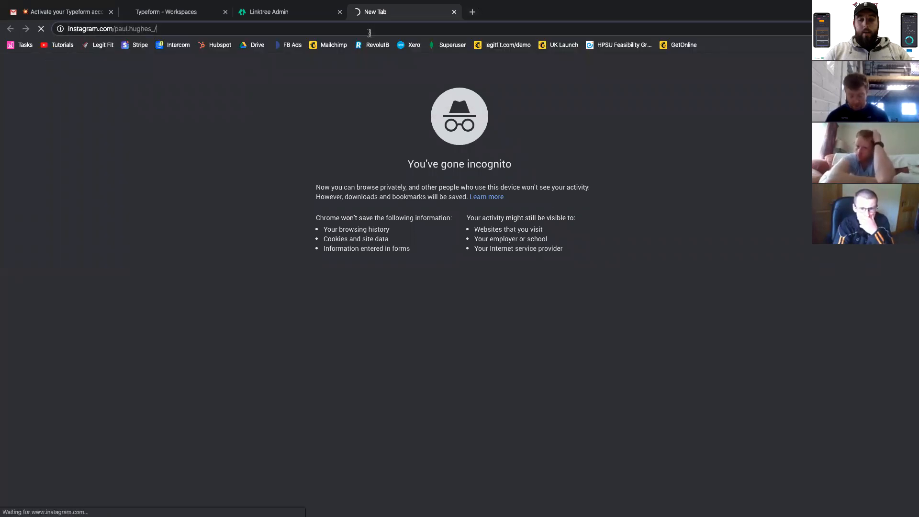
pyautogui.press('super+BackSpace')
pyautogui.write('TEMPS')
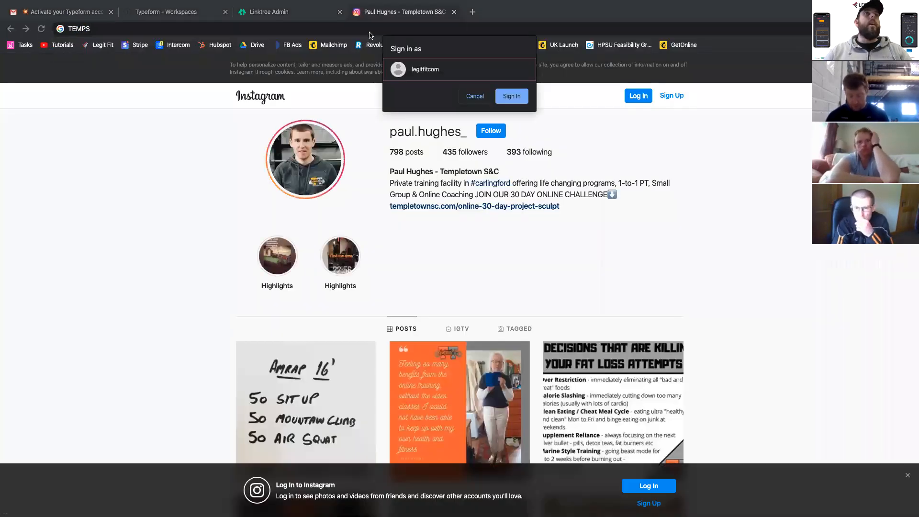
# - Search Google Images for TEMPLETOWN SC
pyautogui.click(204, 31)
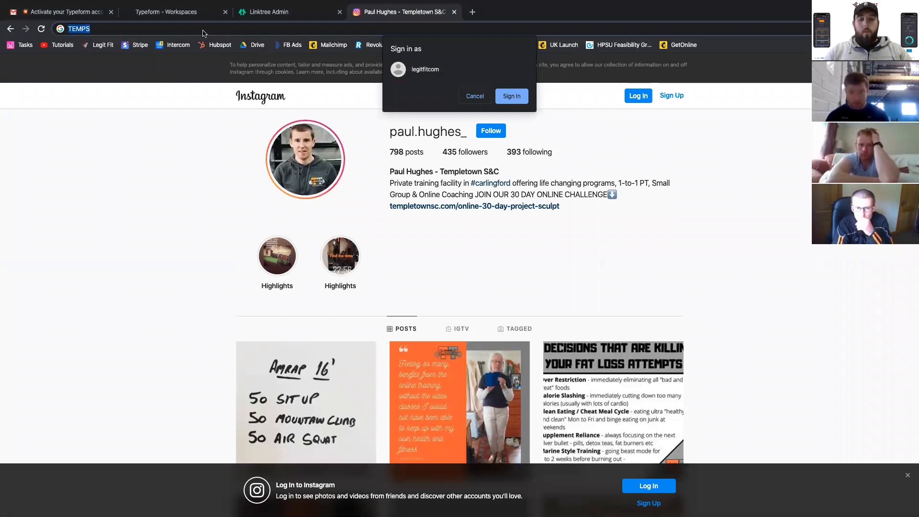
pyautogui.write('TEMPLETOWN SC')
pyautogui.press('Return')
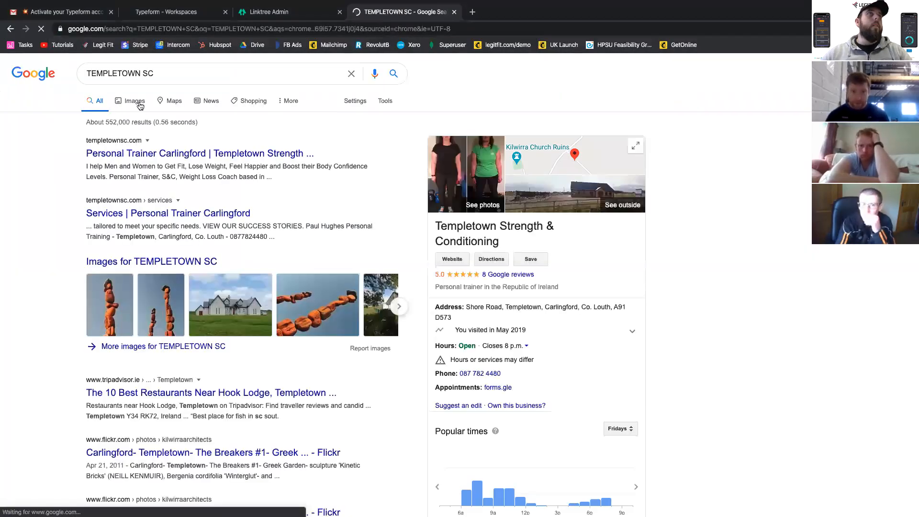
pyautogui.click(140, 104)
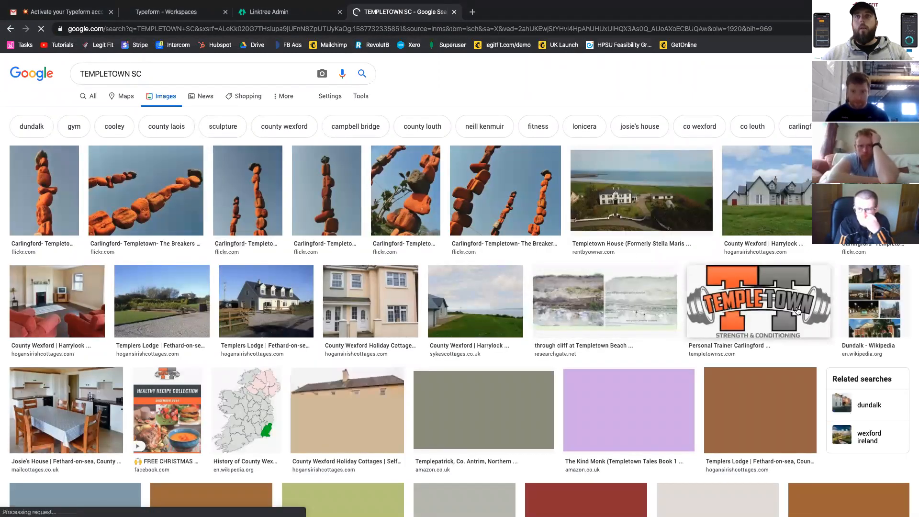
# - Save the Templetown Strength & Conditioning logo to the Desktop as the PNG image Templetown_Logo-Copy
pyautogui.click(753, 313)
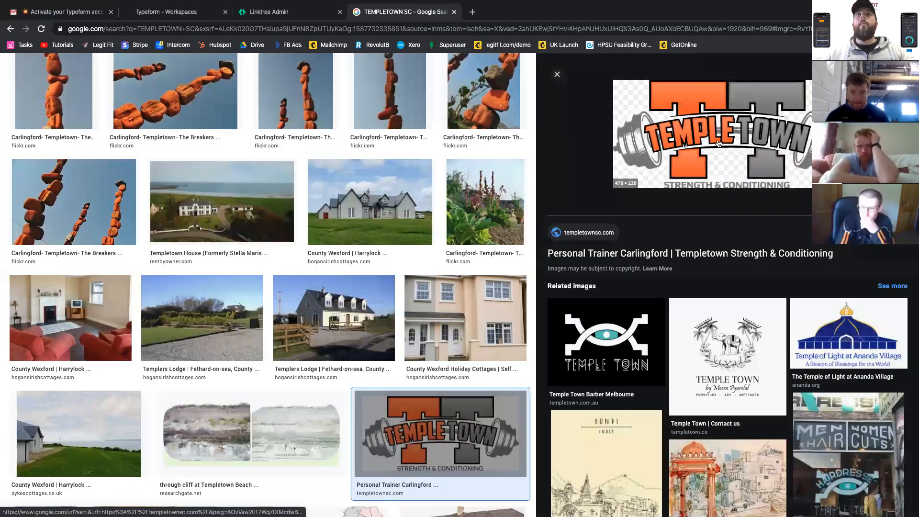
pyautogui.rightClick(695, 131)
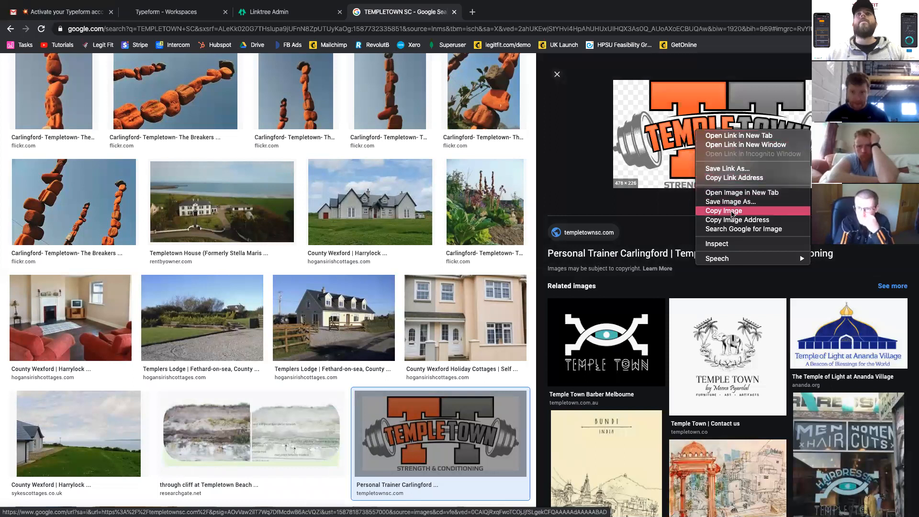
pyautogui.click(731, 211)
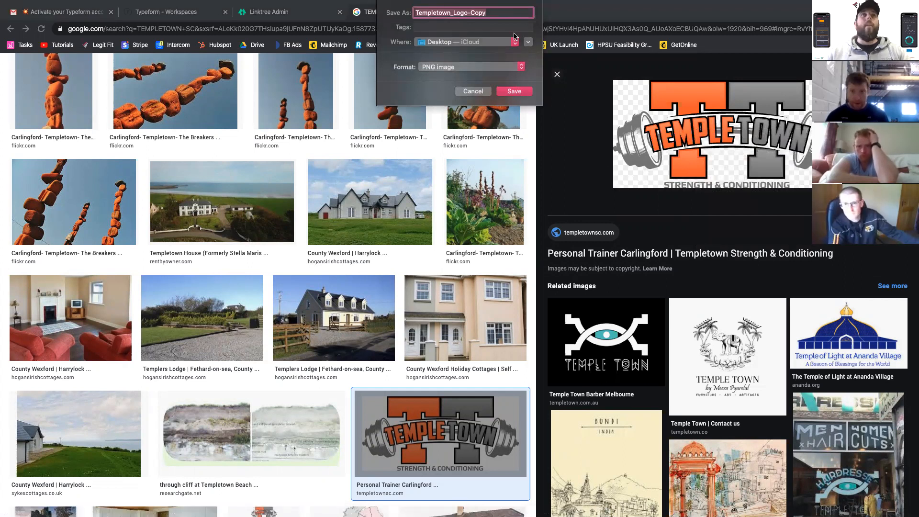
pyautogui.click(509, 91)
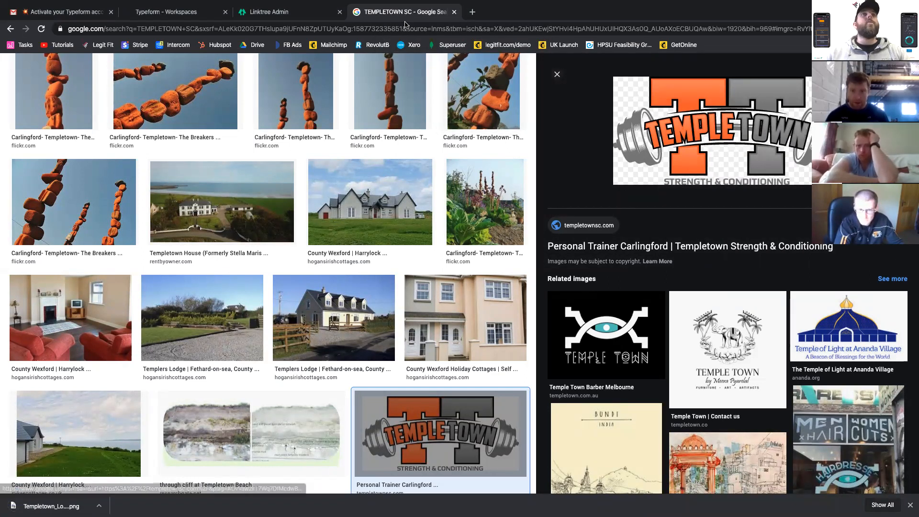
# - Return to Linktree, dismiss the PRO updates announcement and add a new blank link
pyautogui.click(288, 10)
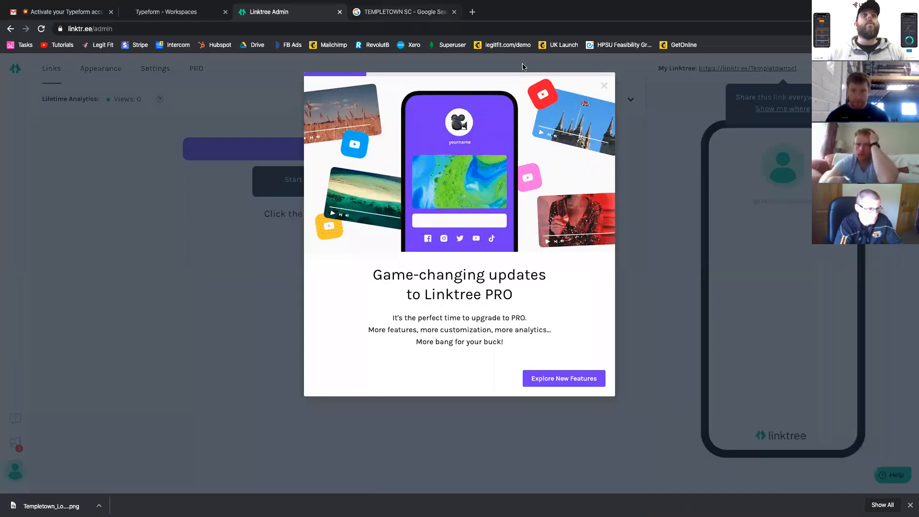
pyautogui.click(604, 86)
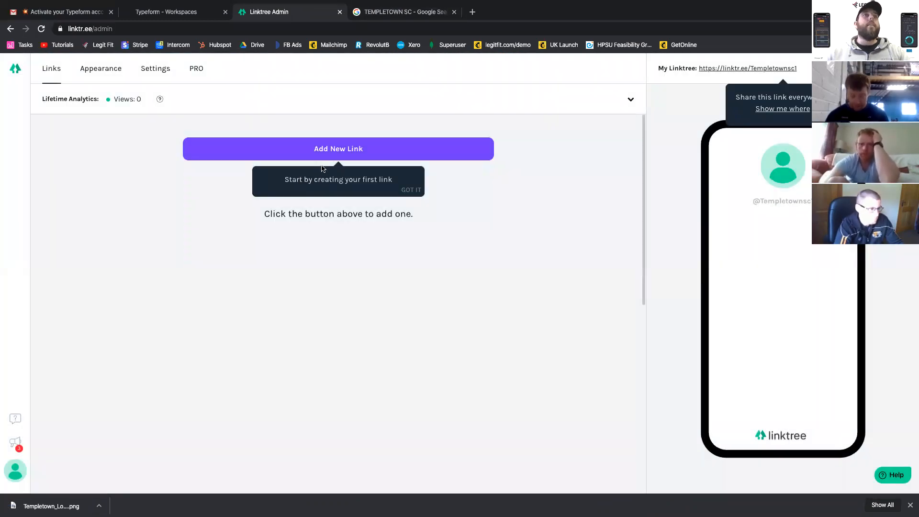
pyautogui.click(378, 149)
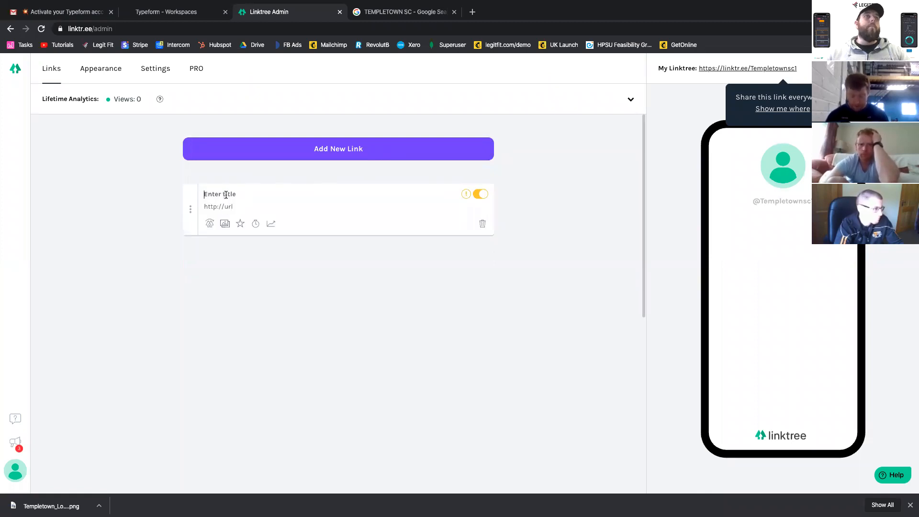
# - Open Linktree's appearance settings and apply the white theme with the black circle
pyautogui.click(95, 71)
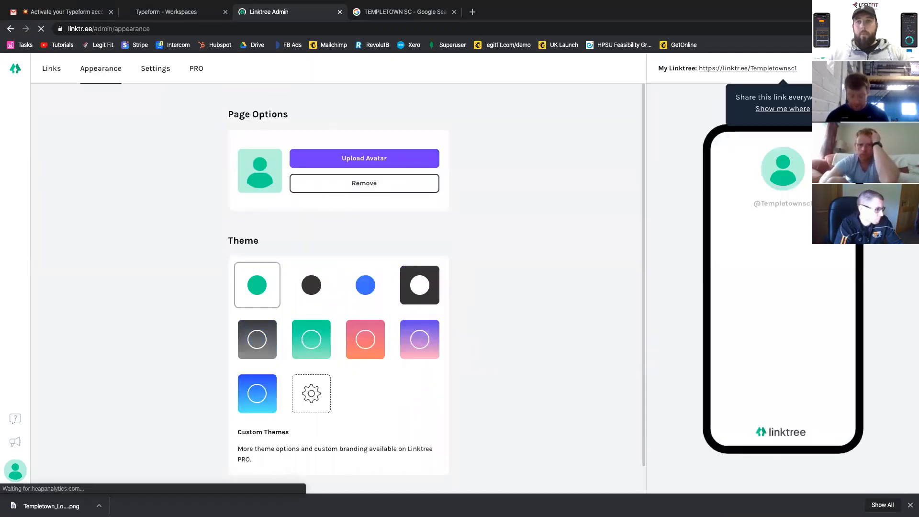
pyautogui.click(313, 287)
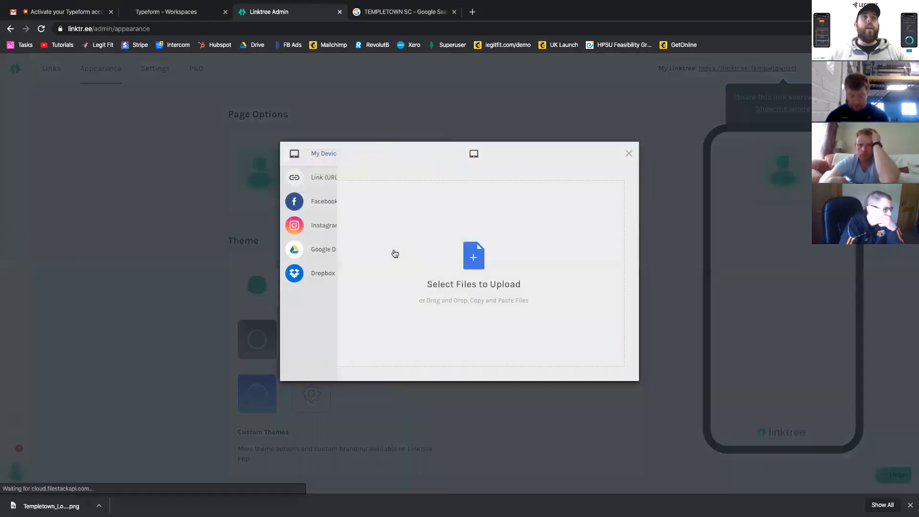
pyautogui.click(476, 240)
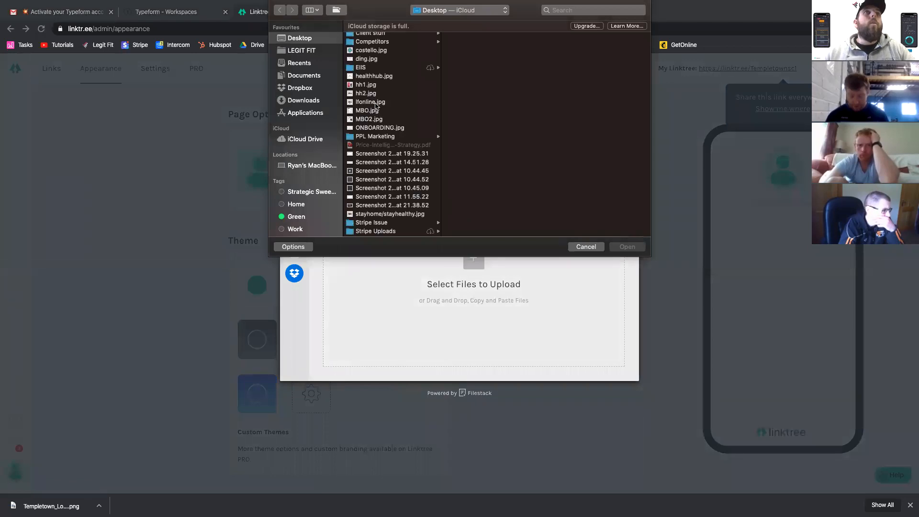
pyautogui.scroll(-5, 376, 102)
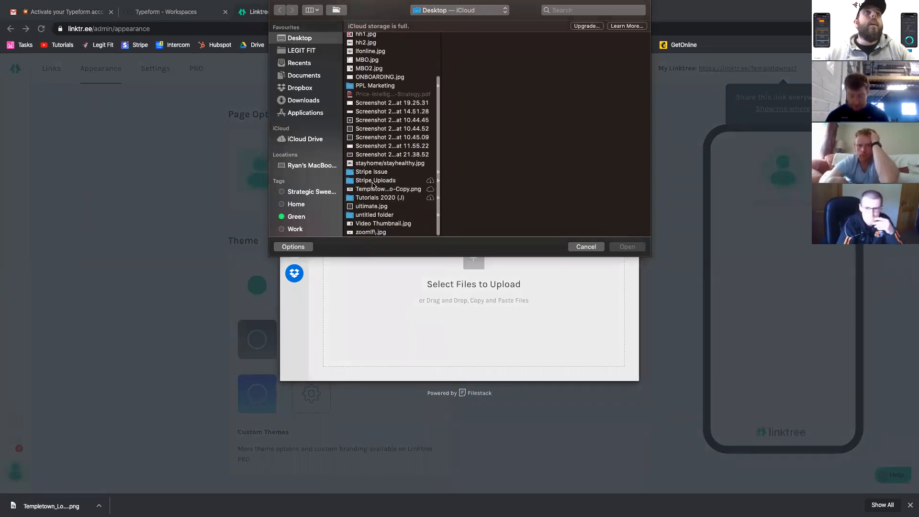
pyautogui.click(400, 189)
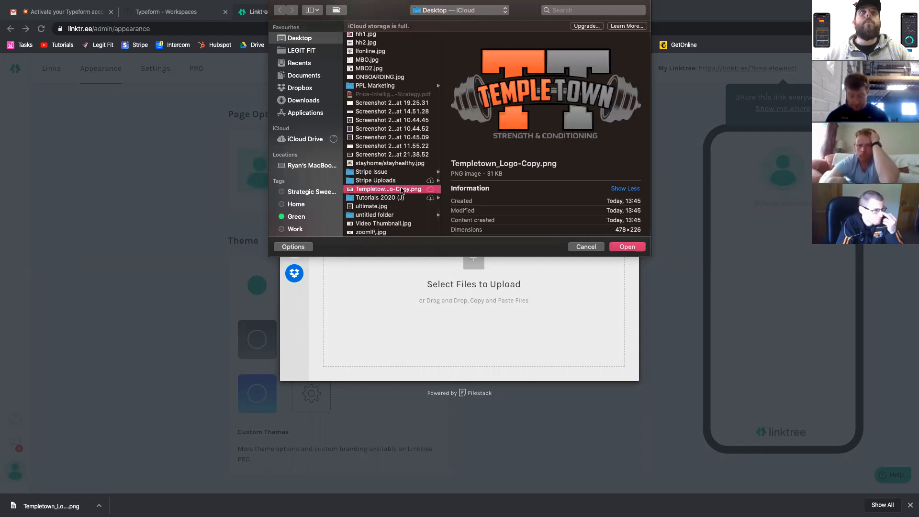
pyautogui.doubleClick(401, 189)
pyautogui.moveTo(455, 209); pyautogui.dragTo(381, 209)
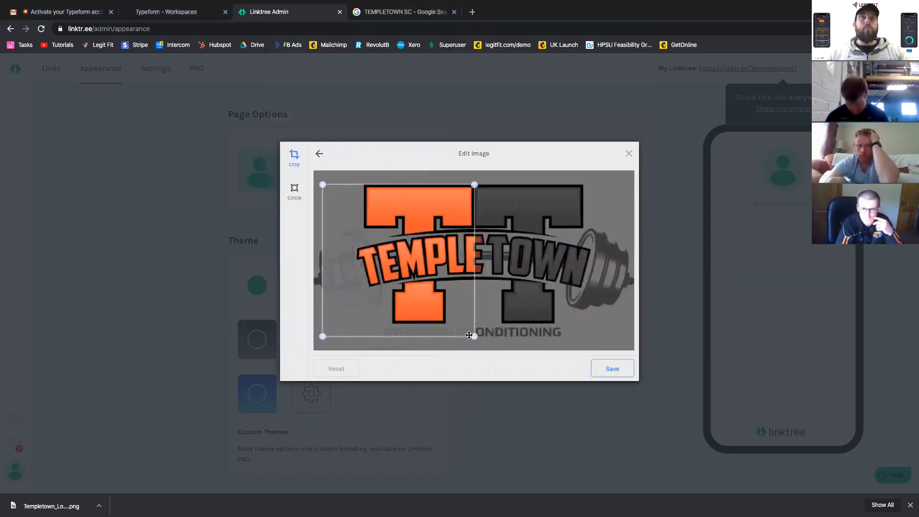
pyautogui.moveTo(395, 275); pyautogui.dragTo(440, 274)
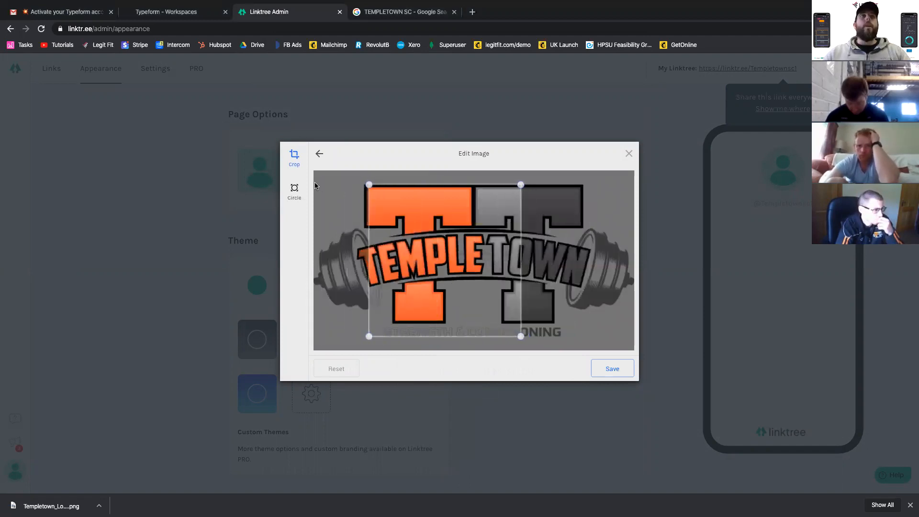
pyautogui.click(295, 190)
pyautogui.moveTo(419, 241); pyautogui.dragTo(458, 245)
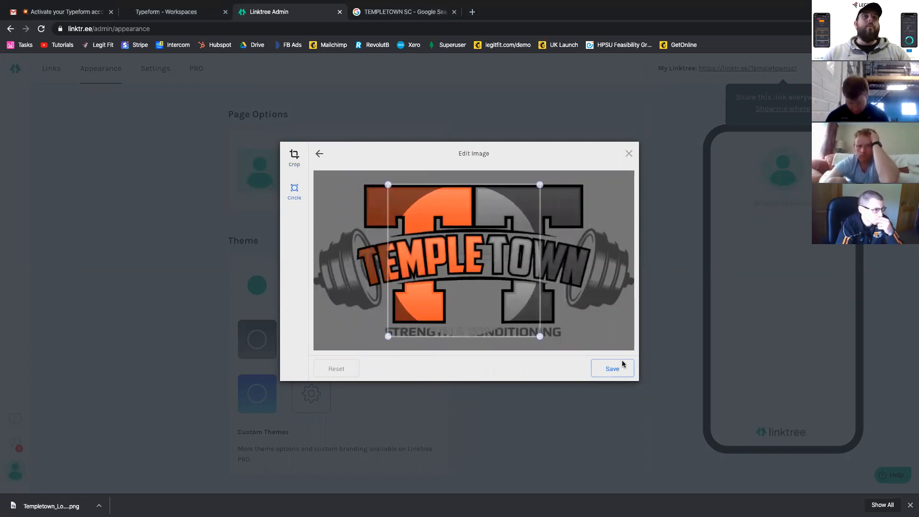
pyautogui.click(629, 154)
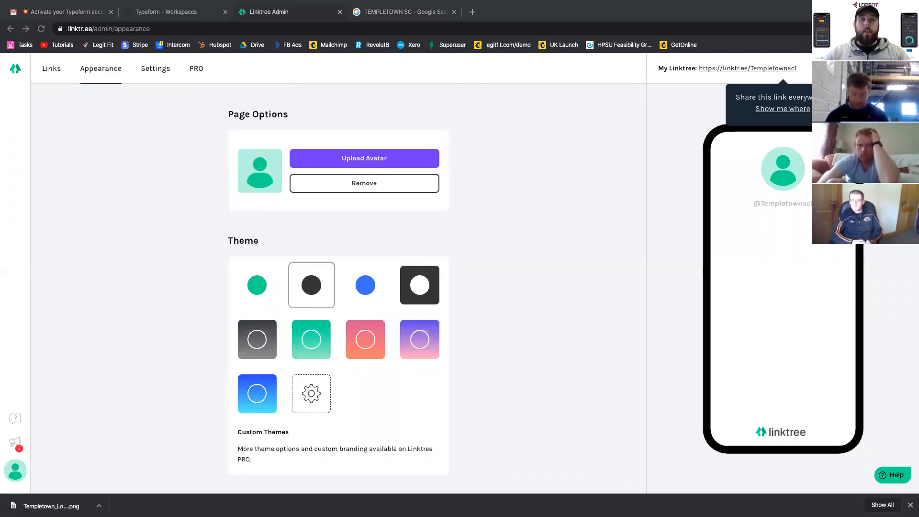
# - Switch to Sketch on the other desktop and open the recent document Legit2020A
pyautogui.hotkey('ctrl', 'Up')
pyautogui.moveTo(598, 37)
pyautogui.mouseDown()
pyautogui.moveTo(695, 24)
pyautogui.moveTo(691, 37)
pyautogui.mouseUp()
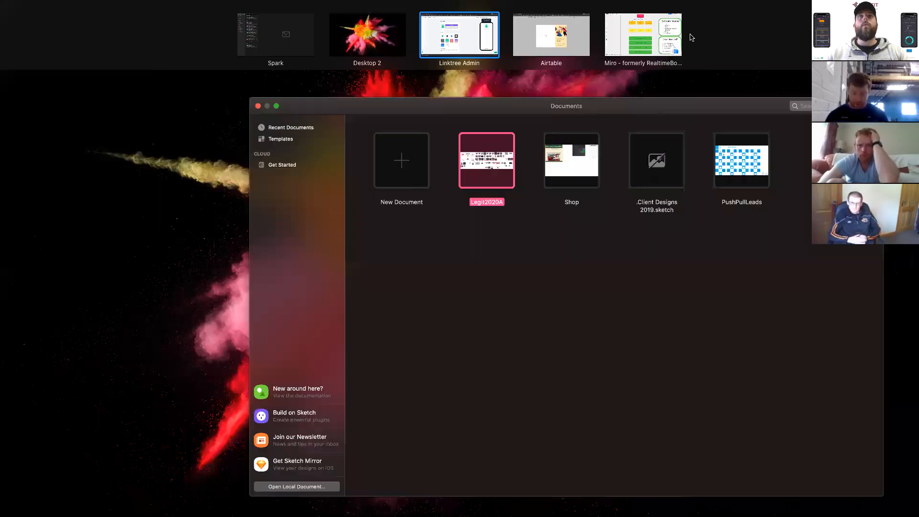
pyautogui.click(525, 307)
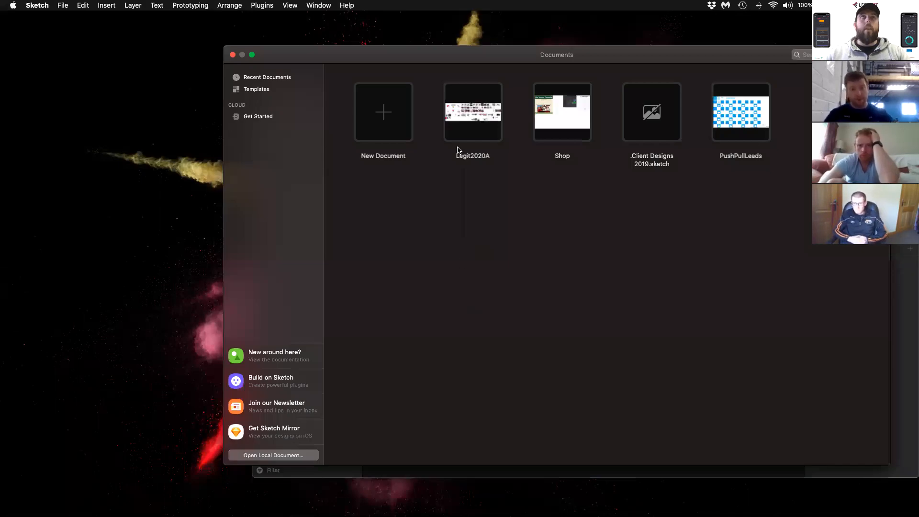
pyautogui.doubleClick(458, 150)
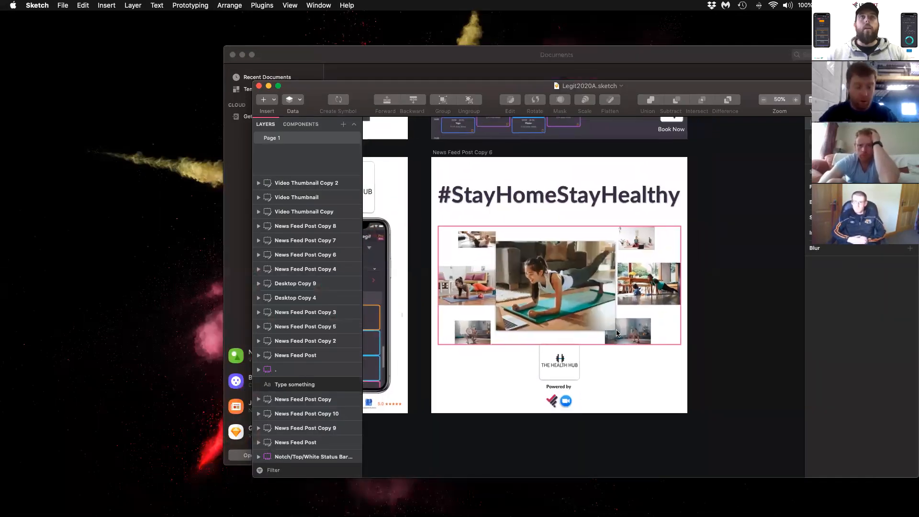
# - Duplicate the artboard News Feed Post Copy 6 with the #StayHomeStayHealthy design
pyautogui.click(616, 333)
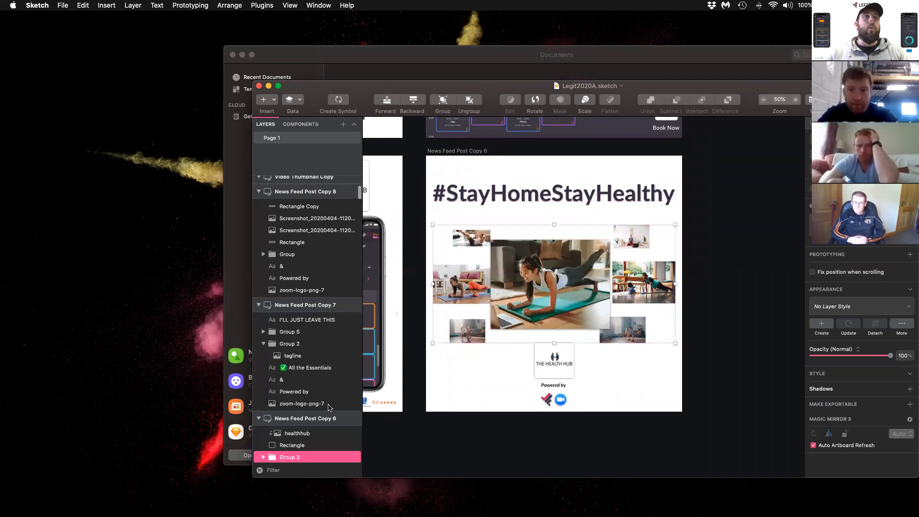
pyautogui.click(322, 419)
pyautogui.press('super+d')
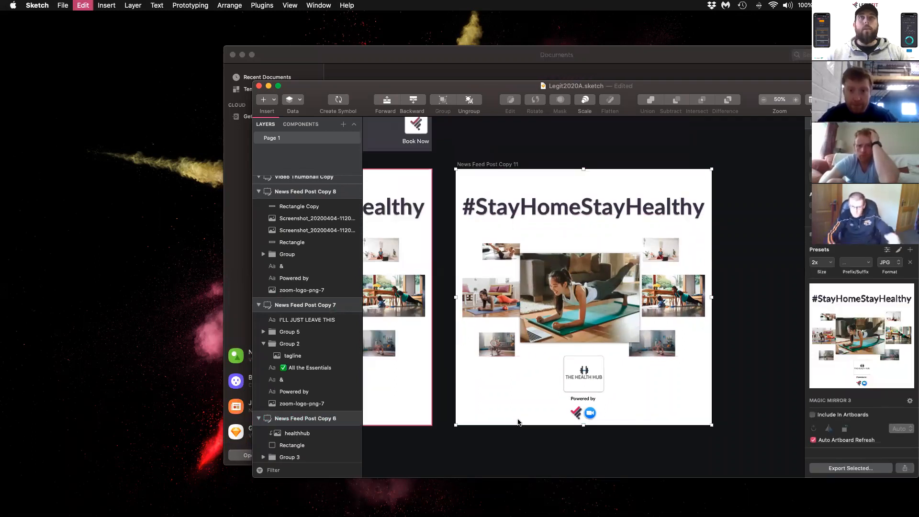
# - Delete the #StayHomeStayHealthy heading, photos, Health Hub logo, powered-by group and logo frame from the duplicated artboard
pyautogui.click(481, 218)
pyautogui.click(524, 209)
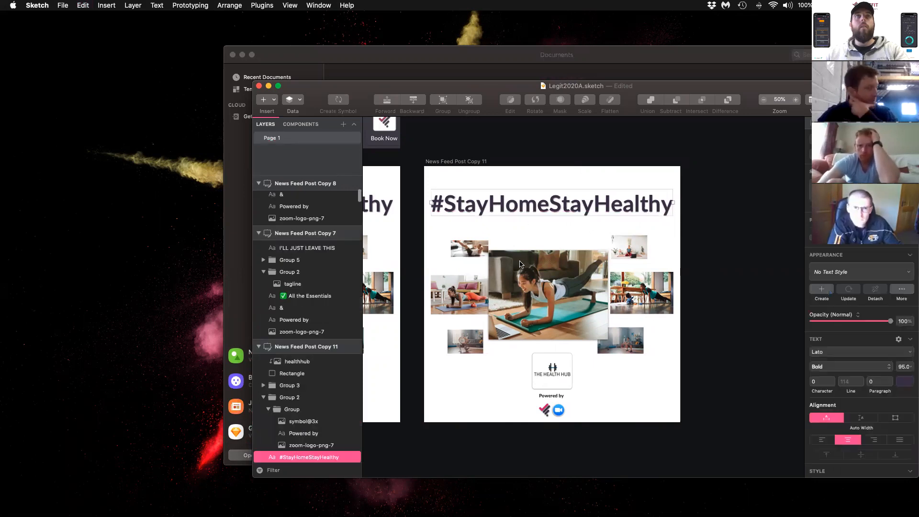
pyautogui.press('Delete')
pyautogui.click(520, 292)
pyautogui.press('Delete')
pyautogui.click(544, 383)
pyautogui.press('Delete')
pyautogui.press('Delete')
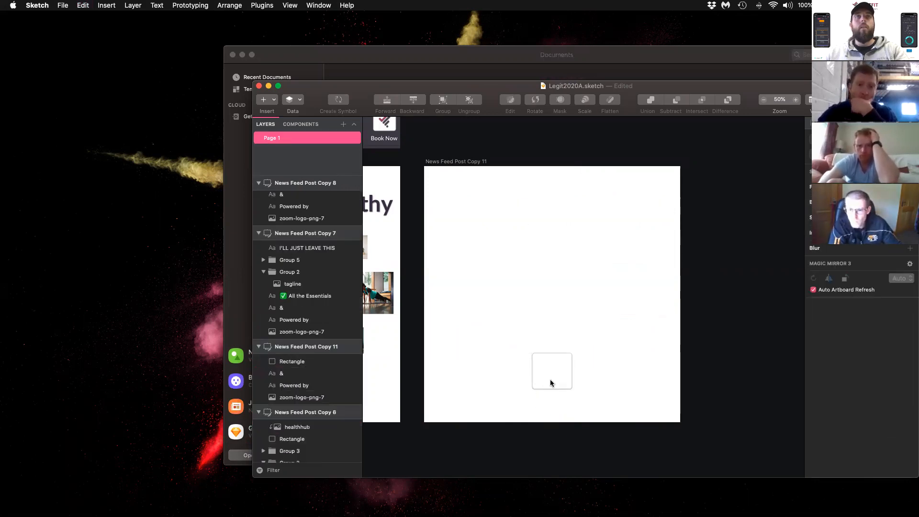
pyautogui.click(551, 378)
pyautogui.press('Delete')
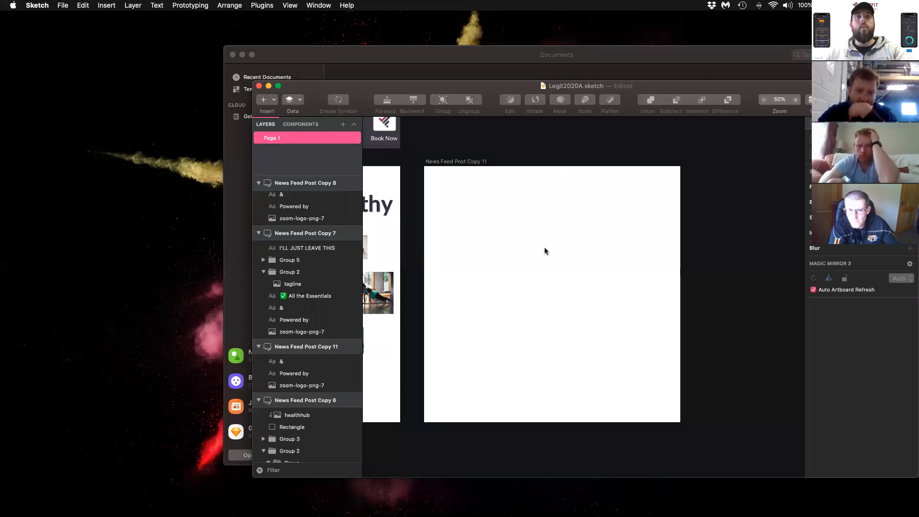
# - Copy the Templetown_Logo-Copy image from the desktop and paste it onto the blank artboard
pyautogui.press('F11')
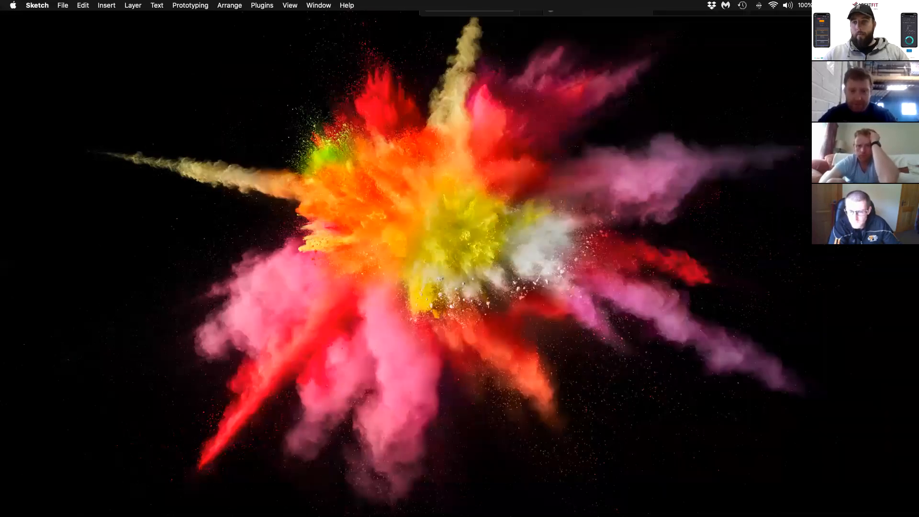
pyautogui.press('F11')
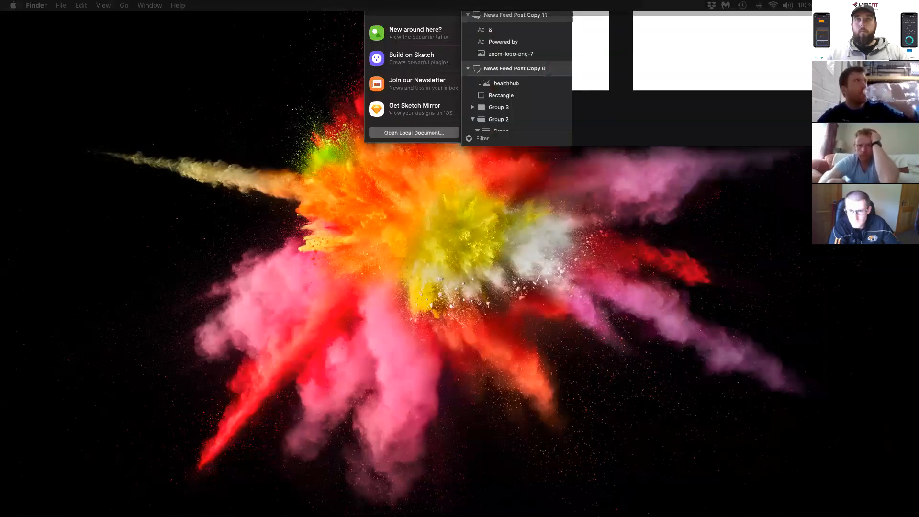
pyautogui.press('super+v')
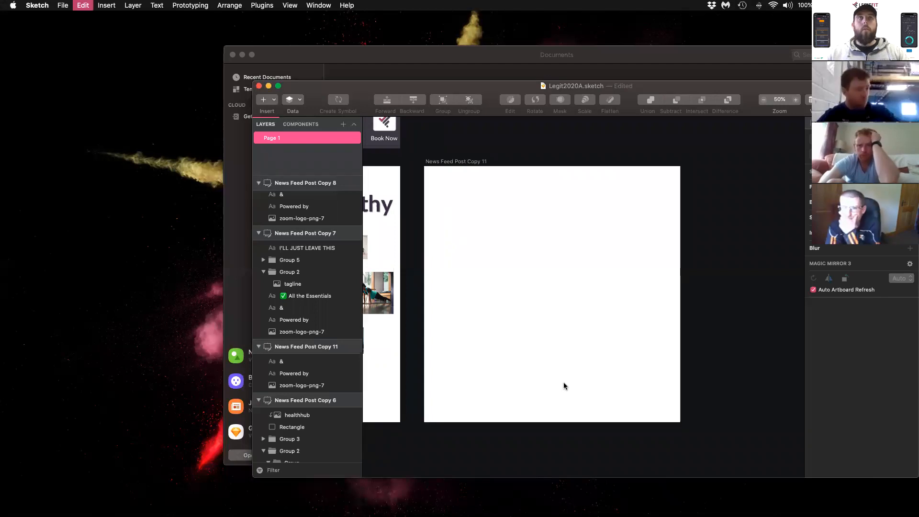
pyautogui.click(624, 293)
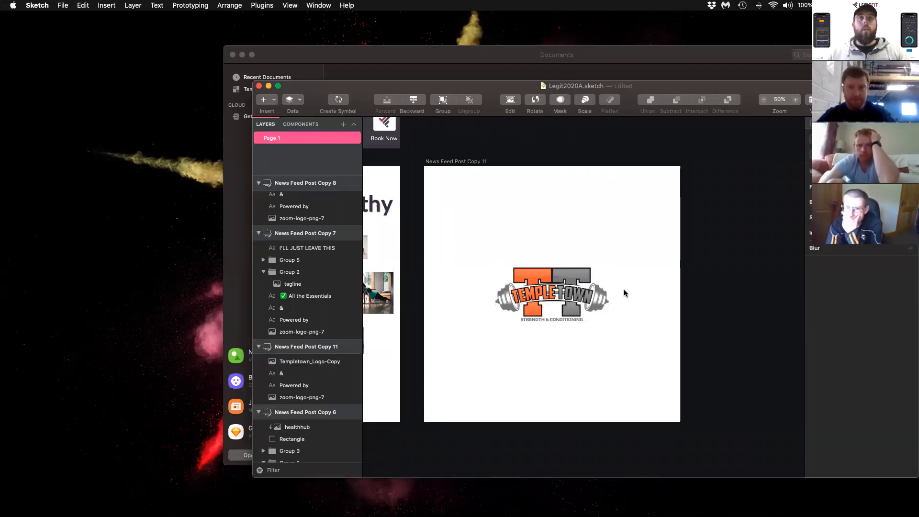
# - Capture a screenshot of the Templetown logo with generous white space around it, and quit Sketch
pyautogui.scroll(4, 624, 293)
pyautogui.hscroll(-2, 624, 293)
pyautogui.scroll(-1, 624, 293)
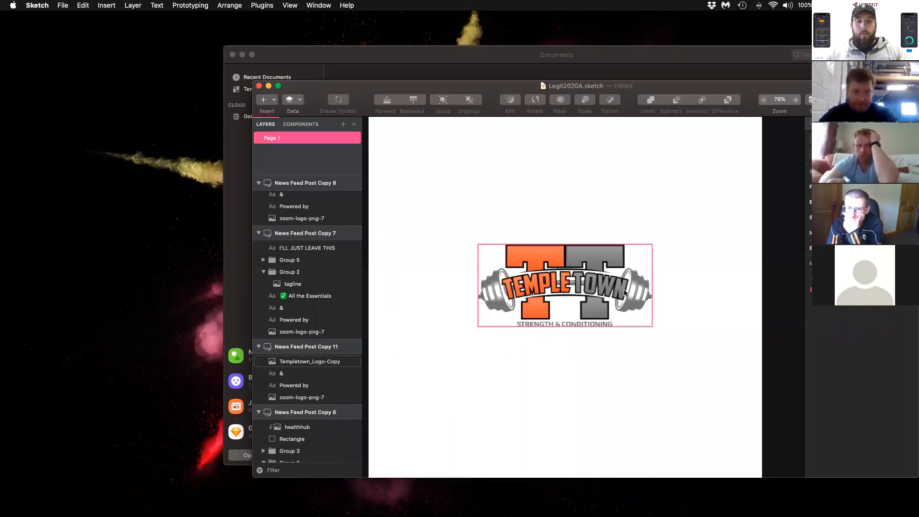
pyautogui.press('super+shift+4')
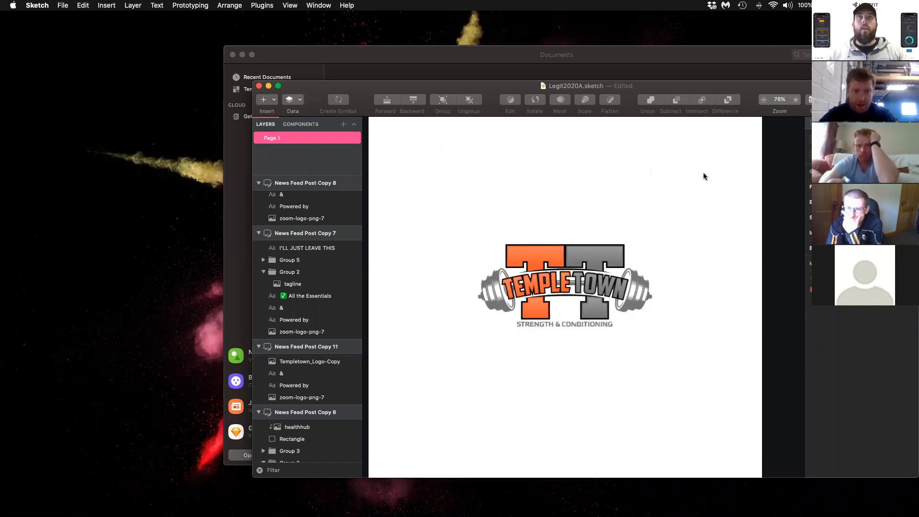
pyautogui.press('super+shift+4')
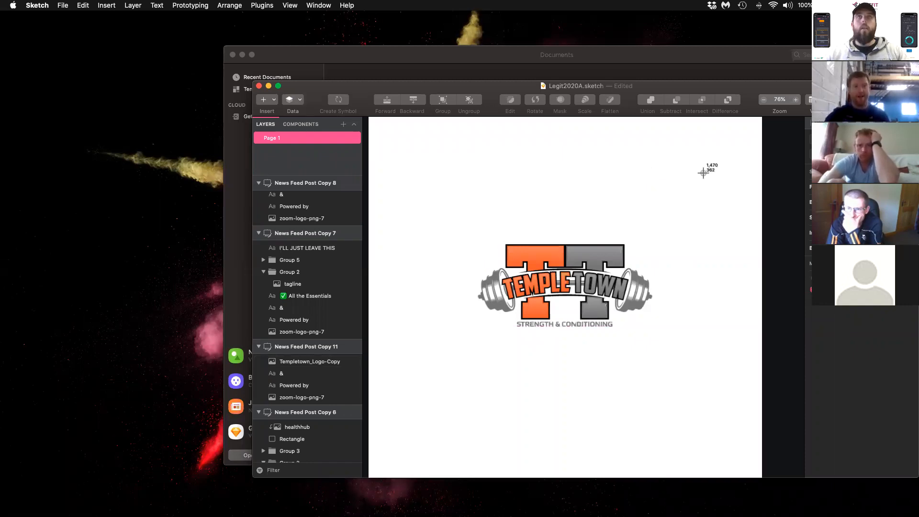
pyautogui.moveTo(426, 186); pyautogui.dragTo(708, 394)
pyautogui.moveTo(308, 87); pyautogui.dragTo(308, 87)
pyautogui.press('super+q')
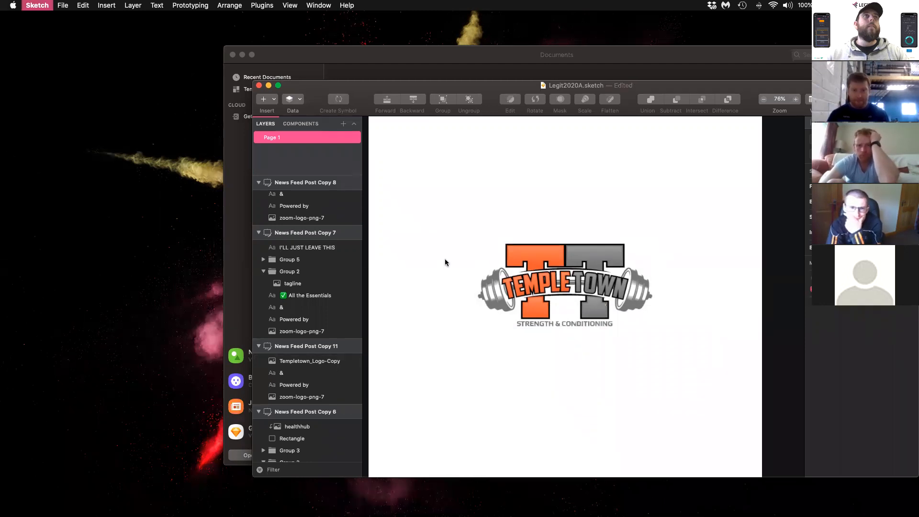
# - Return to Linktree's avatar upload and choose the desktop screenshot whose name ends in 13.47.40
pyautogui.hotkey('ctrl', 'Right')
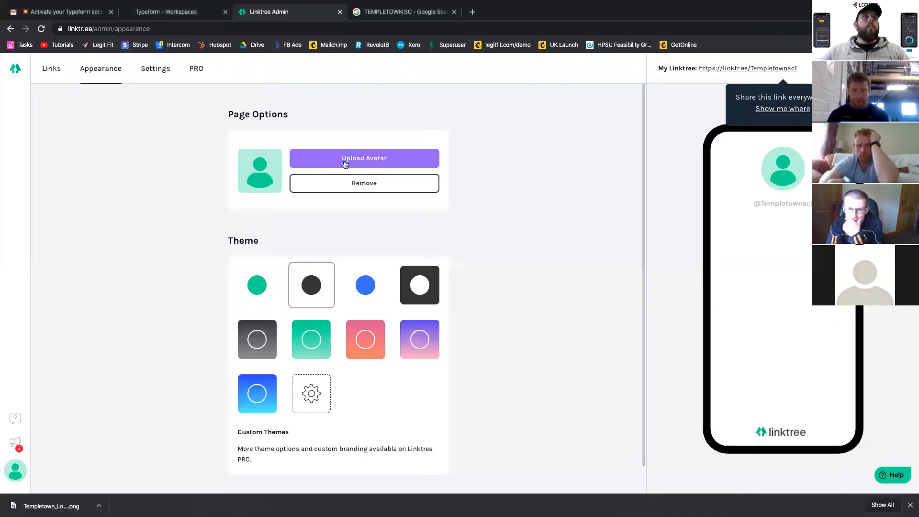
pyautogui.click(344, 160)
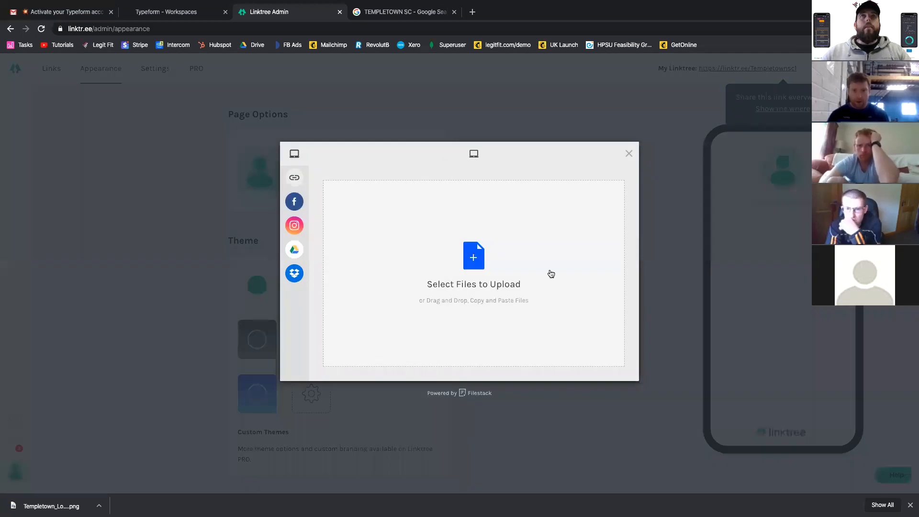
pyautogui.click(473, 206)
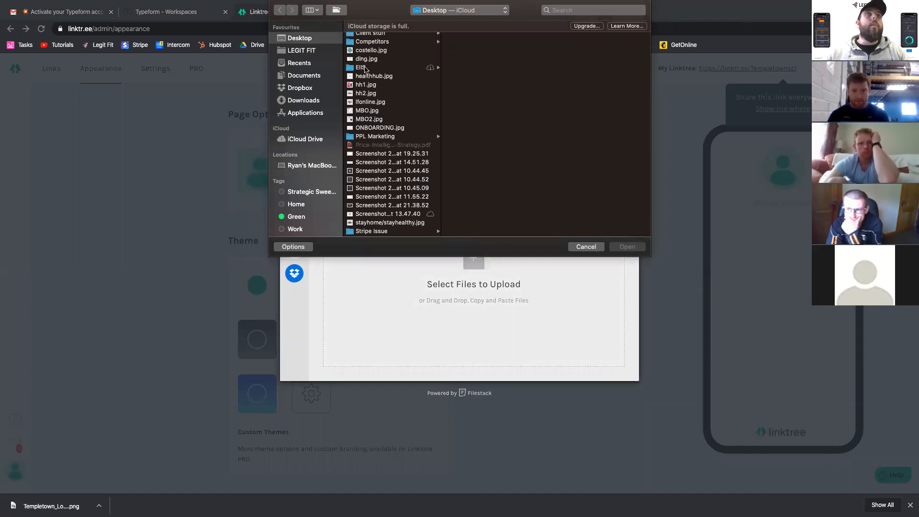
pyautogui.scroll(2, 376, 79)
pyautogui.scroll(-1, 378, 83)
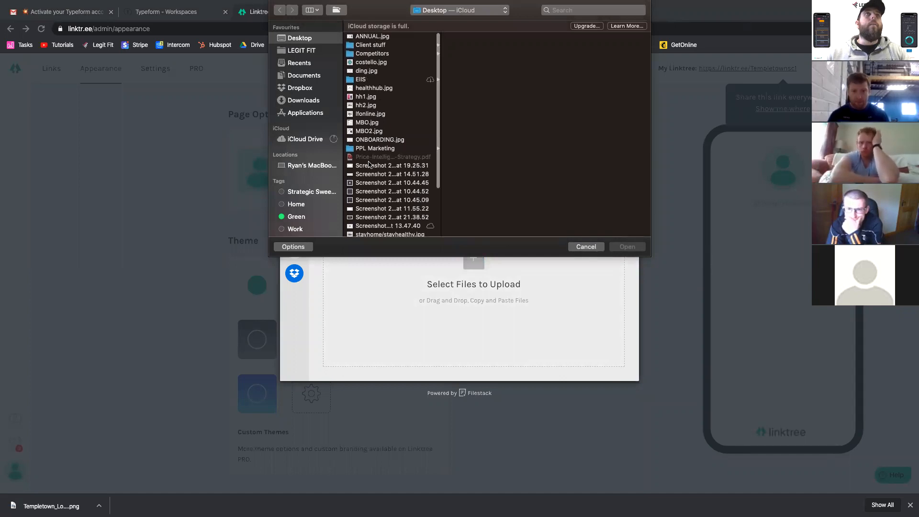
pyautogui.scroll(-4, 364, 128)
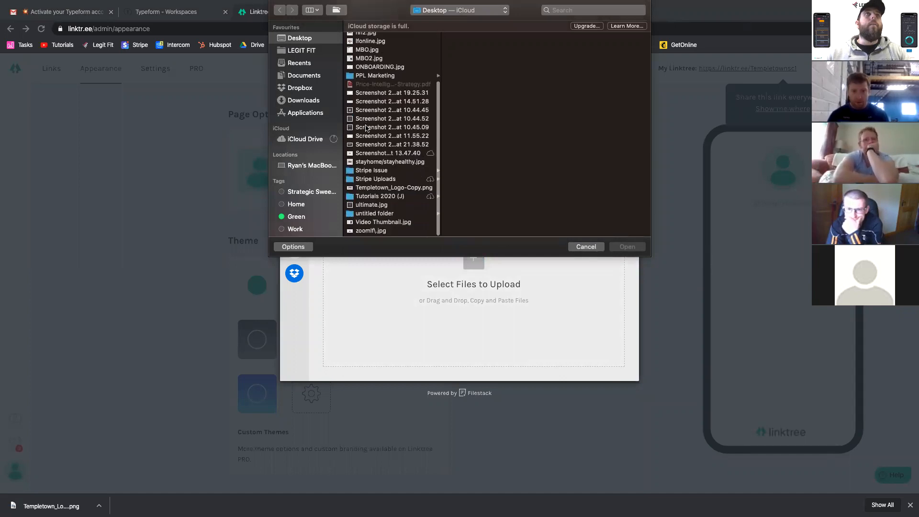
pyautogui.click(371, 155)
pyautogui.doubleClick(370, 157)
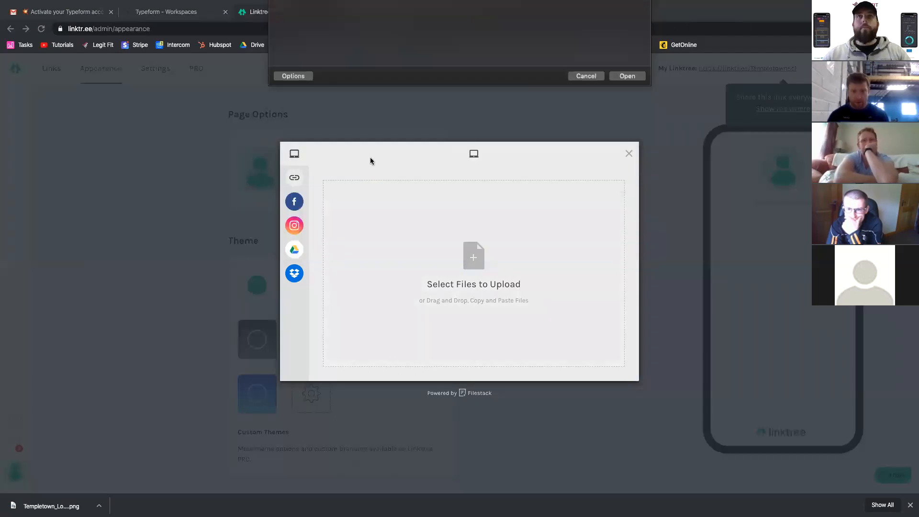
# - Crop the logo screenshot to a circle centred on the logo and upload it as the avatar
pyautogui.click(294, 187)
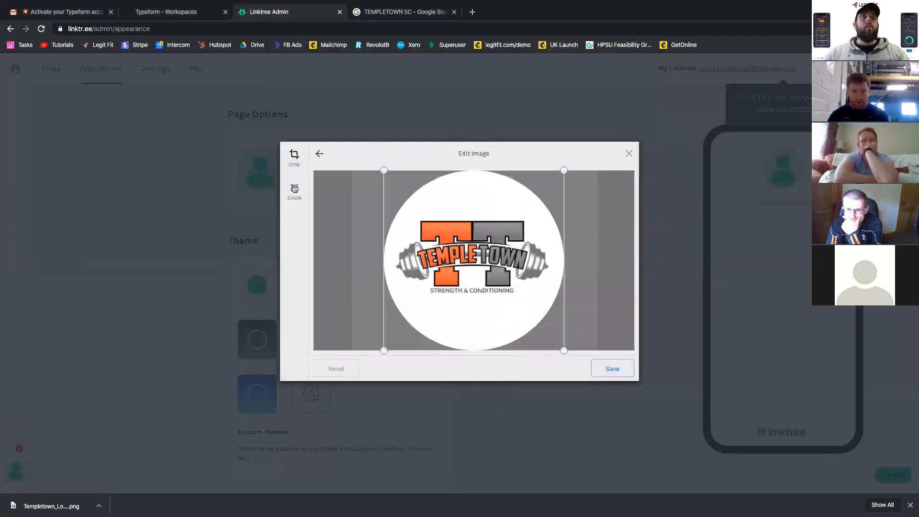
pyautogui.moveTo(505, 286); pyautogui.dragTo(504, 286)
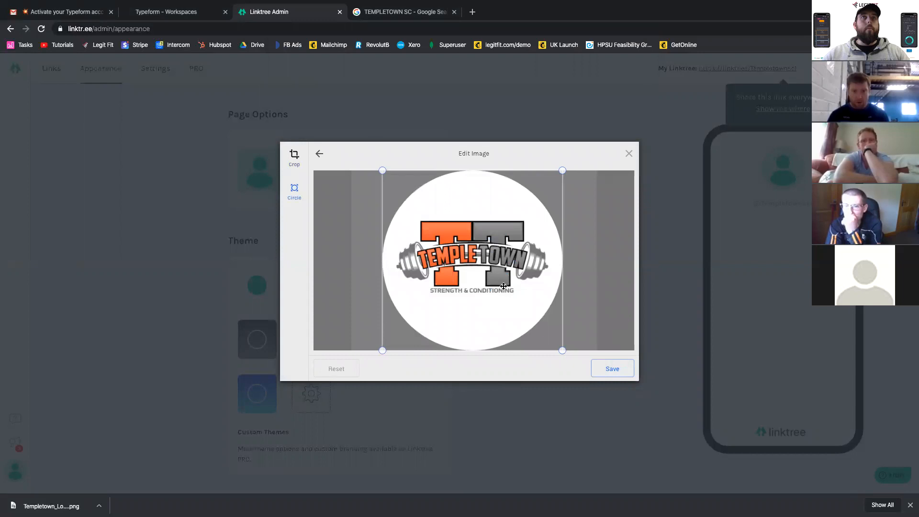
pyautogui.click(614, 373)
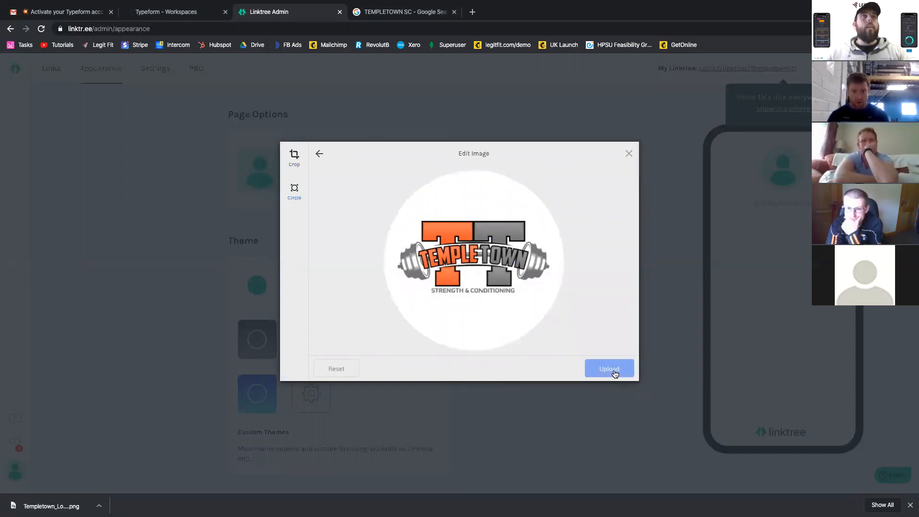
pyautogui.click(611, 372)
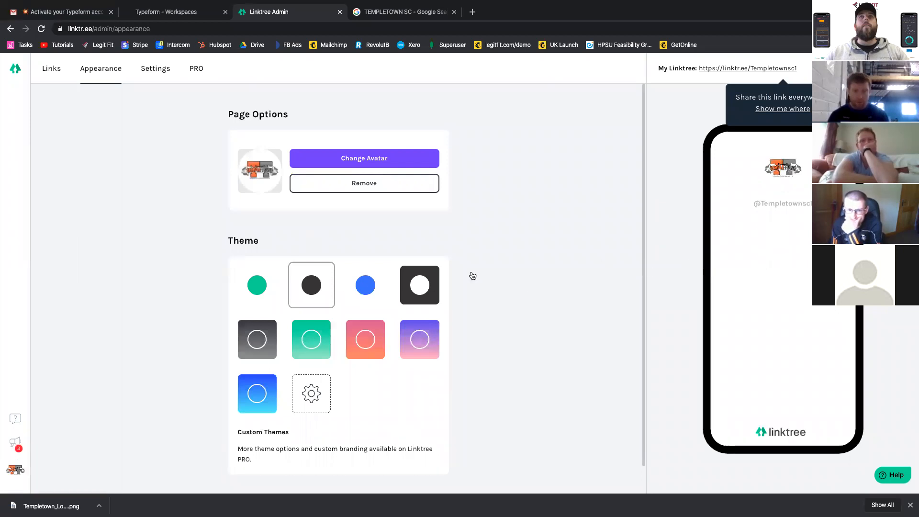
# - Apply the dark theme with the white circle to the Linktree page
pyautogui.click(421, 285)
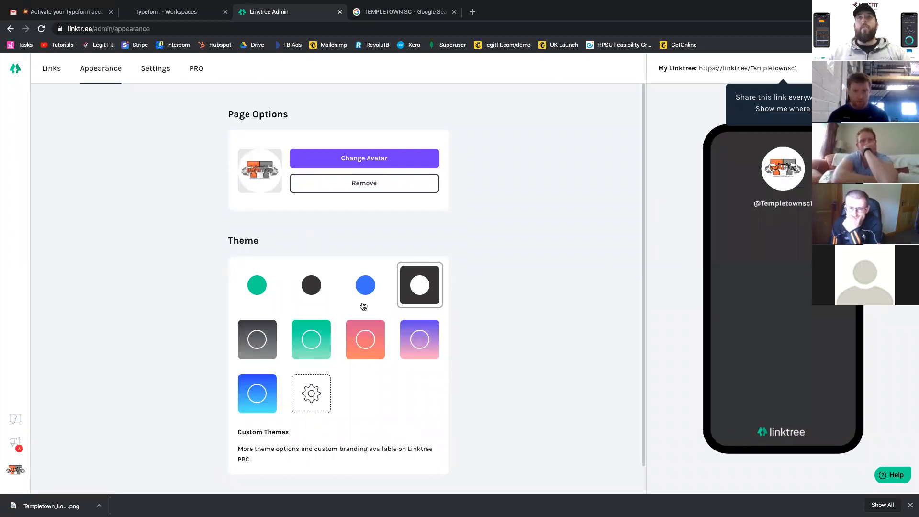
# - Switch the Linktree page to the dark grey gradient theme and go back to its list of links
pyautogui.click(263, 329)
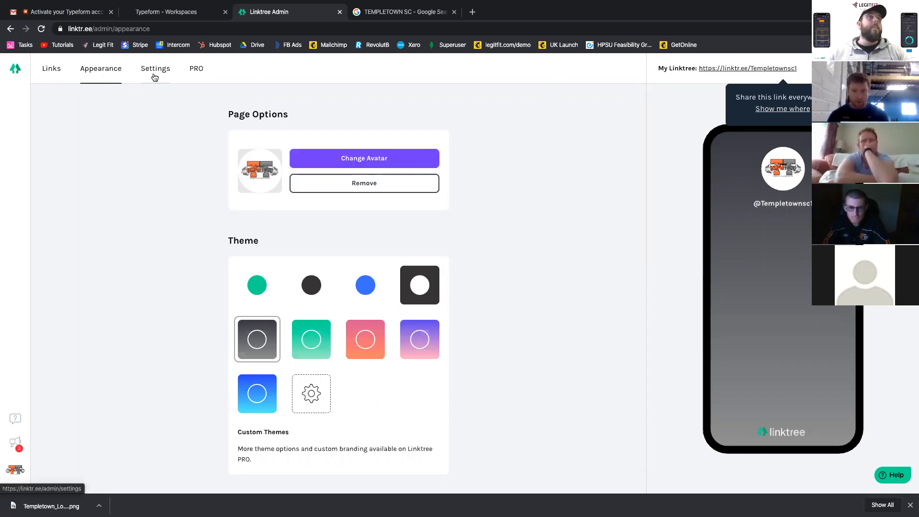
pyautogui.click(48, 69)
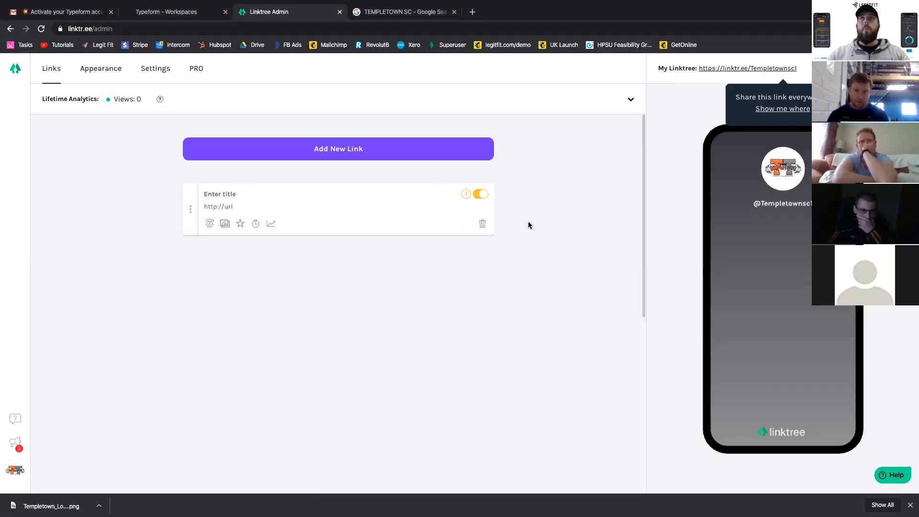
# - Switch to Typeform, leave the template gallery by starting from scratch, and create a new typeform in My workspace
pyautogui.click(180, 12)
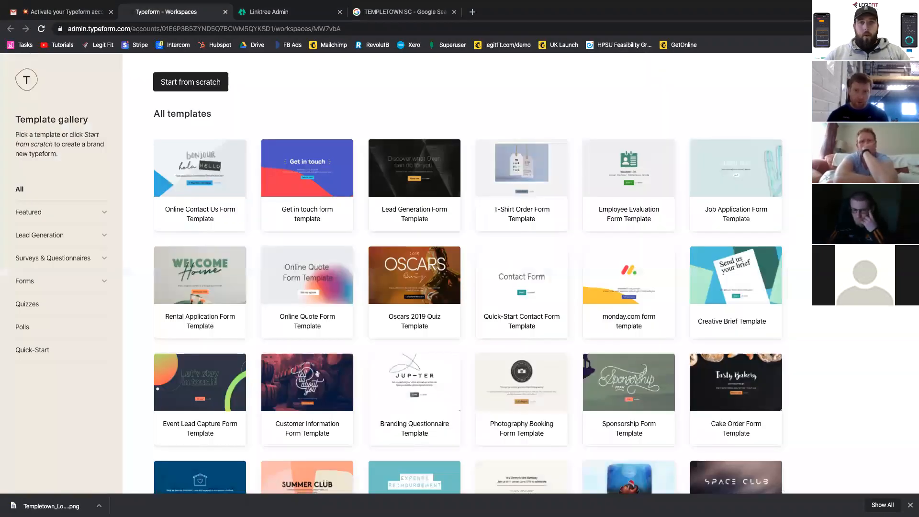
pyautogui.hotkey('ctrl', 'Right')
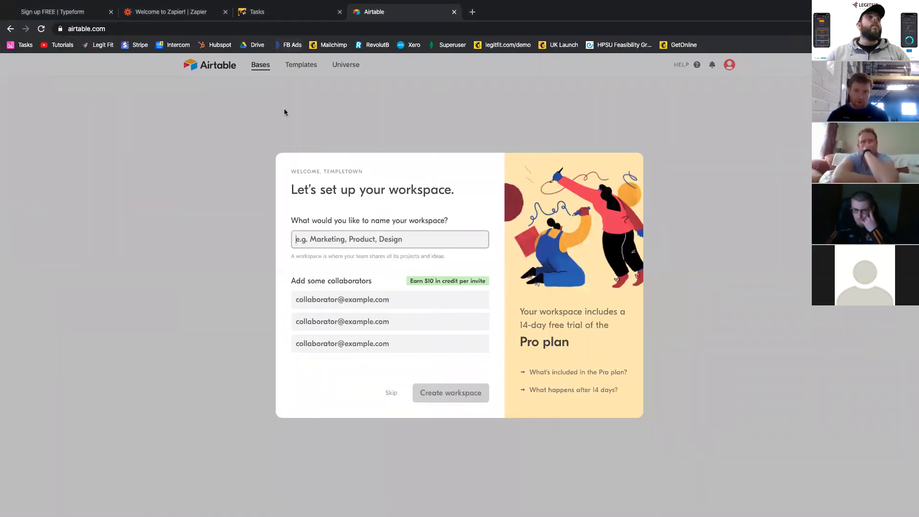
pyautogui.click(74, 12)
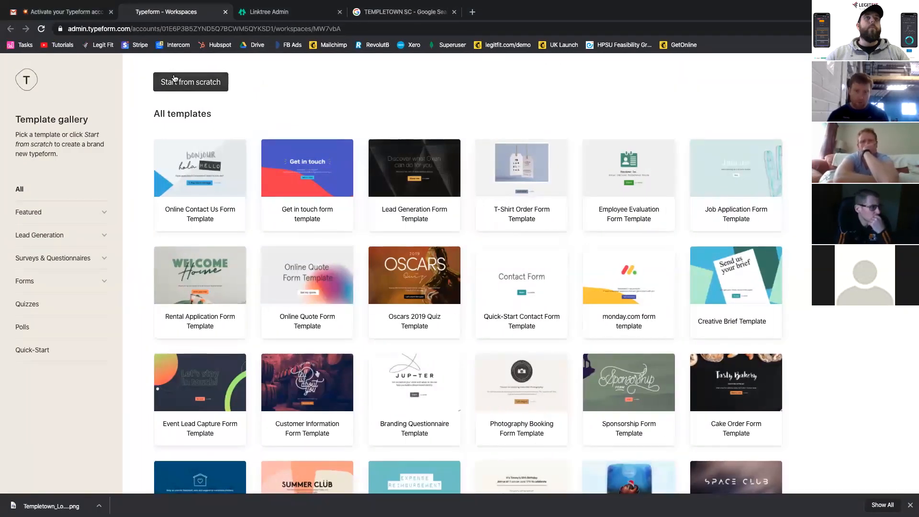
pyautogui.click(174, 79)
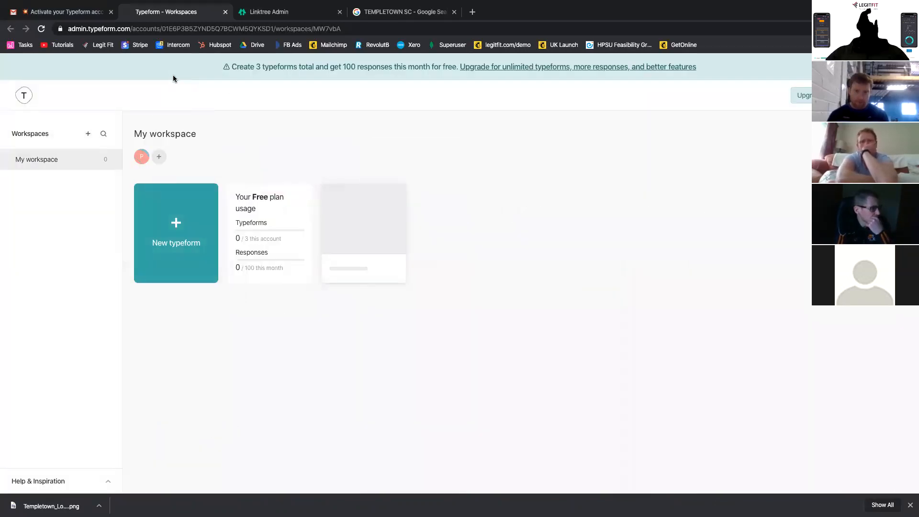
pyautogui.click(144, 254)
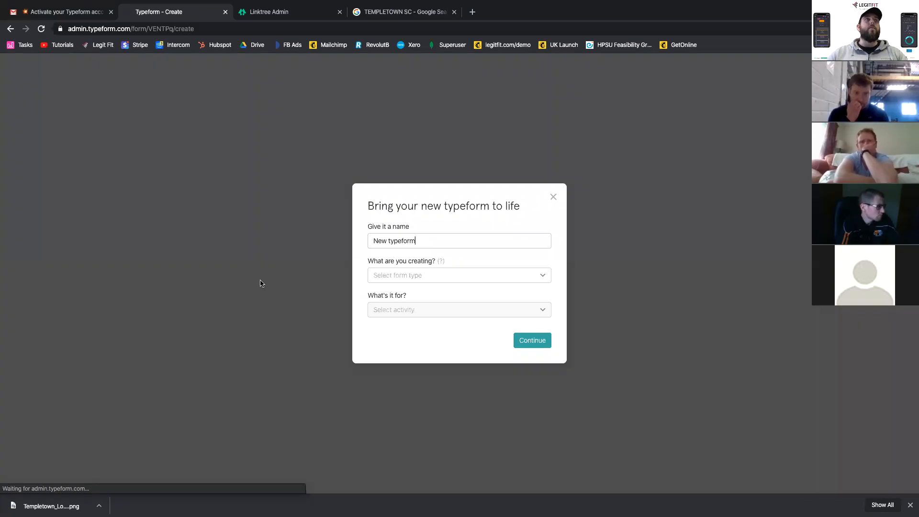
# - Replace the new typeform's default name with "Registration Form"
pyautogui.press('BackSpace')
pyautogui.press('BackSpace')
pyautogui.press('BackSpace')
pyautogui.press('BackSpace')
pyautogui.press('BackSpace')
pyautogui.press('BackSpace')
pyautogui.press('BackSpace')
pyautogui.press('BackSpace')
pyautogui.press('BackSpace')
pyautogui.press('BackSpace')
pyautogui.press('BackSpace')
pyautogui.press('BackSpace')
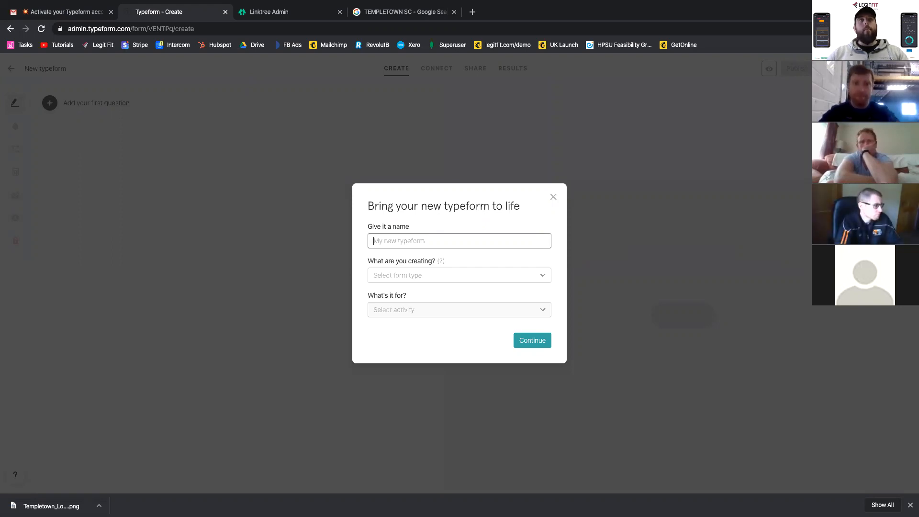
pyautogui.write('rEGIS')
pyautogui.press('BackSpace')
pyautogui.press('BackSpace')
pyautogui.press('BackSpace')
pyautogui.press('BackSpace')
pyautogui.press('BackSpace')
pyautogui.write('Re')
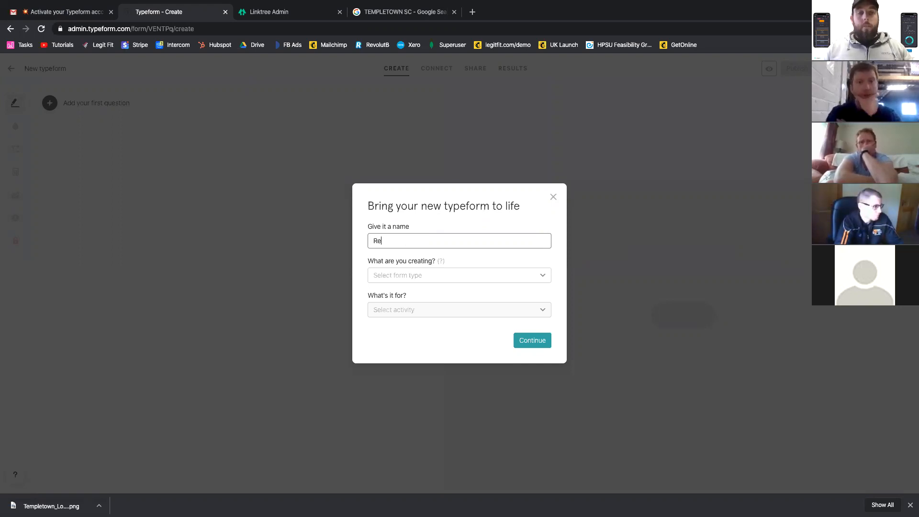
pyautogui.write('gistration')
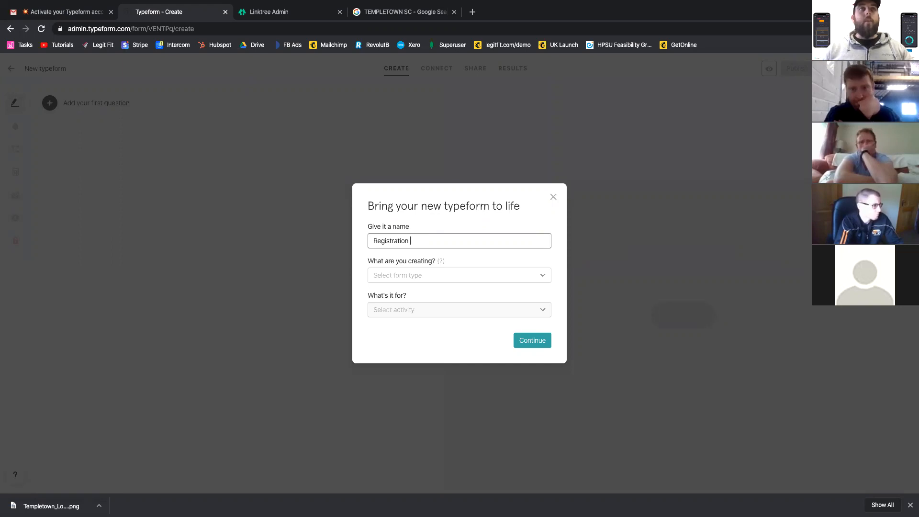
pyautogui.write(' Form')
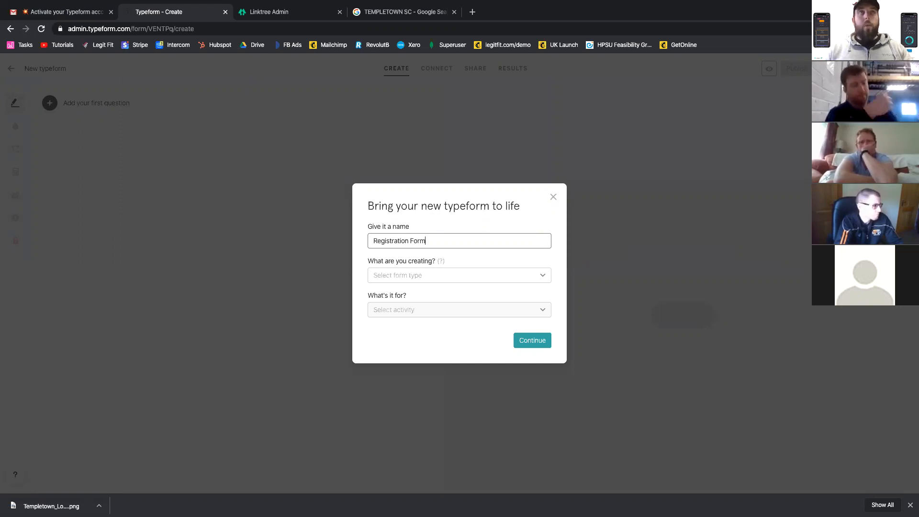
# - Set the form type to Lead gen form and its purpose to Lead generation, and continue to the form editor
pyautogui.click(420, 278)
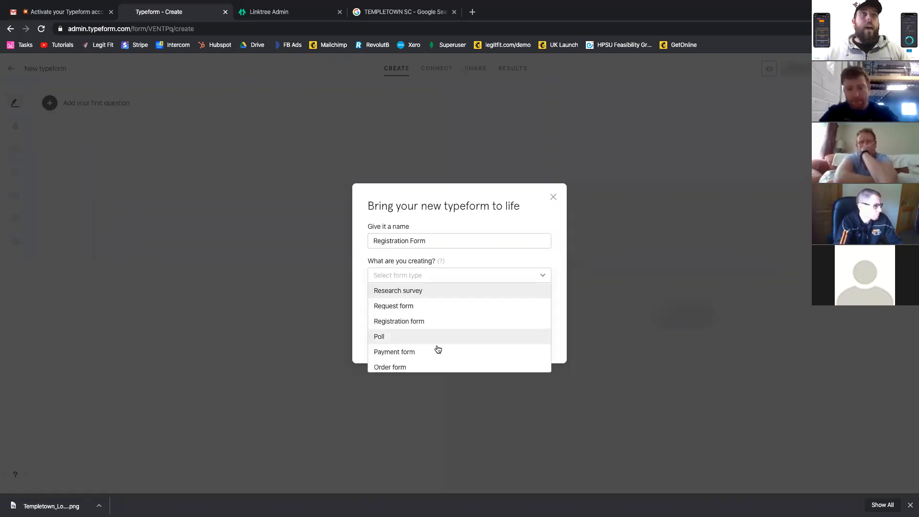
pyautogui.scroll(-2, 438, 349)
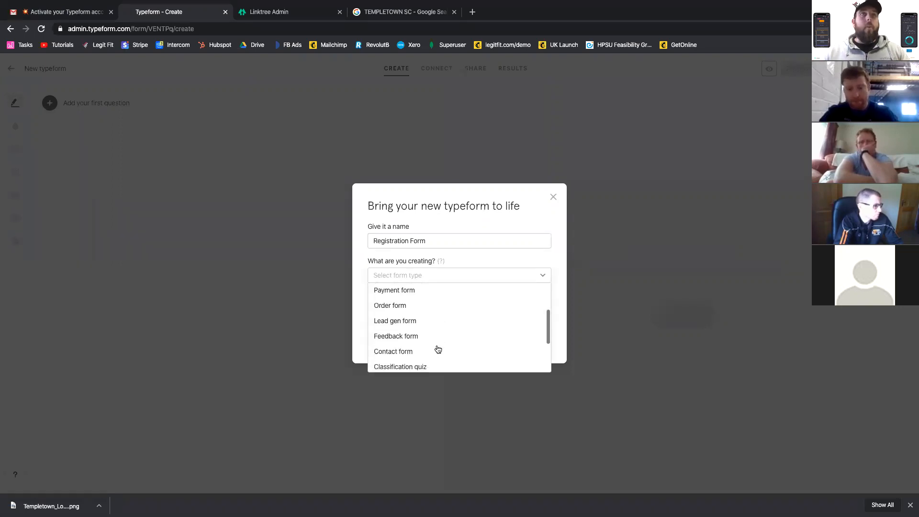
pyautogui.click(412, 322)
pyautogui.click(405, 311)
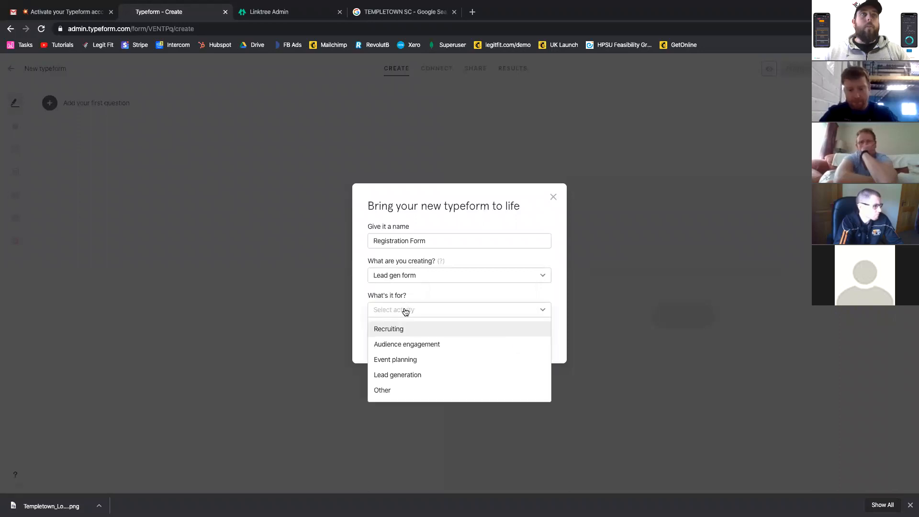
pyautogui.click(417, 376)
pyautogui.click(523, 345)
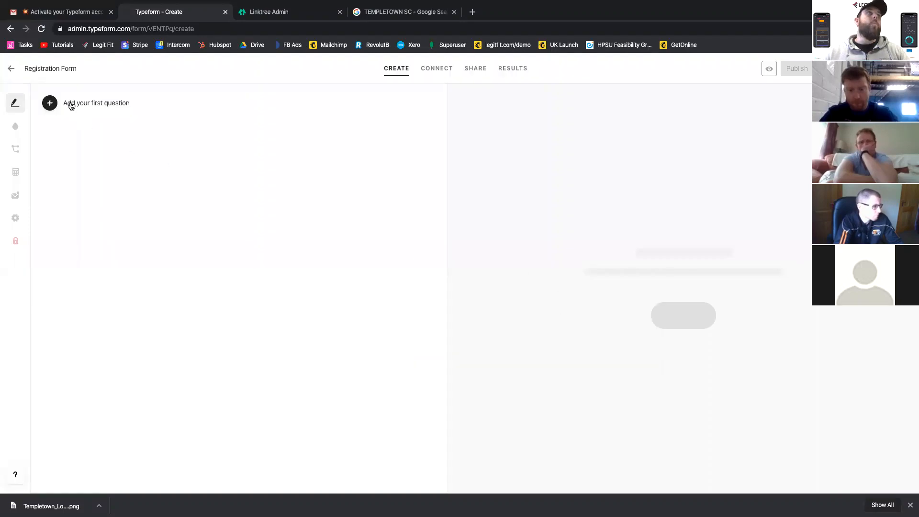
# - Add a Welcome Screen to the form and upload Templetown_Logo-Copy.png from the desktop as its image
pyautogui.click(71, 104)
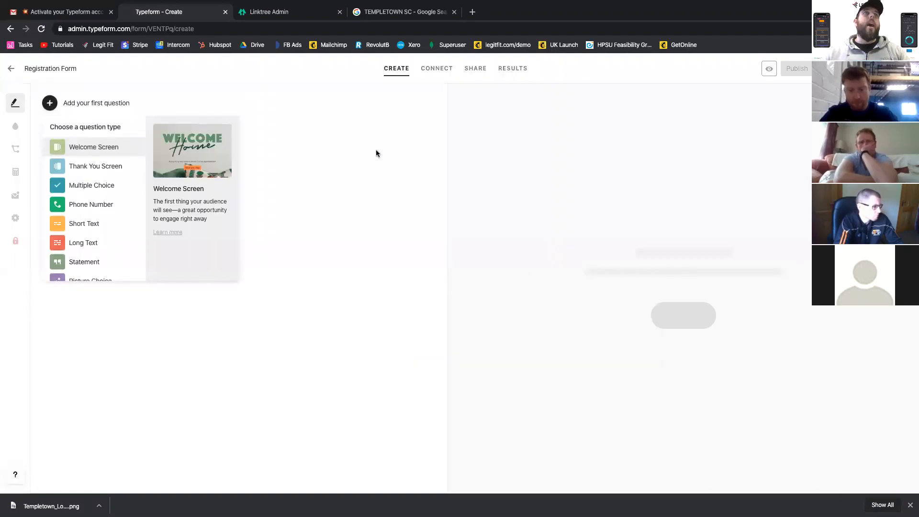
pyautogui.click(65, 145)
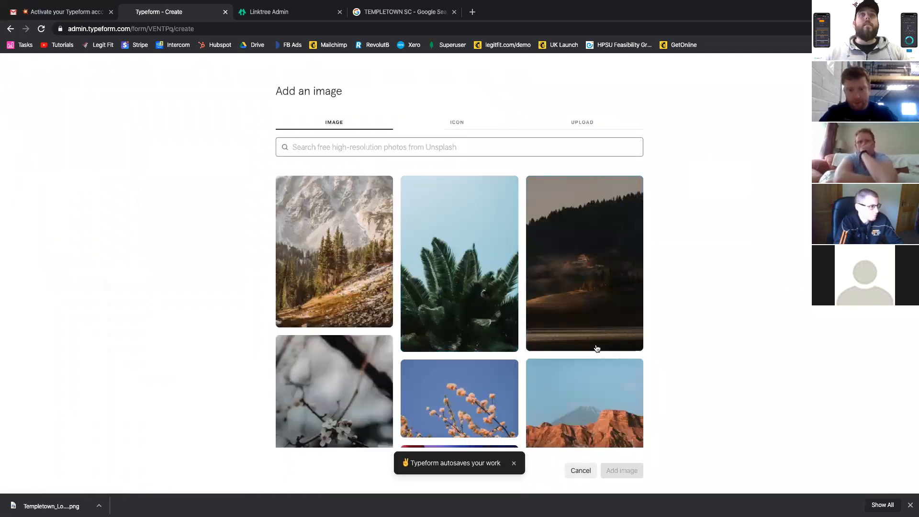
pyautogui.click(582, 126)
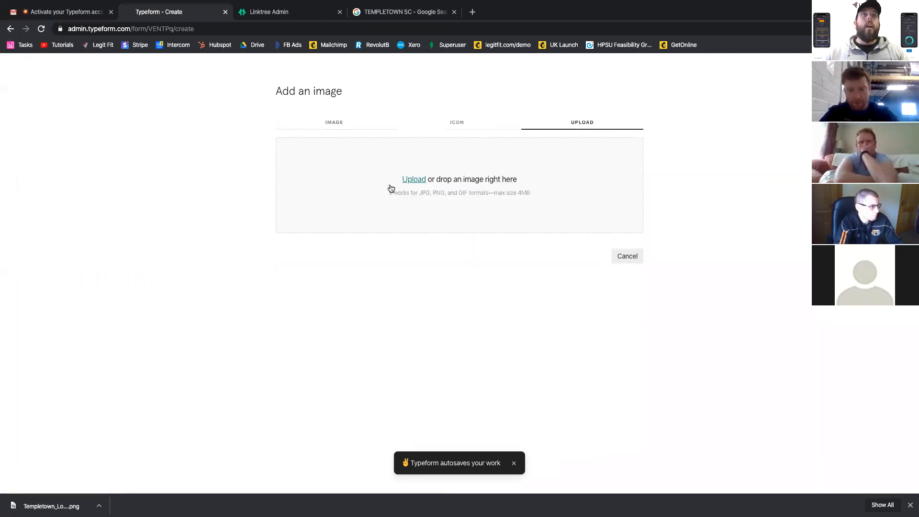
pyautogui.click(527, 205)
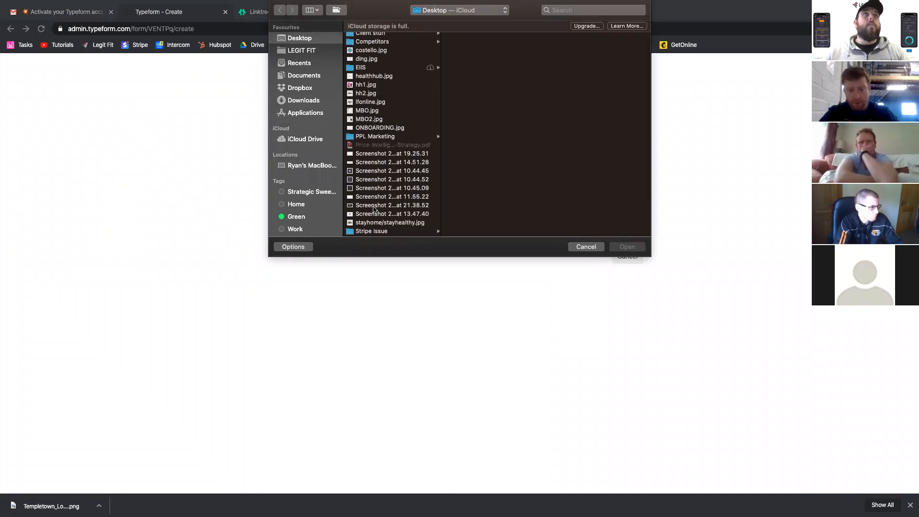
pyautogui.click(376, 222)
pyautogui.click(377, 214)
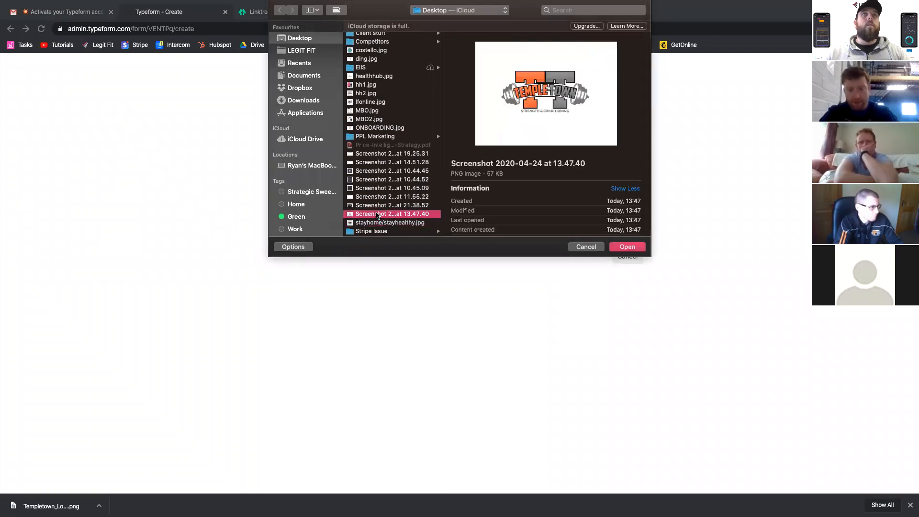
pyautogui.click(376, 196)
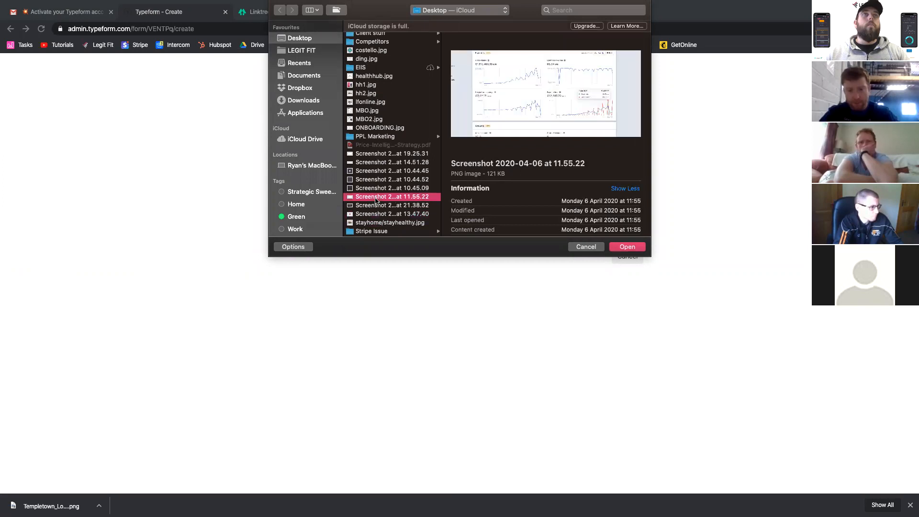
pyautogui.scroll(-3, 375, 143)
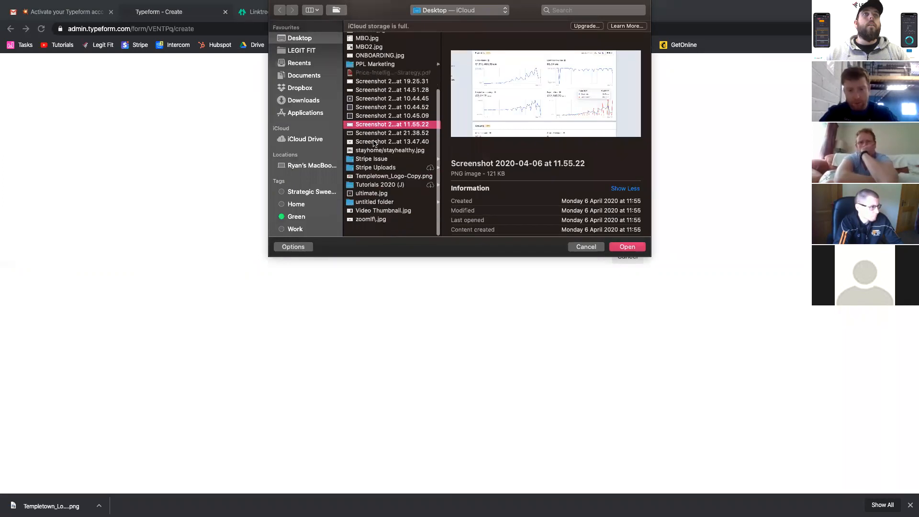
pyautogui.click(376, 190)
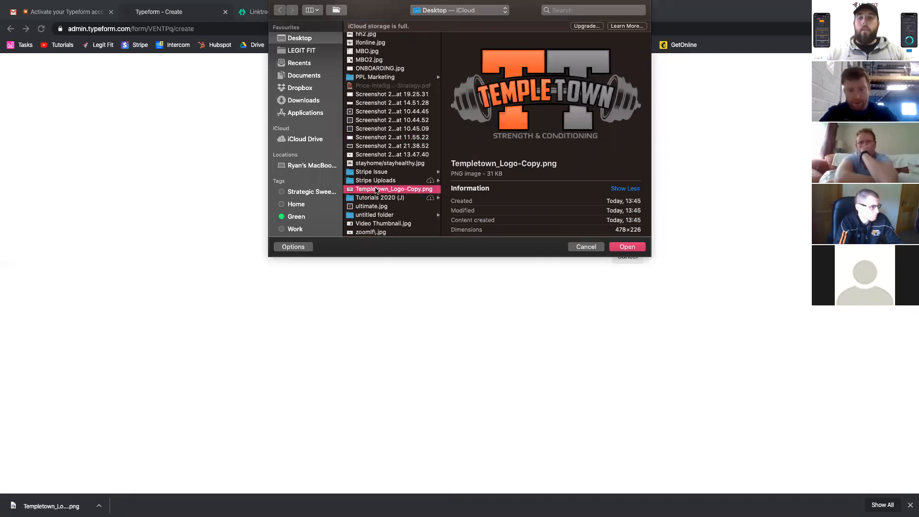
pyautogui.doubleClick(375, 189)
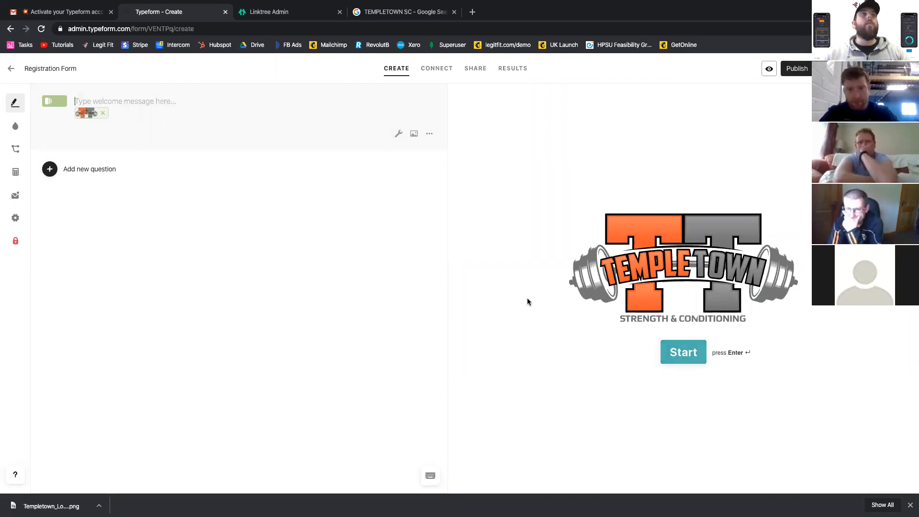
# - Customize the Plain Blue theme by setting the button colour to the logo-like orange #FD7F0D
pyautogui.click(15, 126)
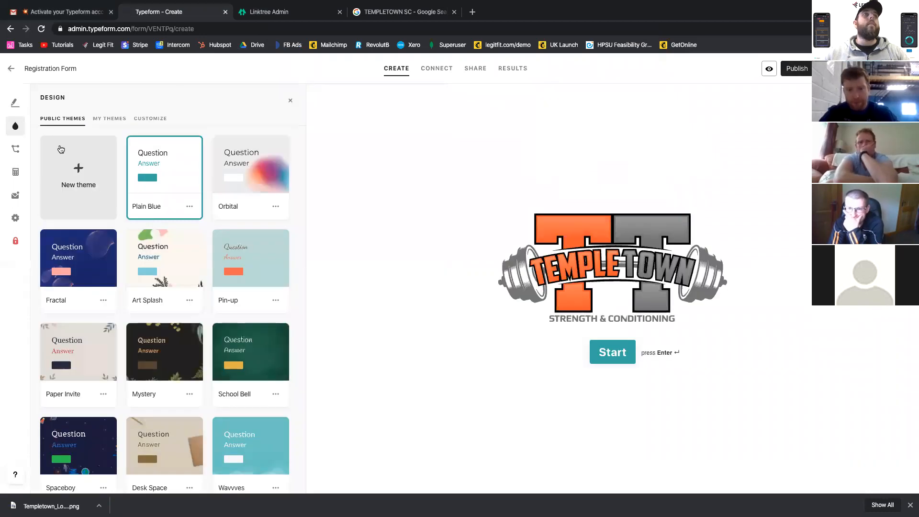
pyautogui.click(139, 119)
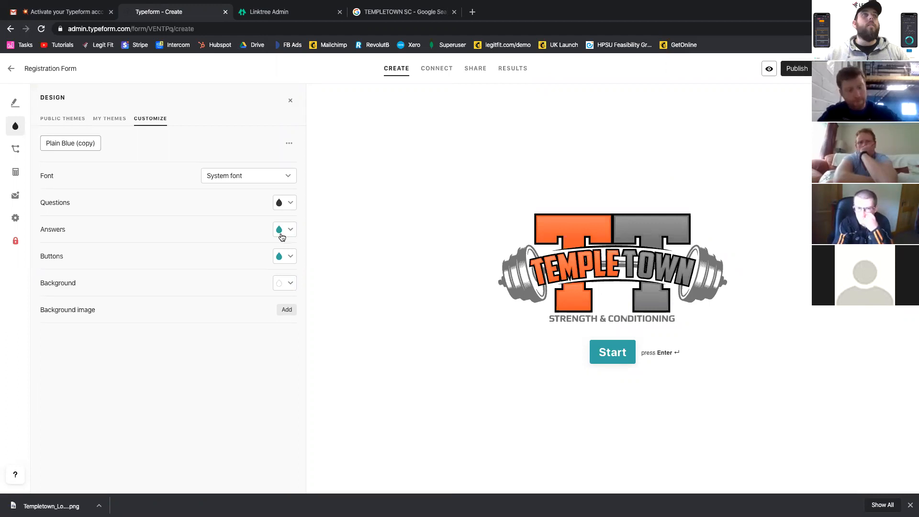
pyautogui.click(289, 258)
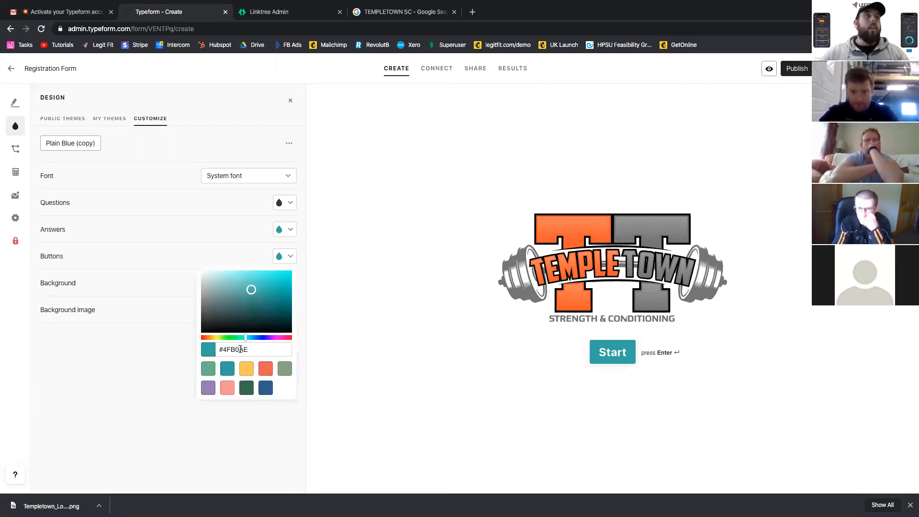
pyautogui.moveTo(223, 339); pyautogui.dragTo(209, 339)
pyautogui.moveTo(269, 290); pyautogui.dragTo(304, 280)
pyautogui.click(302, 282)
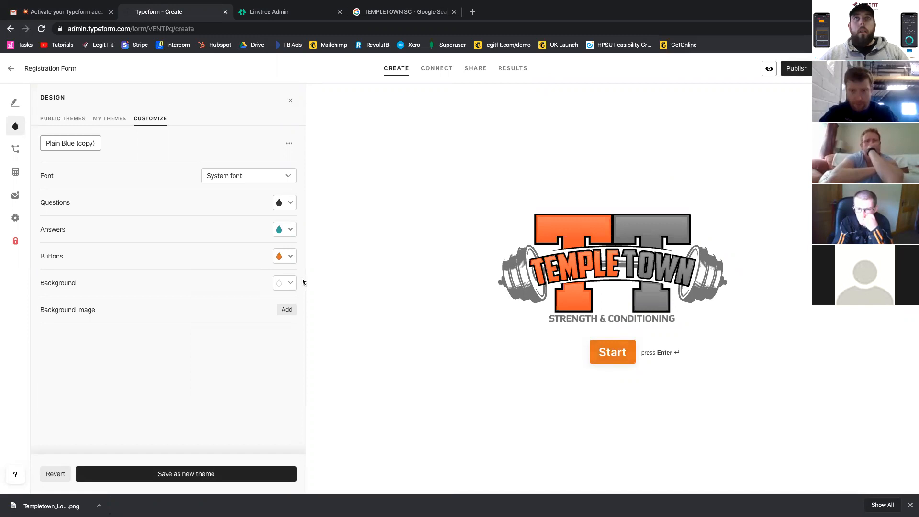
pyautogui.click(290, 259)
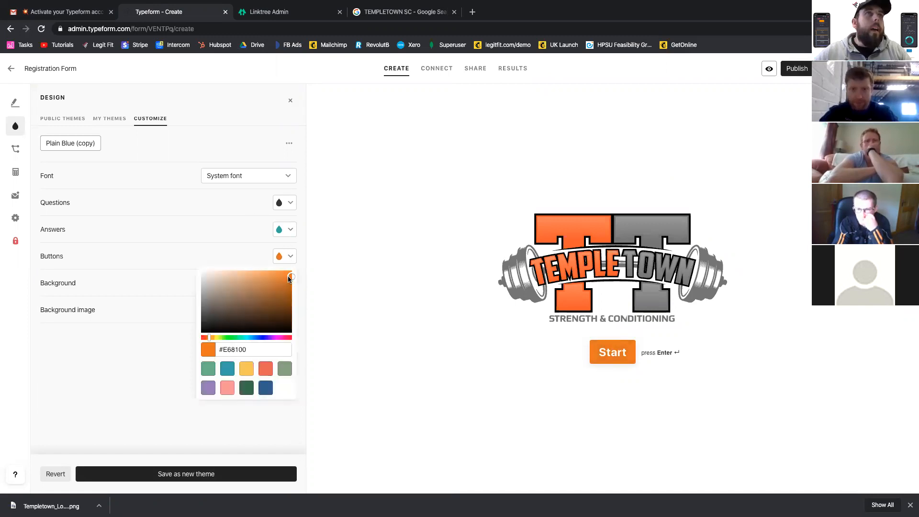
pyautogui.moveTo(282, 276); pyautogui.dragTo(283, 271)
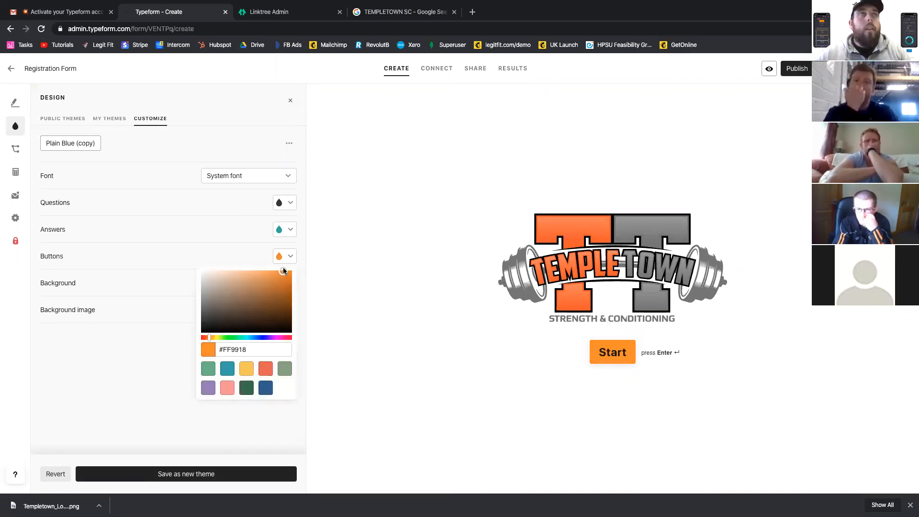
pyautogui.moveTo(287, 272); pyautogui.dragTo(288, 273)
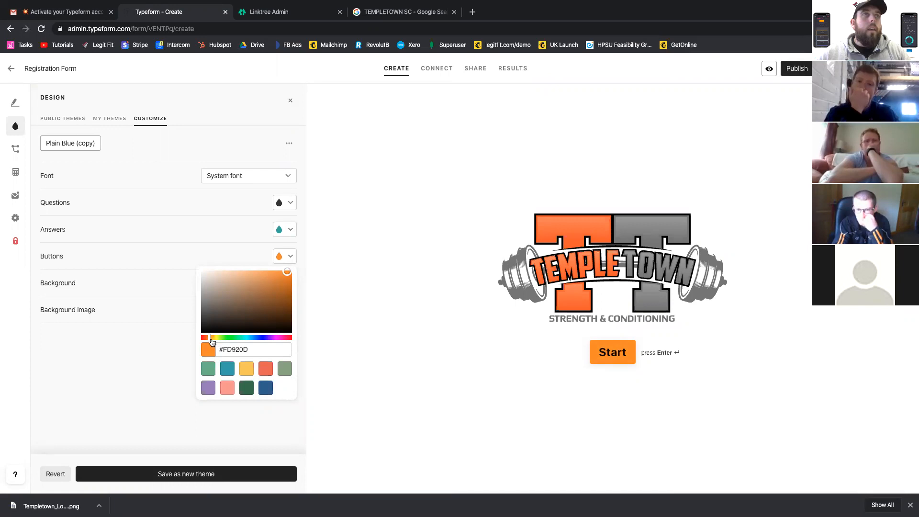
pyautogui.moveTo(209, 340); pyautogui.dragTo(208, 341)
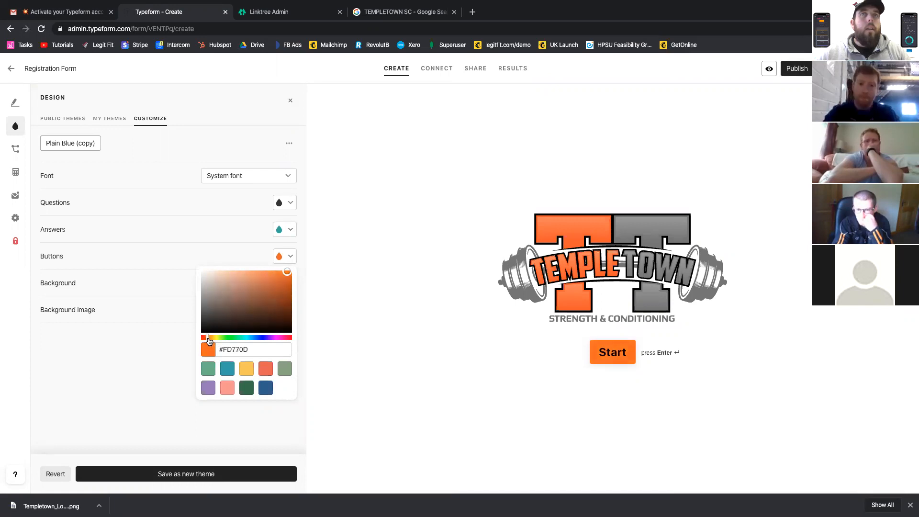
pyautogui.click(221, 239)
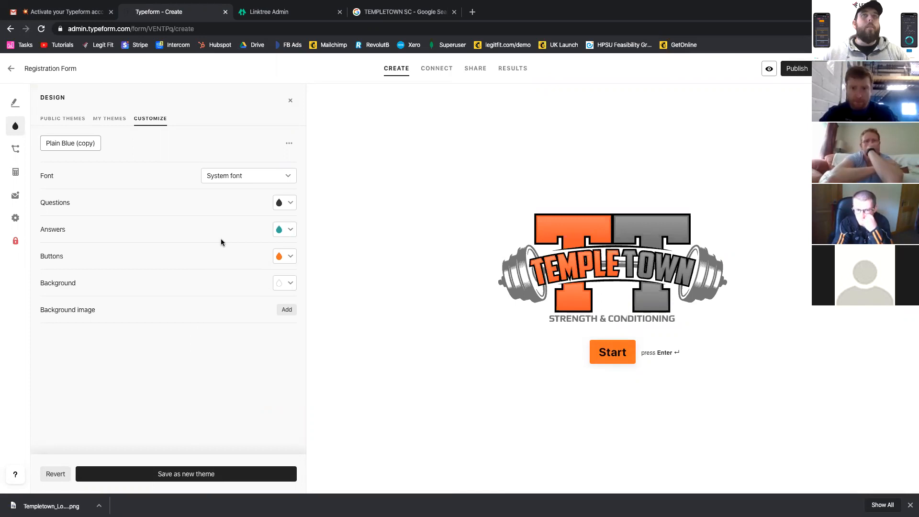
# - Copy the Buttons colour #FD7F0D and apply it as the theme's Answers colour
pyautogui.click(290, 229)
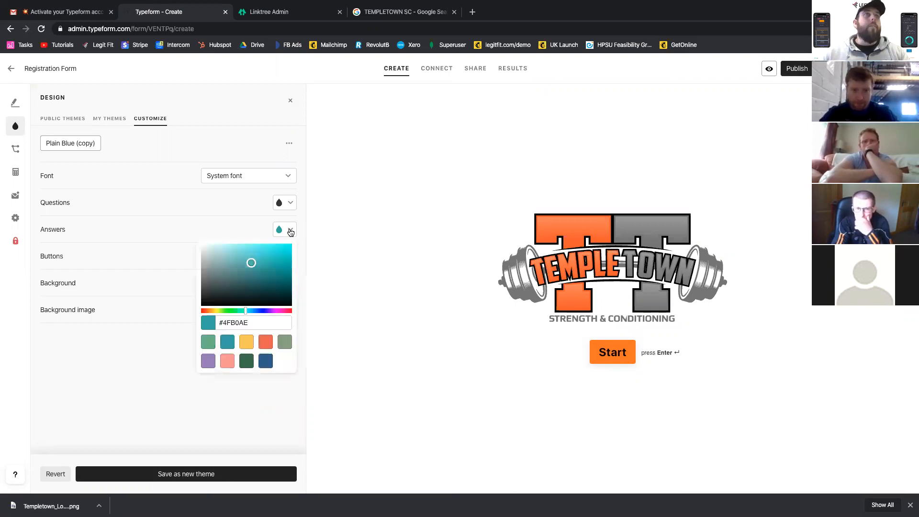
pyautogui.click(290, 231)
pyautogui.click(291, 256)
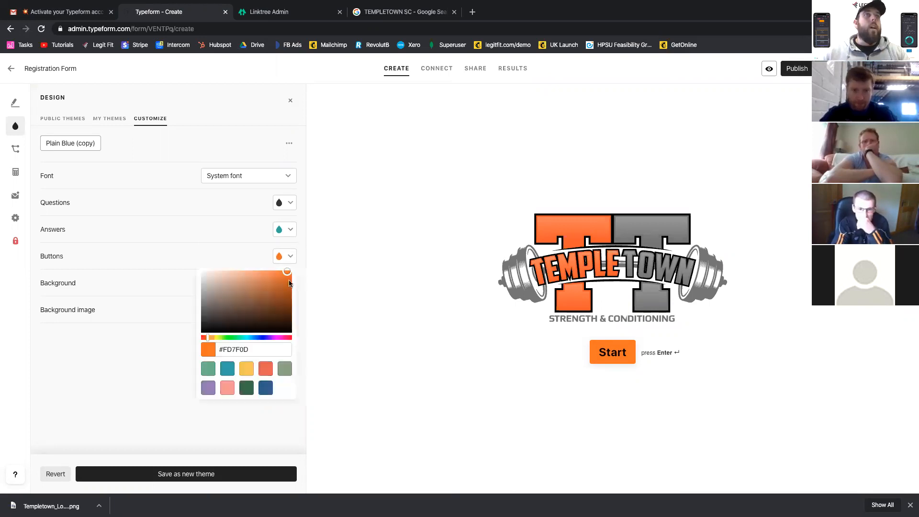
pyautogui.click(243, 349)
pyautogui.hotkey('ctrl', 'c')
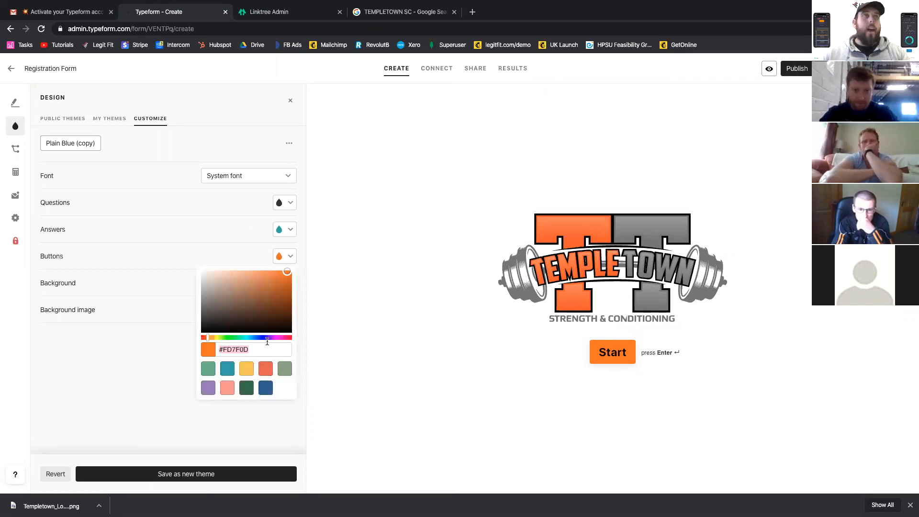
pyautogui.click(240, 230)
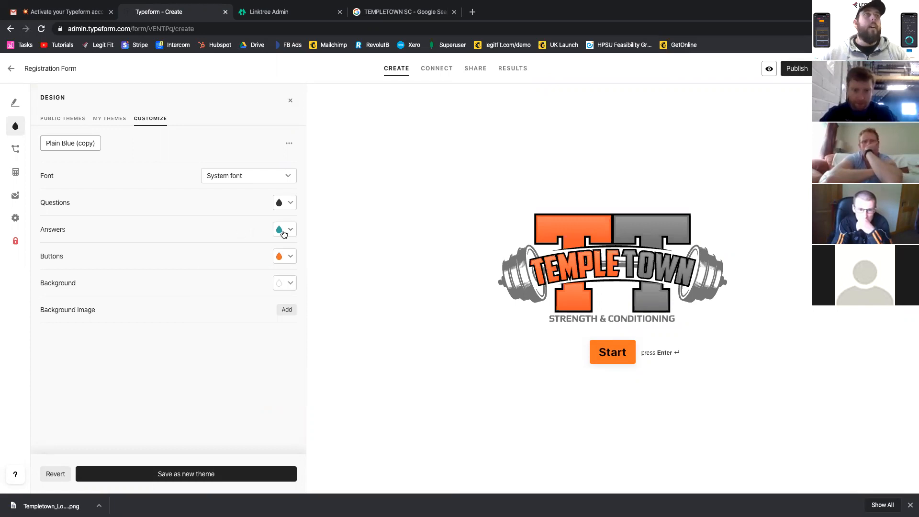
pyautogui.click(291, 231)
pyautogui.click(250, 326)
pyautogui.hotkey('ctrl', 'v')
pyautogui.click(207, 299)
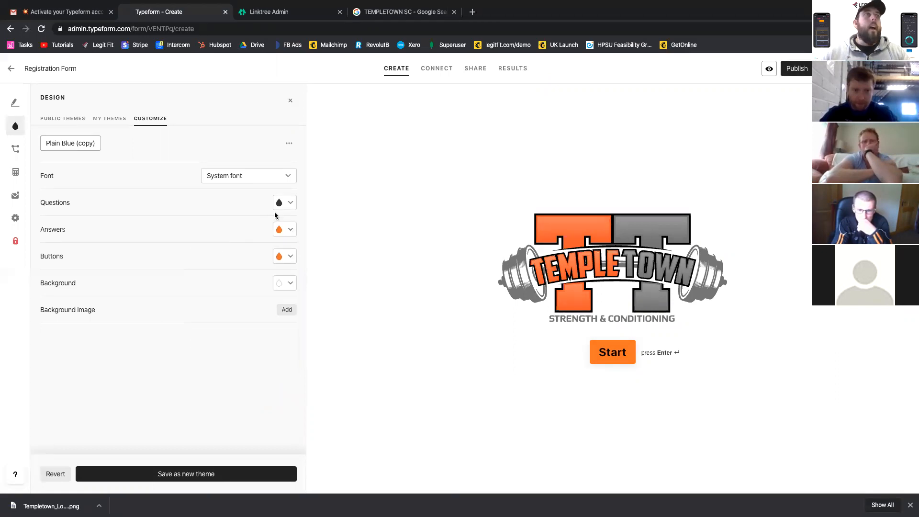
# - Check the Questions colour and save the customized colours as a new theme
pyautogui.click(291, 204)
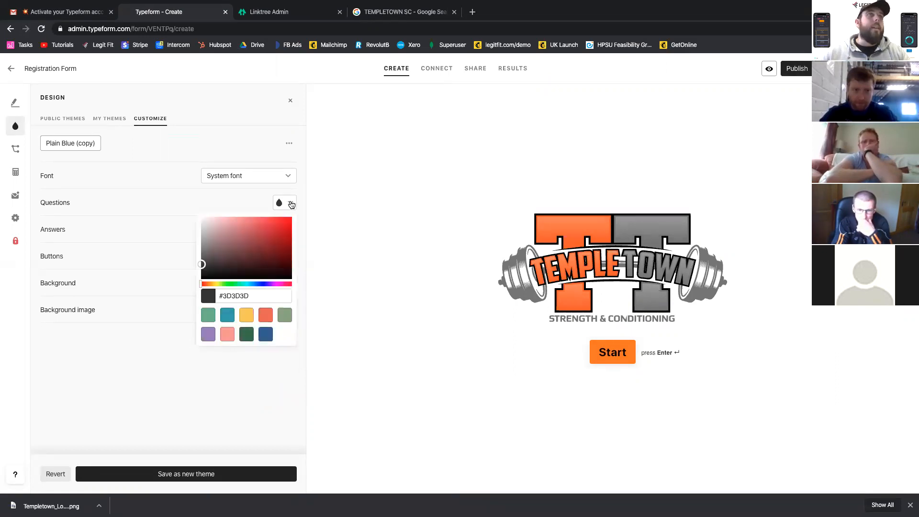
pyautogui.click(251, 192)
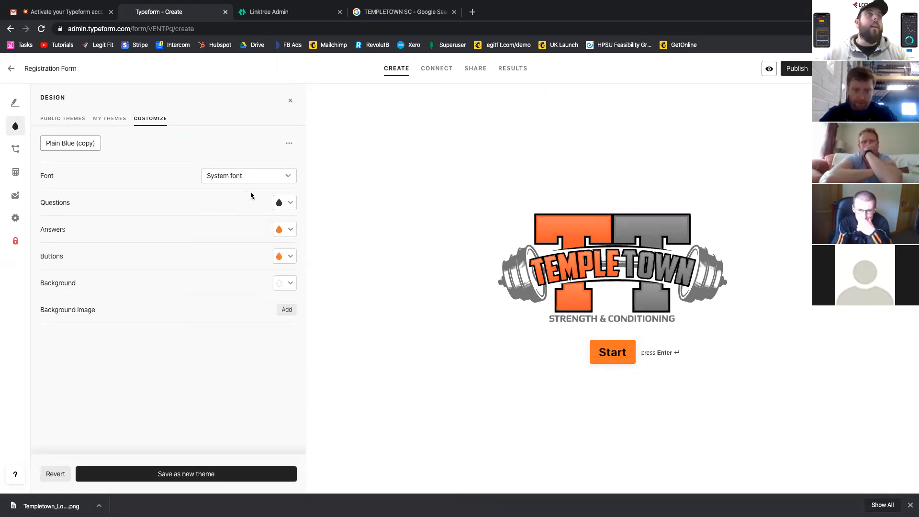
pyautogui.click(189, 476)
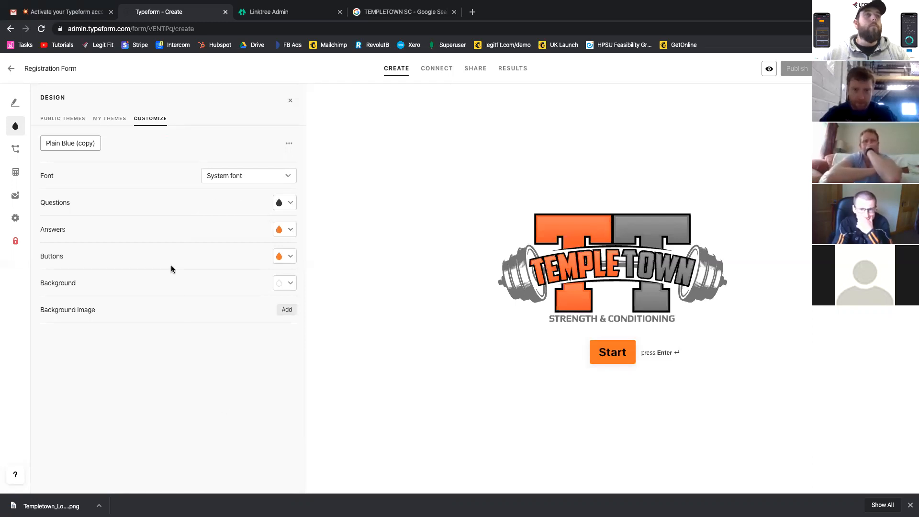
# - Enter "Welcome to Templetown S&C" in bold as the Welcome Screen message and start a second line
pyautogui.click(14, 103)
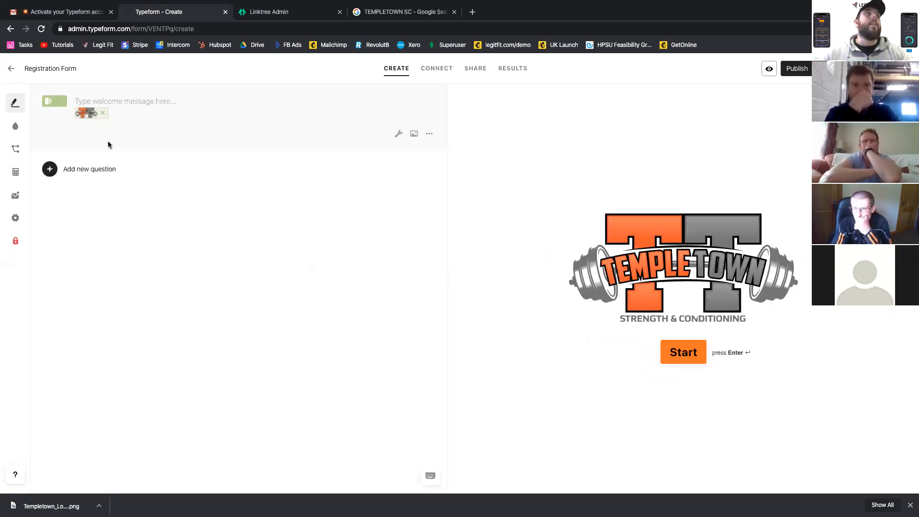
pyautogui.write('We')
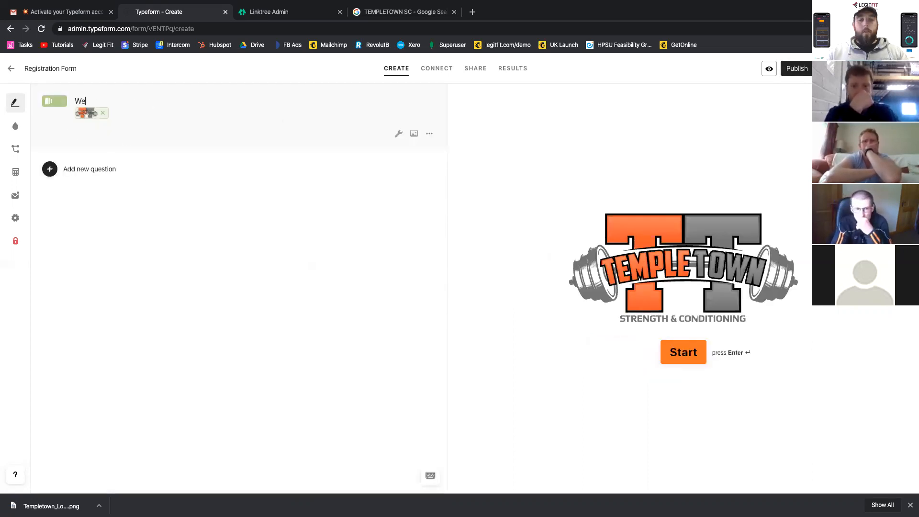
pyautogui.write('lcome to Tem')
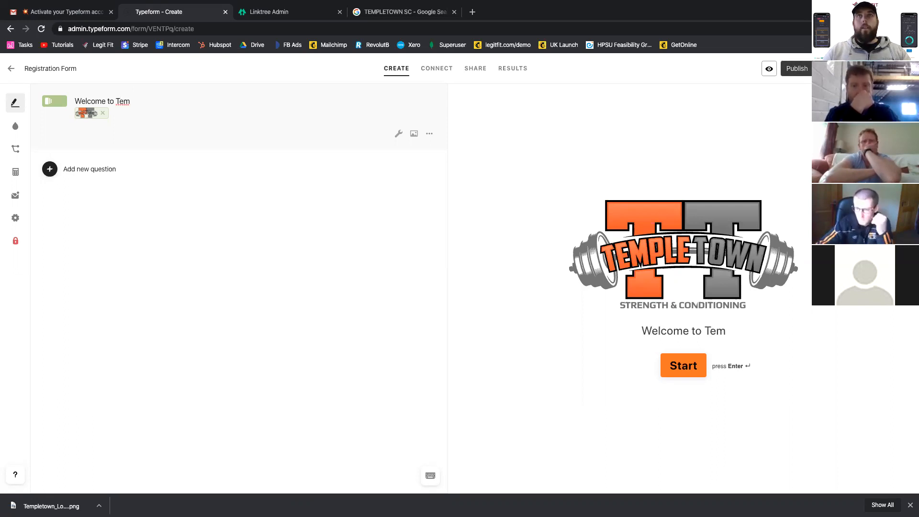
pyautogui.write('S&C')
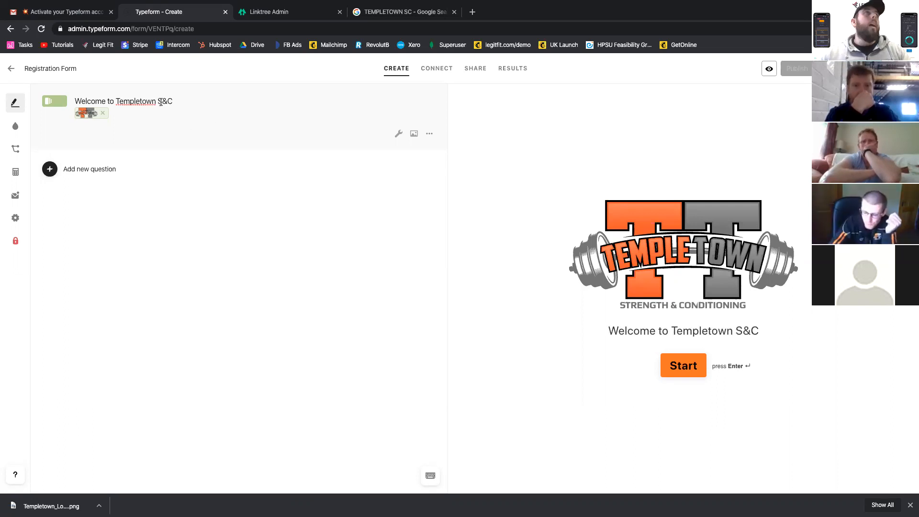
pyautogui.tripleClick(159, 101)
pyautogui.click(150, 86)
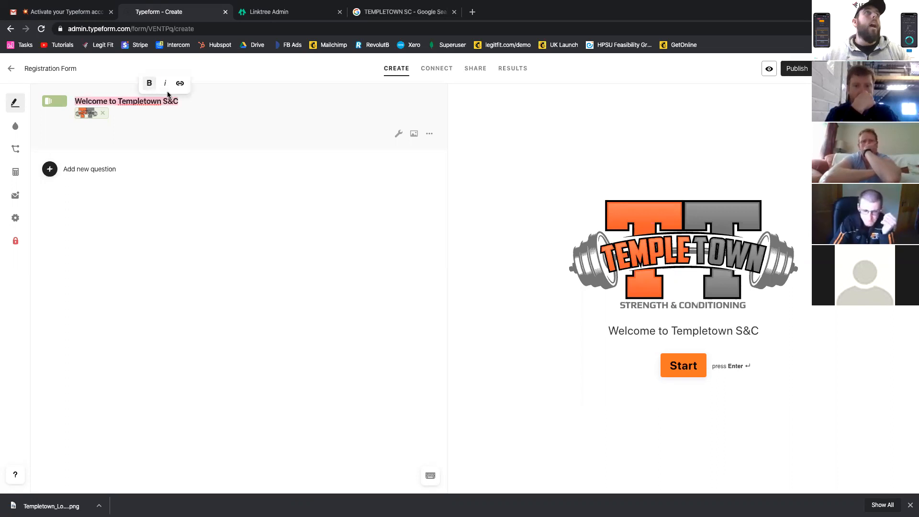
pyautogui.click(181, 101)
pyautogui.press('Return')
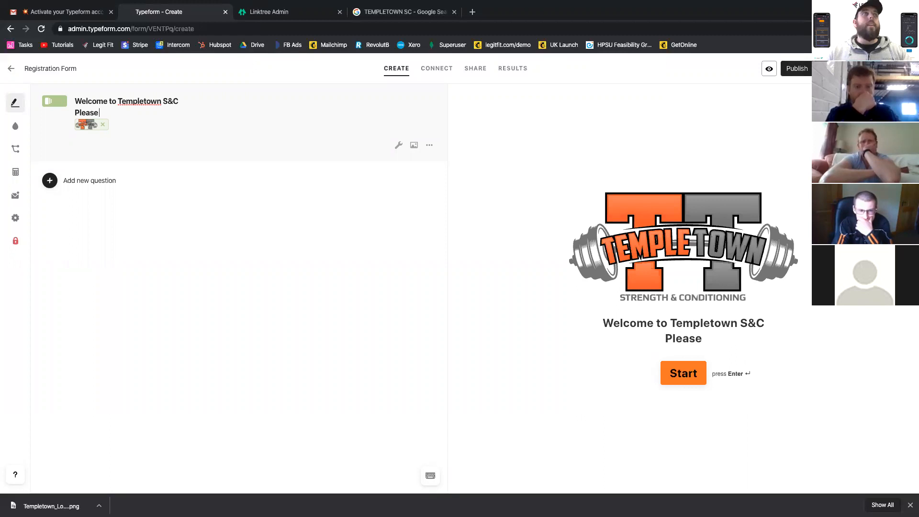
# - Write "Please Click Below To" as the second line of the welcome message
pyautogui.write('lick b')
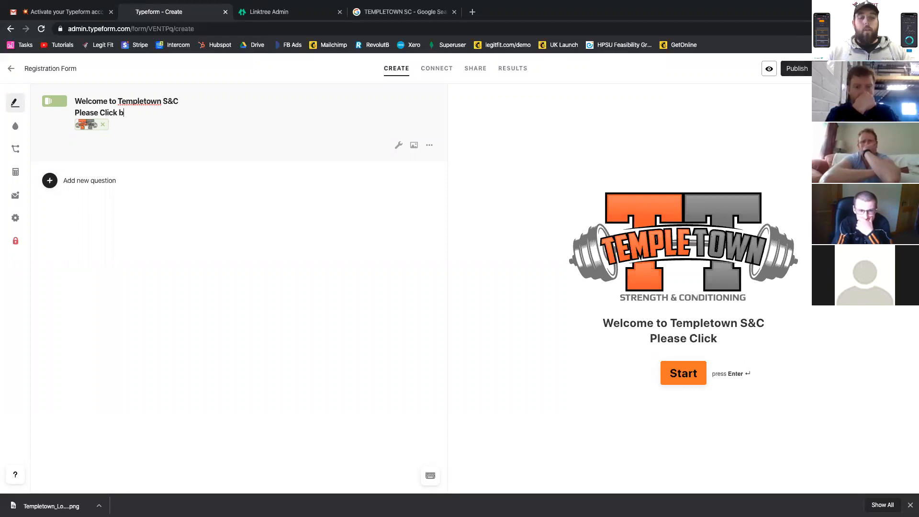
pyautogui.press('BackSpace')
pyautogui.write('Ve')
pyautogui.press('BackSpace')
pyautogui.press('BackSpace')
pyautogui.write('Be')
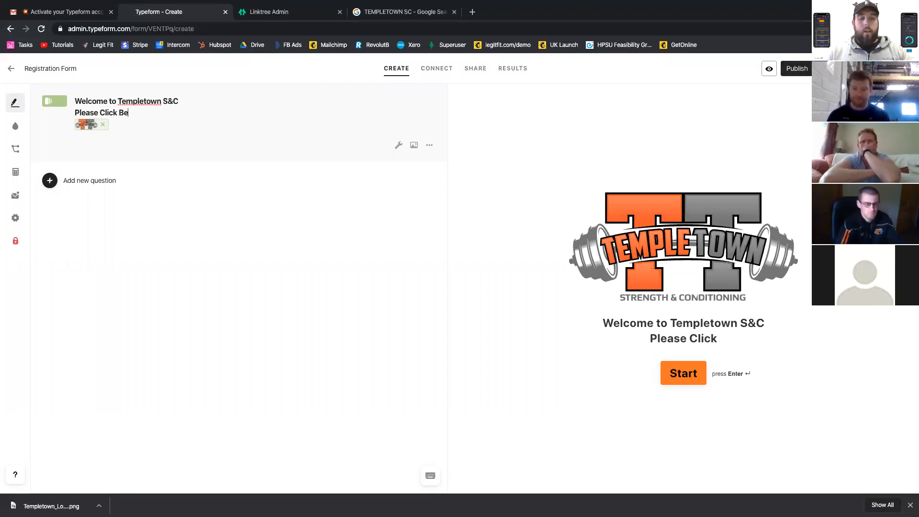
pyautogui.write('low TO')
pyautogui.press('BackSpace')
pyautogui.write('o')
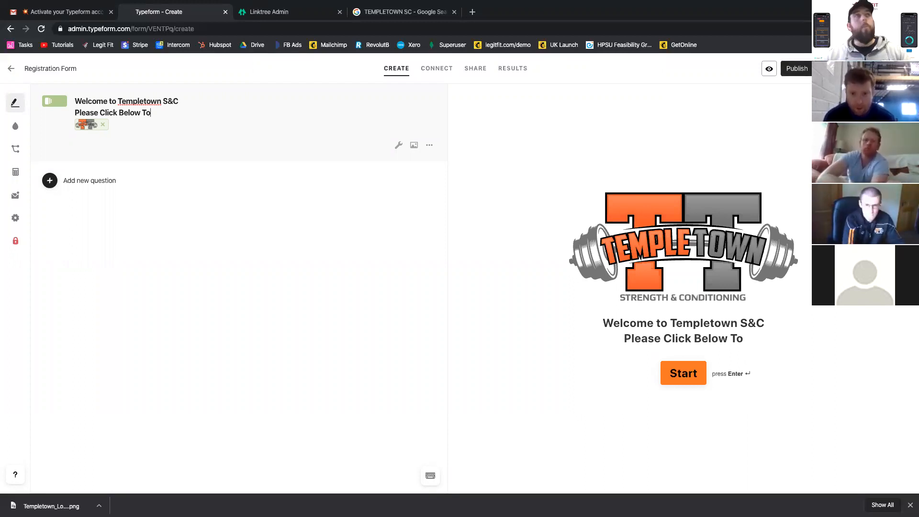
pyautogui.tripleClick(148, 111)
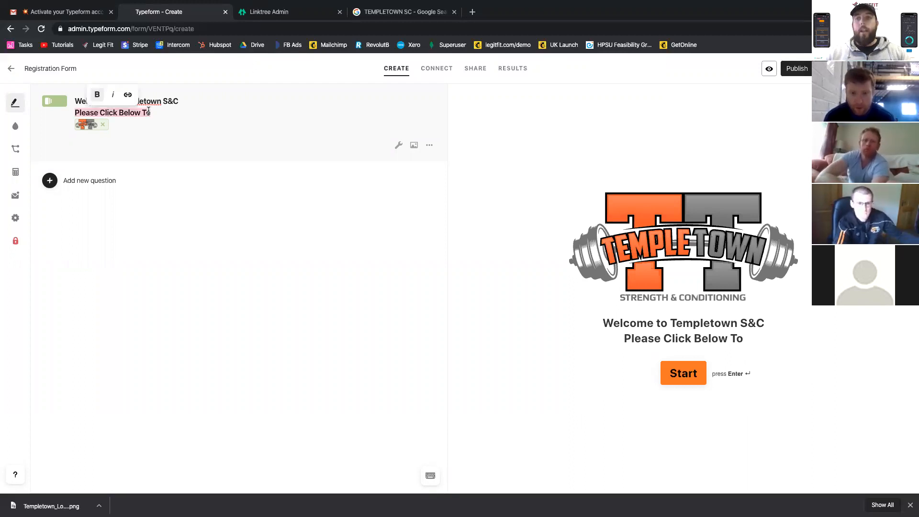
pyautogui.click(148, 111)
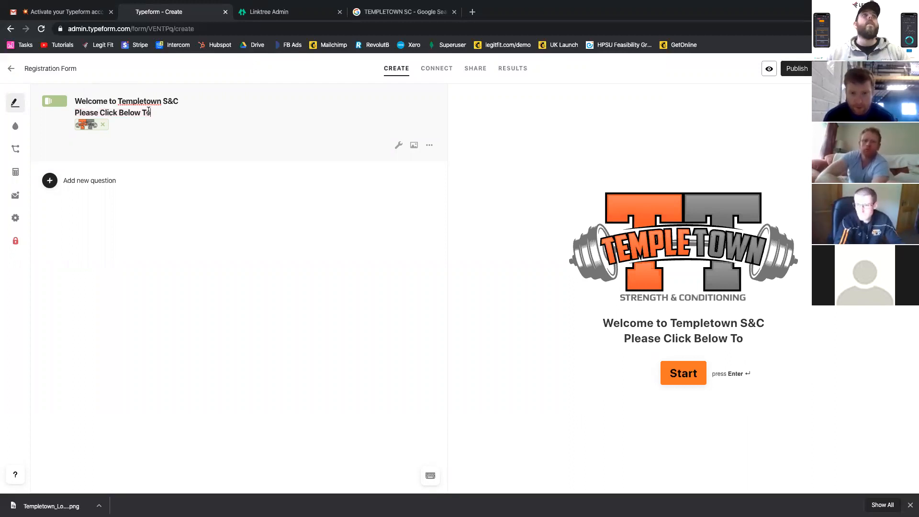
# - Replace the welcome message's second line with "Register For Free Consult" and remove its bold formatting
pyautogui.tripleClick(129, 112)
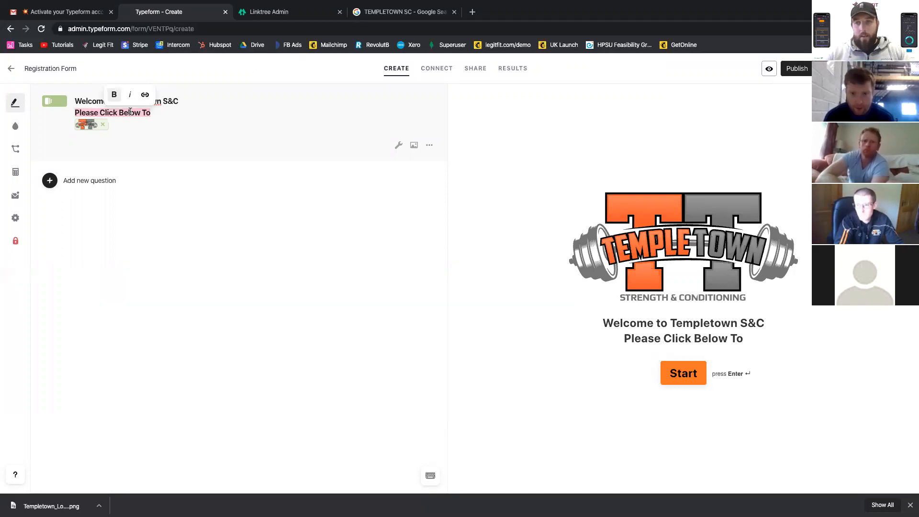
pyautogui.write('Register For Free')
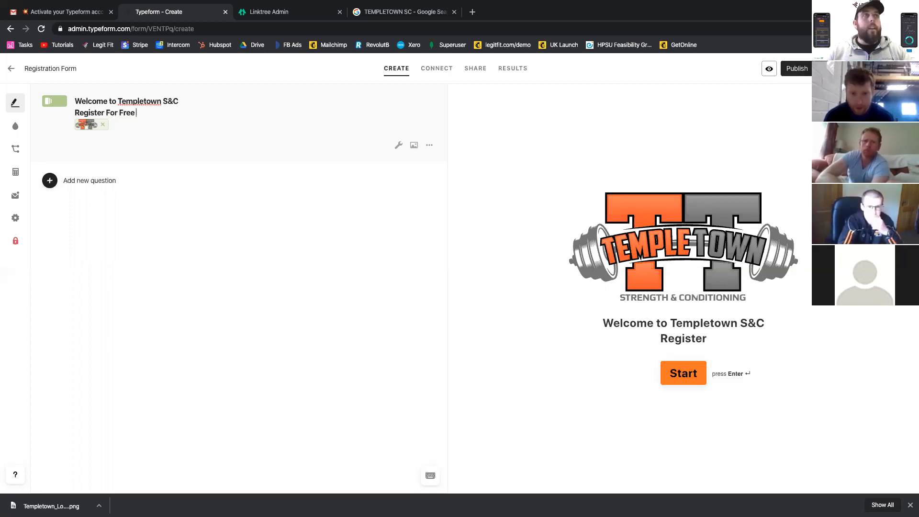
pyautogui.write(' Consult')
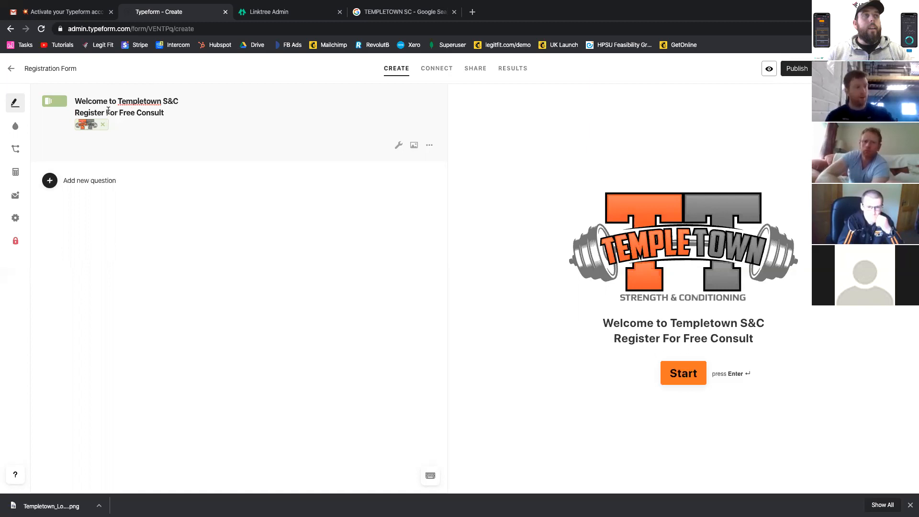
pyautogui.tripleClick(109, 111)
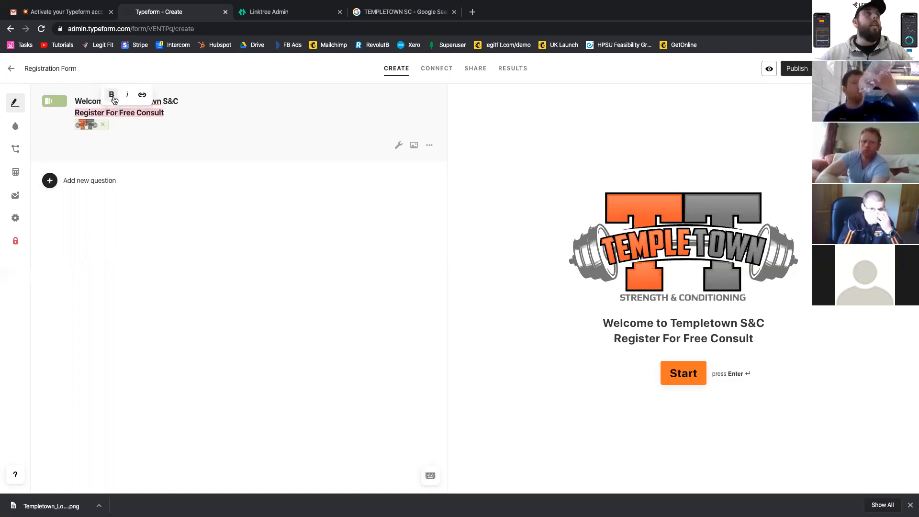
pyautogui.hotkey('ctrl', 'b')
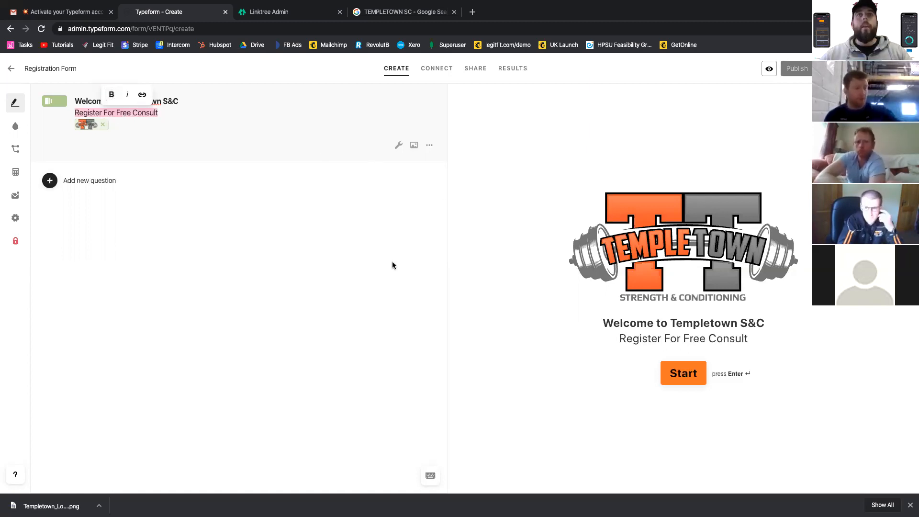
# - Reword the welcome message's second line to "Click Start For Free Consult", keeping it below "Welcome to Templetown S&C"
pyautogui.click(98, 112)
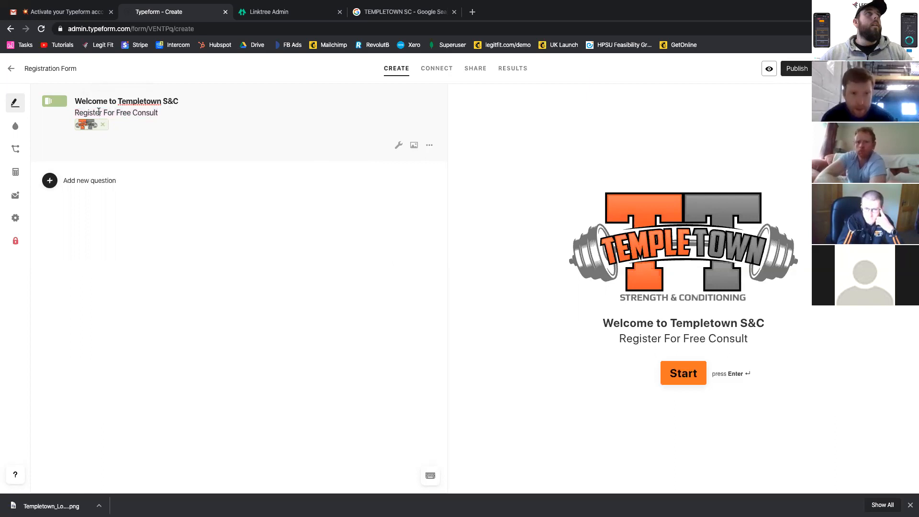
pyautogui.moveTo(86, 111); pyautogui.dragTo(68, 114)
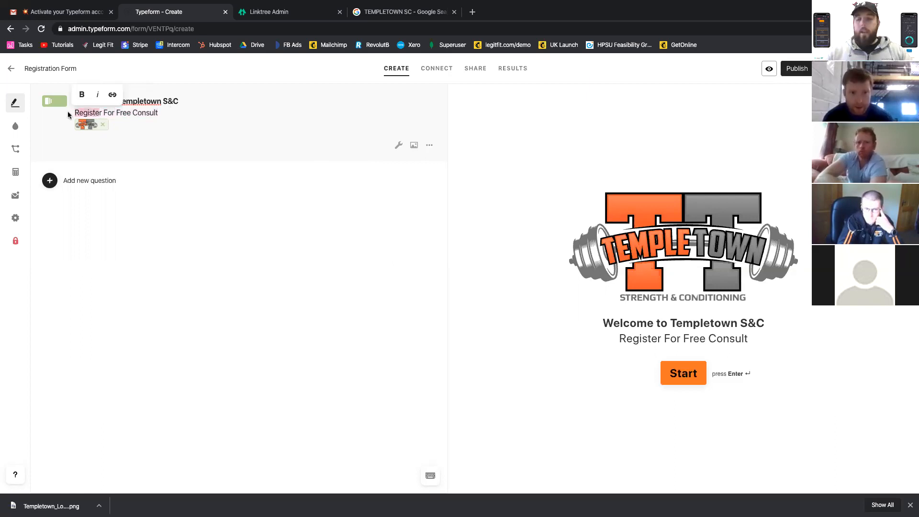
pyautogui.write('r')
pyautogui.press('BackSpace')
pyautogui.press('BackSpace')
pyautogui.press('BackSpace')
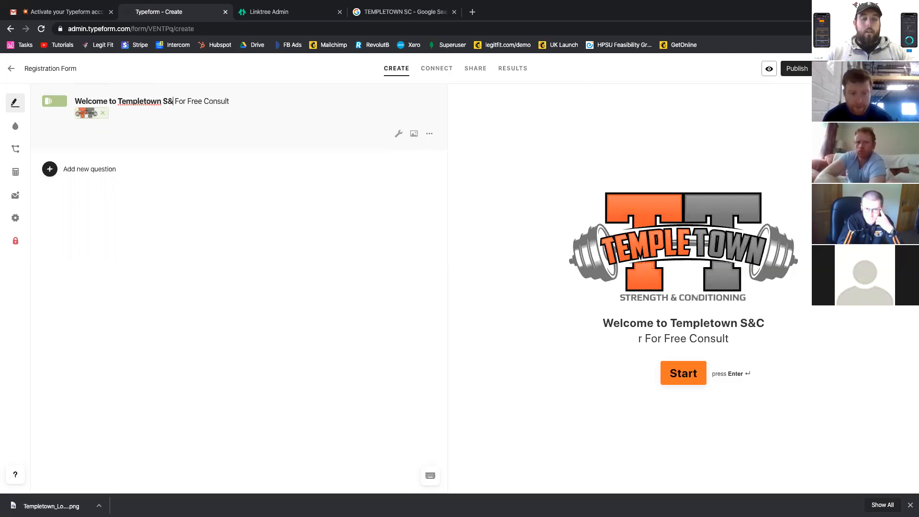
pyautogui.write('c')
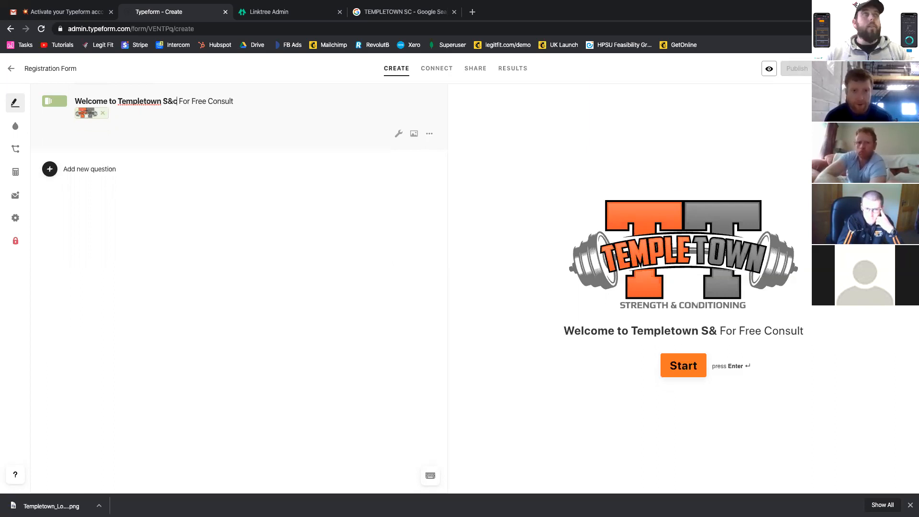
pyautogui.write('C')
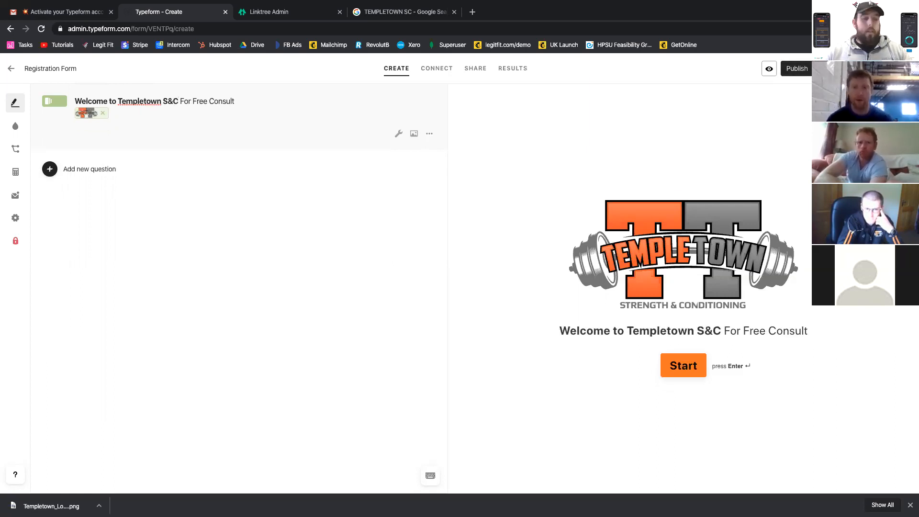
pyautogui.press('Return')
pyautogui.write('C')
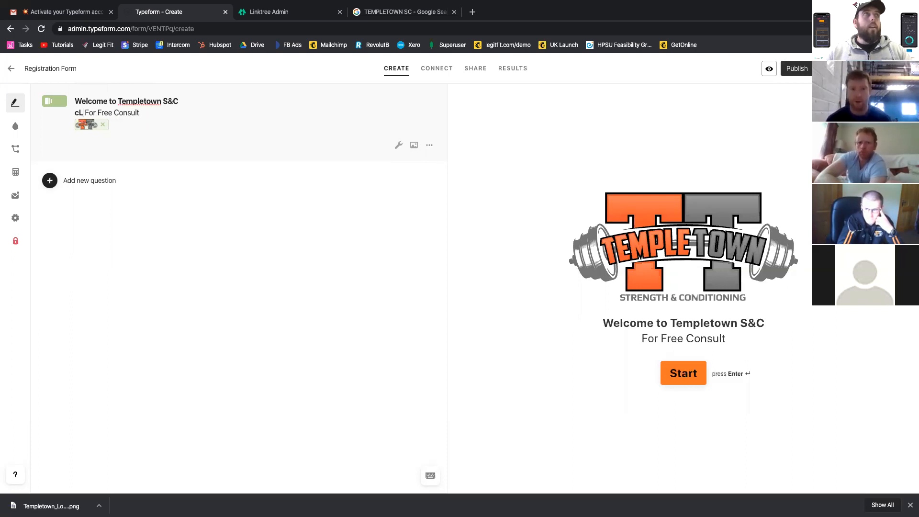
pyautogui.write('lick St')
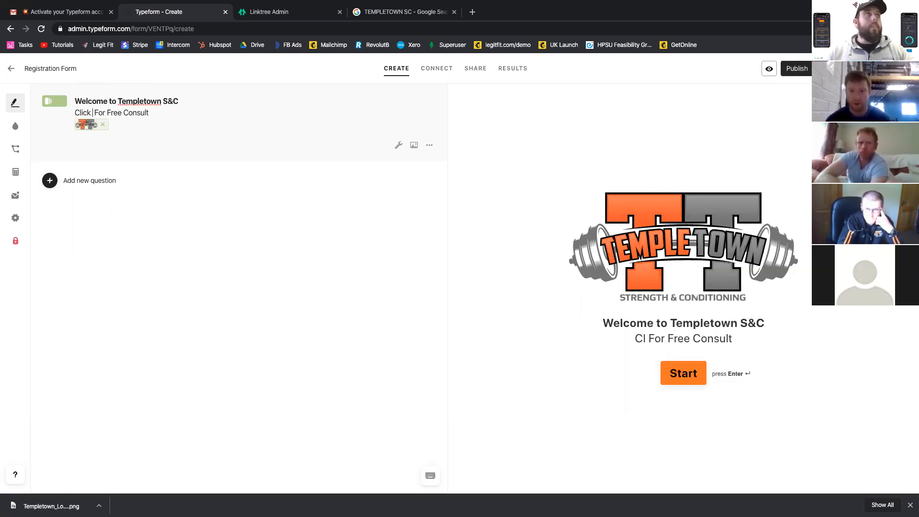
pyautogui.write('art')
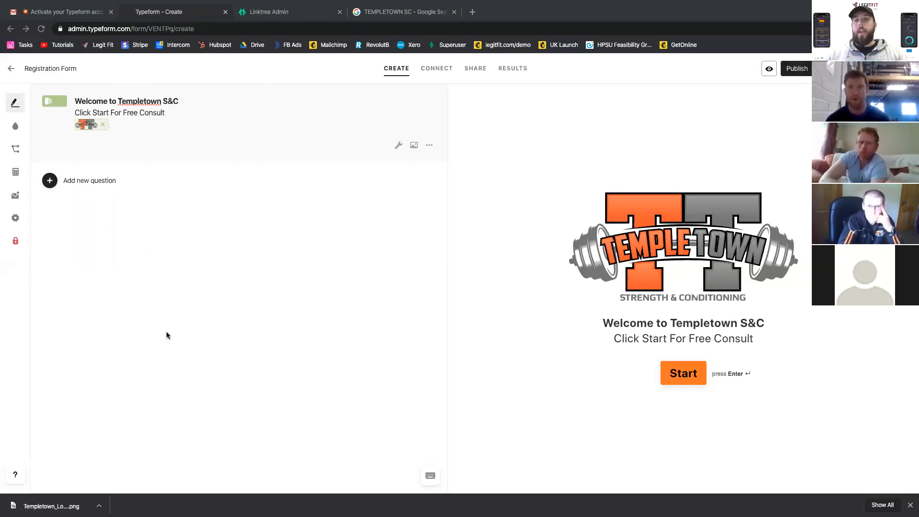
# - Add a Short Text question reading "Hey there! What's your first name?" after the Welcome Screen
pyautogui.click(90, 181)
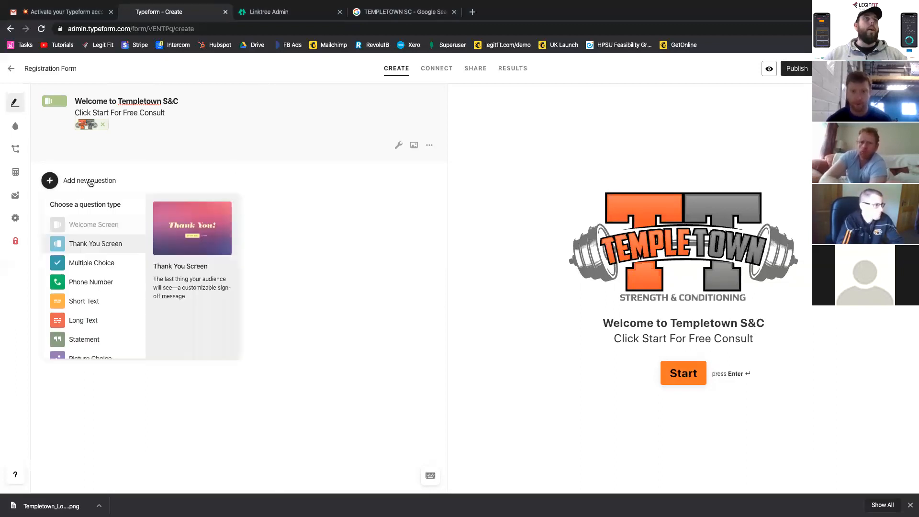
pyautogui.click(86, 301)
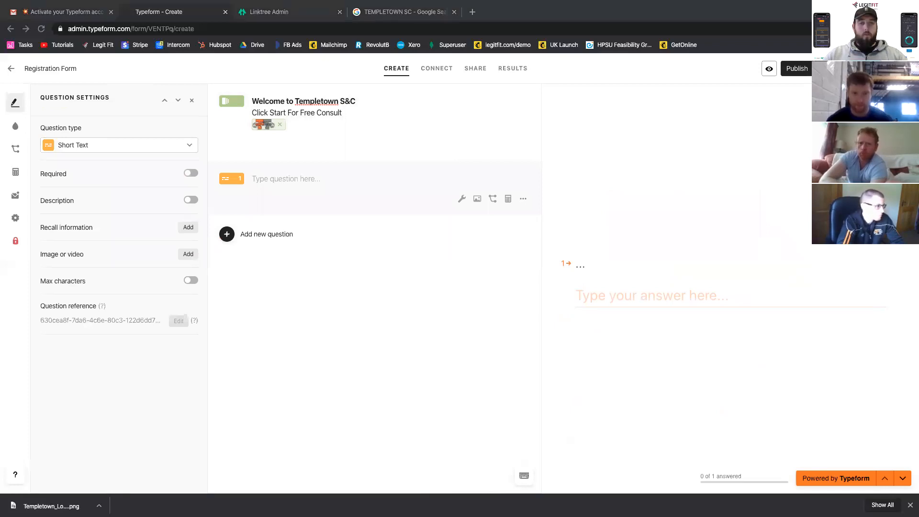
pyautogui.click(286, 178)
pyautogui.write("Hey there! What's your first name?")
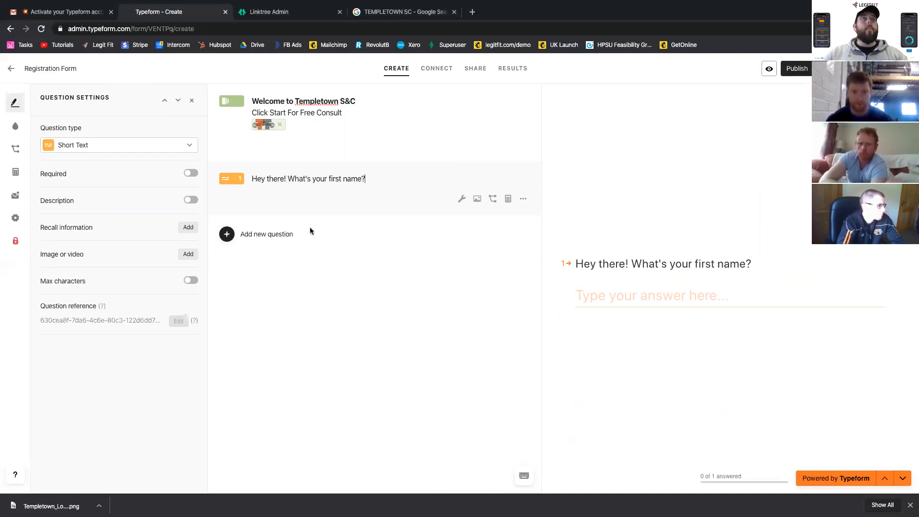
# - Make the first-name question required and add a second Short Text question below it
pyautogui.click(190, 175)
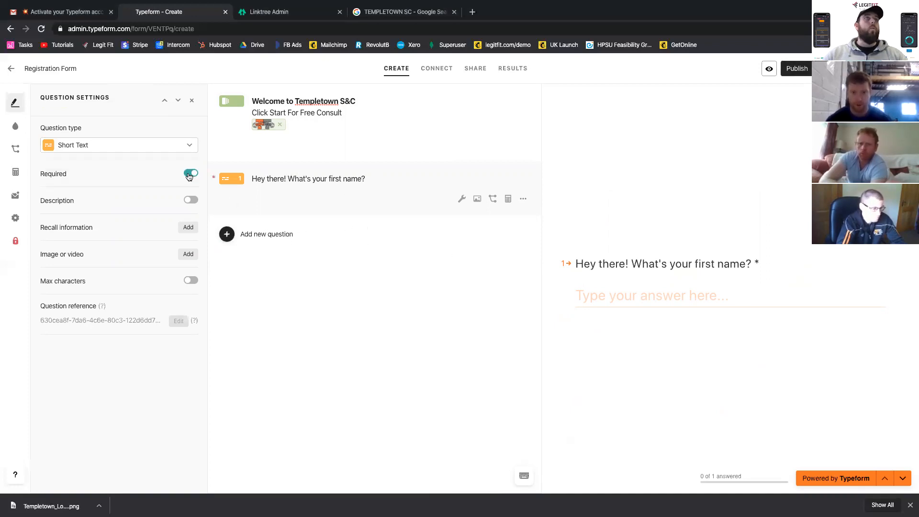
pyautogui.click(256, 239)
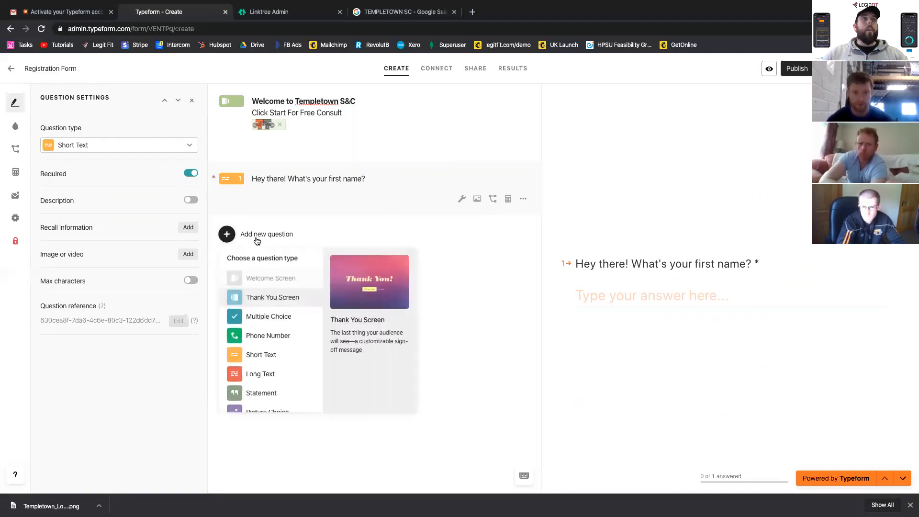
pyautogui.click(255, 356)
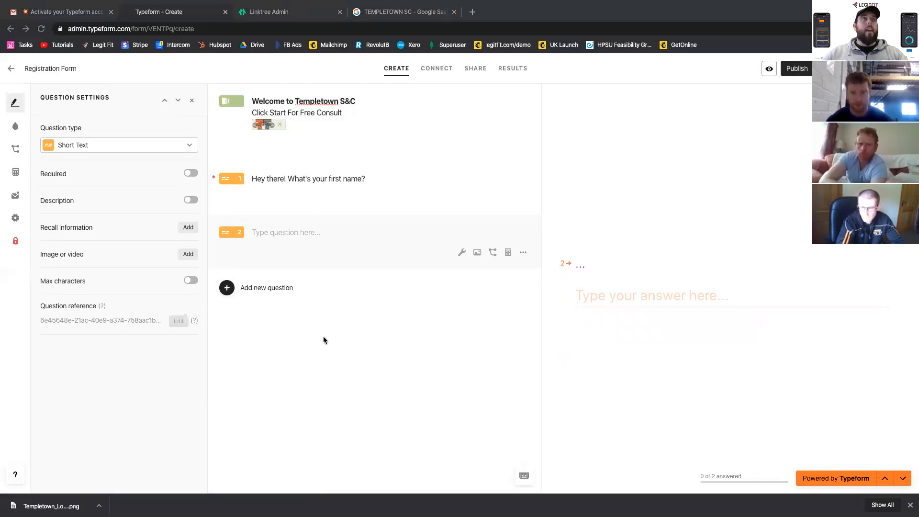
# - Word question 2 as "Perfect [recalled answer to question 1], and your last name?" and make it required
pyautogui.click(280, 232)
pyautogui.write('P')
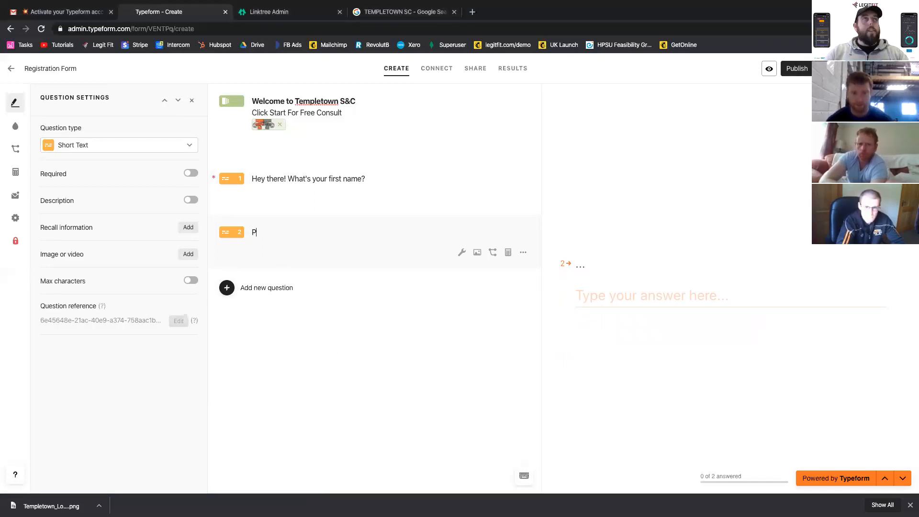
pyautogui.write('erfe')
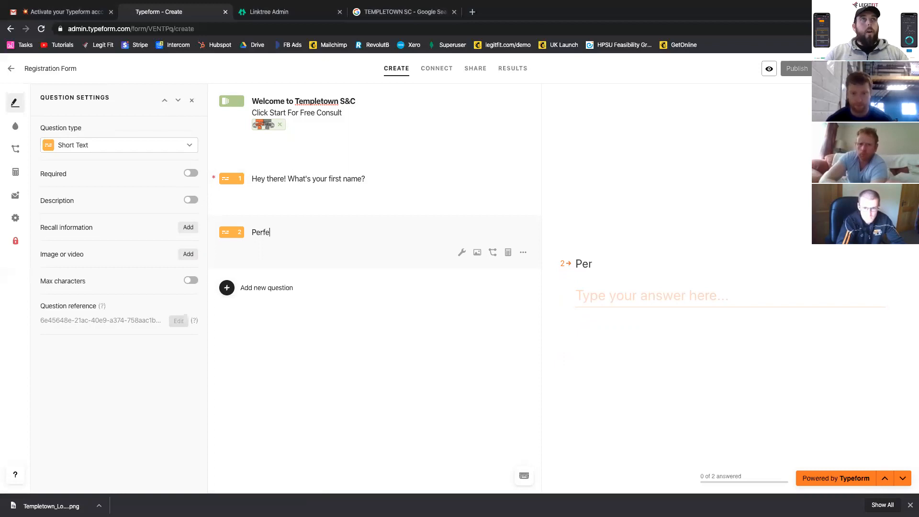
pyautogui.write('ct @')
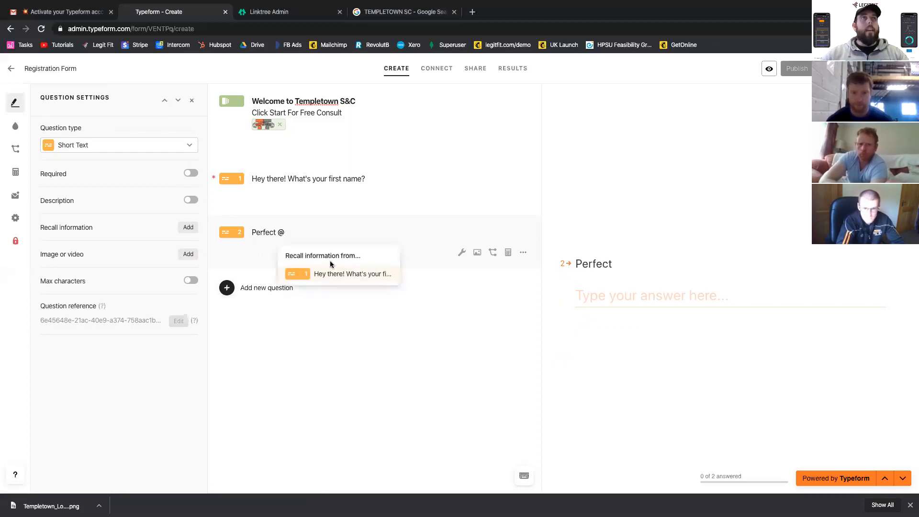
pyautogui.click(330, 274)
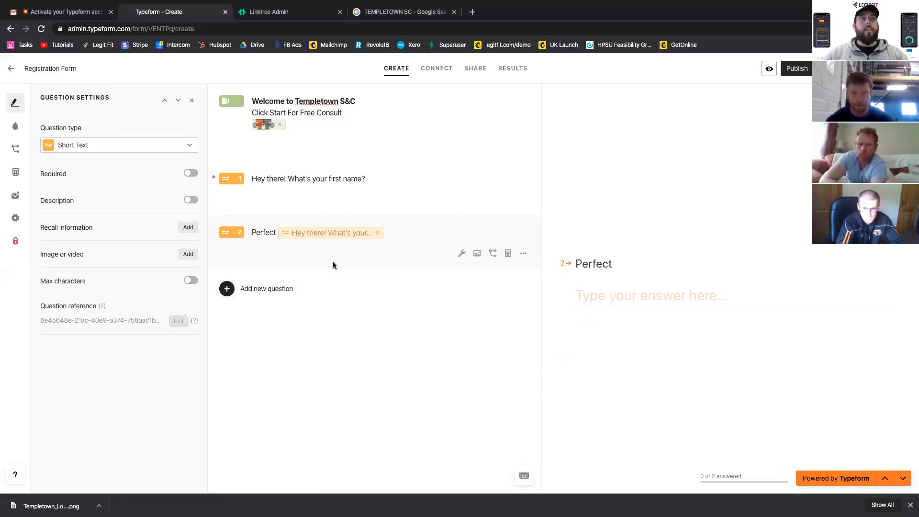
pyautogui.write(',')
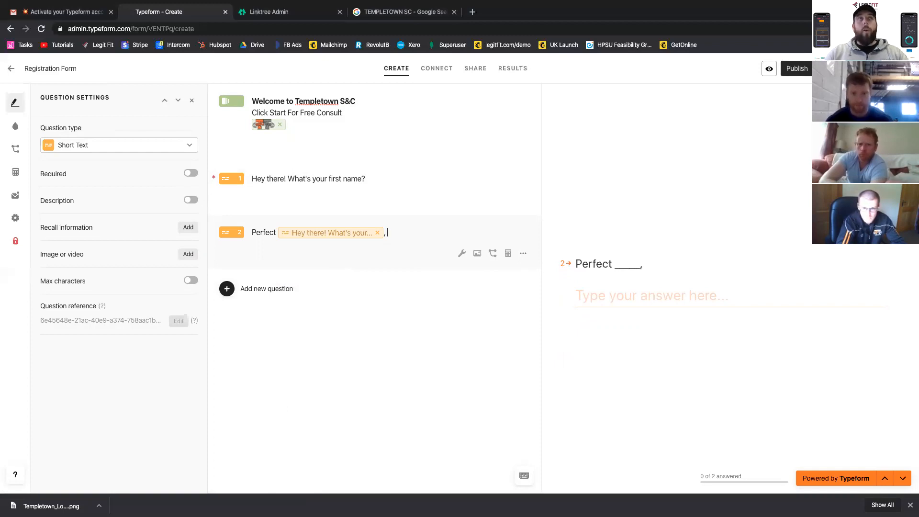
pyautogui.write(' and your last name?')
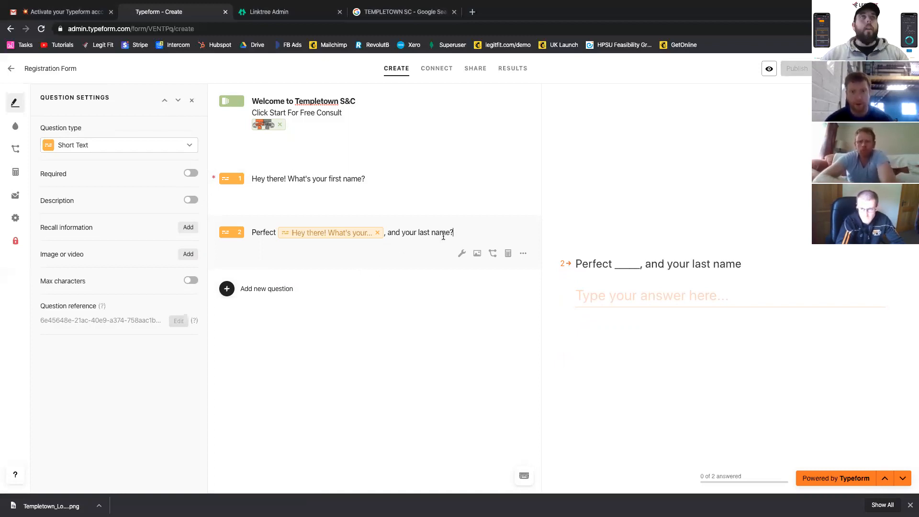
pyautogui.click(192, 175)
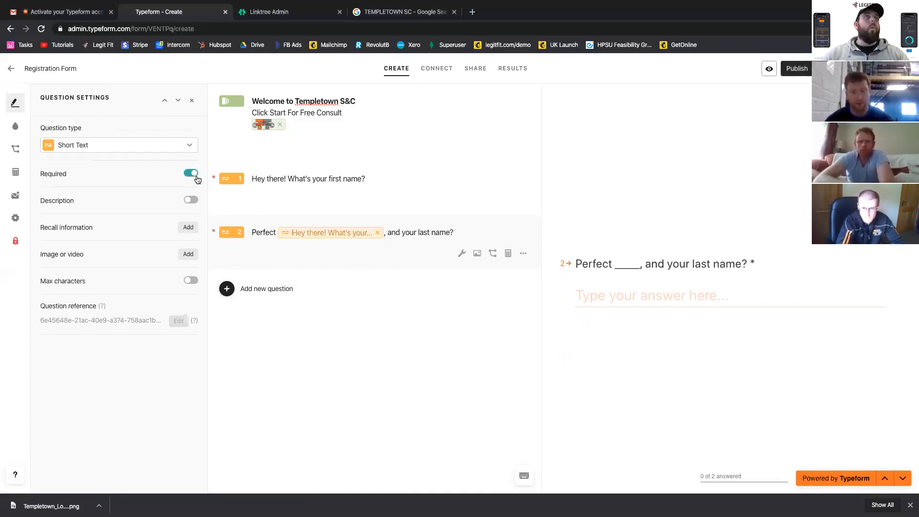
# - Add a required Multiple Choice question reading "How did you hear about us?" after the last-name question
pyautogui.click(250, 287)
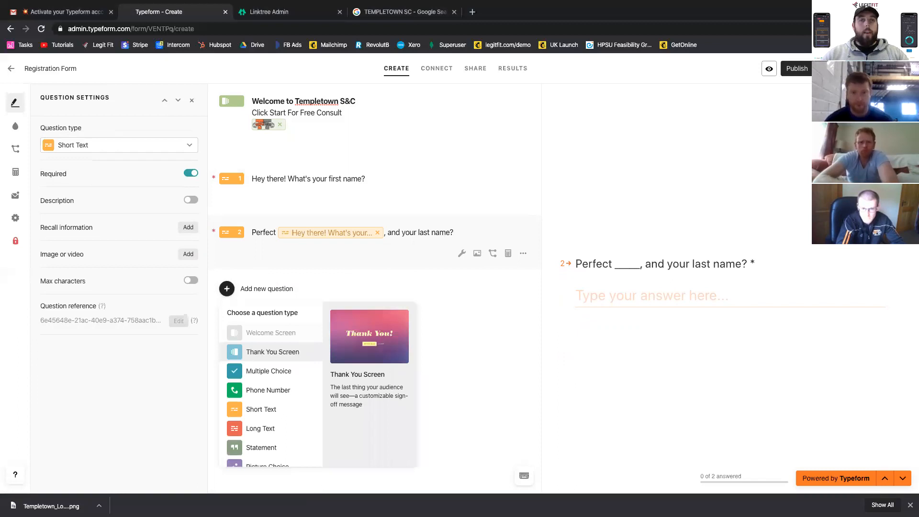
pyautogui.scroll(-1, 268, 397)
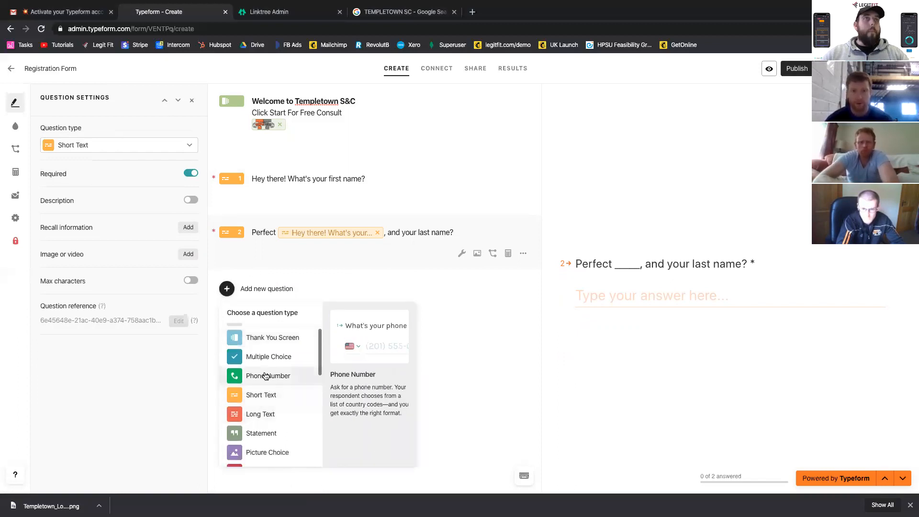
pyautogui.click(256, 354)
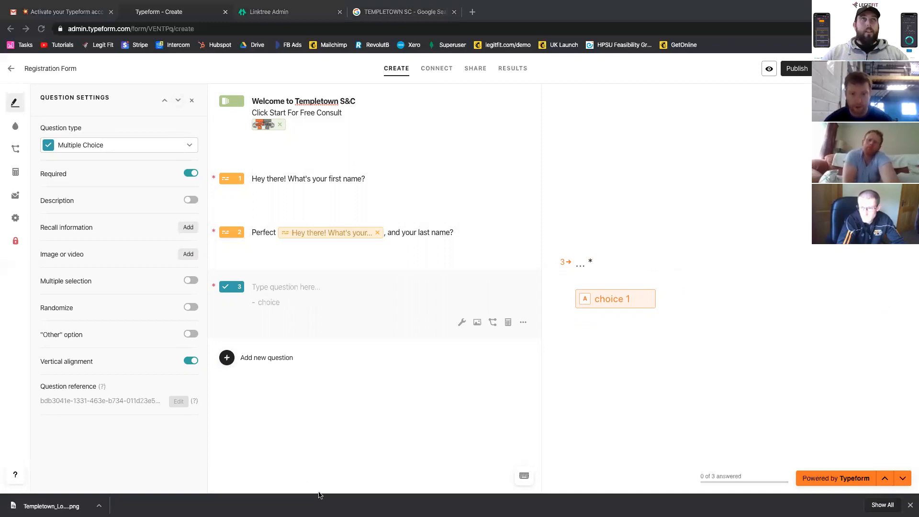
pyautogui.click(287, 293)
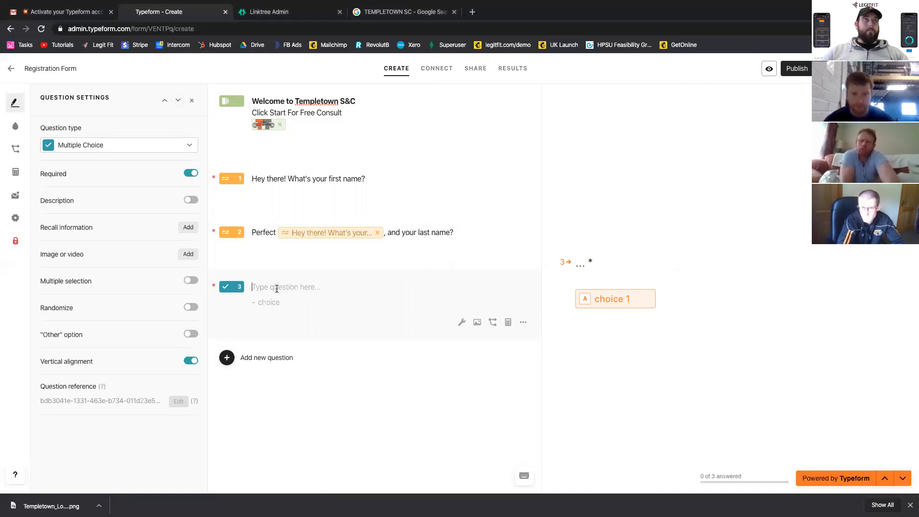
pyautogui.write('How did you hear about us?')
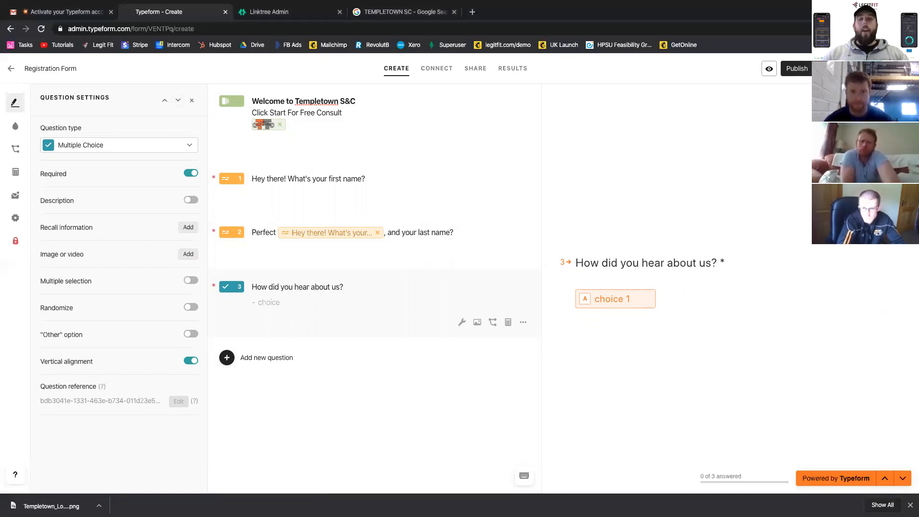
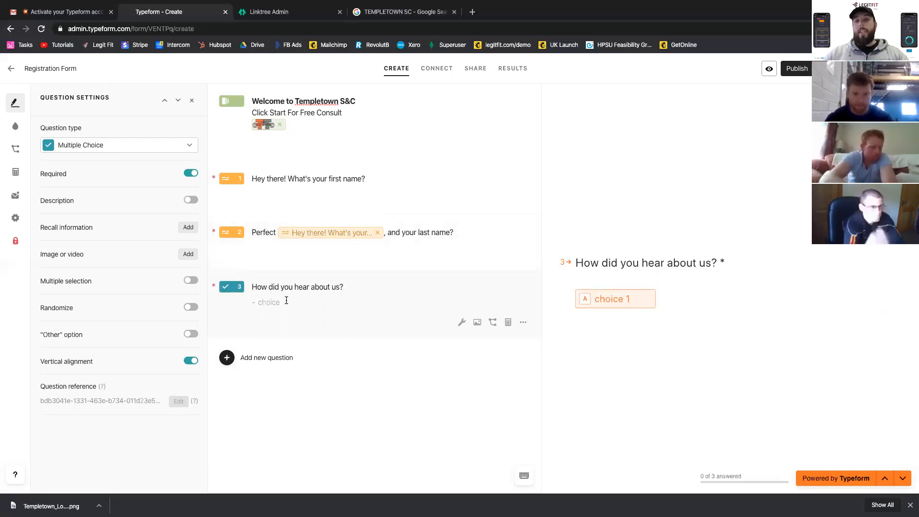
# - Enter Facebook, Instagram and Google as answer choices for "How did you hear about us?"
pyautogui.click(259, 302)
pyautogui.write('FCE')
pyautogui.press('BackSpace')
pyautogui.press('BackSpace')
pyautogui.write('acebook')
pyautogui.press('Return')
pyautogui.write('Insta')
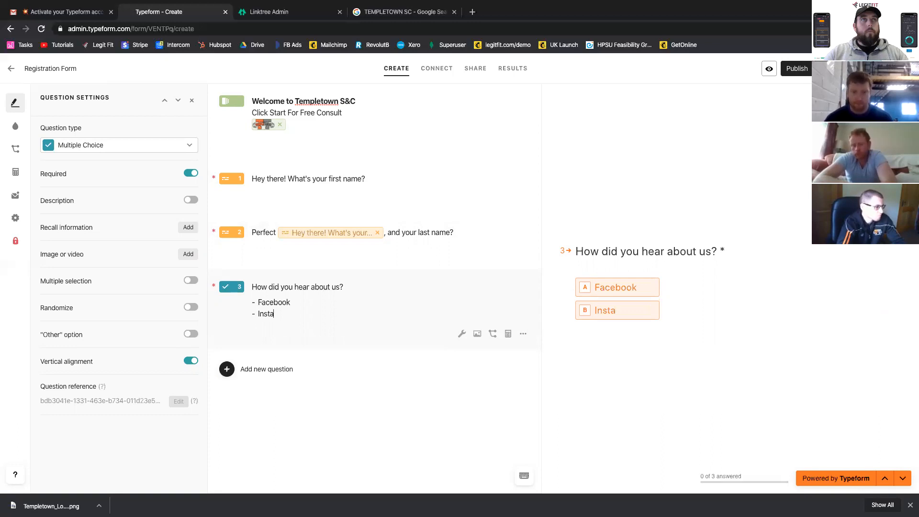
pyautogui.write('gram')
pyautogui.press('Return')
pyautogui.write('Goog')
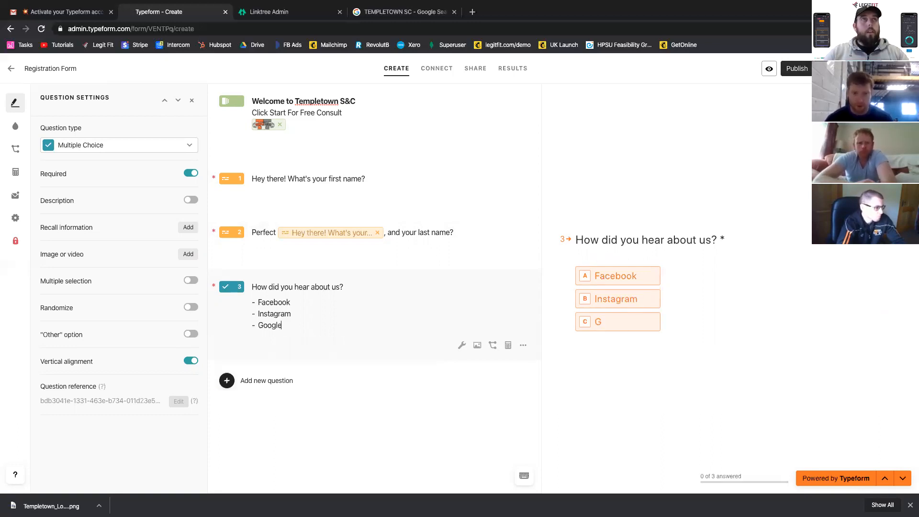
pyautogui.write('le')
pyautogui.press('Return')
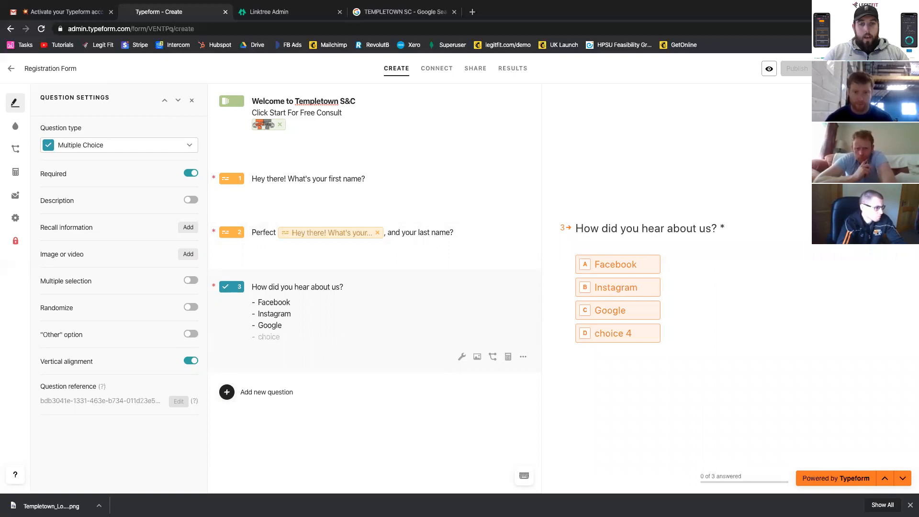
# - Add the answer choices "Through A Friend" and "Offline Marketing" to question 3
pyautogui.write('Trh')
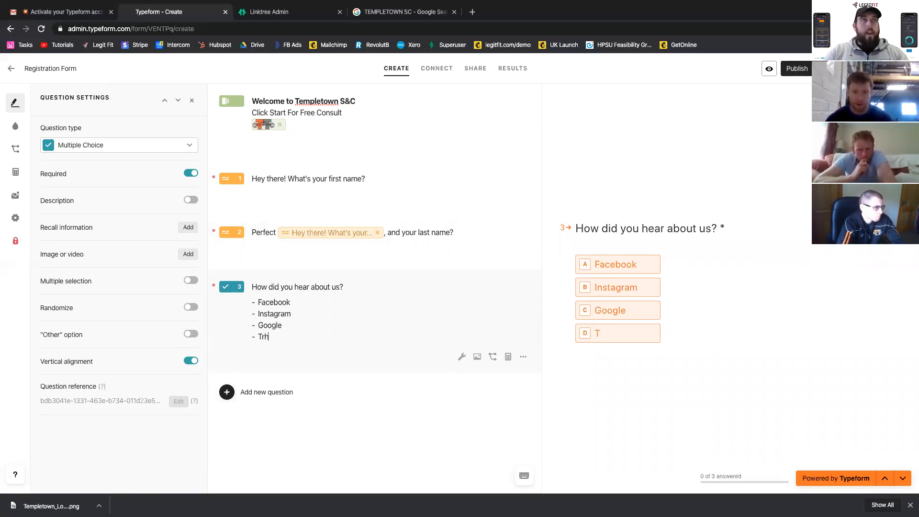
pyautogui.write('ough A Fried')
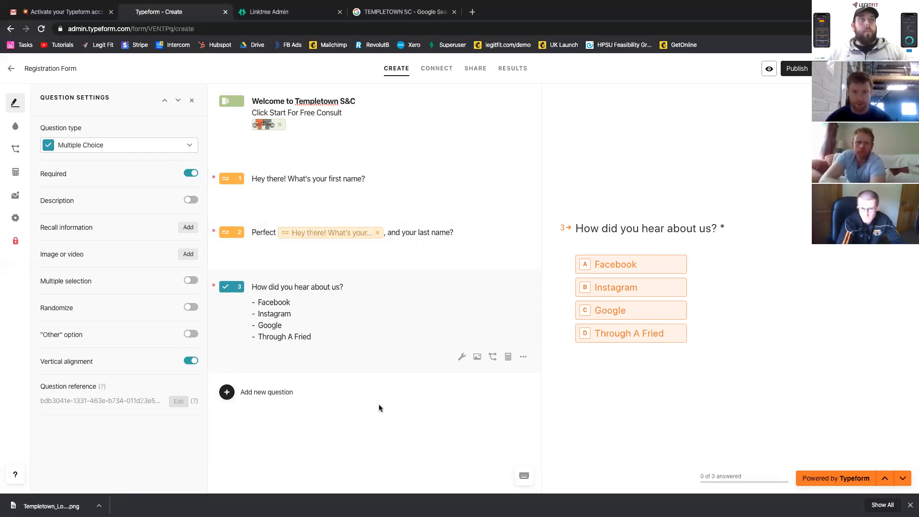
pyautogui.press('BackSpace')
pyautogui.write('nd')
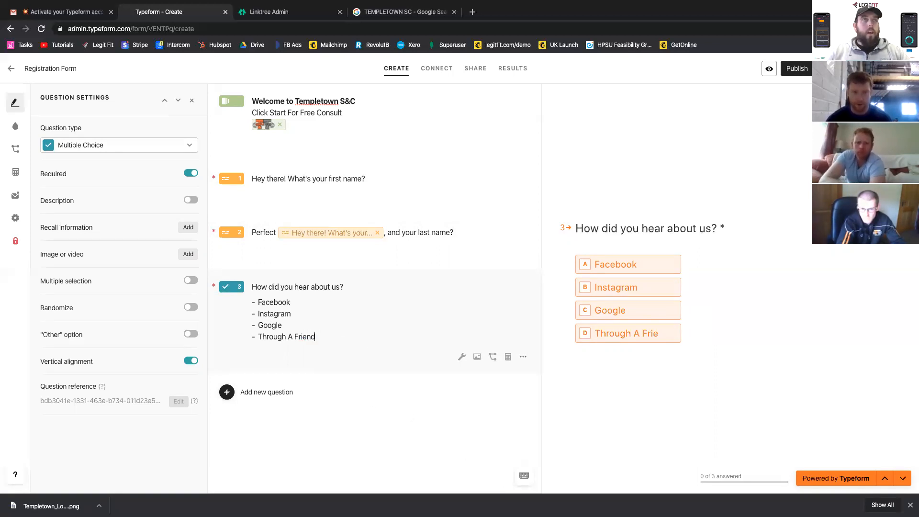
pyautogui.press('Return')
pyautogui.write('Offline Marketing')
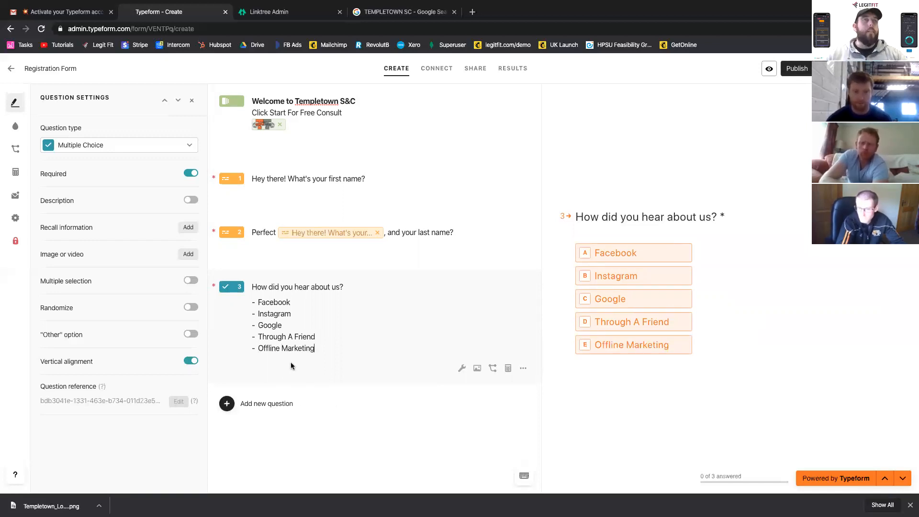
# - Add a required Yes/No question reading "Do you have any medical conditions?" after question 3
pyautogui.click(273, 404)
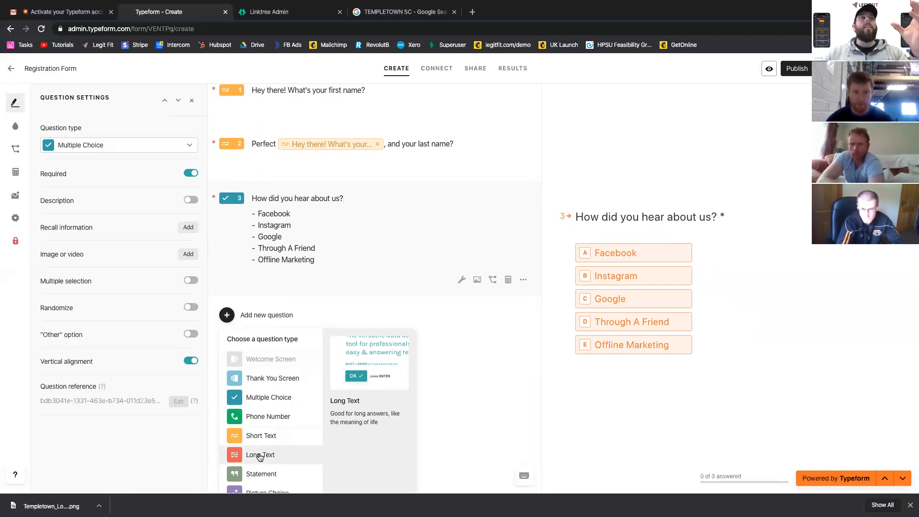
pyautogui.scroll(-2, 264, 448)
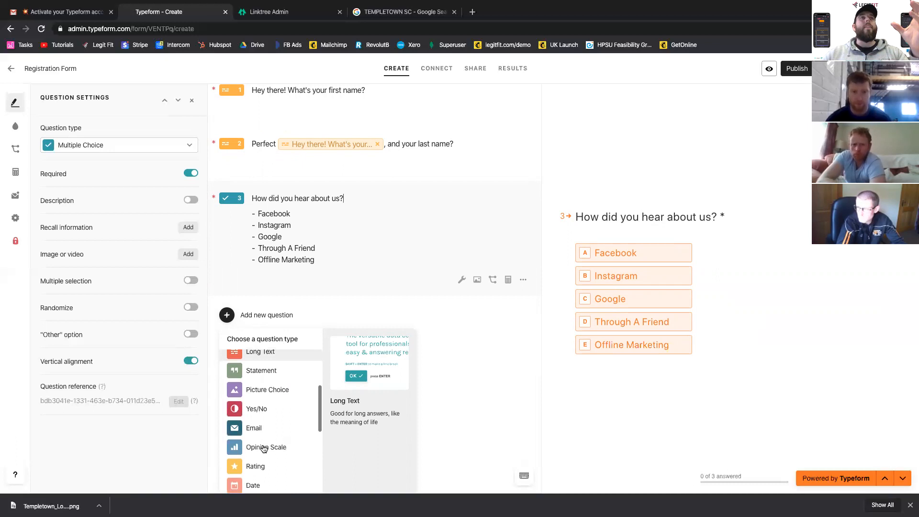
pyautogui.scroll(-2, 264, 449)
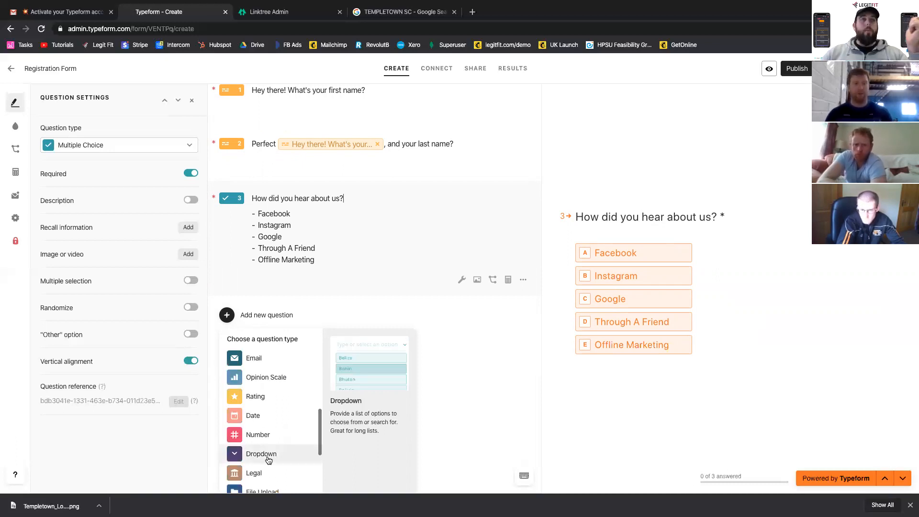
pyautogui.scroll(-3, 265, 471)
pyautogui.scroll(4, 265, 421)
pyautogui.scroll(1, 264, 420)
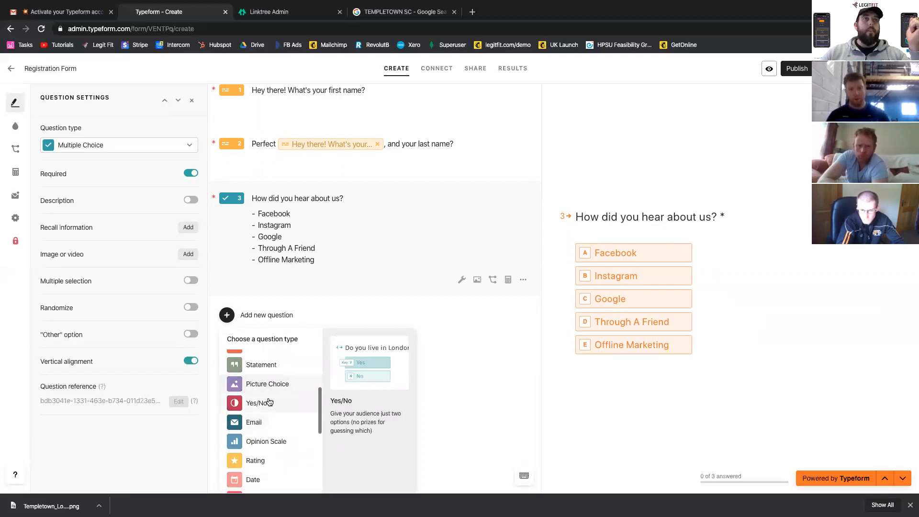
pyautogui.click(409, 415)
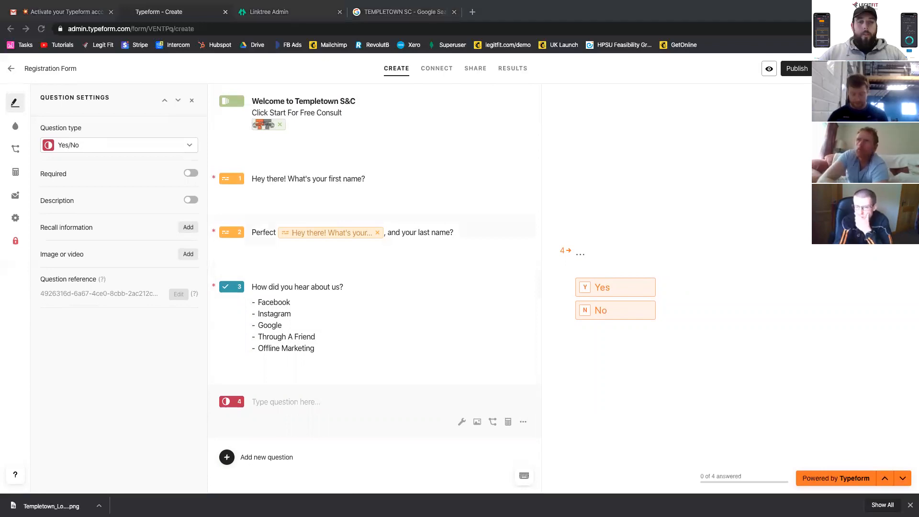
pyautogui.click(283, 397)
pyautogui.write('Do you have any medical conditions?')
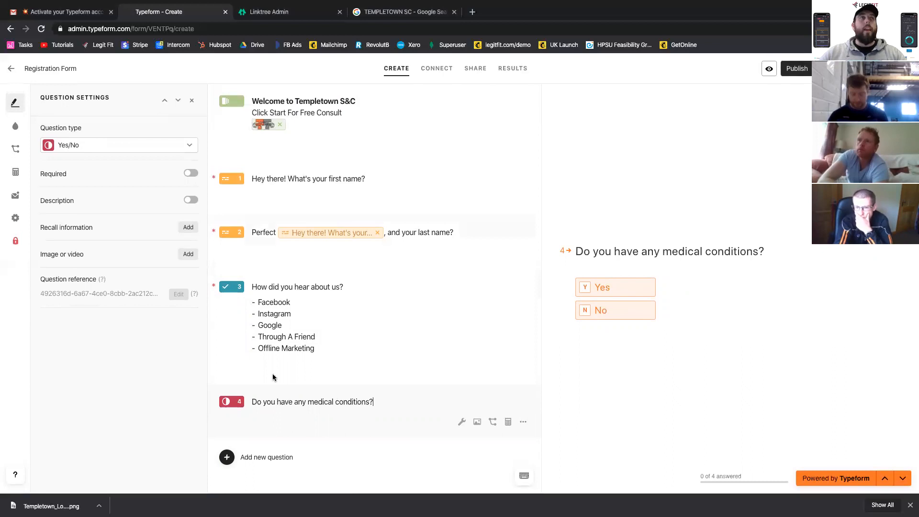
pyautogui.click(191, 173)
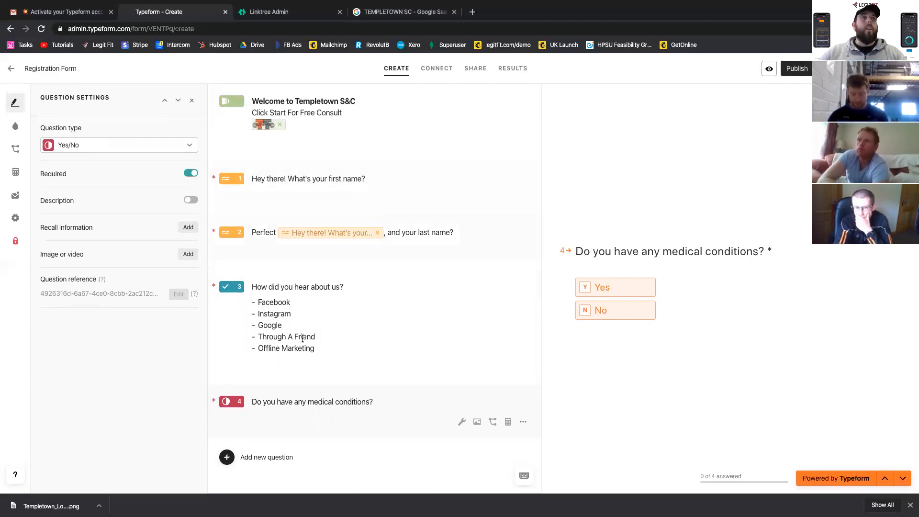
# - Add a Yes/No question 5 and paste in the wording "Pease read our terms and conditions and click 'Yes' if you accept"
pyautogui.click(281, 456)
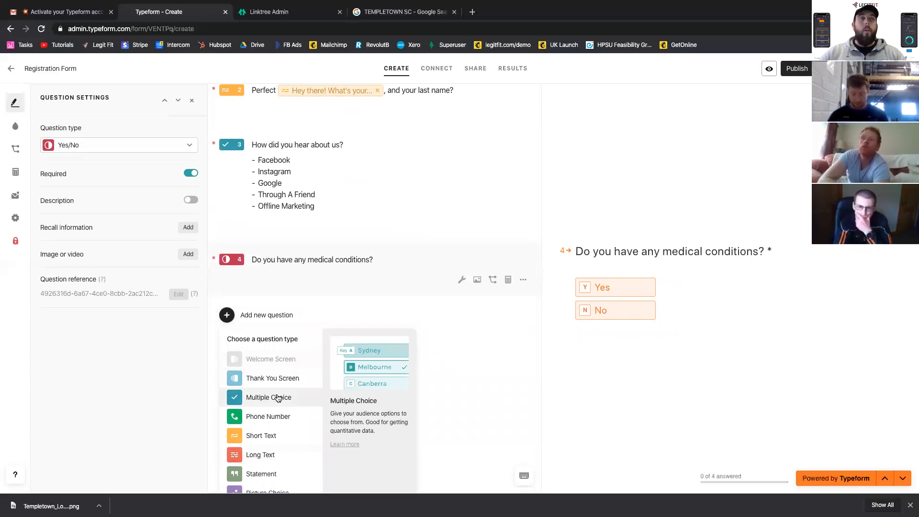
pyautogui.scroll(-1, 259, 445)
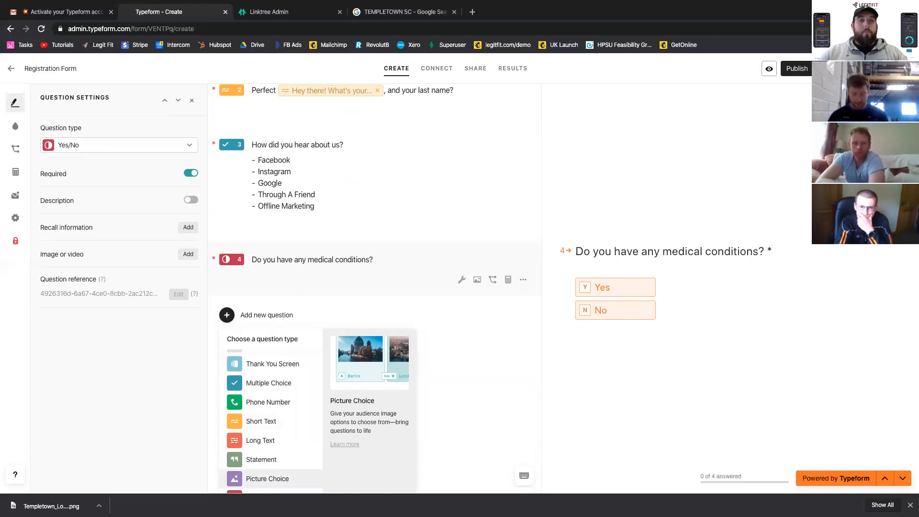
pyautogui.scroll(-1, 269, 441)
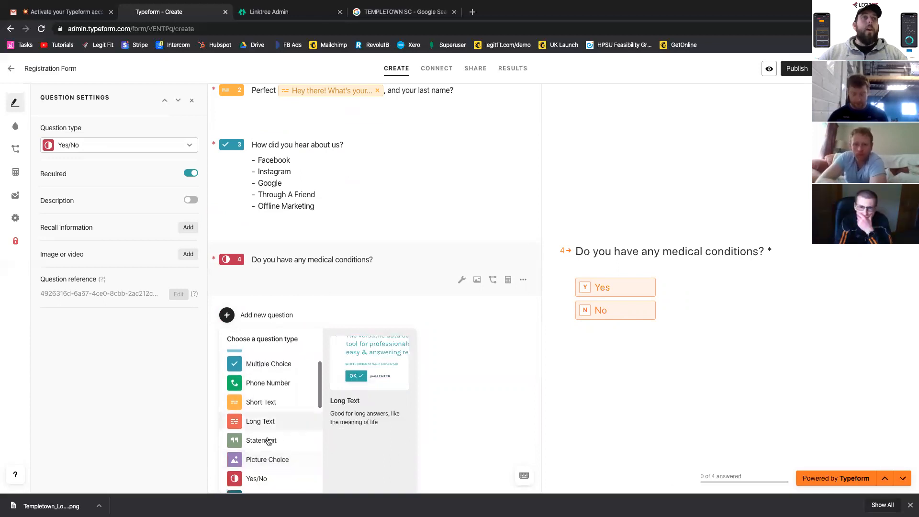
pyautogui.click(257, 478)
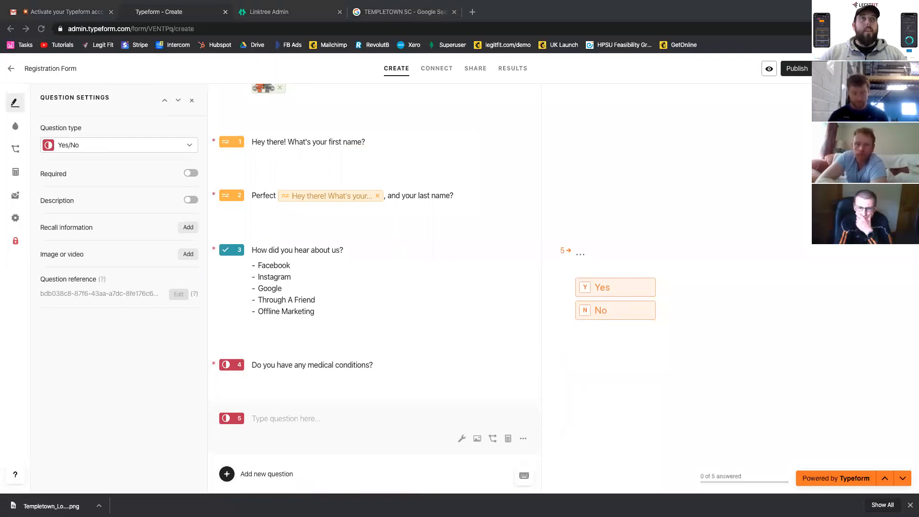
pyautogui.click(258, 415)
pyautogui.write("Pease read our terms and conditions and click 'Yes' if you accept Pease read our terms and conditions and click 'Yes' if you acceptThis question is required.")
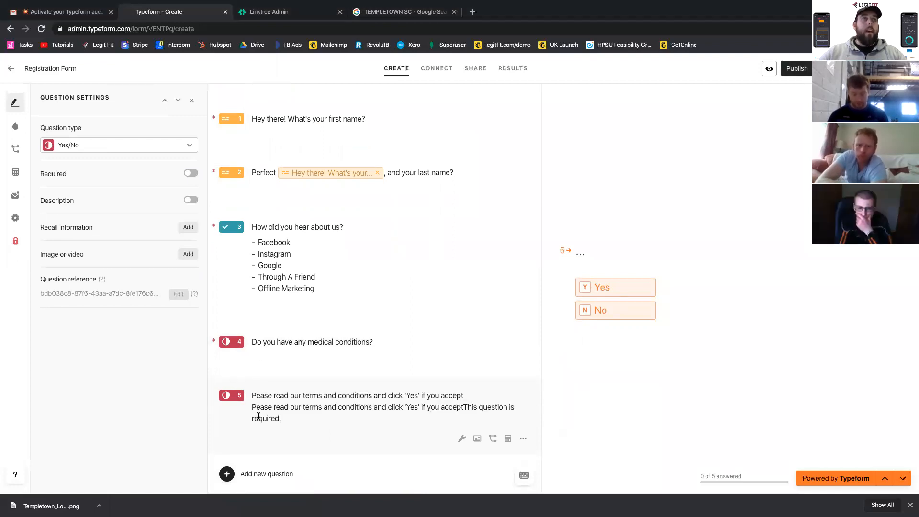
# - Remove the duplicated second line from the terms and conditions question and make it required
pyautogui.tripleClick(287, 415)
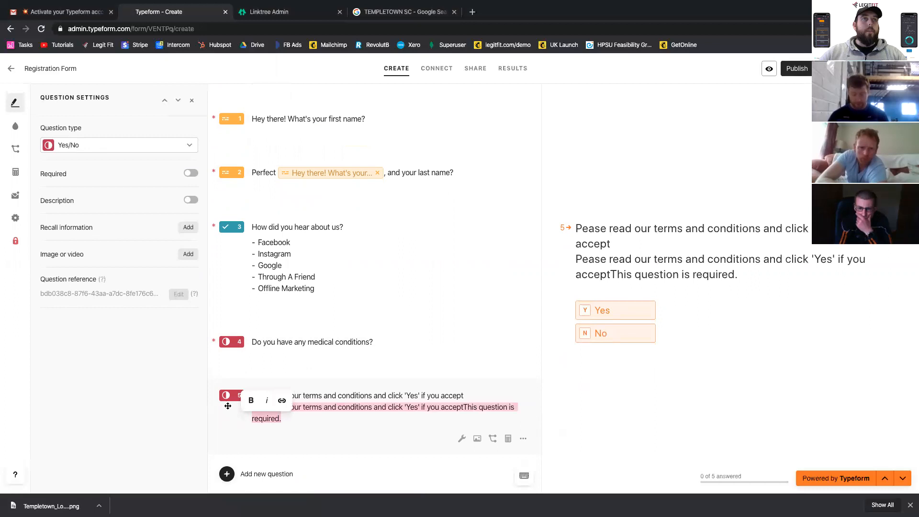
pyautogui.press('BackSpace')
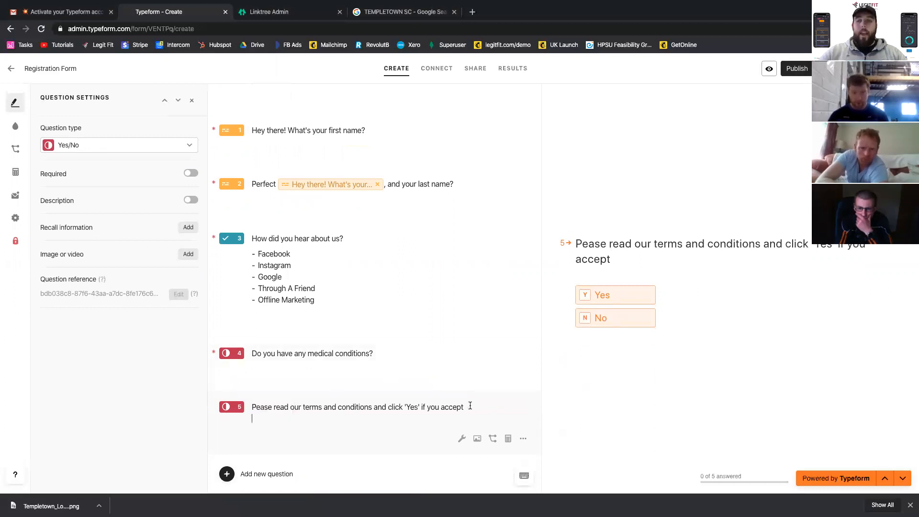
pyautogui.press('BackSpace')
pyautogui.click(190, 173)
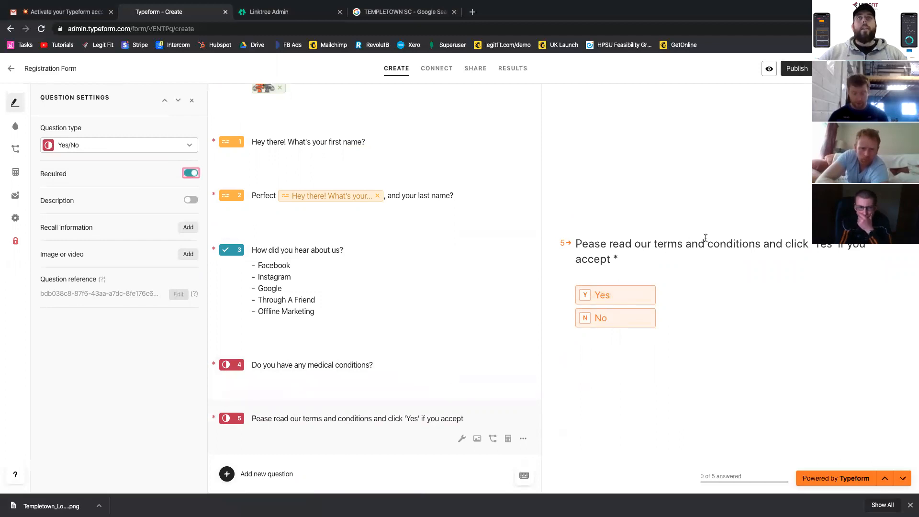
pyautogui.moveTo(762, 243); pyautogui.dragTo(637, 237)
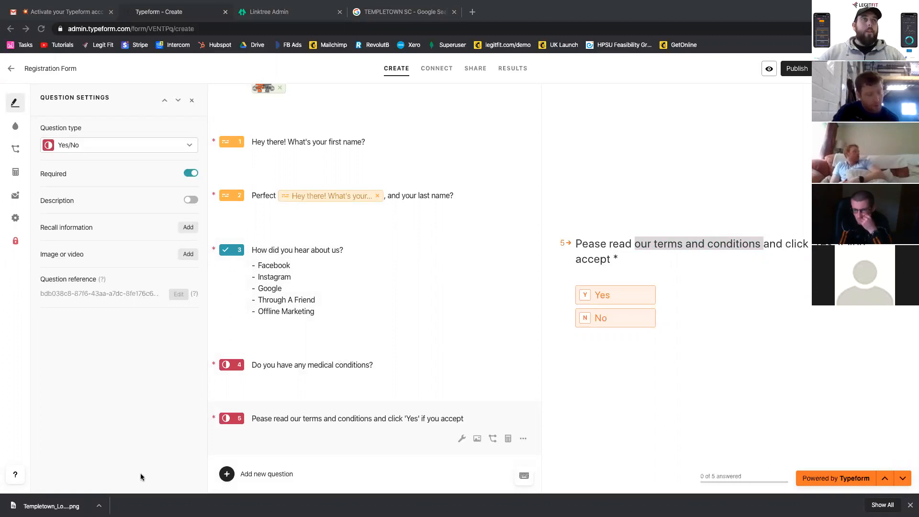
# - Add an Opinion Scale question reading "How would you rate your current Fitness level on a scale of 1 to 10? (10 being very fit)"
pyautogui.click(277, 472)
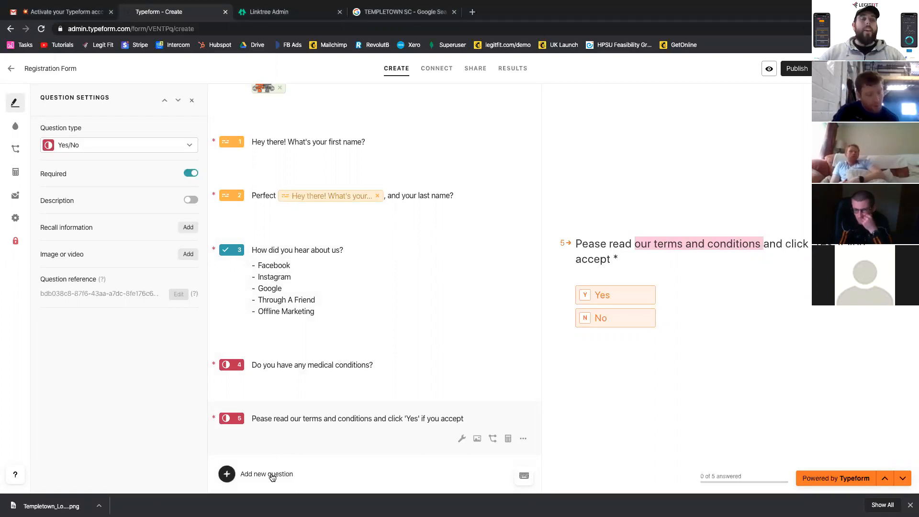
pyautogui.scroll(2, 271, 477)
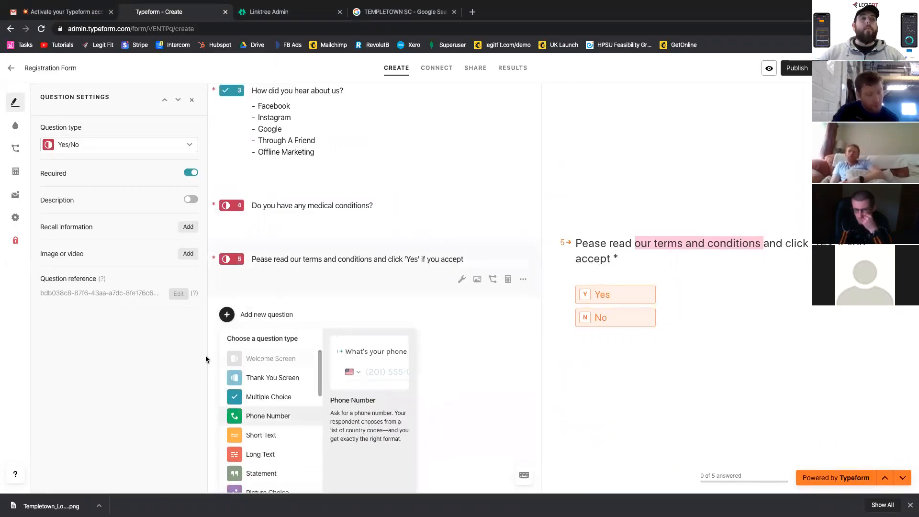
pyautogui.scroll(-4, 273, 476)
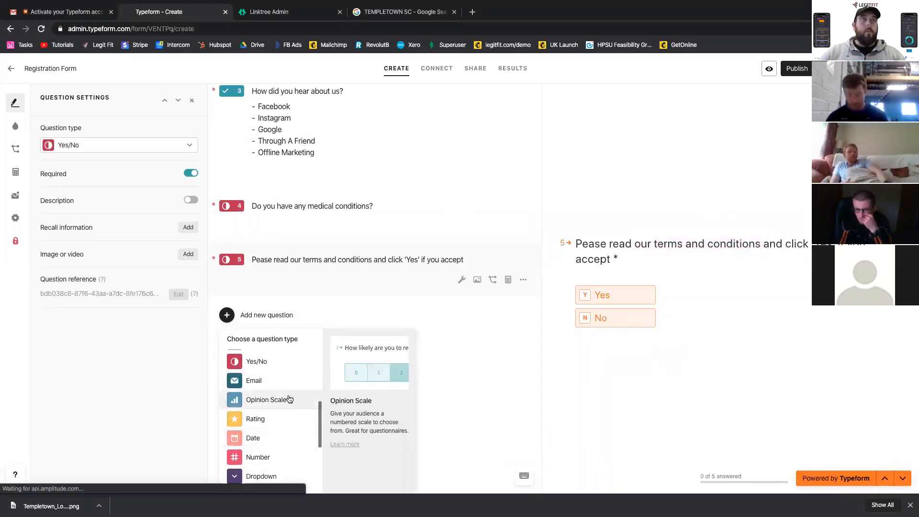
pyautogui.click(288, 399)
pyautogui.write('How would you rate your current Fitness level on a scale of 1 to 10? (10 being very fit)')
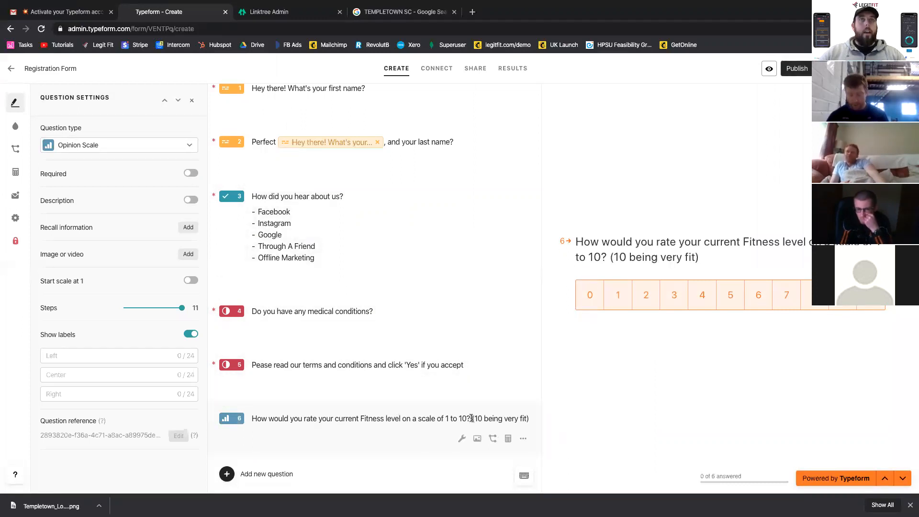
# - Move "(10 being very fit)" from the fitness question's title into its description and make the question required
pyautogui.moveTo(529, 417); pyautogui.dragTo(472, 414)
pyautogui.hotkey('ctrl', 'c')
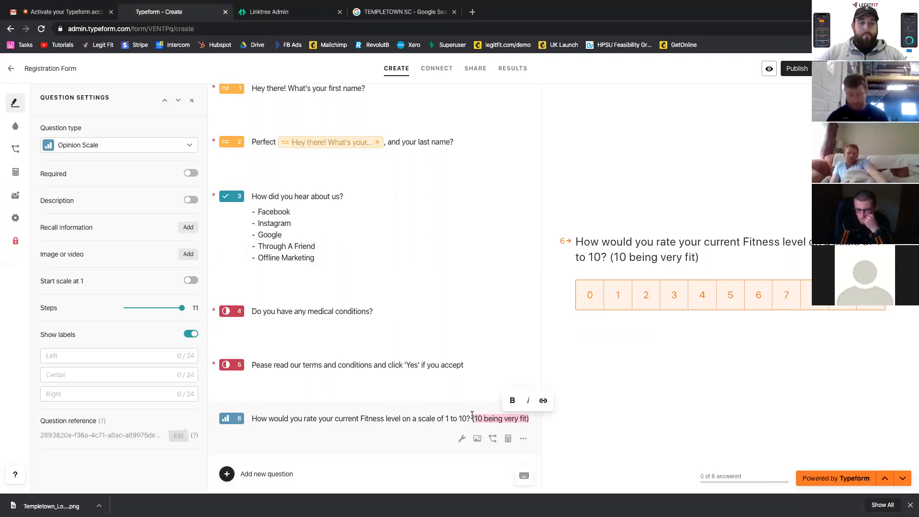
pyautogui.press('BackSpace')
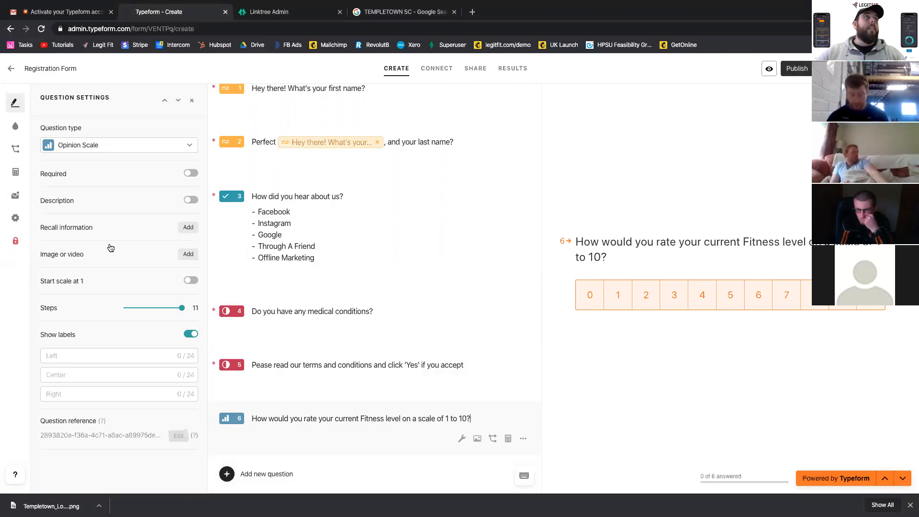
pyautogui.click(189, 201)
pyautogui.click(272, 423)
pyautogui.hotkey('ctrl', 'v')
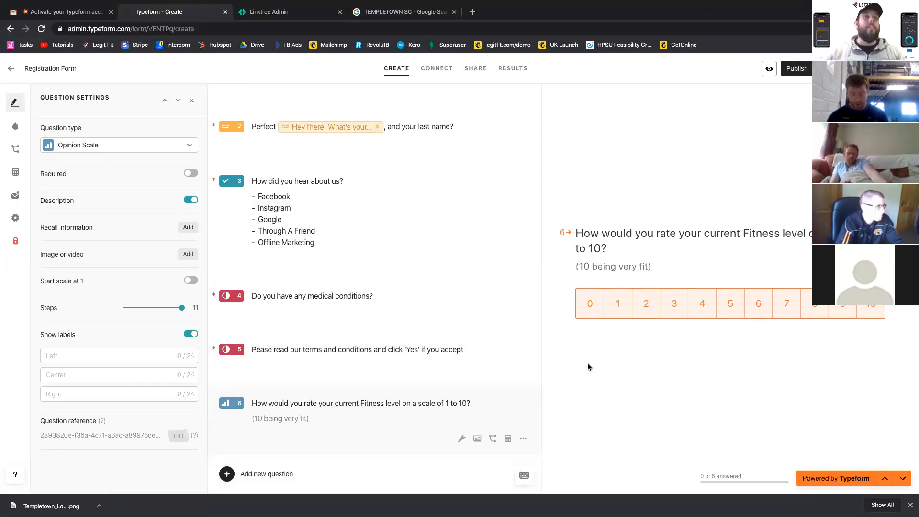
pyautogui.click(190, 173)
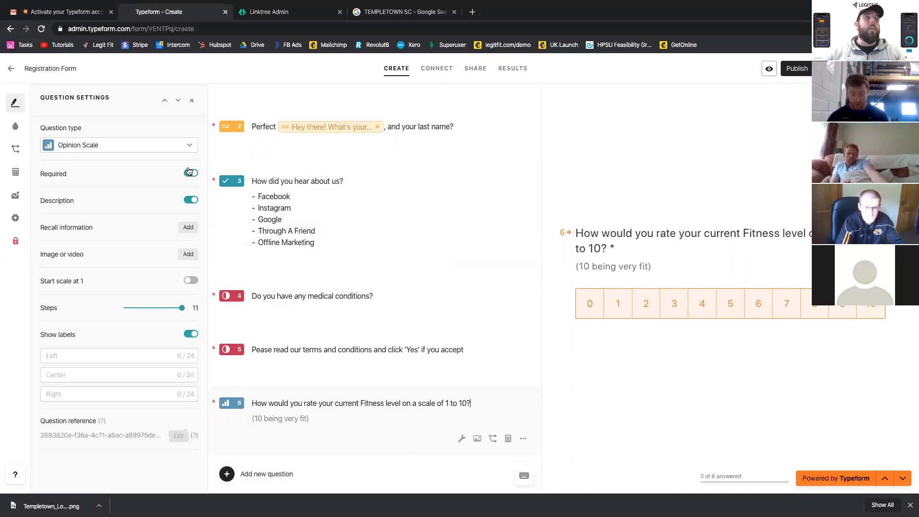
# - Add a Long Text question starting with "Ok great" followed by the recalled answer to the first-name question
pyautogui.click(252, 473)
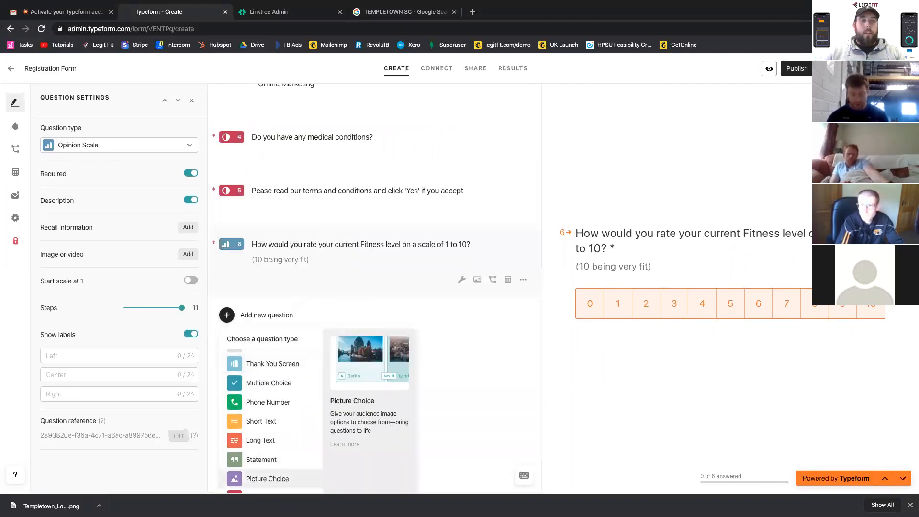
pyautogui.scroll(-1, 275, 433)
pyautogui.click(274, 433)
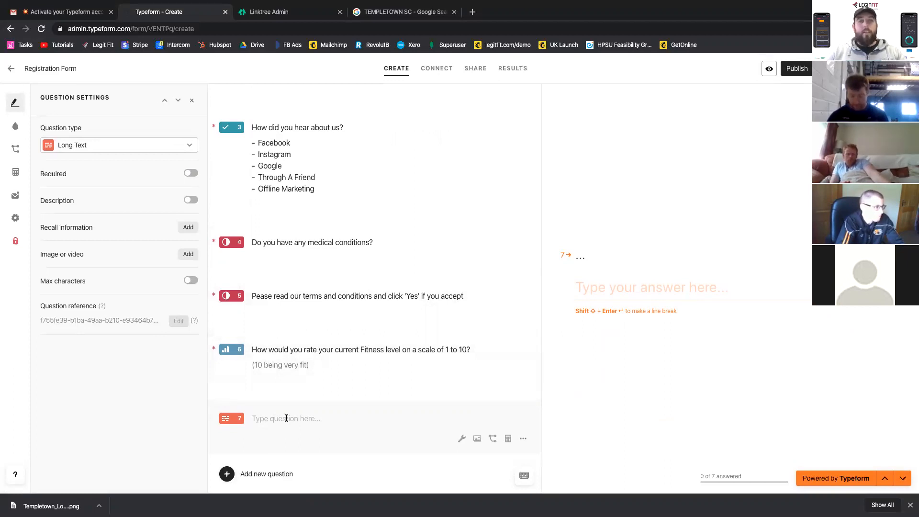
pyautogui.write('Ok great @')
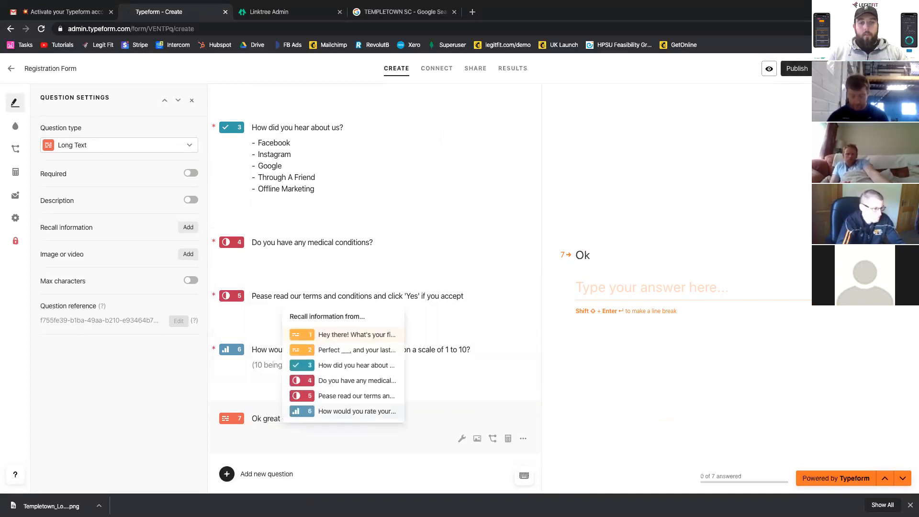
pyautogui.press('Return')
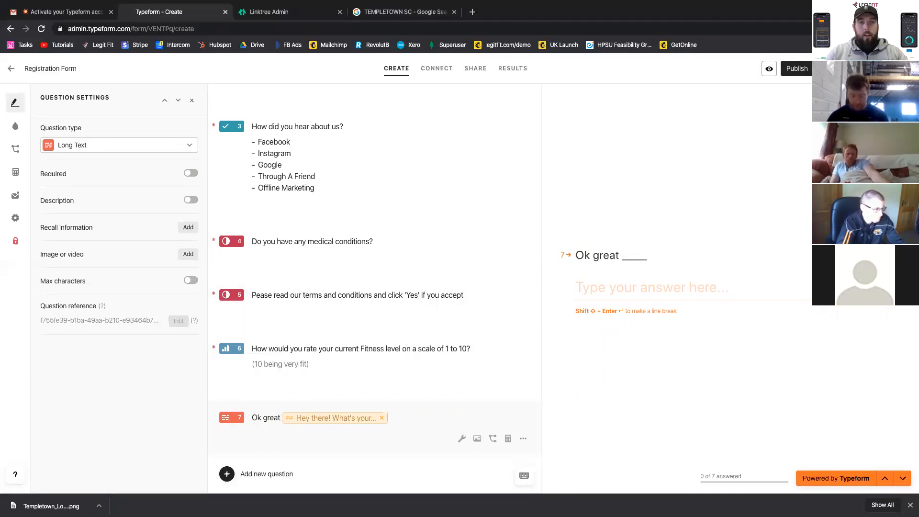
# - Complete the Long Text question's wording with ". Tell me about some of your short-term and long-term goals..."
pyautogui.write('. Tell me ')
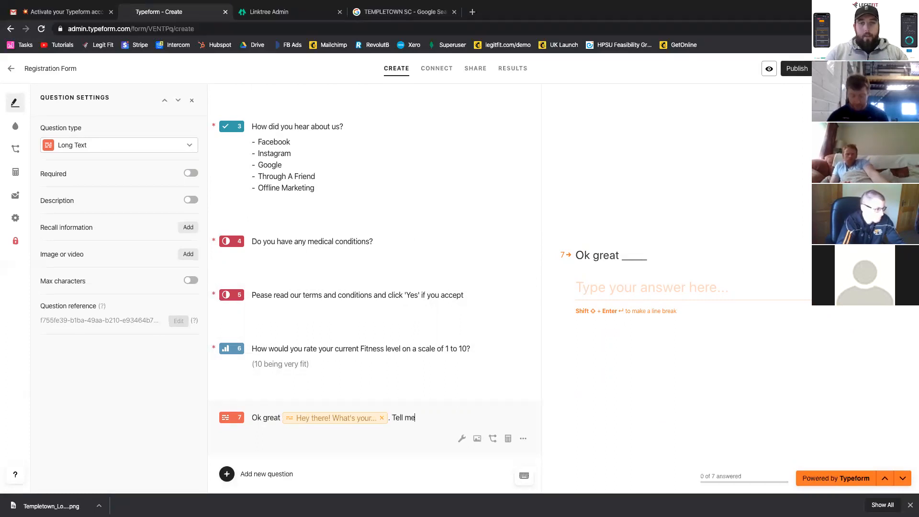
pyautogui.write('about some')
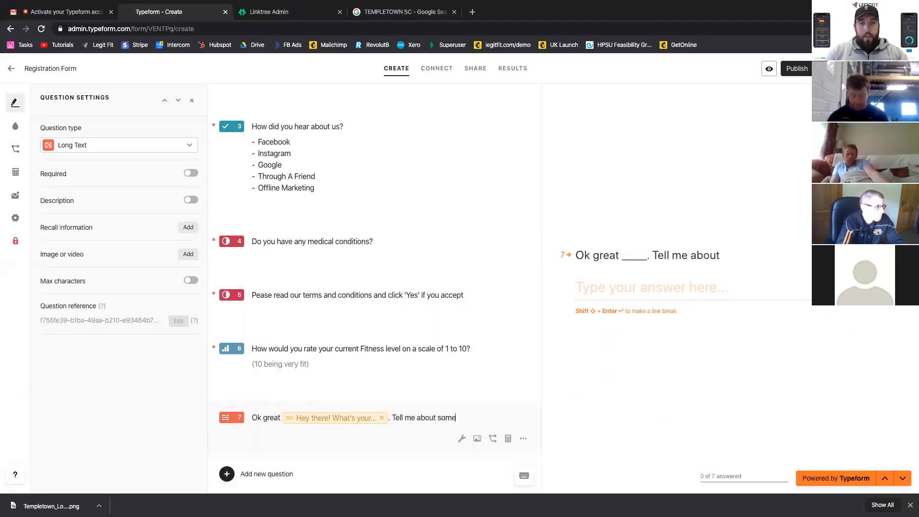
pyautogui.write(' of your shor')
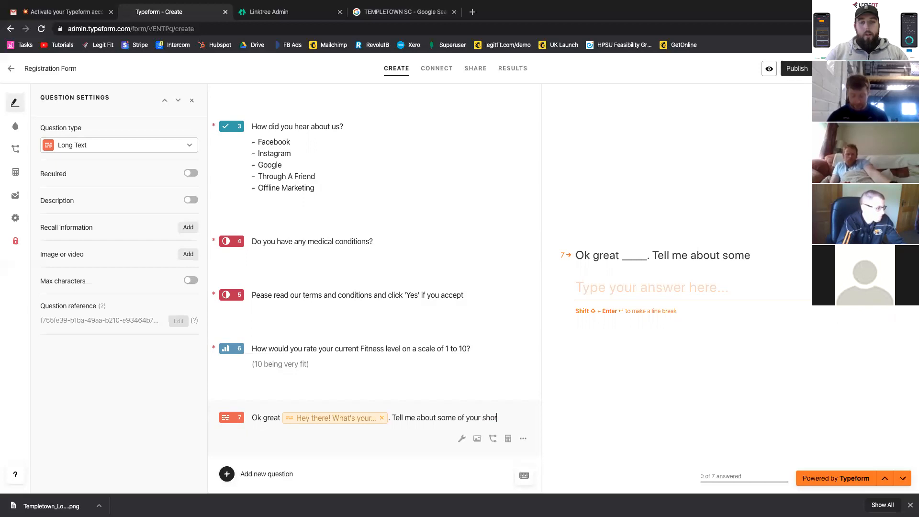
pyautogui.write('t-term')
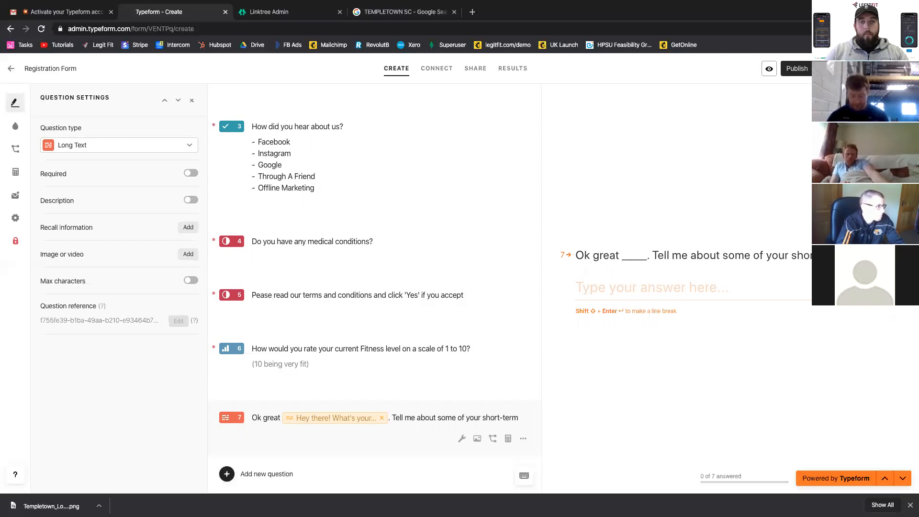
pyautogui.write(' and long-term ')
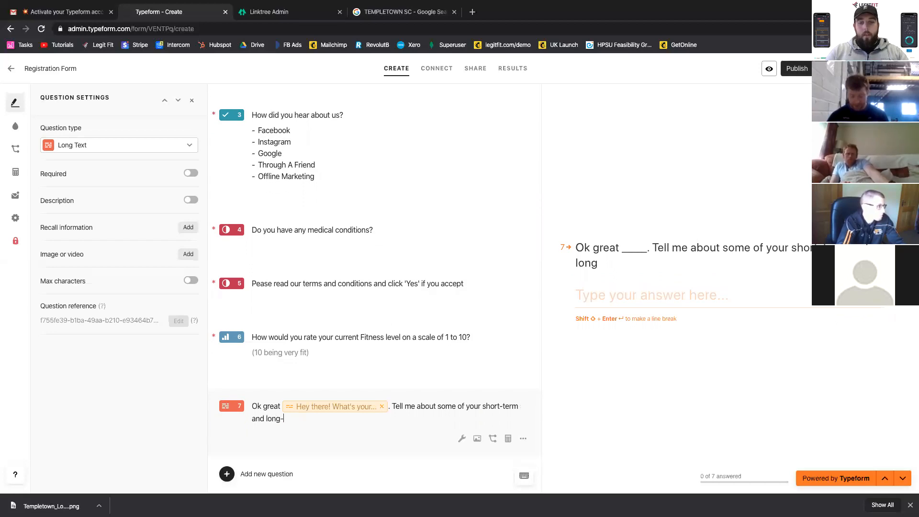
pyautogui.write('goals...')
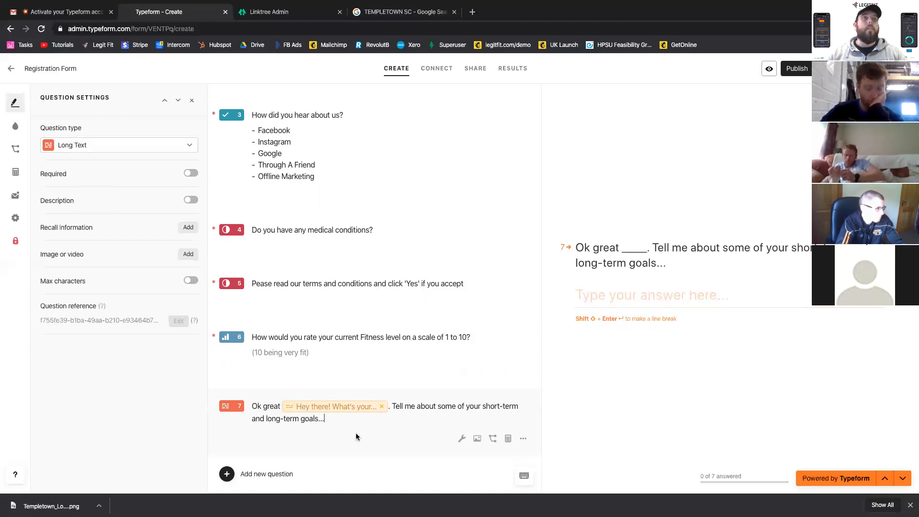
# - Add an Email question and paste in "What email address can we reach you at? This is only to get in touch, not to send spam"
pyautogui.click(259, 475)
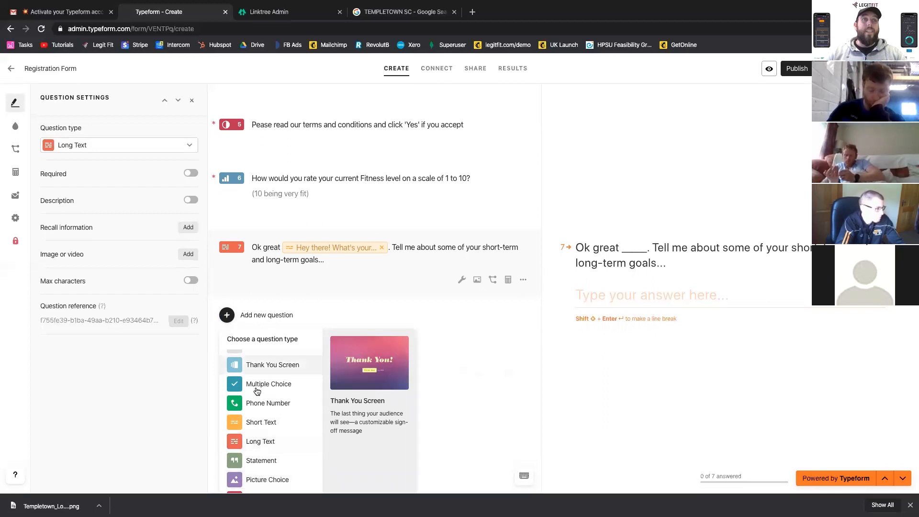
pyautogui.scroll(-2, 274, 416)
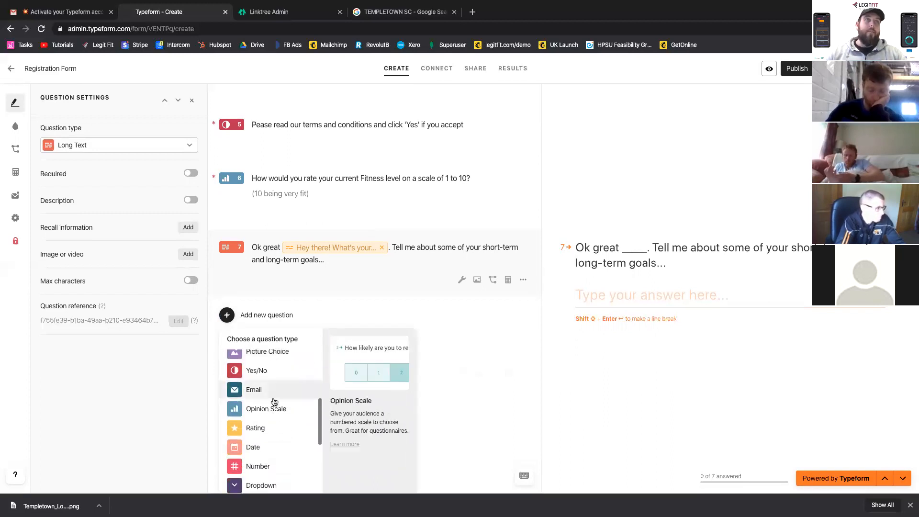
pyautogui.click(272, 388)
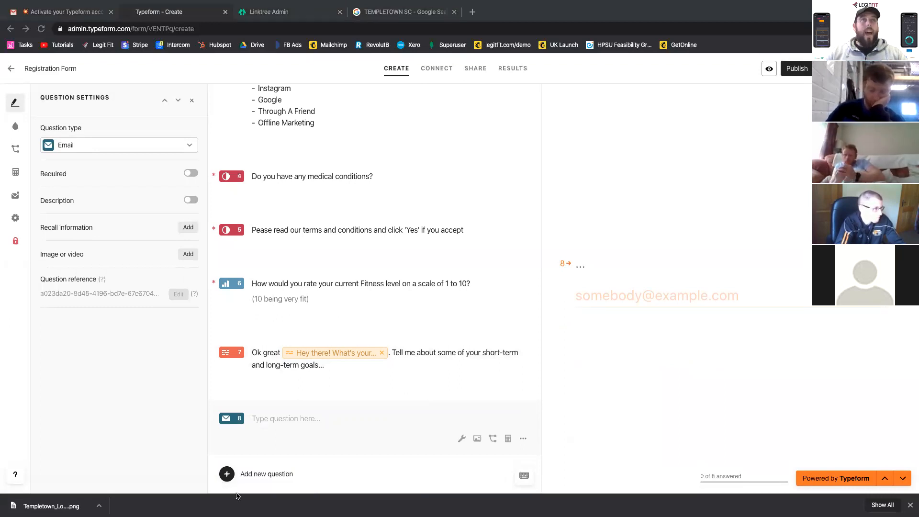
pyautogui.click(273, 414)
pyautogui.write('What email address can we reach you at?')
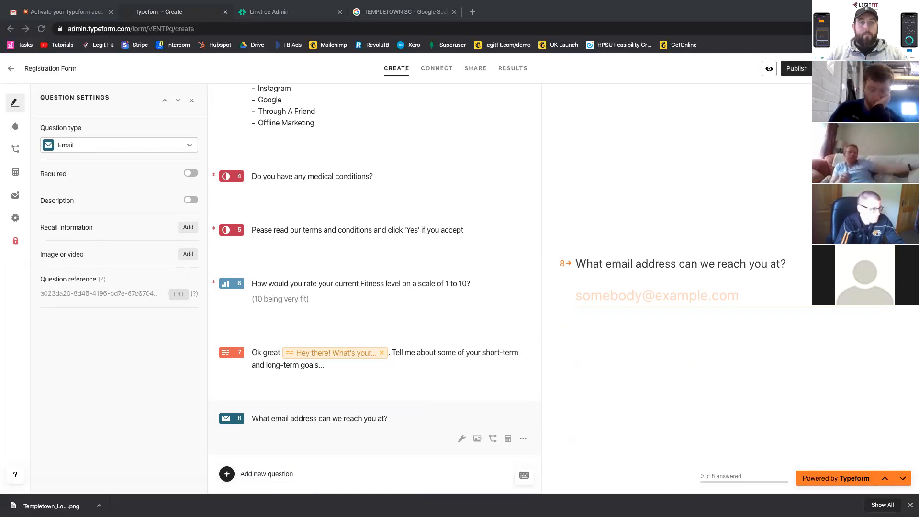
pyautogui.tripleClick(297, 419)
pyautogui.write('What email address can we reach you at? This is only to get in touch, not to send spam')
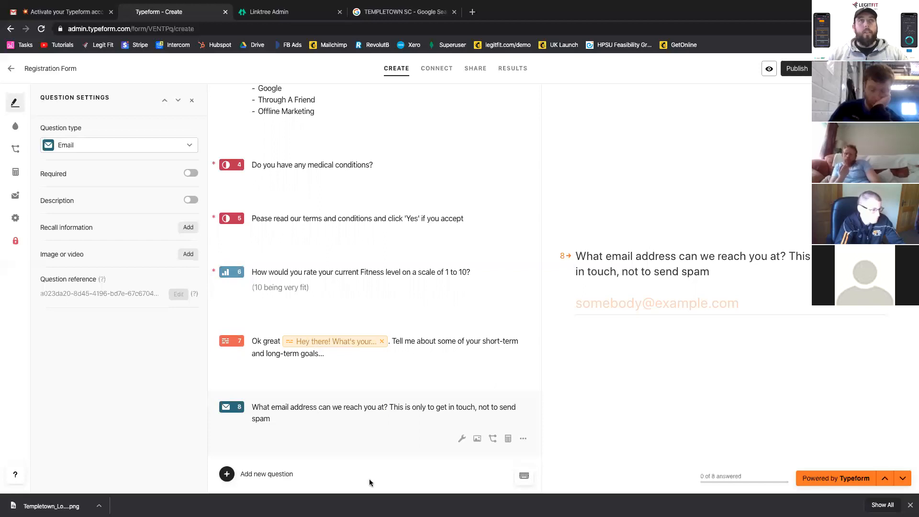
# - Make the email question required and paste in the description "We love GDPR, and GDPR loves us."
pyautogui.press('super+Tab')
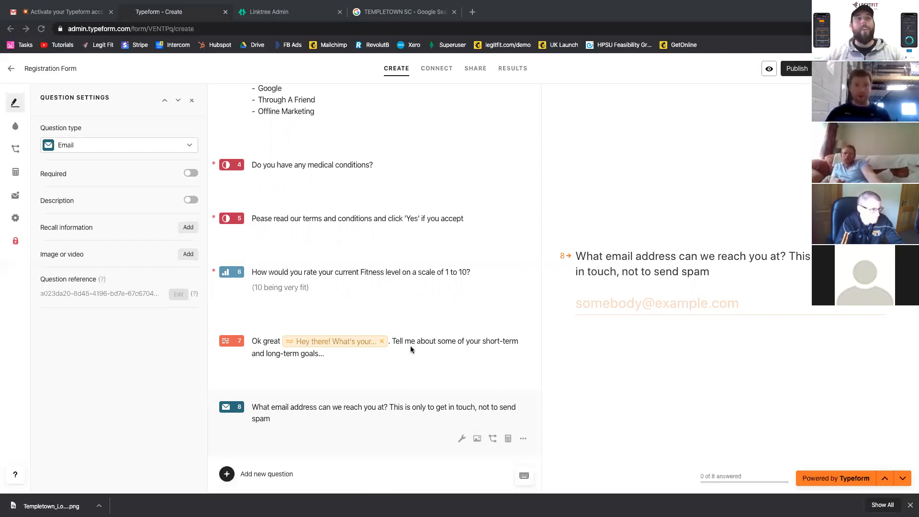
pyautogui.click(190, 173)
pyautogui.click(190, 203)
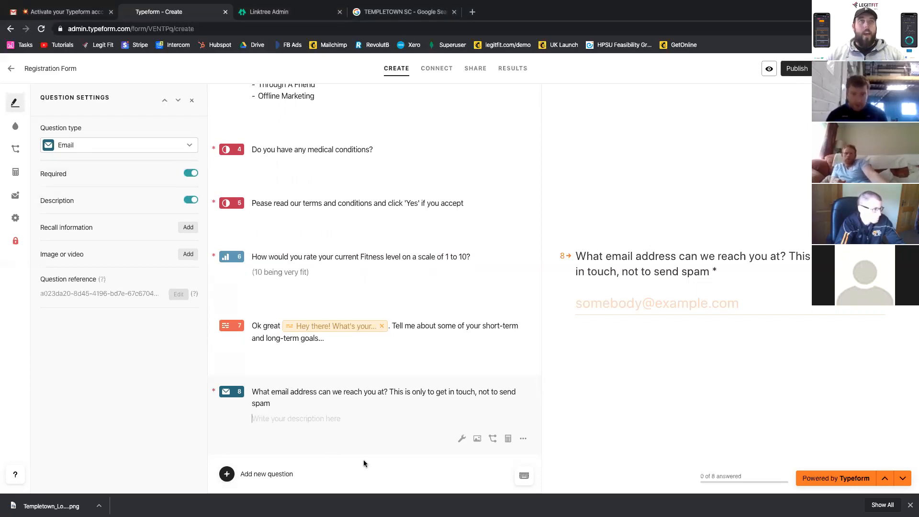
pyautogui.write('We love GDPR, and GDPR loves us.')
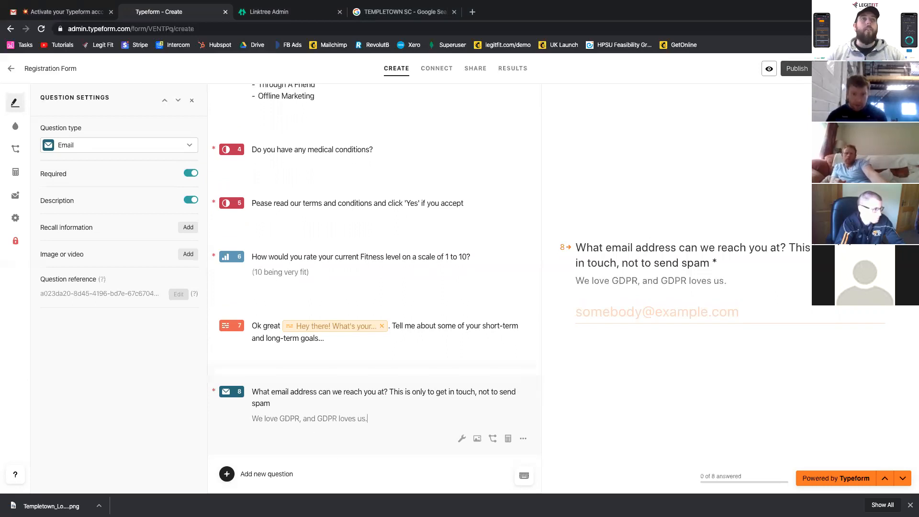
pyautogui.press('BackSpace')
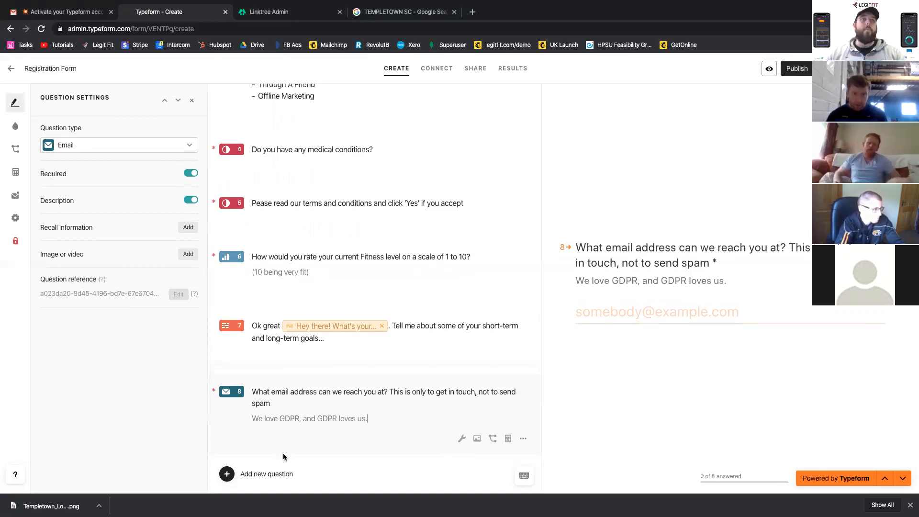
# - Add a required Phone Number question with Ireland as its default country code
pyautogui.click(264, 475)
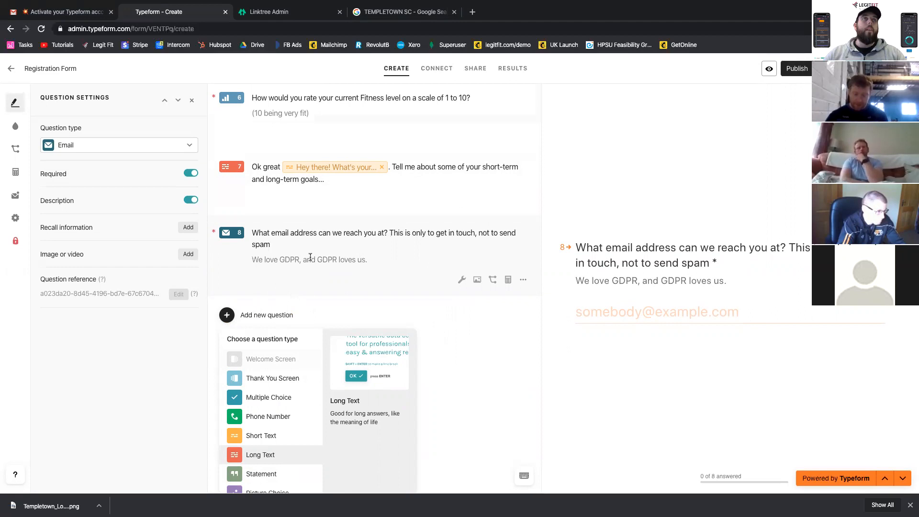
pyautogui.scroll(-3, 234, 416)
pyautogui.scroll(3, 260, 421)
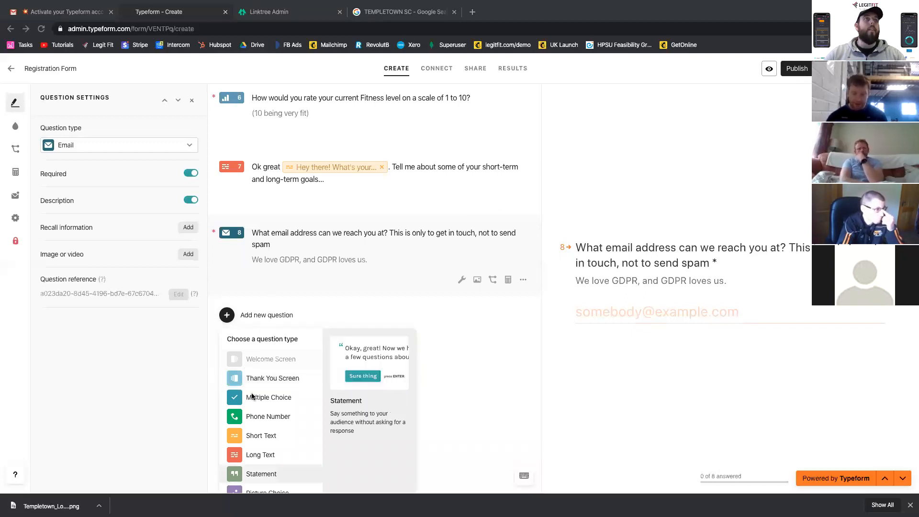
pyautogui.click(257, 419)
pyautogui.click(191, 174)
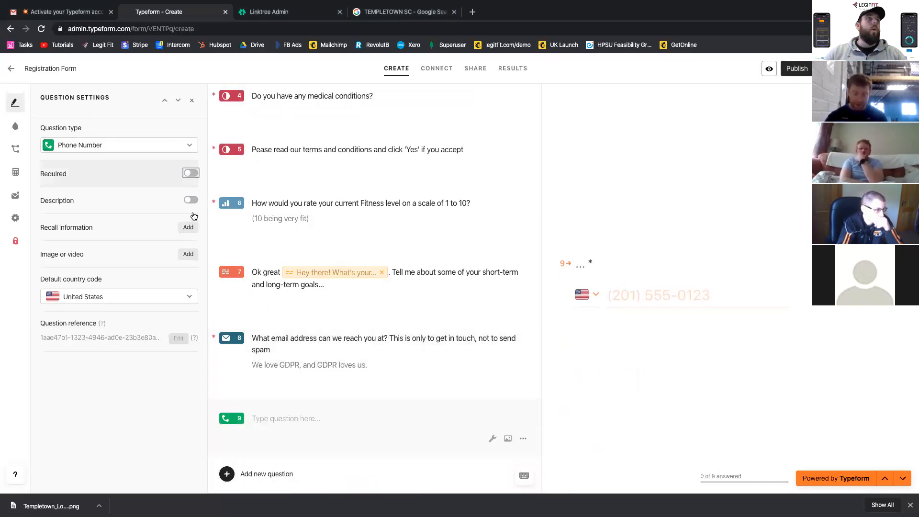
pyautogui.click(132, 296)
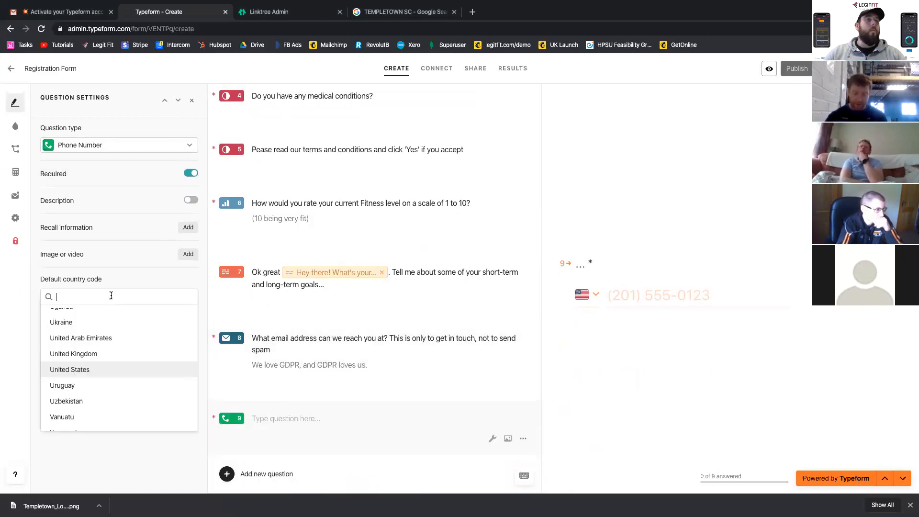
pyautogui.write('ire')
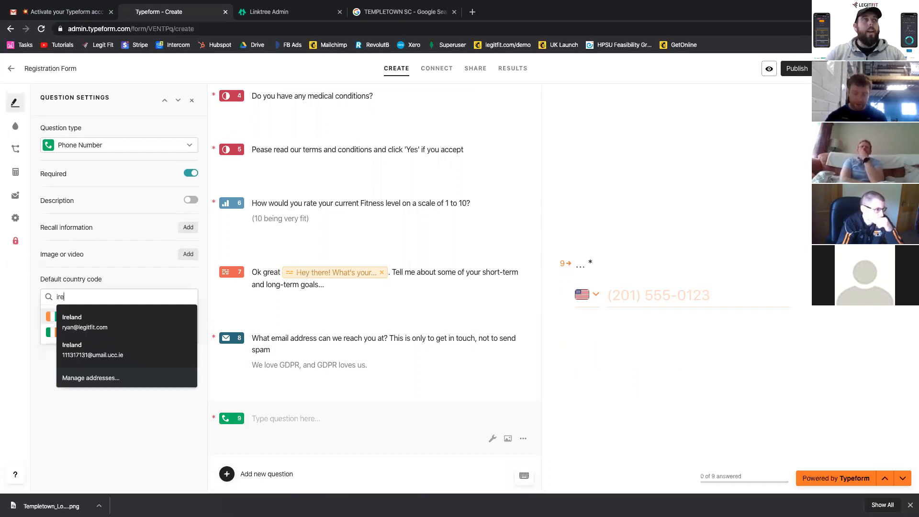
pyautogui.click(47, 331)
# - Word the phone question "... and finally, what's your number" followed by the recalled first-name answer and a question mark
pyautogui.click(280, 413)
pyautogui.write('..')
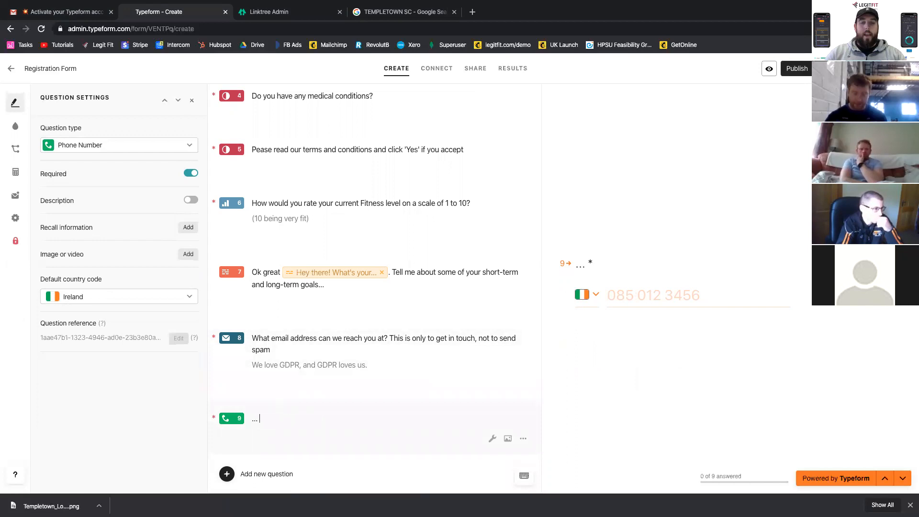
pyautogui.write('. and finally, wha')
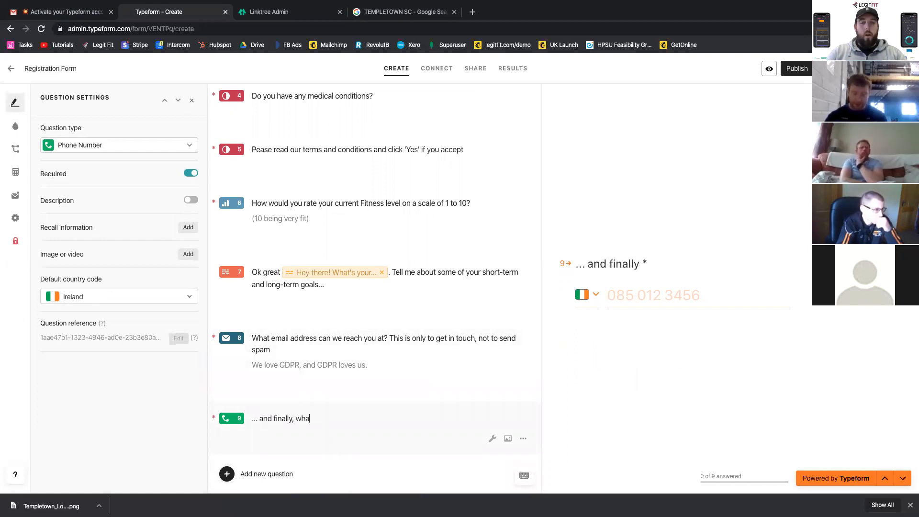
pyautogui.write("t's your ")
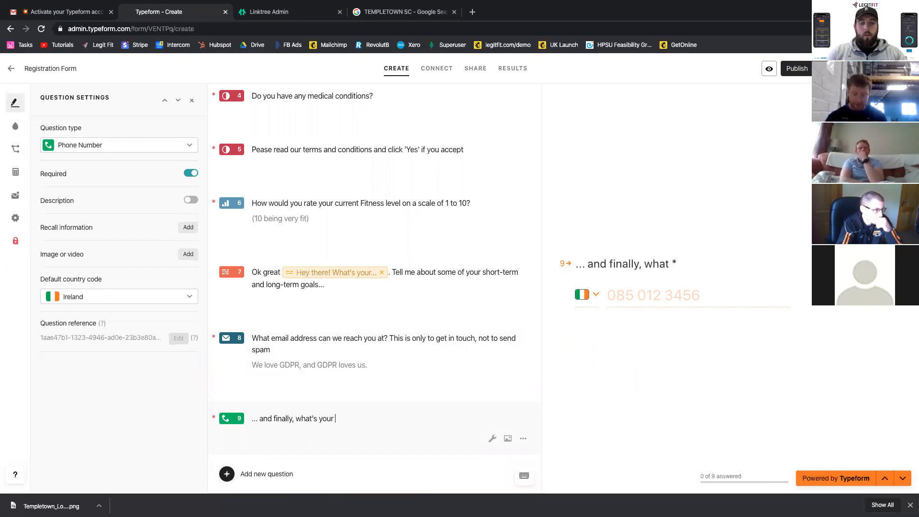
pyautogui.write('number')
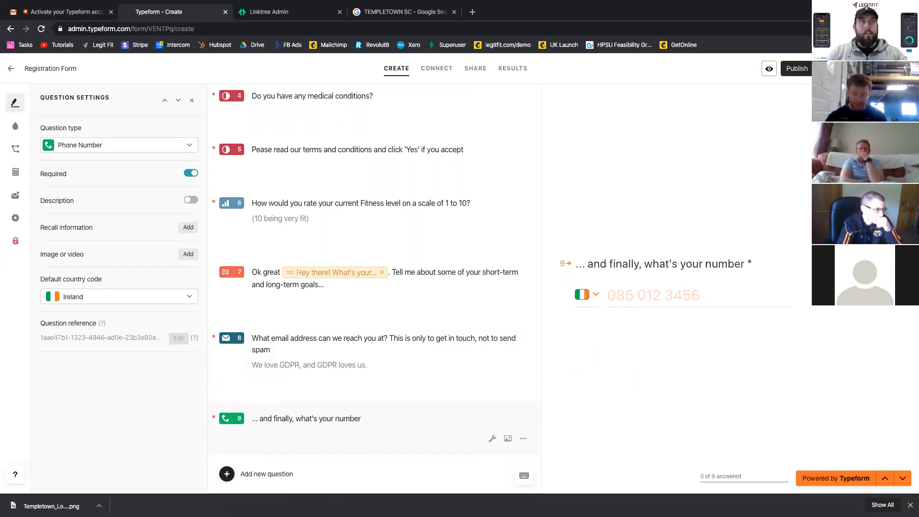
pyautogui.write('@')
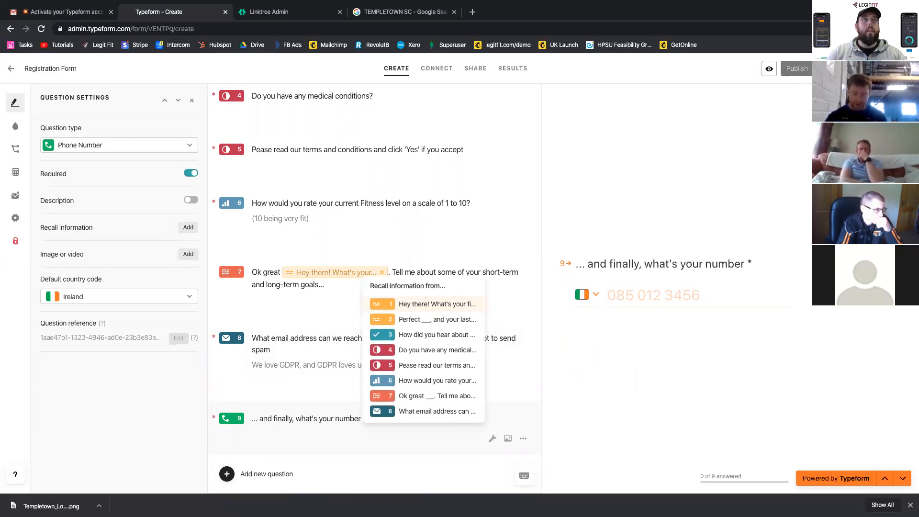
pyautogui.press('Return')
pyautogui.write('?')
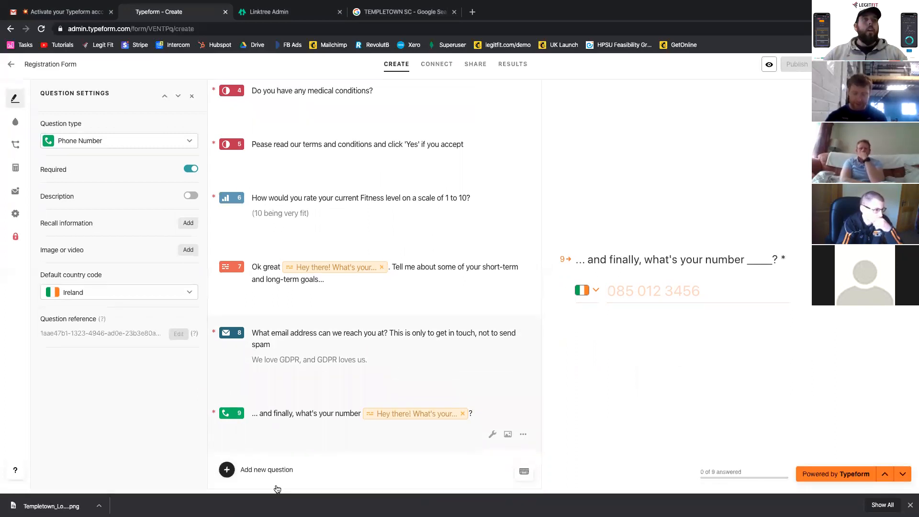
# - Add a Statement, paste in "Thanks for registering - You'll be hearing from us shortly!" and remove the extra blank lines
pyautogui.click(259, 477)
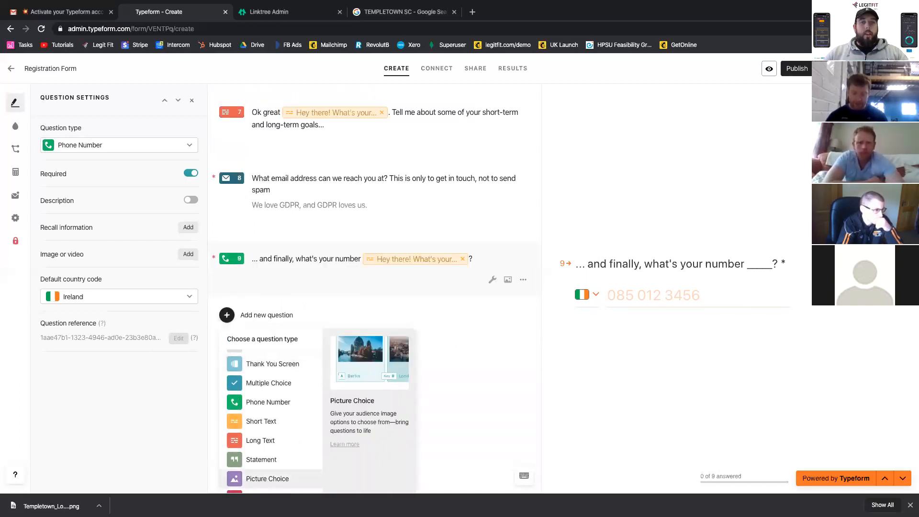
pyautogui.scroll(-2, 259, 474)
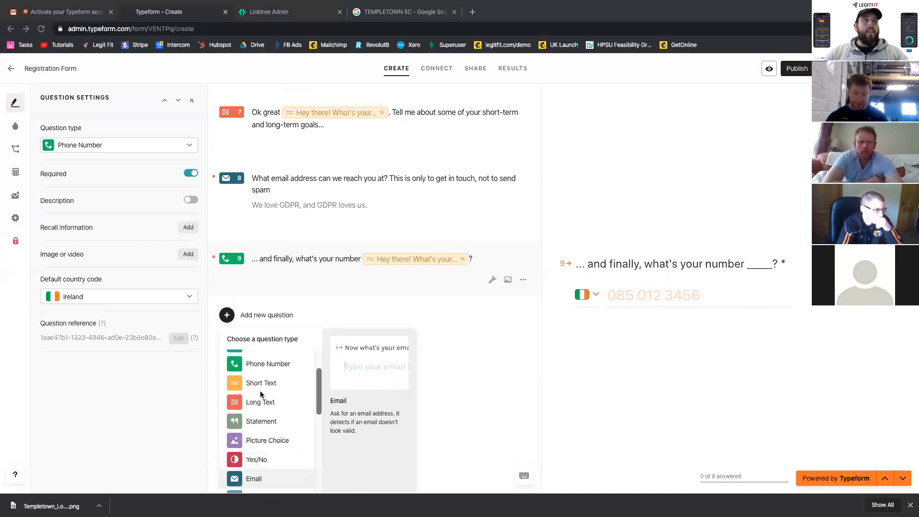
pyautogui.click(322, 433)
pyautogui.write("Thanks for registering - You'll be hearing from us shortly!")
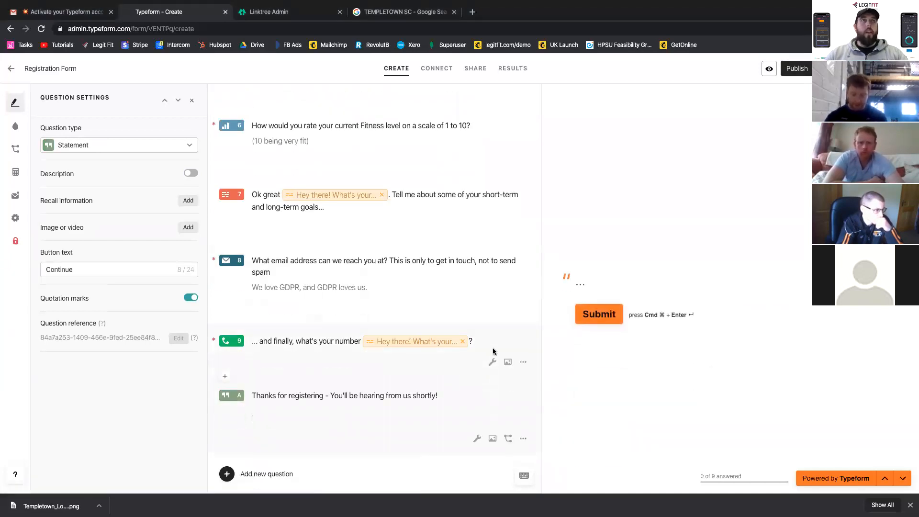
pyautogui.press('BackSpace')
pyautogui.press('BackSpace')
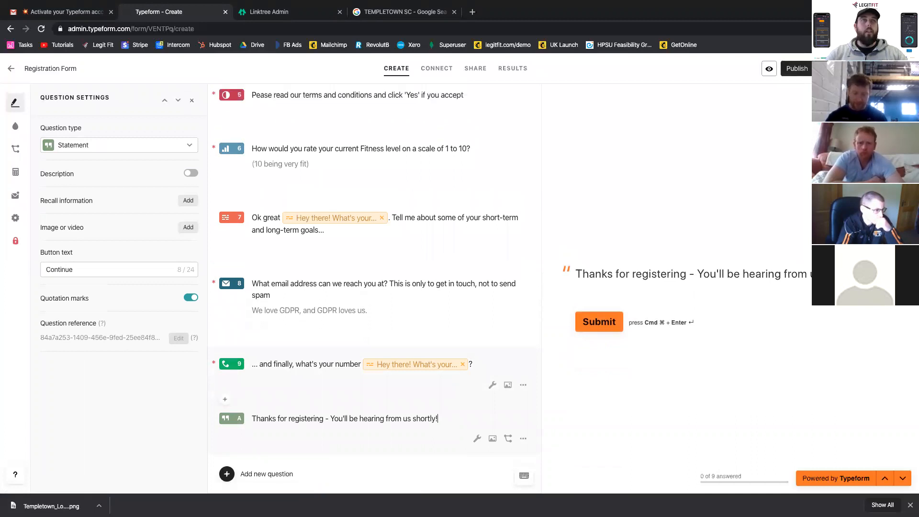
pyautogui.click(324, 418)
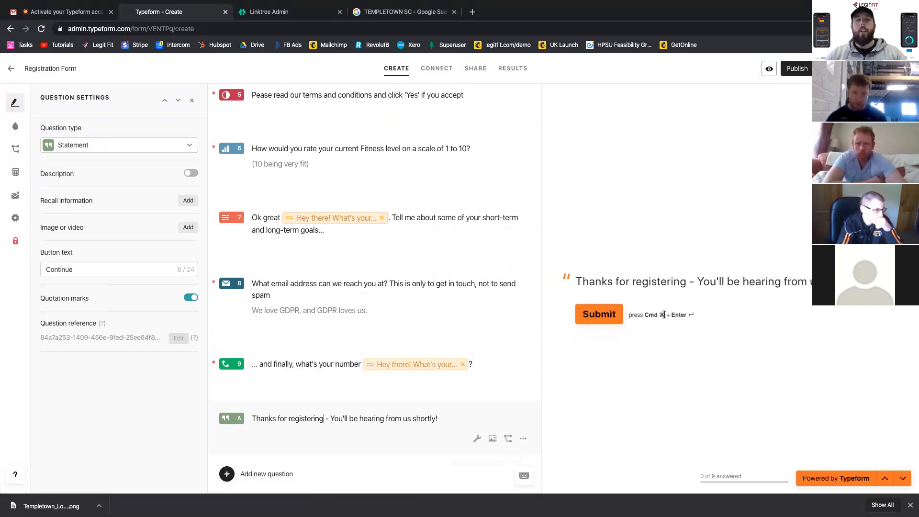
# - Preview the form from its welcome screen and answer the first-name and last-name questions with sample names
pyautogui.scroll(10, 309, 169)
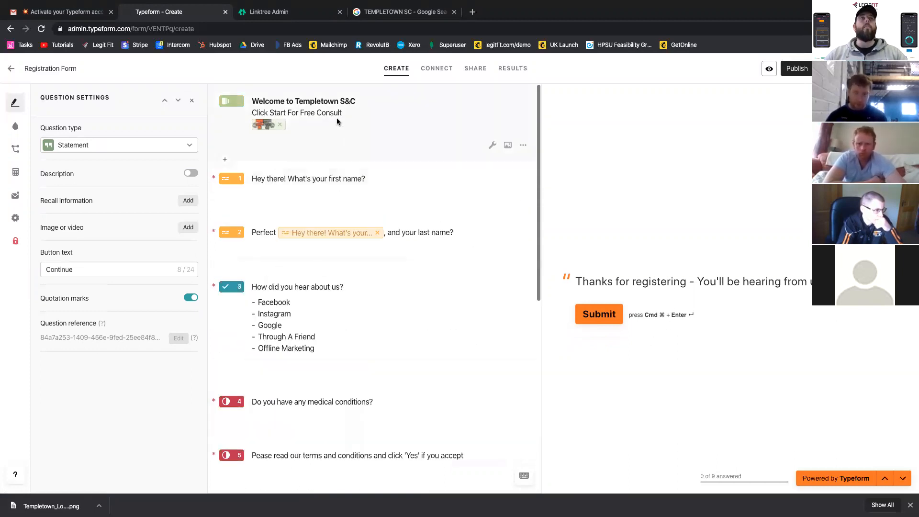
pyautogui.scroll(10, 708, 140)
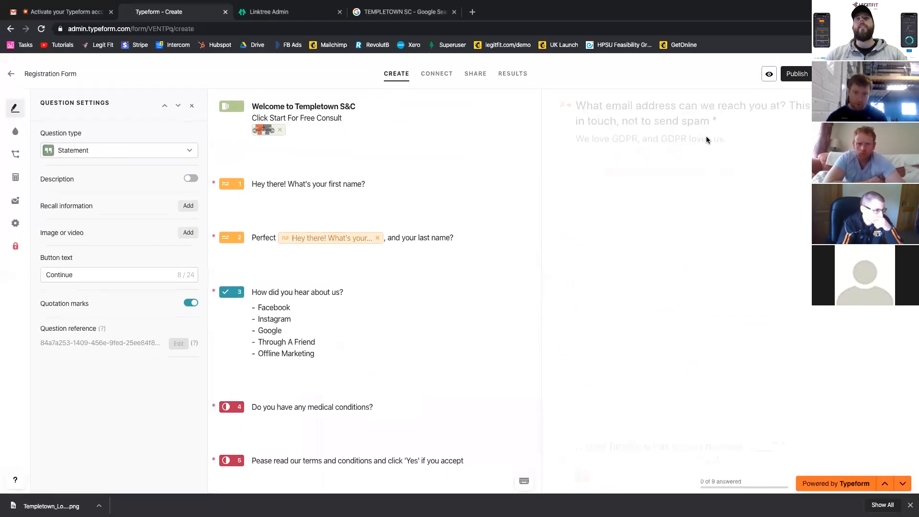
pyautogui.scroll(10, 705, 138)
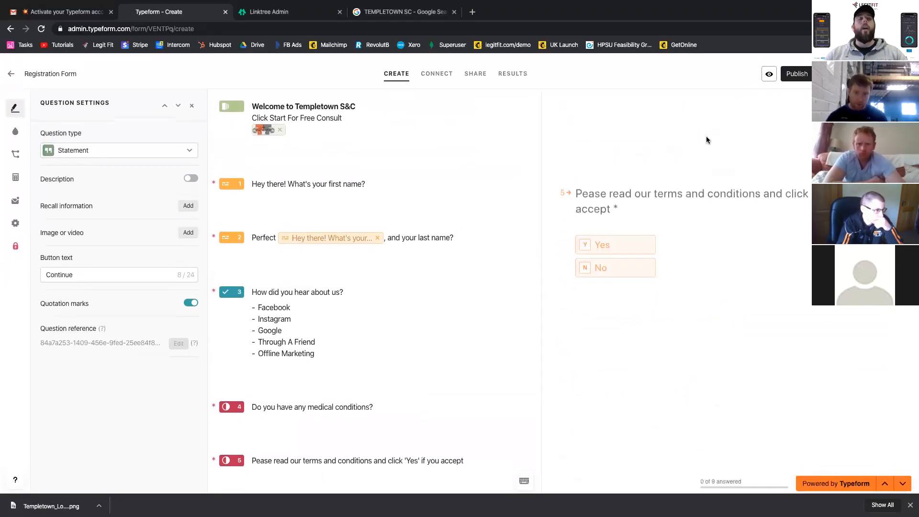
pyautogui.scroll(10, 707, 139)
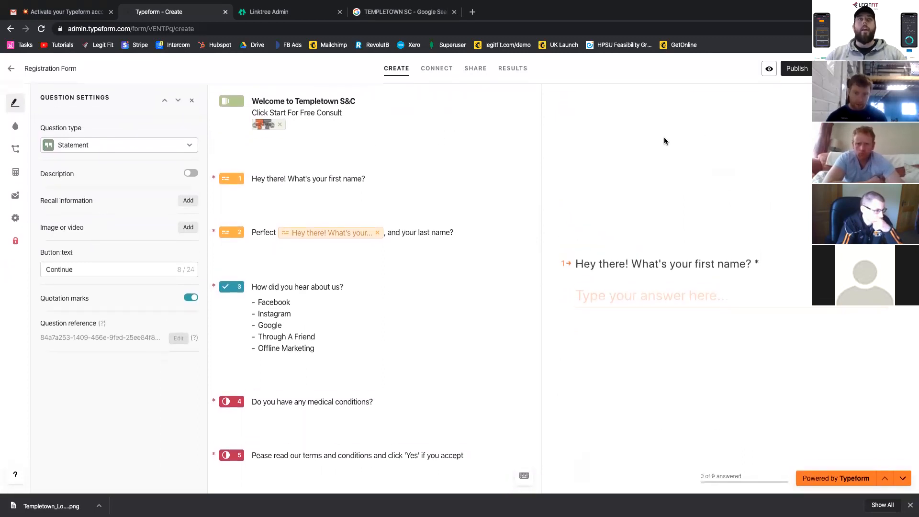
pyautogui.click(319, 97)
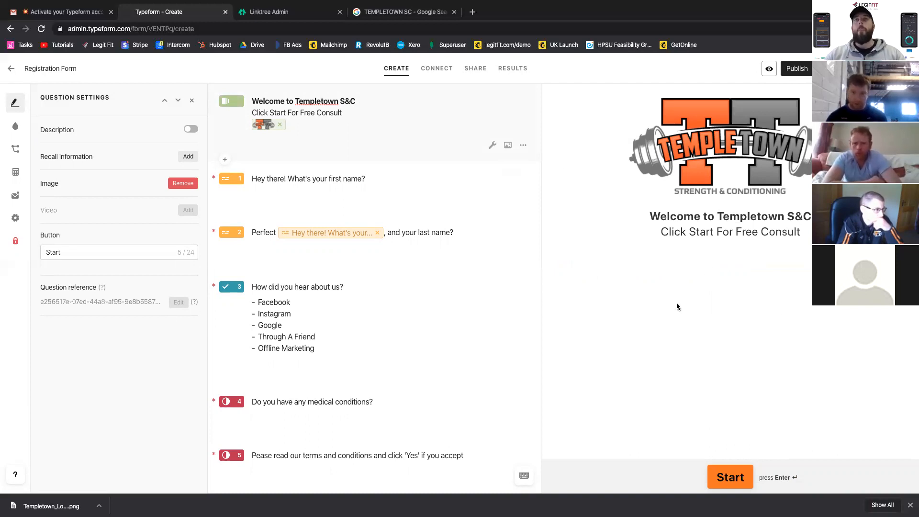
pyautogui.click(737, 480)
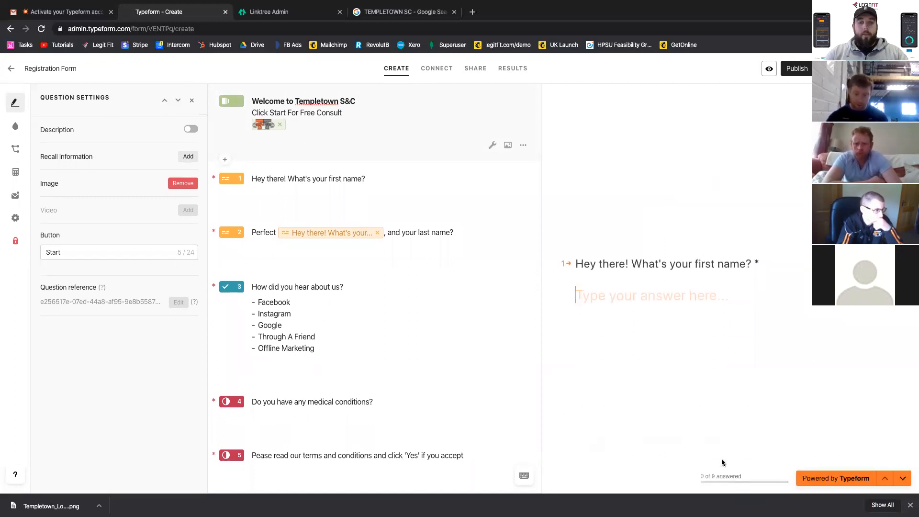
pyautogui.press('Return')
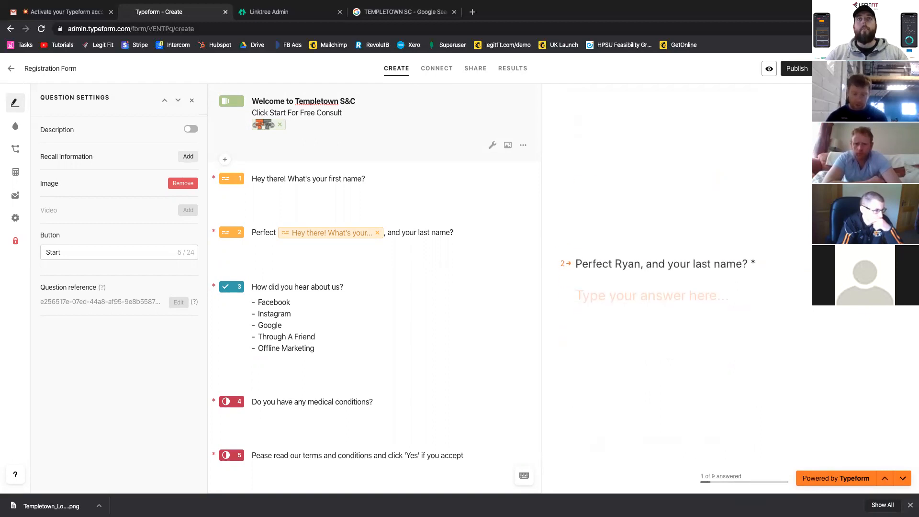
pyautogui.press('Return')
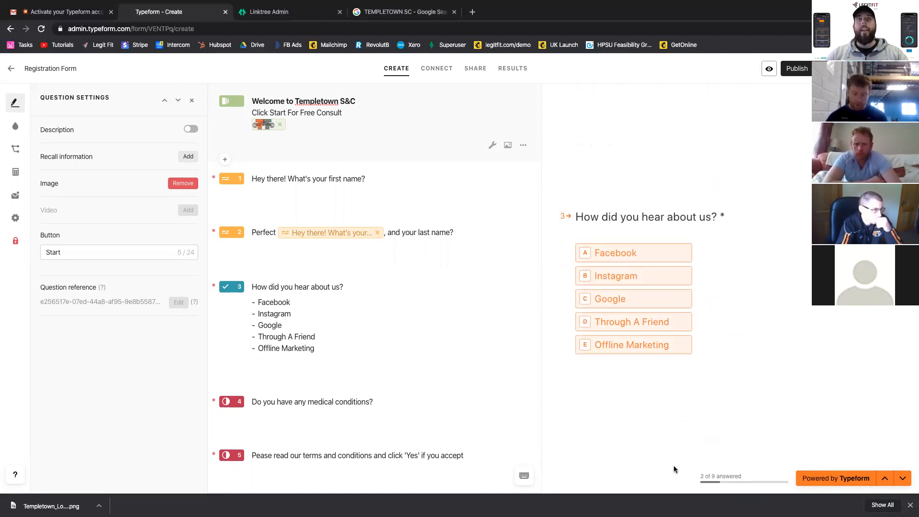
# - Answer the previewed questions with Facebook, No for medical conditions, Yes for the terms, fitness level 7 and the goal "Gains"
pyautogui.press('a')
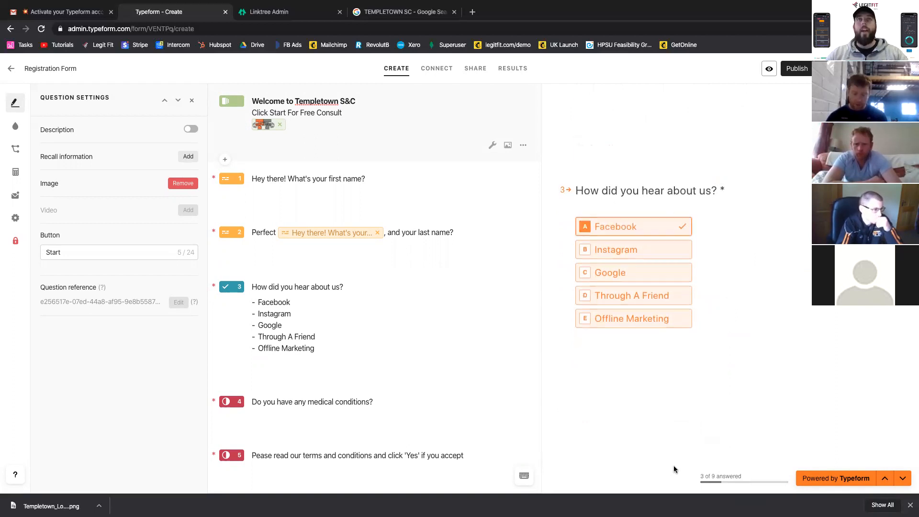
pyautogui.press('n')
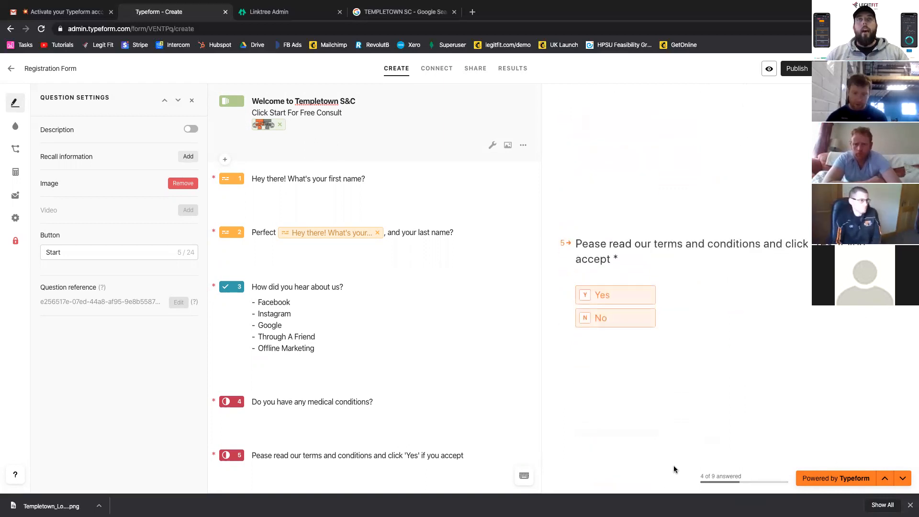
pyautogui.press('y')
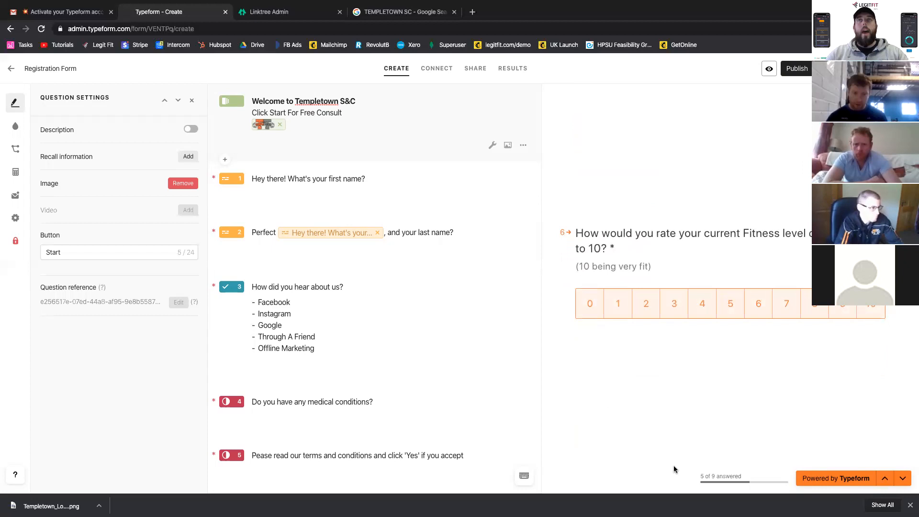
pyautogui.click(786, 304)
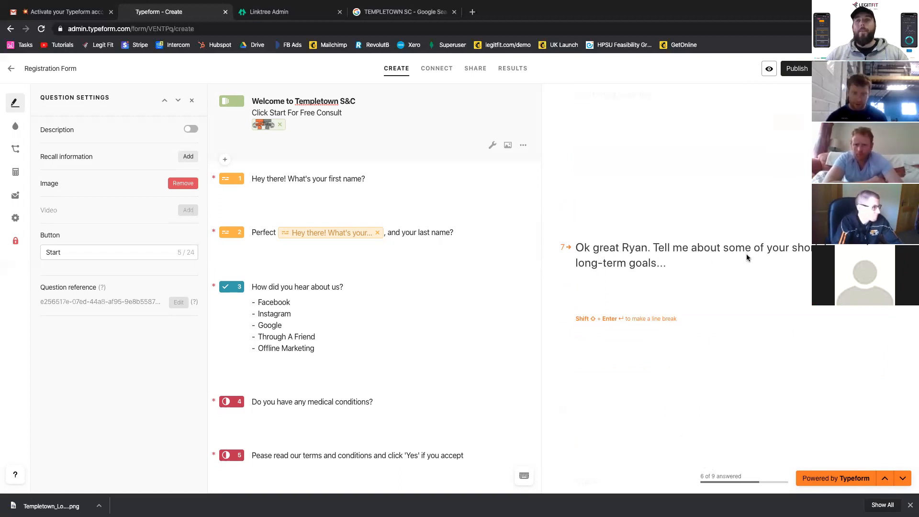
pyautogui.write('Gains')
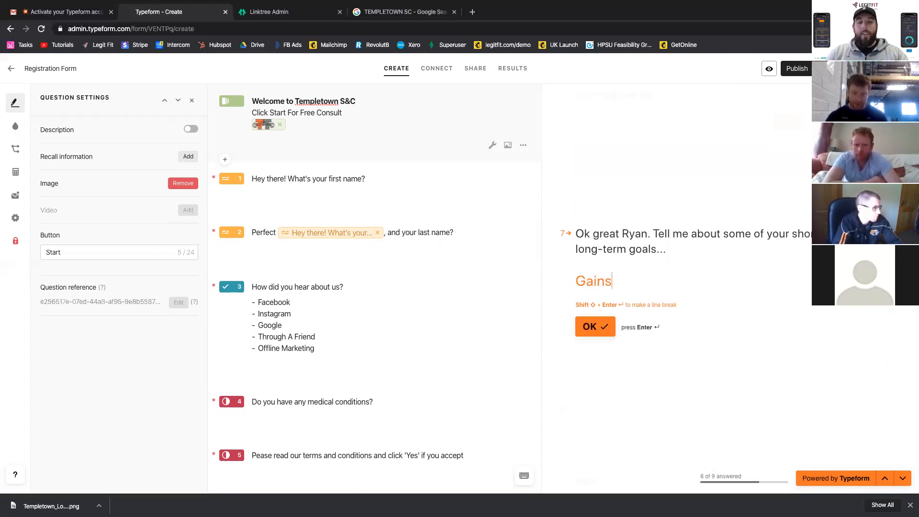
pyautogui.press('Return')
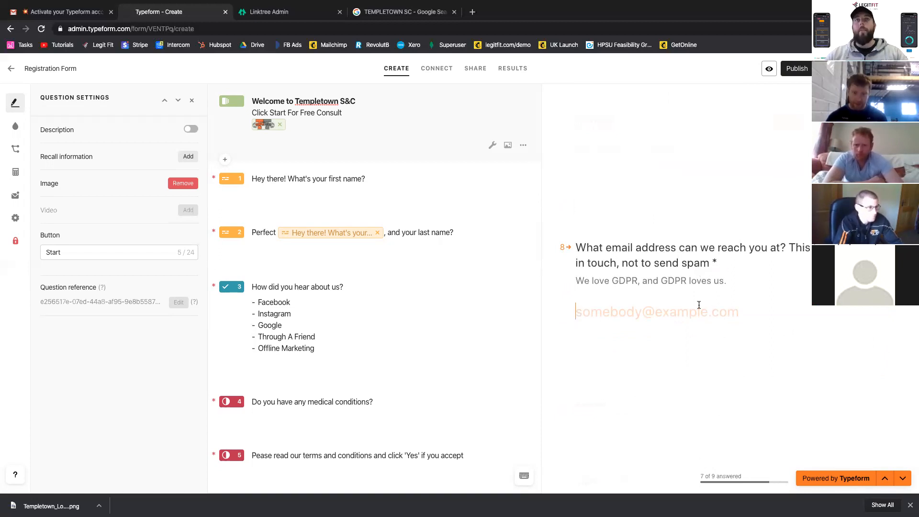
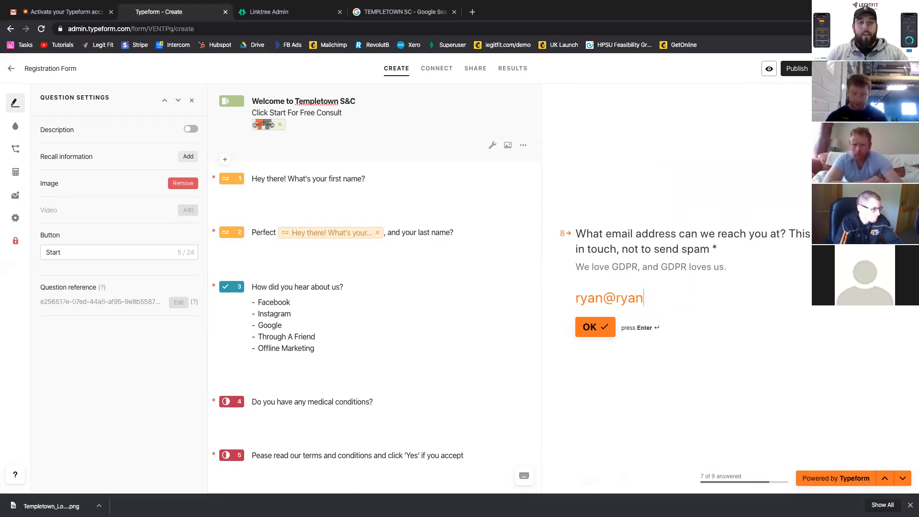
# - Complete the preview by submitting a sample e-mail address and a sample phone number
pyautogui.press('Return')
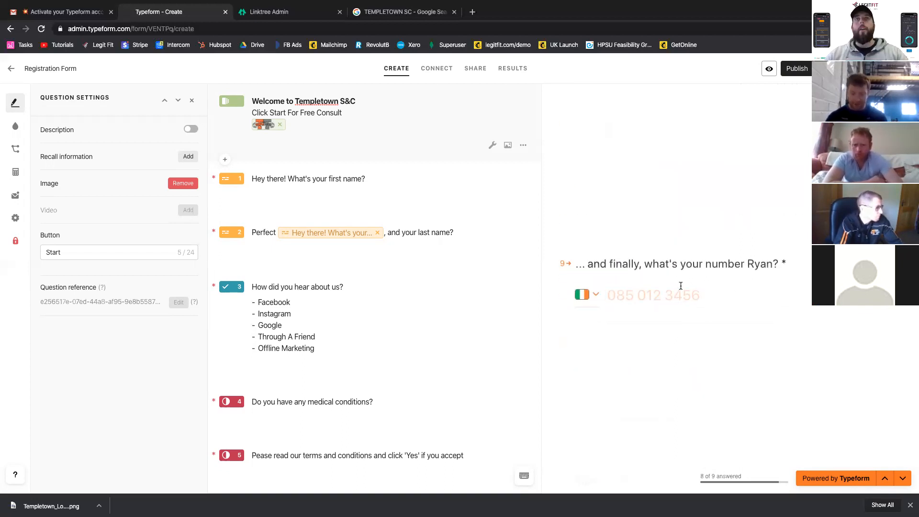
pyautogui.write('087 777 7777')
pyautogui.press('Return')
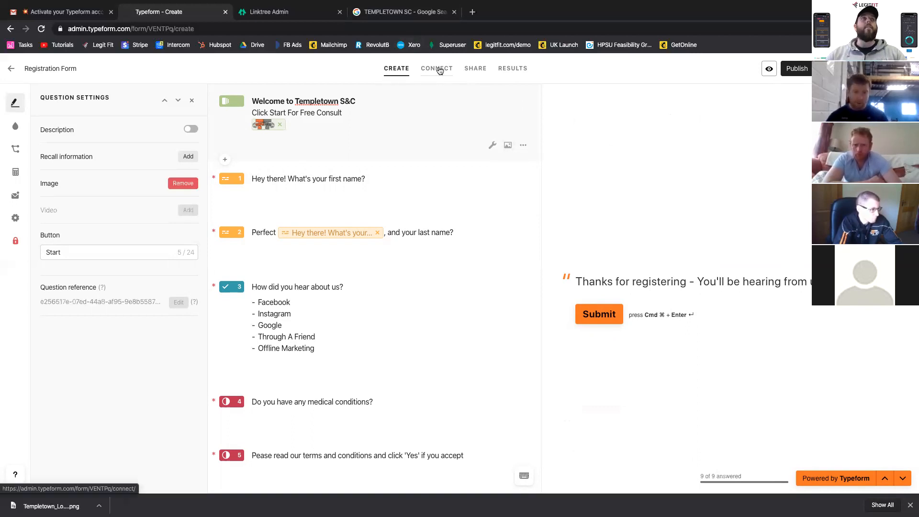
# - Publish the registration form and start connecting it to Google Sheets
pyautogui.click(803, 70)
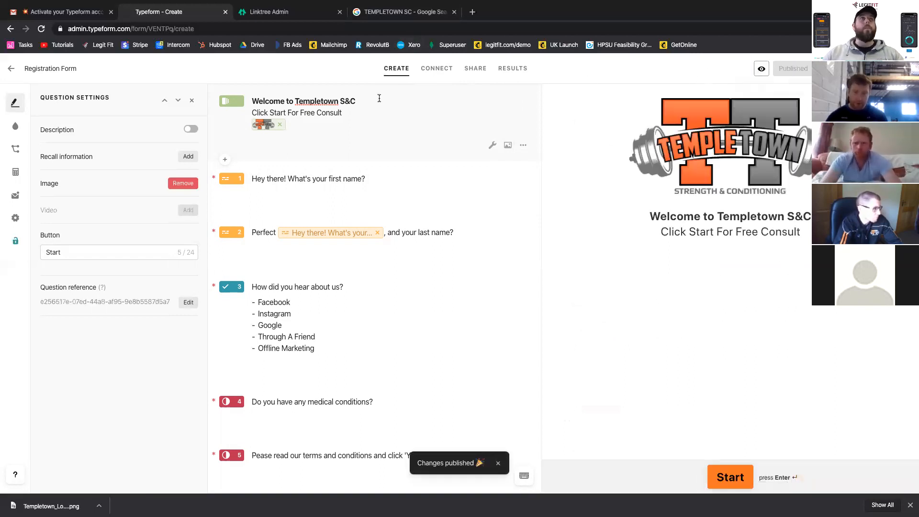
pyautogui.click(440, 77)
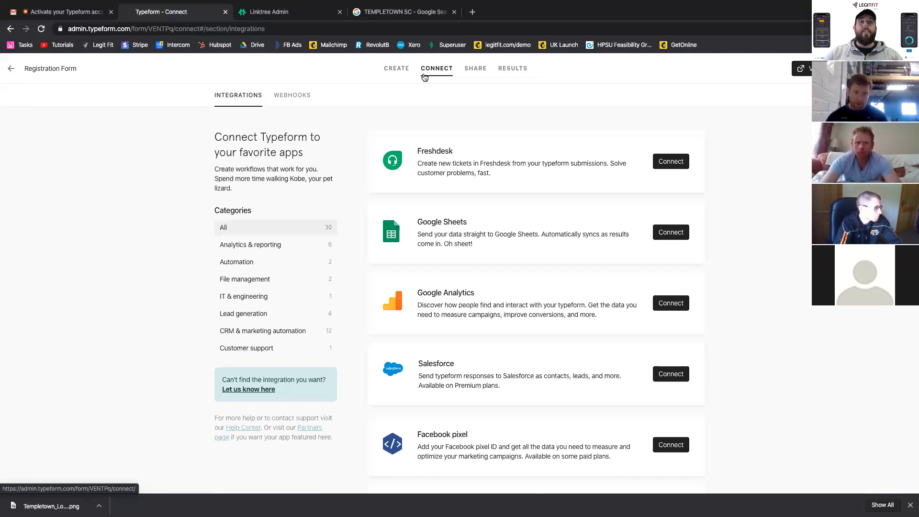
pyautogui.click(662, 232)
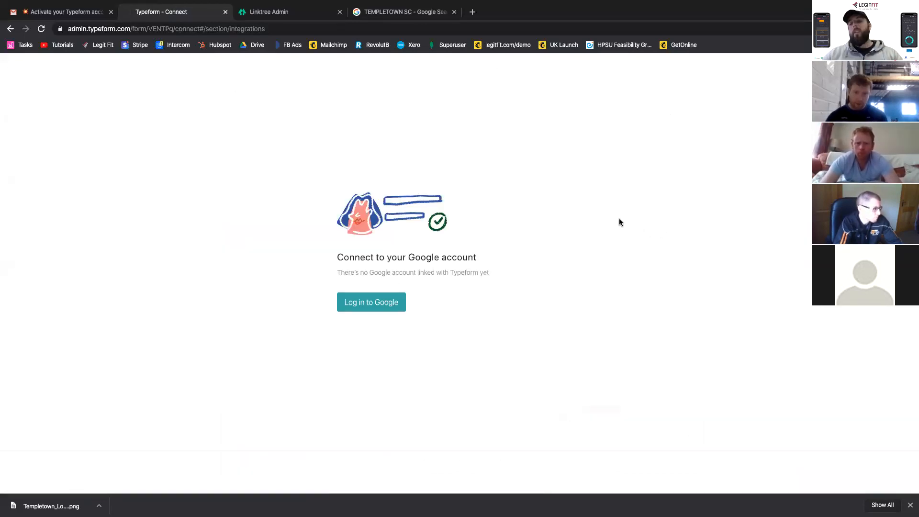
# - Log in with the client's Google account, verify it on the phone and grant Typeform access
pyautogui.click(359, 309)
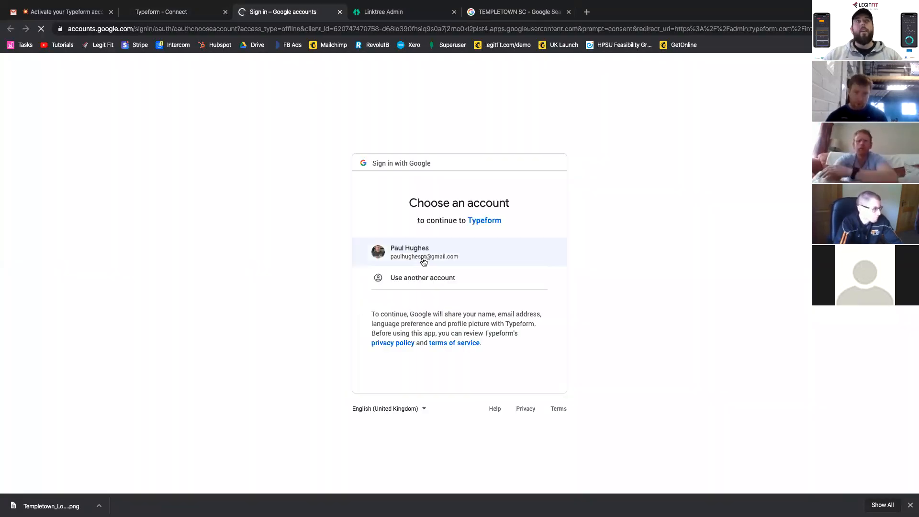
pyautogui.click(423, 254)
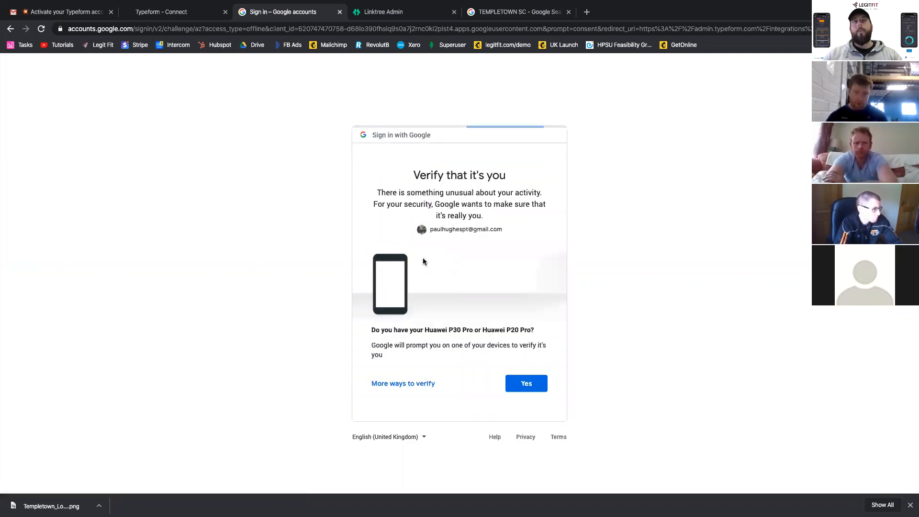
pyautogui.click(519, 384)
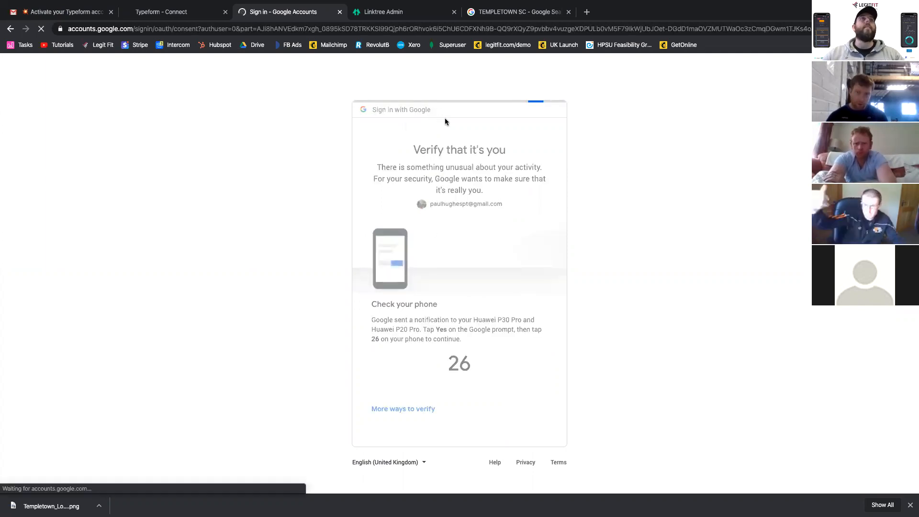
pyautogui.click(523, 379)
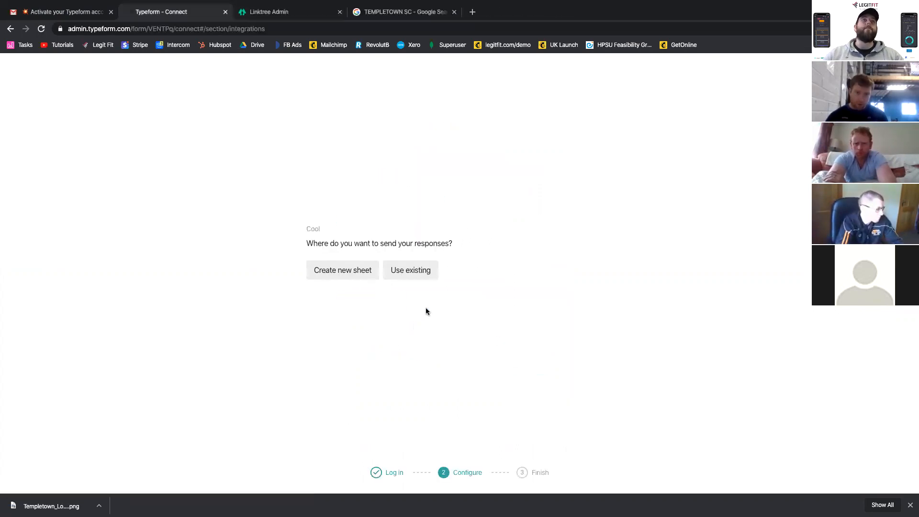
# - Send the responses to a new spreadsheet named "Registration Form" and activate the Google Sheets integration
pyautogui.click(362, 274)
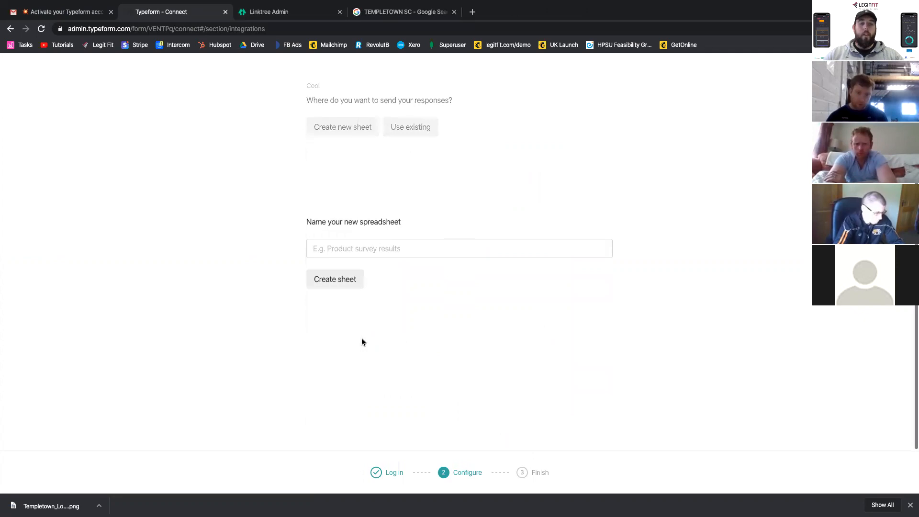
pyautogui.click(344, 250)
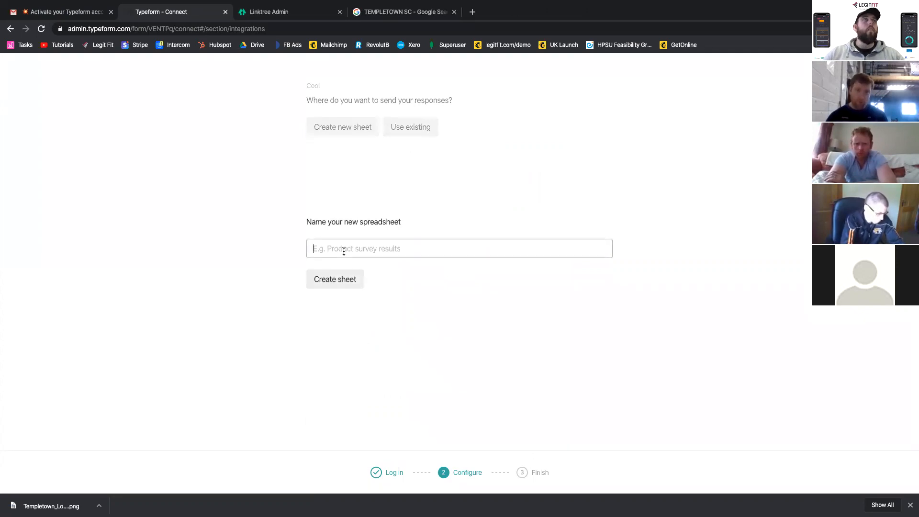
pyautogui.write('R')
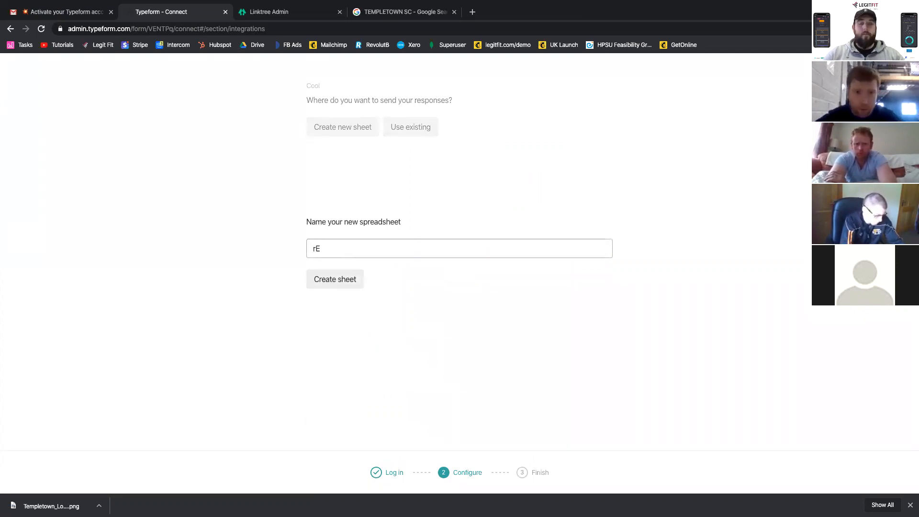
pyautogui.write('egistration Form')
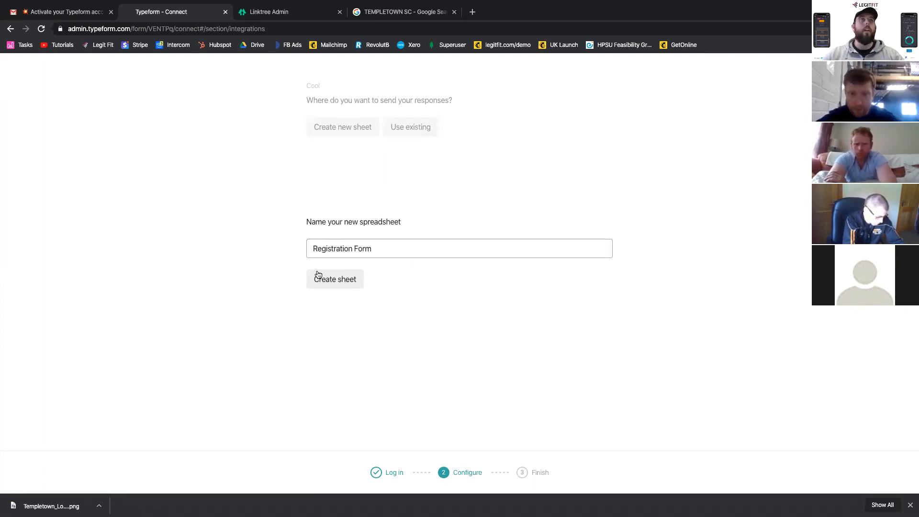
pyautogui.click(318, 275)
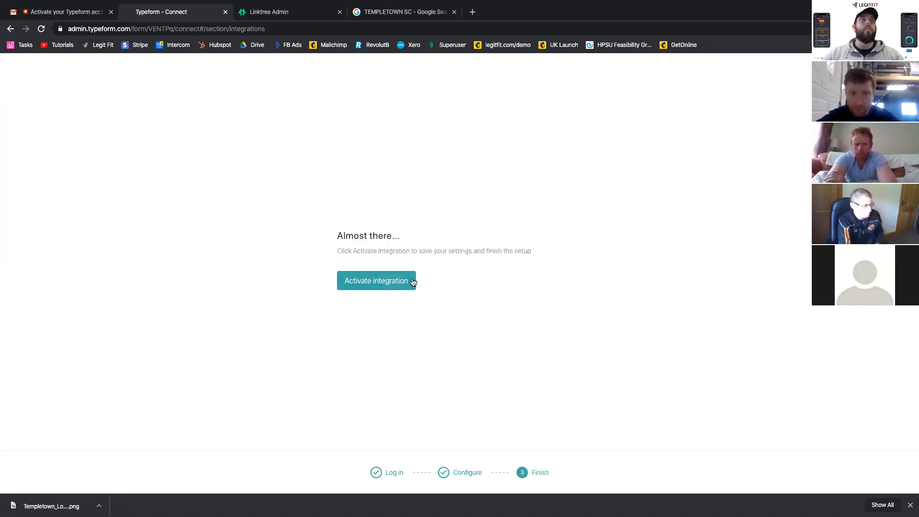
pyautogui.click(363, 329)
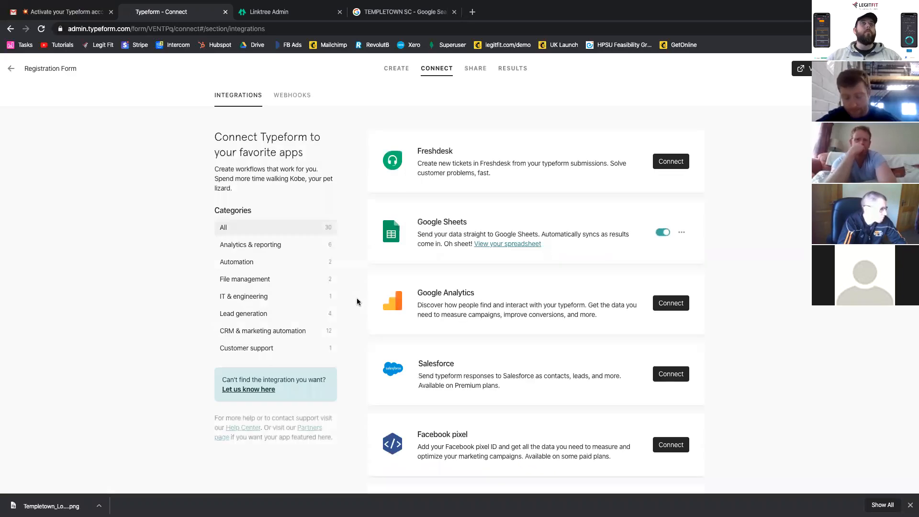
# - View the linked response spreadsheet with its question columns, and close it
pyautogui.click(525, 245)
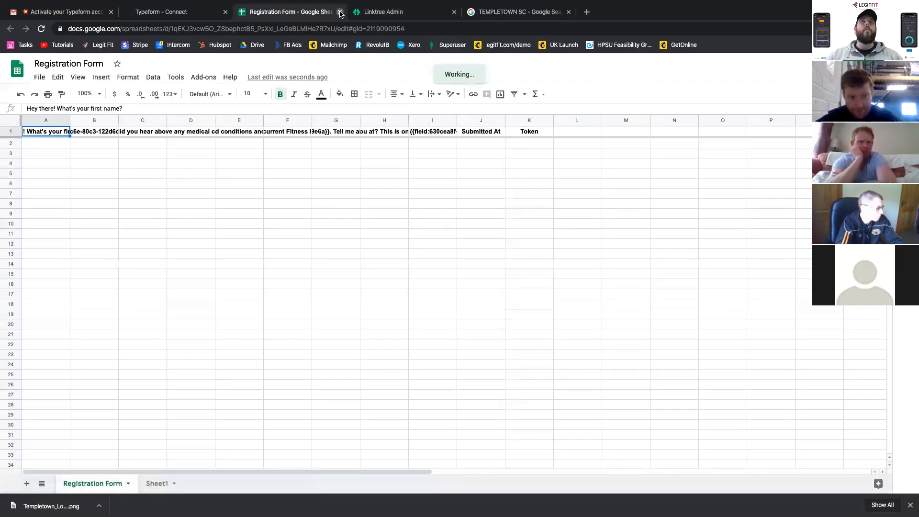
pyautogui.click(339, 12)
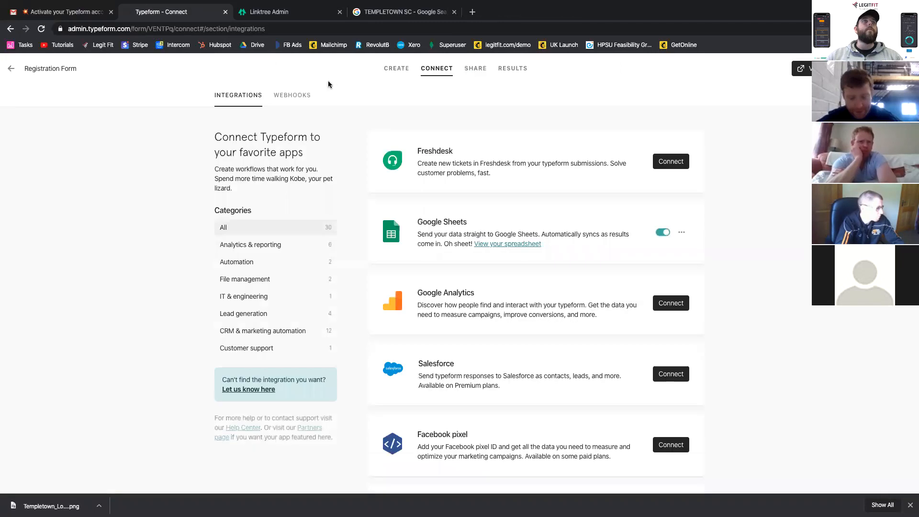
# - Copy the registration form's share link
pyautogui.click(475, 72)
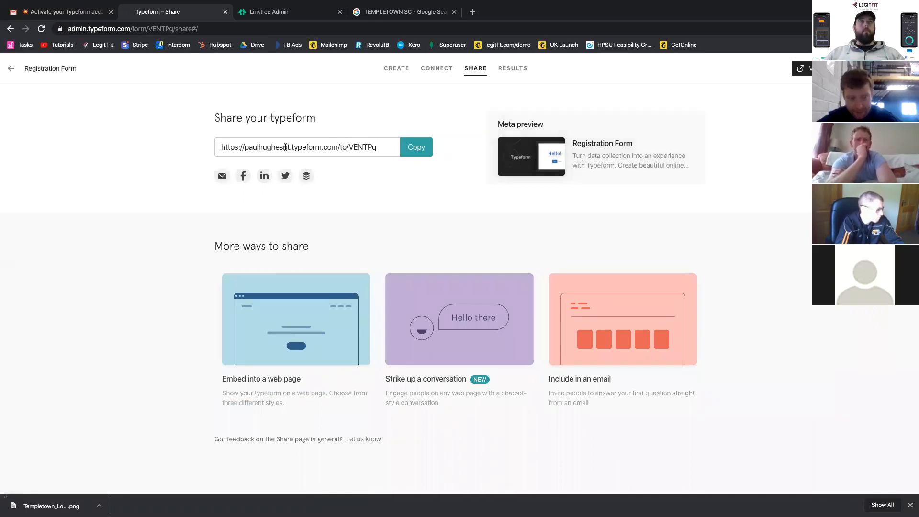
pyautogui.click(285, 147)
pyautogui.click(406, 153)
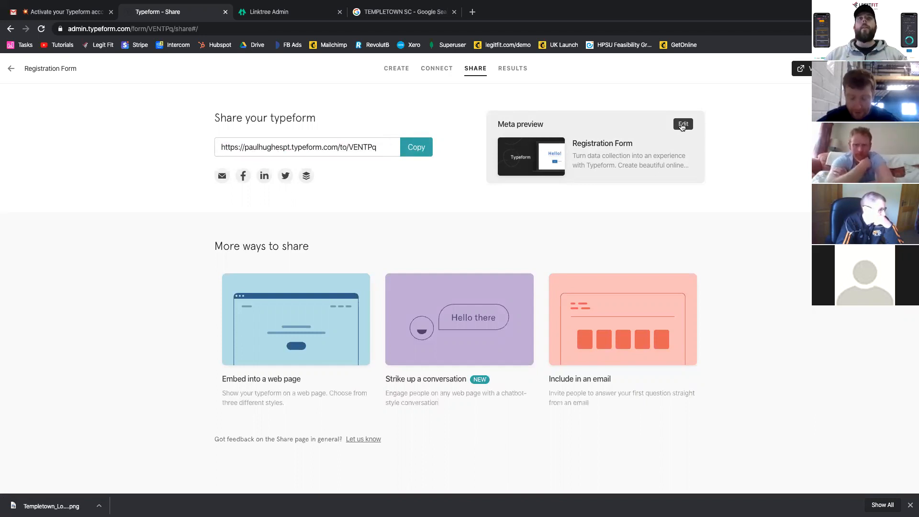
# - Replace the meta description in the form's share preview with "Register for Free Consult"
pyautogui.click(683, 125)
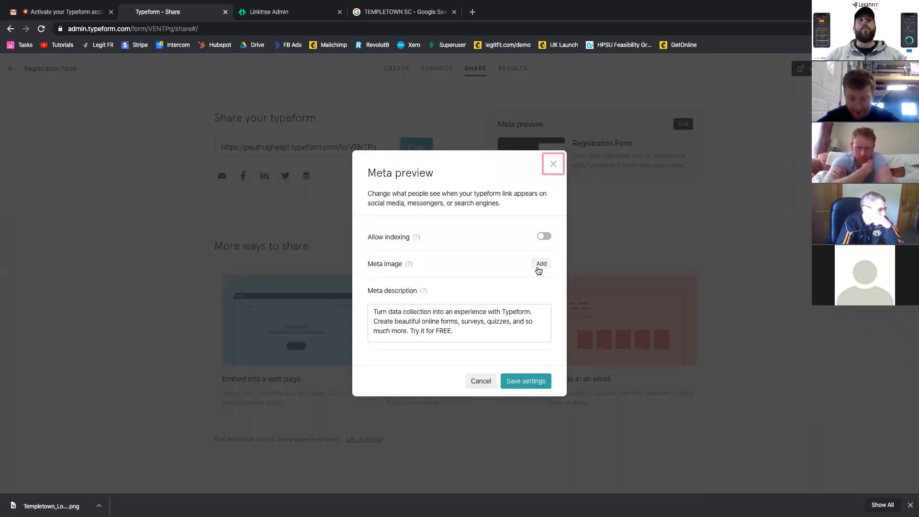
pyautogui.click(475, 310)
pyautogui.hotkey('ctrl', 'a')
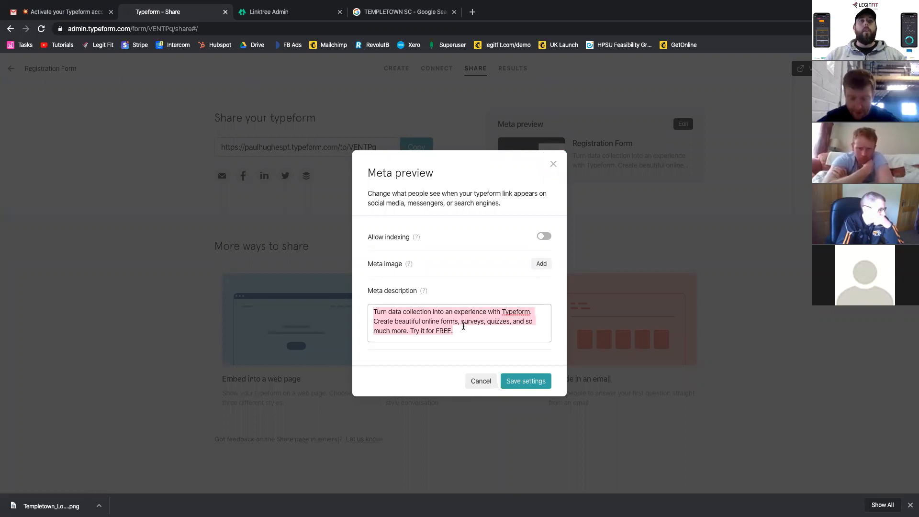
pyautogui.write('Register for Fr')
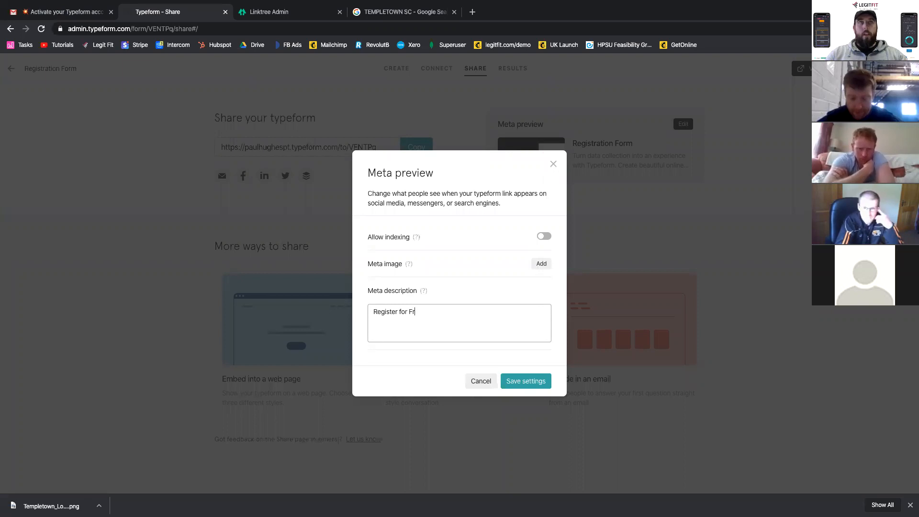
pyautogui.write('ee Consult')
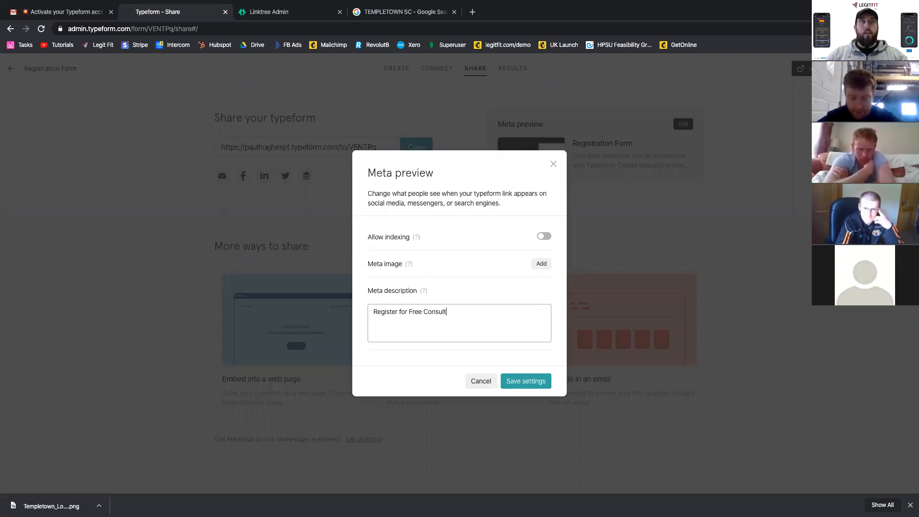
# - Add the Templetown logo screenshot from the Desktop as the meta image and save the meta settings
pyautogui.click(549, 266)
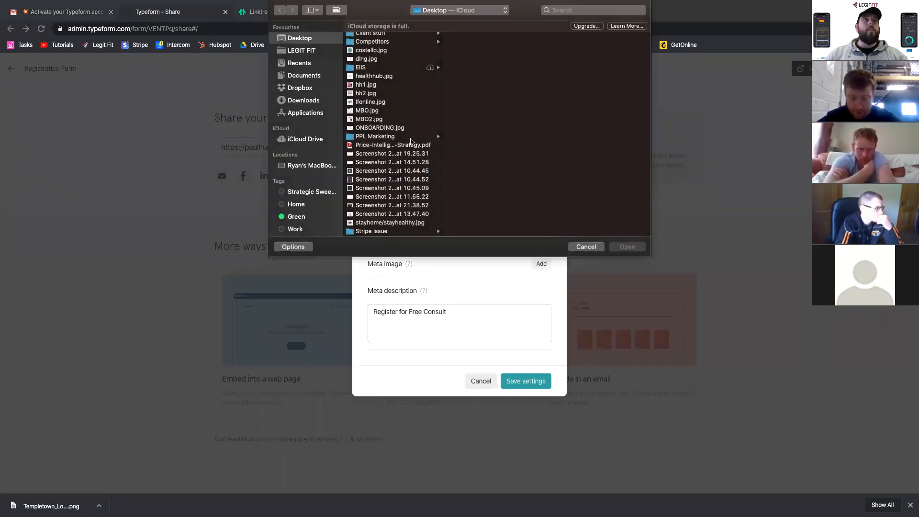
pyautogui.click(381, 121)
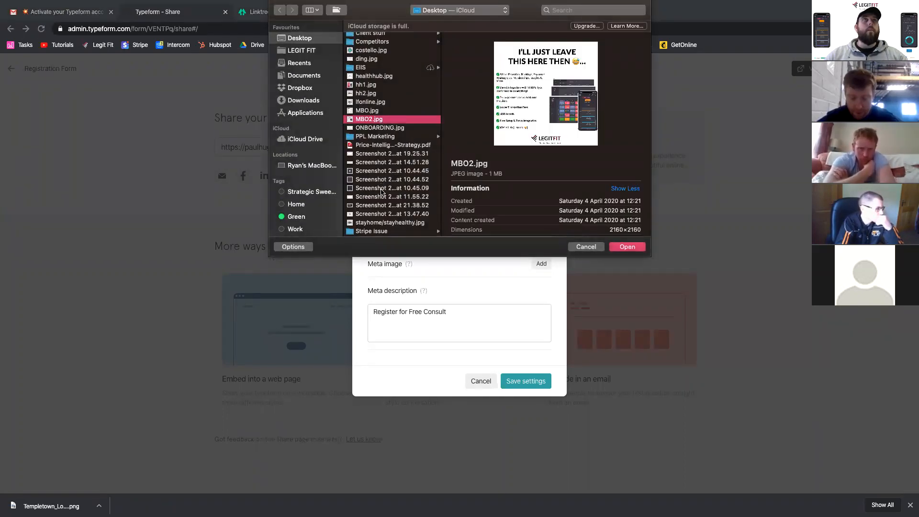
pyautogui.click(381, 205)
pyautogui.click(381, 214)
pyautogui.press('space')
pyautogui.press('space')
pyautogui.doubleClick(381, 214)
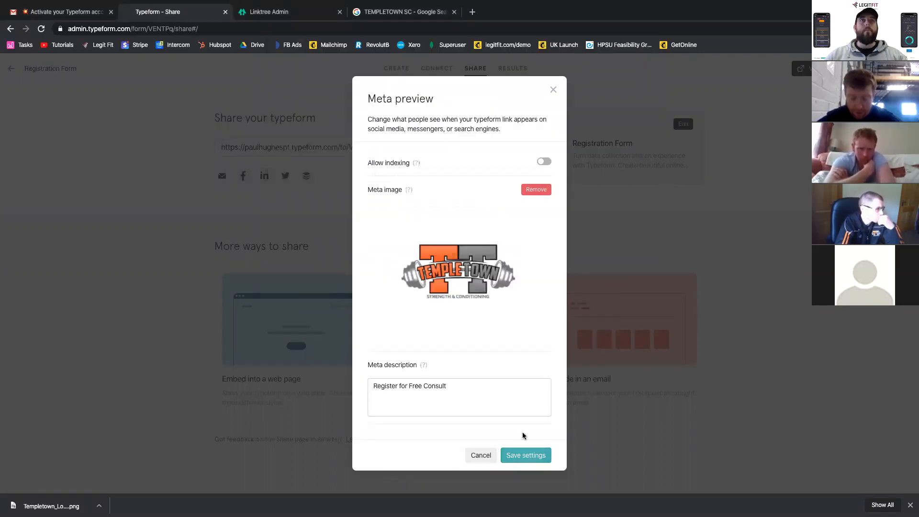
pyautogui.click(525, 454)
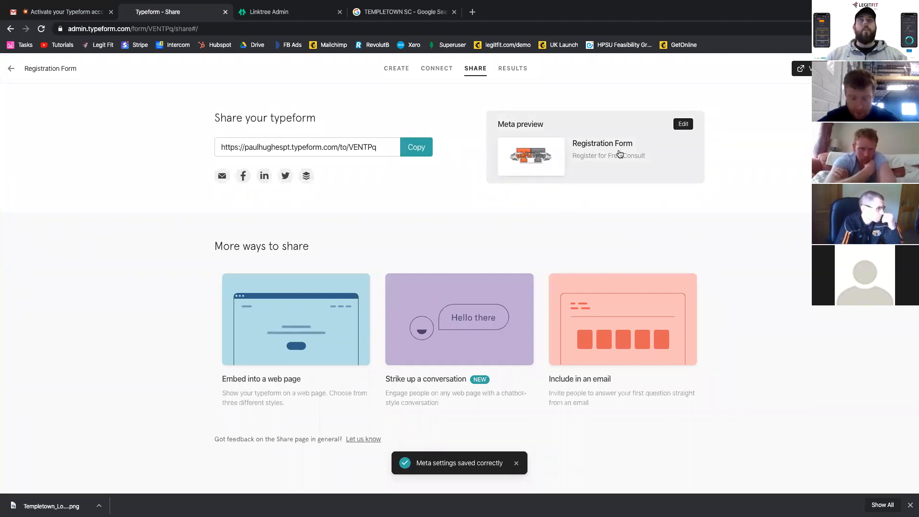
# - Copy the form's share link and open facebook.com in a new browser tab
pyautogui.click(416, 146)
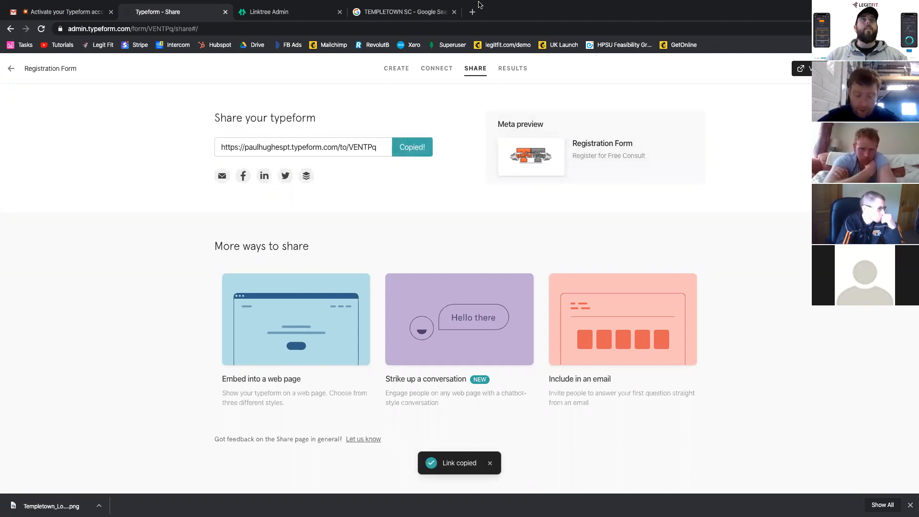
pyautogui.click(474, 12)
pyautogui.write('facebook.com')
pyautogui.press('Return')
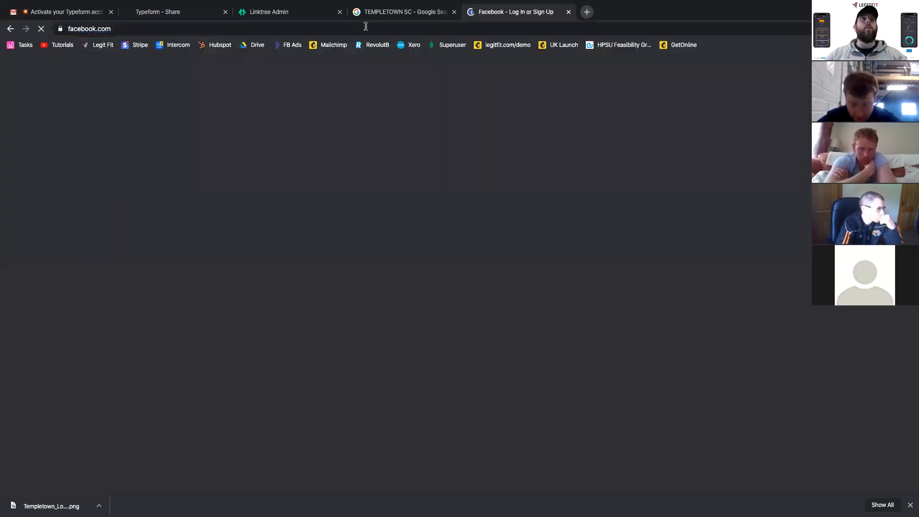
pyautogui.hotkey('ctrl', 'Left')
pyautogui.hotkey('ctrl', 'Left')
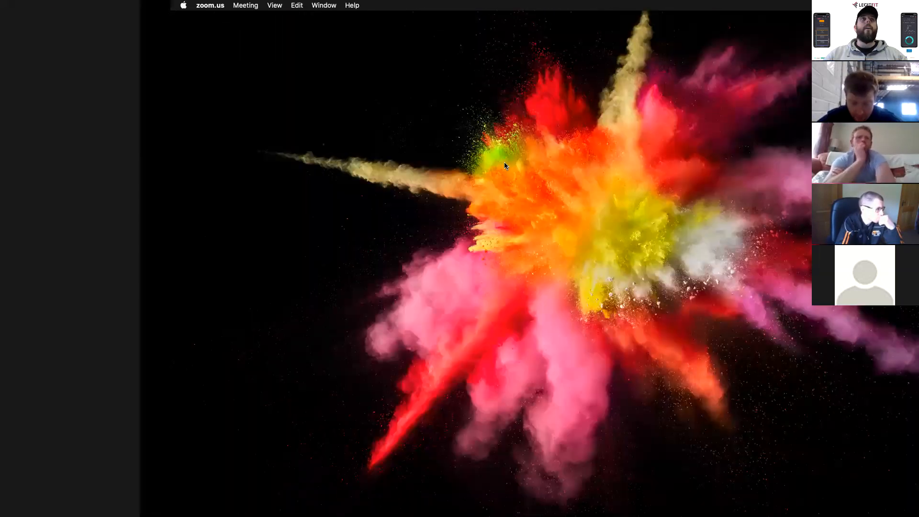
pyautogui.hotkey('ctrl', 'Right')
pyautogui.hotkey('ctrl', 'Right')
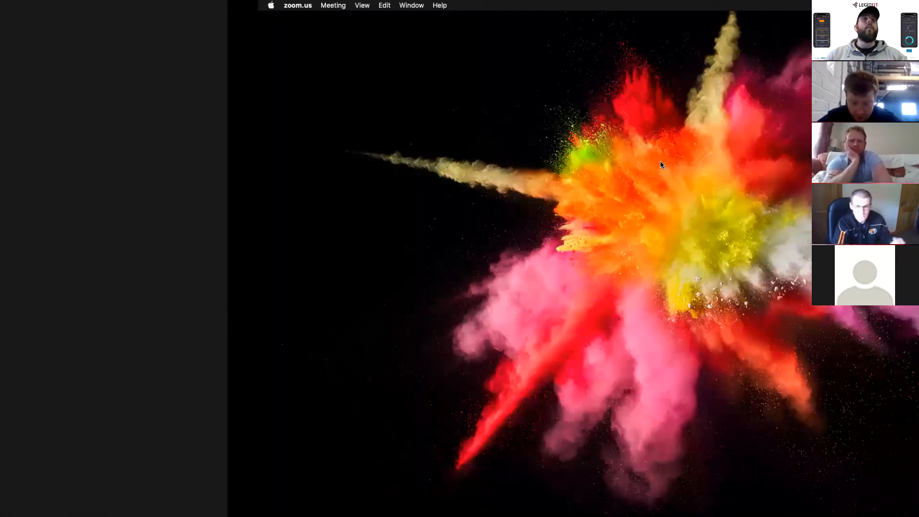
pyautogui.hotkey('ctrl', 'Right')
pyautogui.hotkey('ctrl', 'Left')
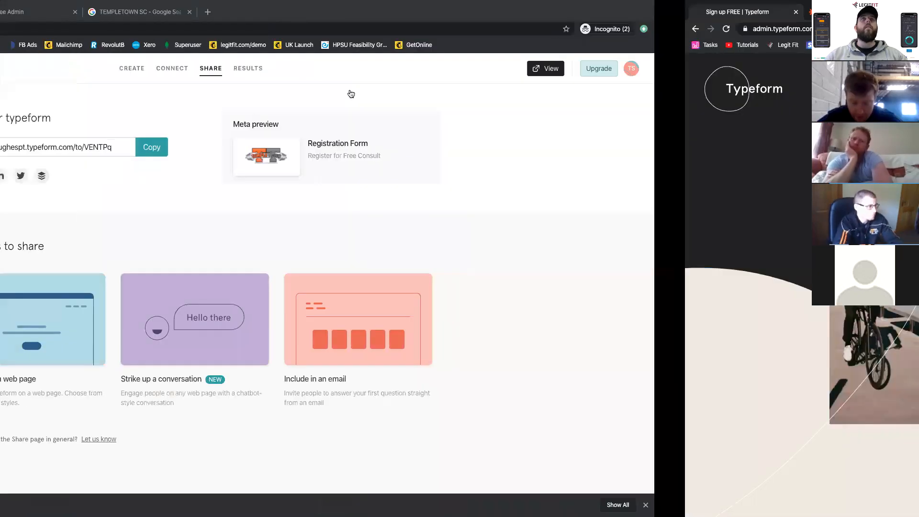
pyautogui.hotkey('ctrl', 'Right')
pyautogui.hotkey('ctrl', 'Right')
pyautogui.hotkey('ctrl', 'Left')
pyautogui.hotkey('ctrl', 'Left')
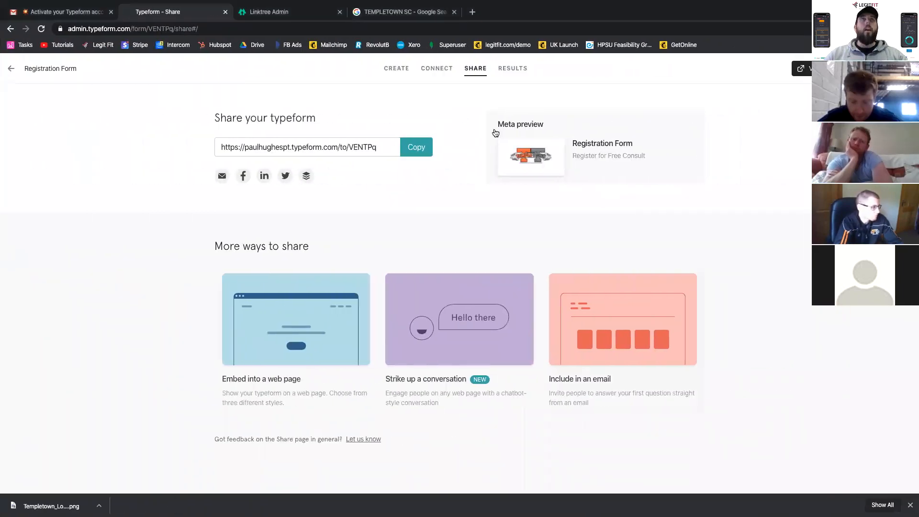
pyautogui.click(378, 19)
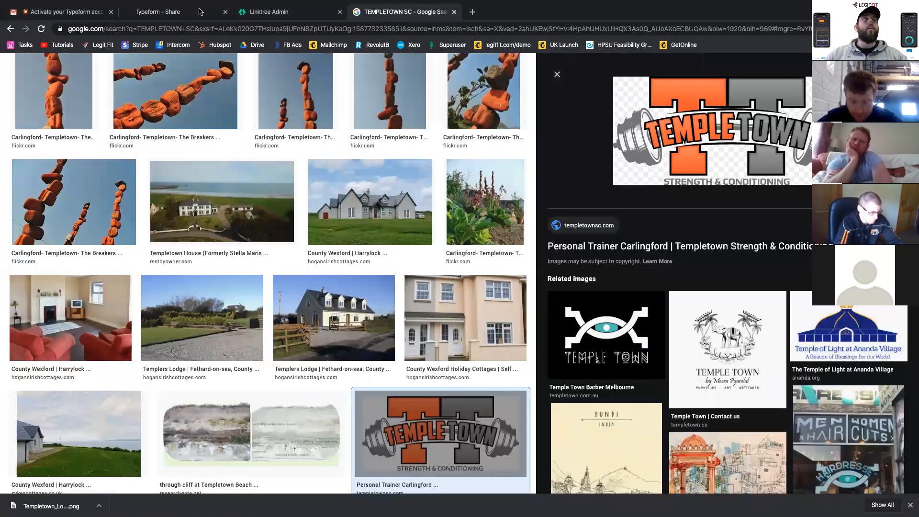
pyautogui.click(182, 11)
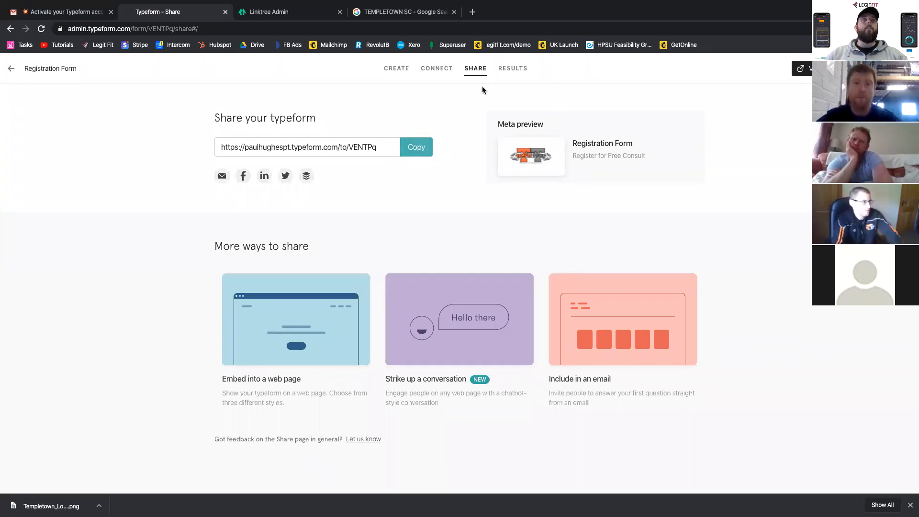
# - View the registration form's results insights, return to the sharing page and copy the form's link
pyautogui.click(519, 70)
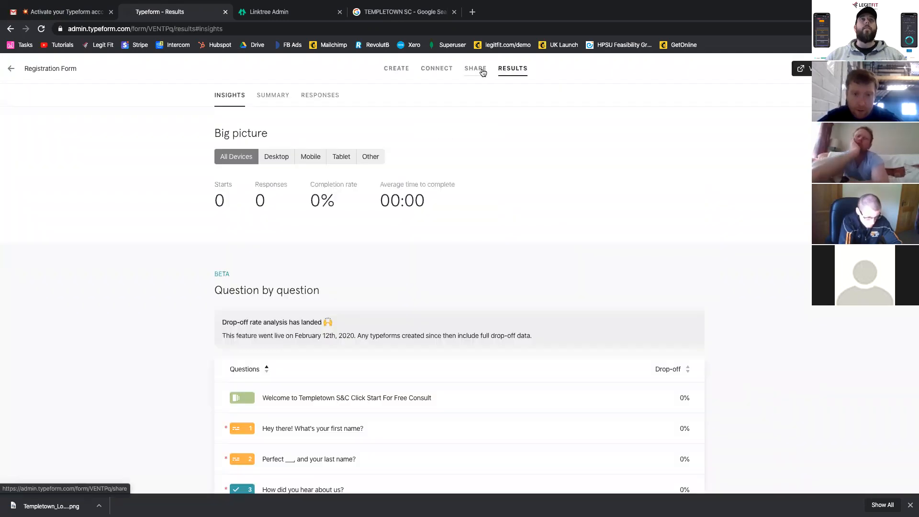
pyautogui.click(481, 72)
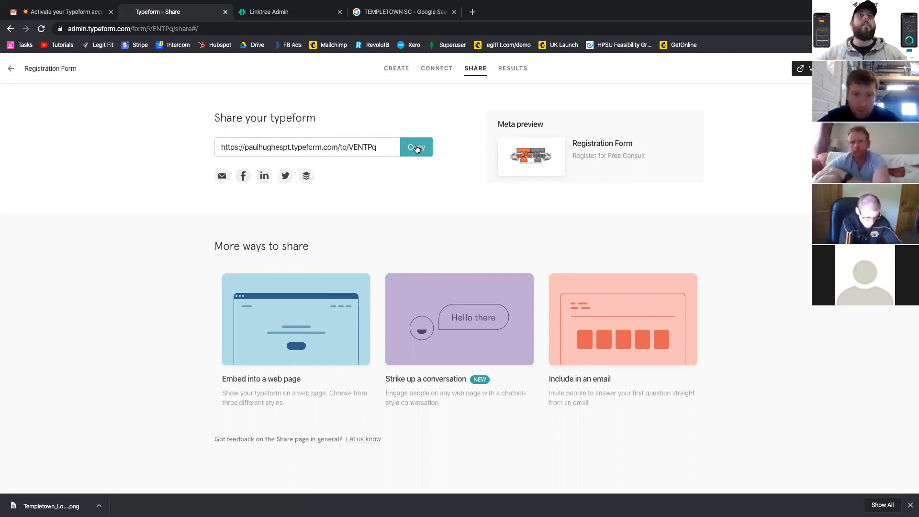
pyautogui.click(413, 147)
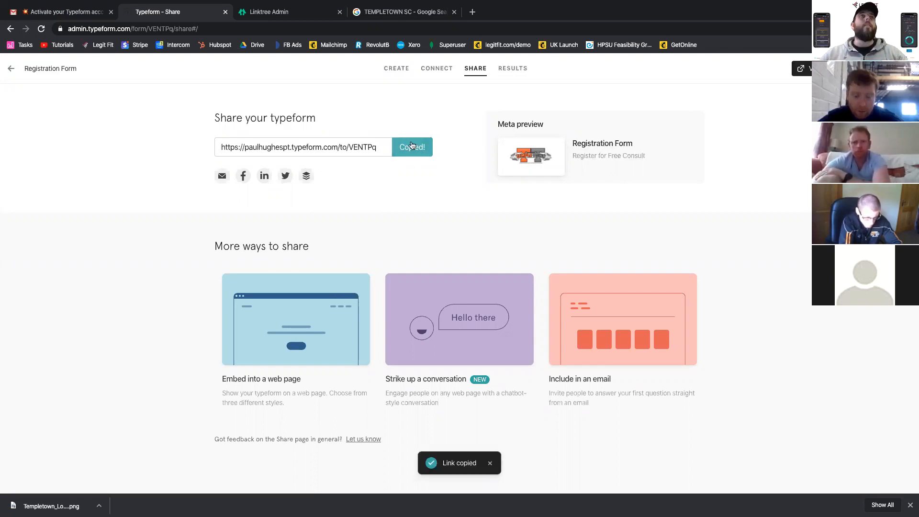
# - Switch to Linktree, paste the form's address into the empty link and title it "Register For Free Consult"
pyautogui.click(263, 13)
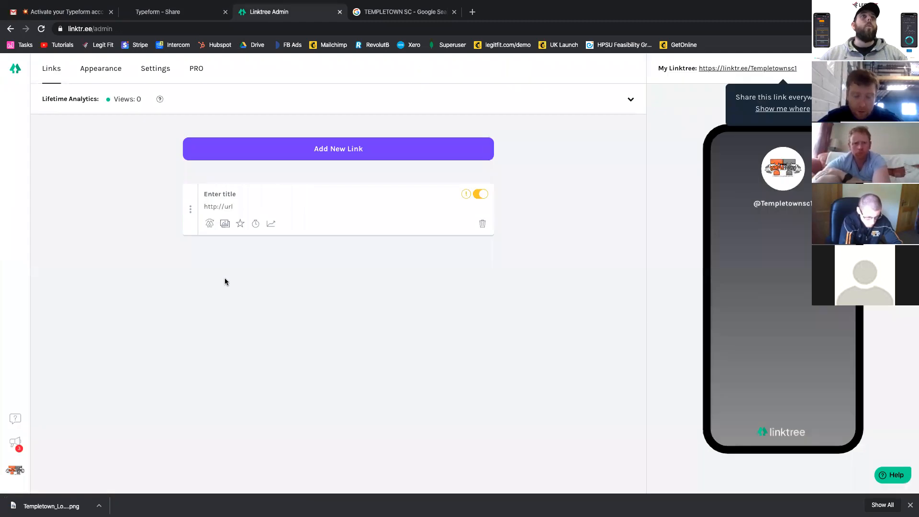
pyautogui.click(231, 204)
pyautogui.hotkey('ctrl', 'v')
pyautogui.click(226, 194)
pyautogui.write('Reg')
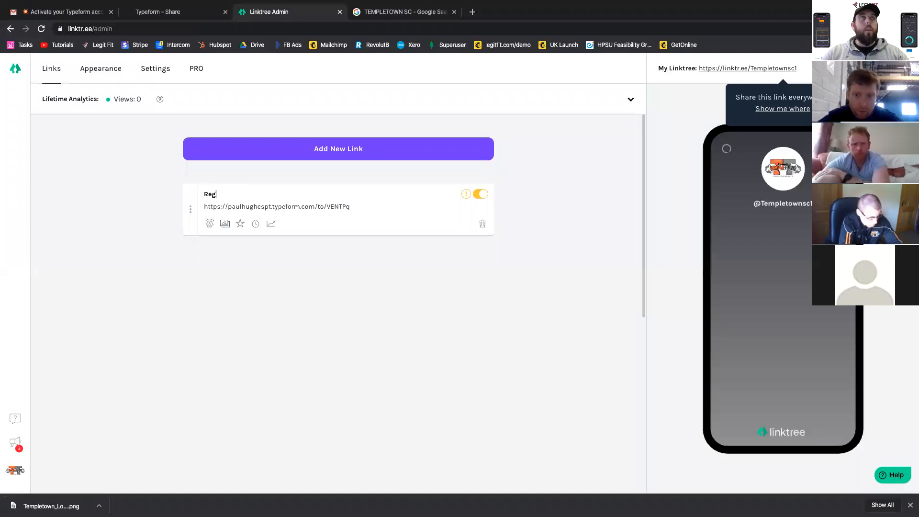
pyautogui.write('ister For Free Consult')
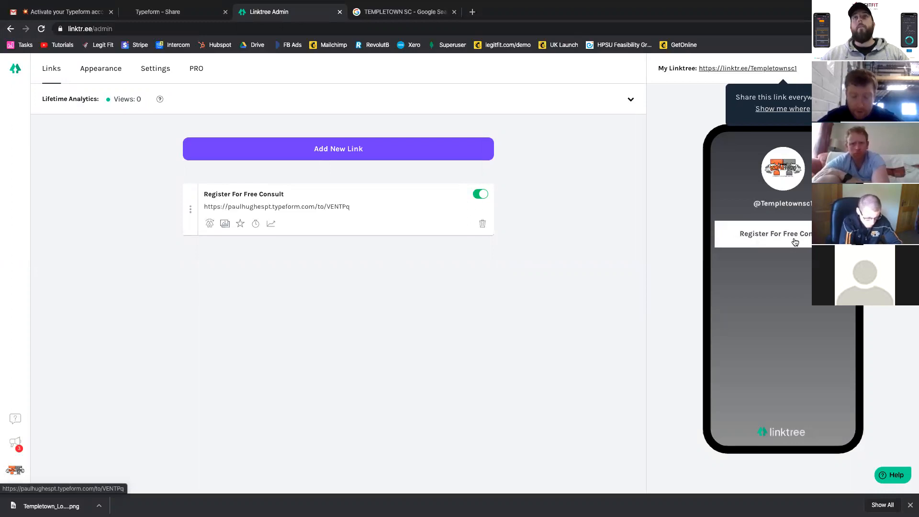
# - Add a second Linktree link and move it below the "Register For Free Consult" link
pyautogui.click(422, 155)
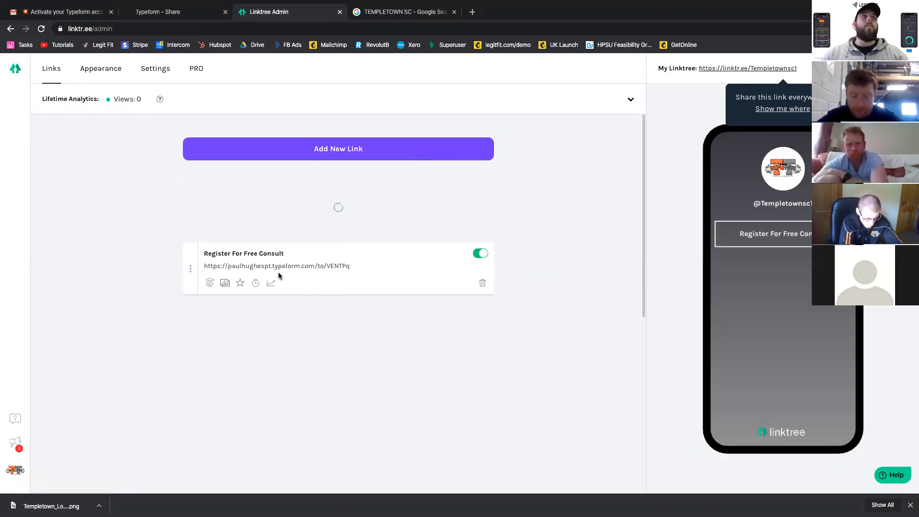
pyautogui.moveTo(192, 204); pyautogui.dragTo(192, 263)
pyautogui.click(220, 251)
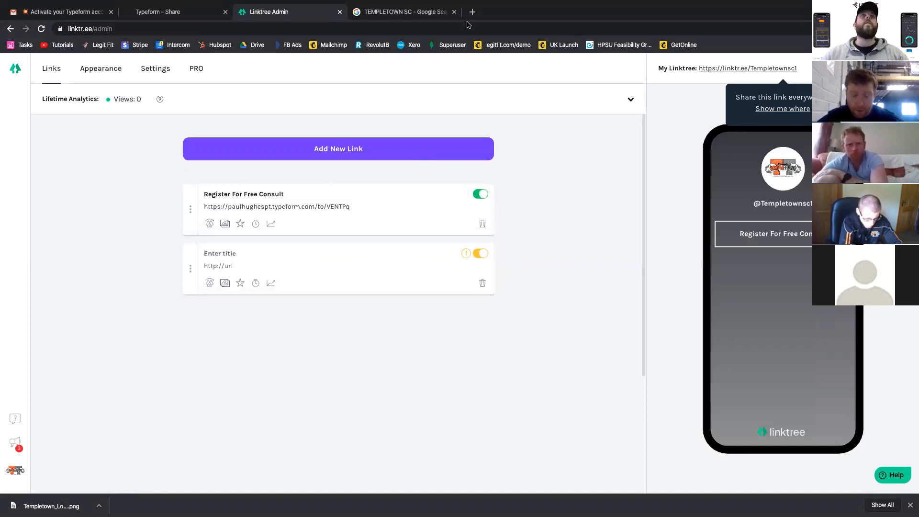
# - Open the LegitFit sign-in page, accept its cookies and sign in with the saved account email and password
pyautogui.click(424, 18)
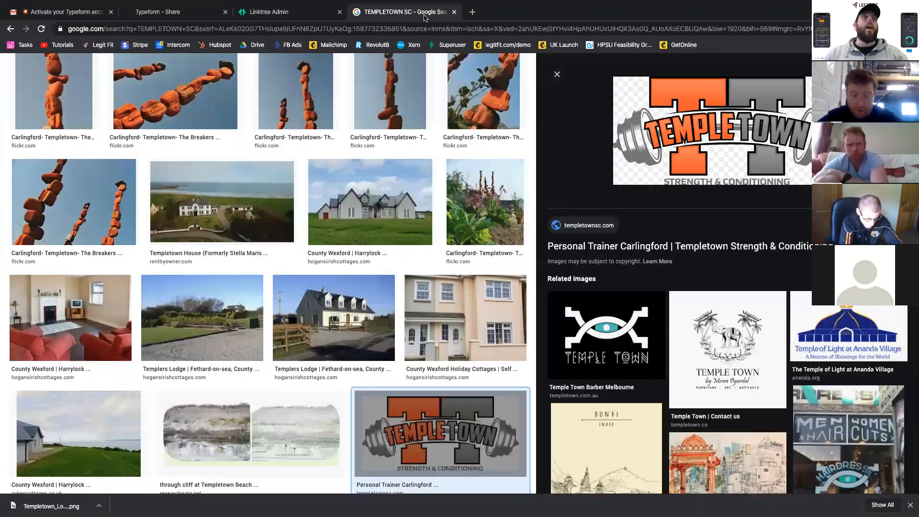
pyautogui.click(91, 46)
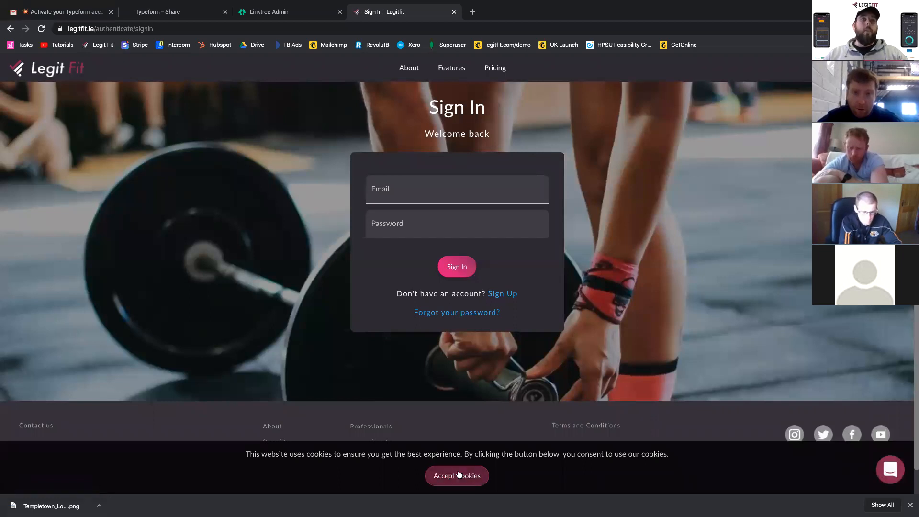
pyautogui.click(458, 475)
pyautogui.click(430, 199)
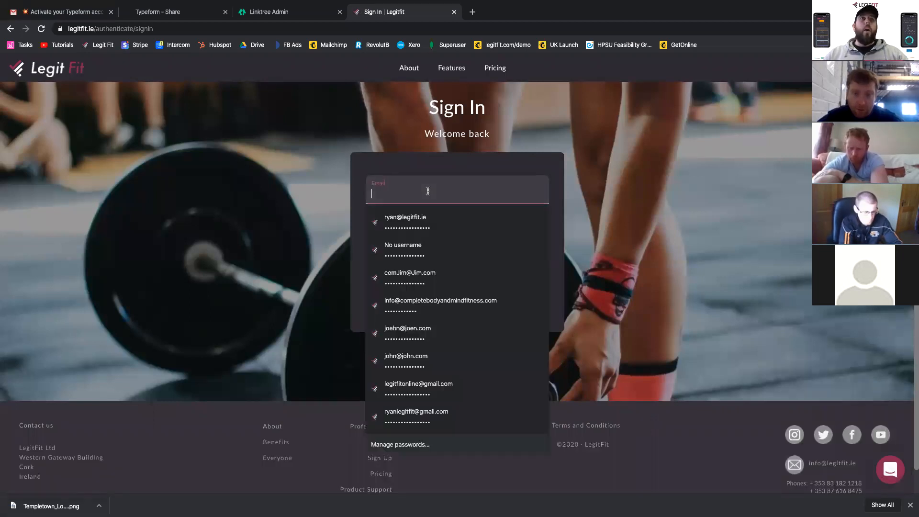
pyautogui.click(413, 227)
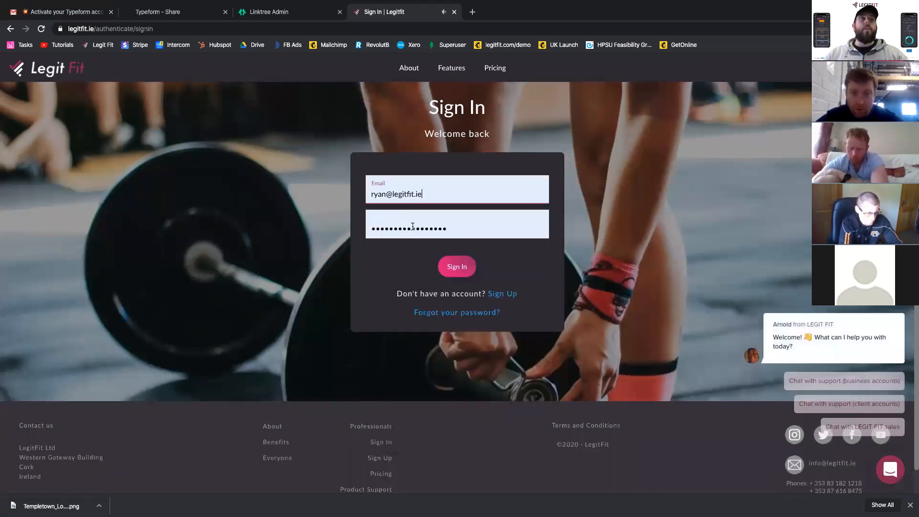
pyautogui.click(453, 266)
# - Copy the LegitFit timetable address into the second Linktree link and title it "Book in (Members-only)"
pyautogui.click(176, 26)
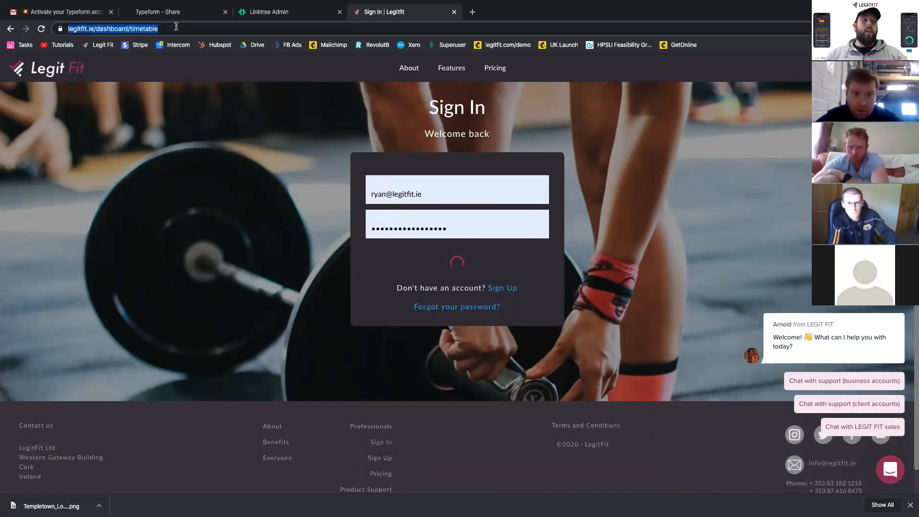
pyautogui.click(315, 9)
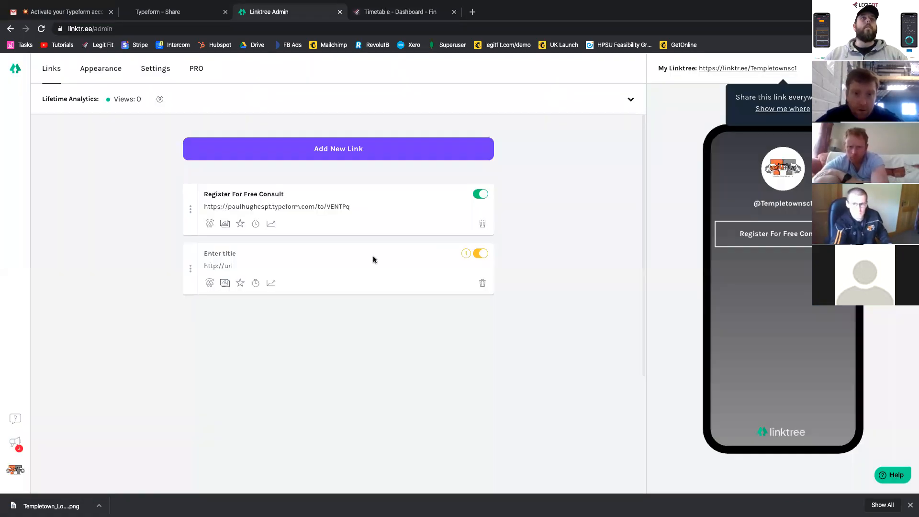
pyautogui.hotkey('ctrl', 'v')
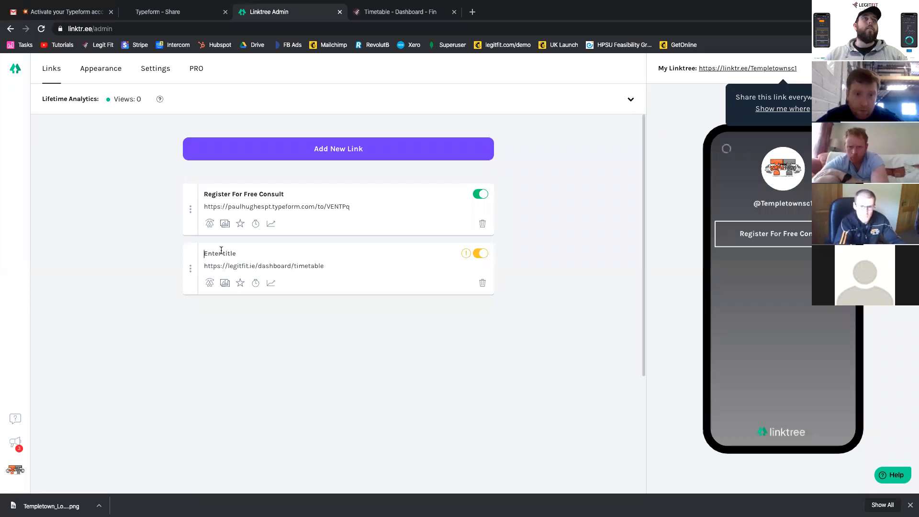
pyautogui.click(221, 253)
pyautogui.write('Book in')
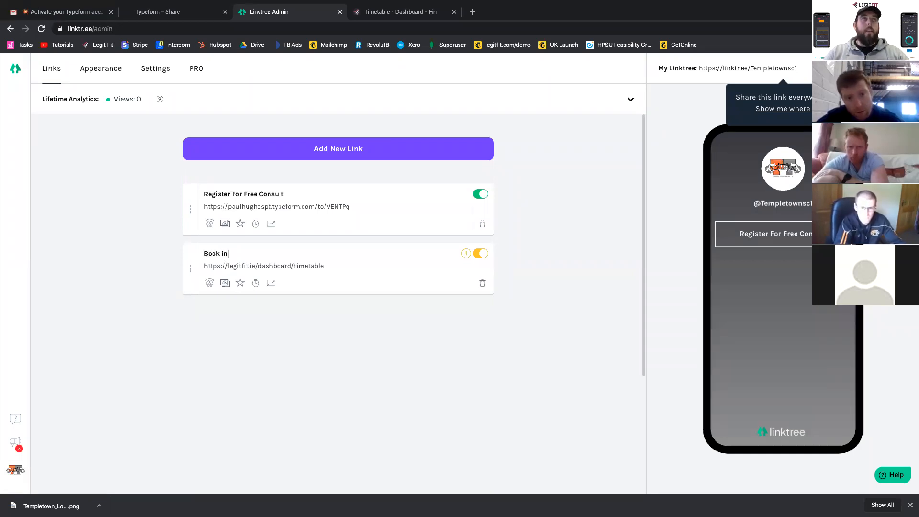
pyautogui.write(' (Members')
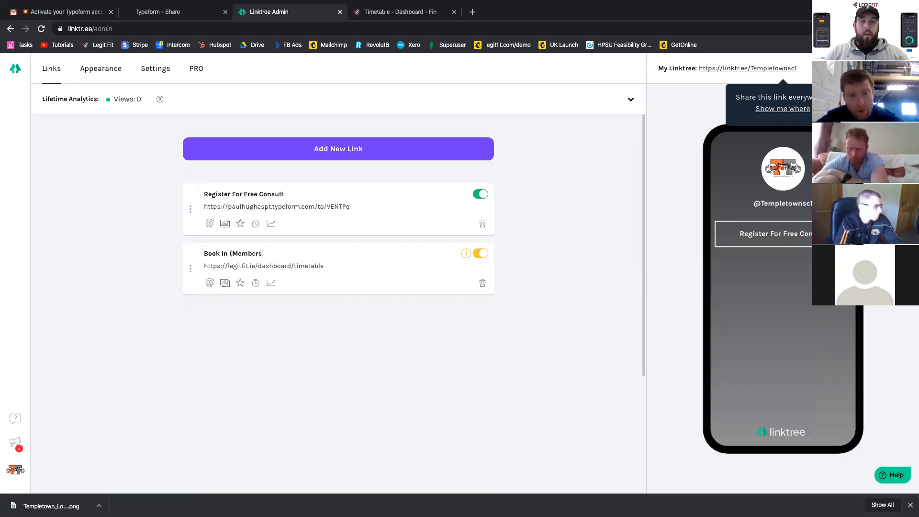
pyautogui.write('-only)')
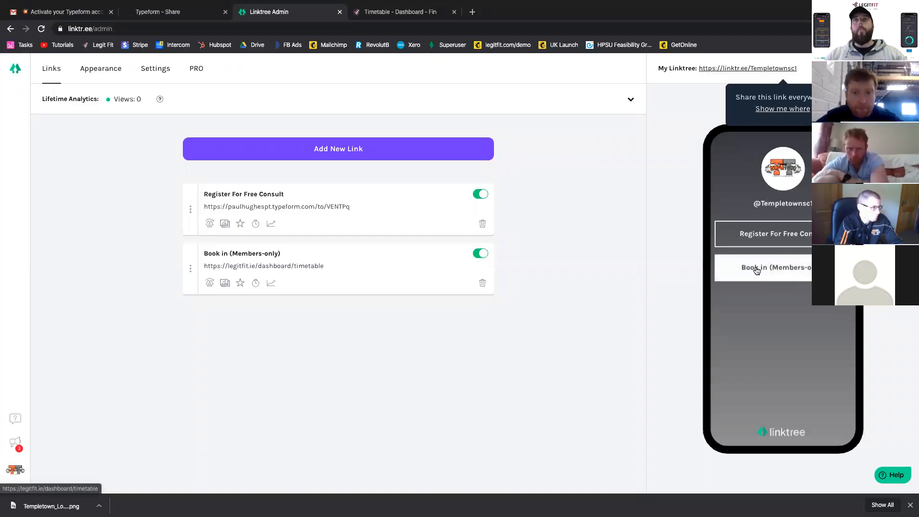
# - Extend the first Linktree link's title to "Register For Free Consult (Non-member)"
pyautogui.click(301, 190)
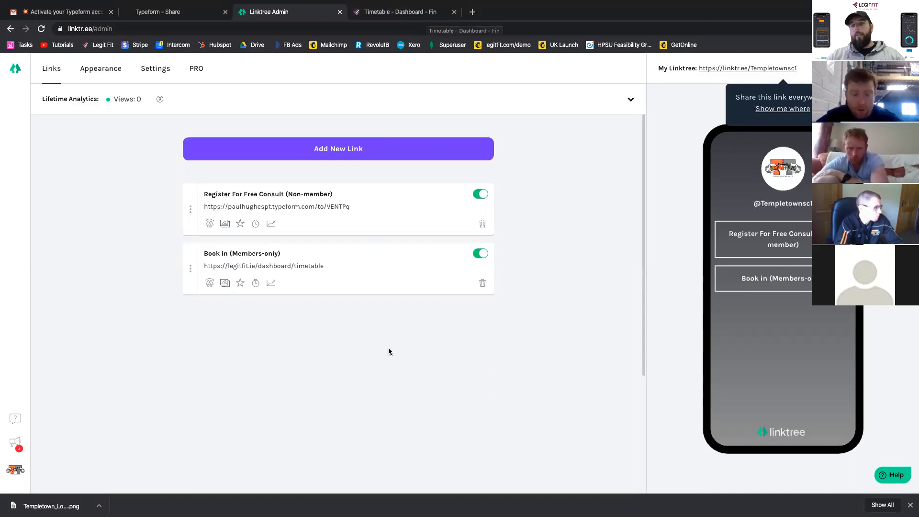
# - Search Google for "templetown" in place of the open LegitFit timetable page
pyautogui.click(428, 12)
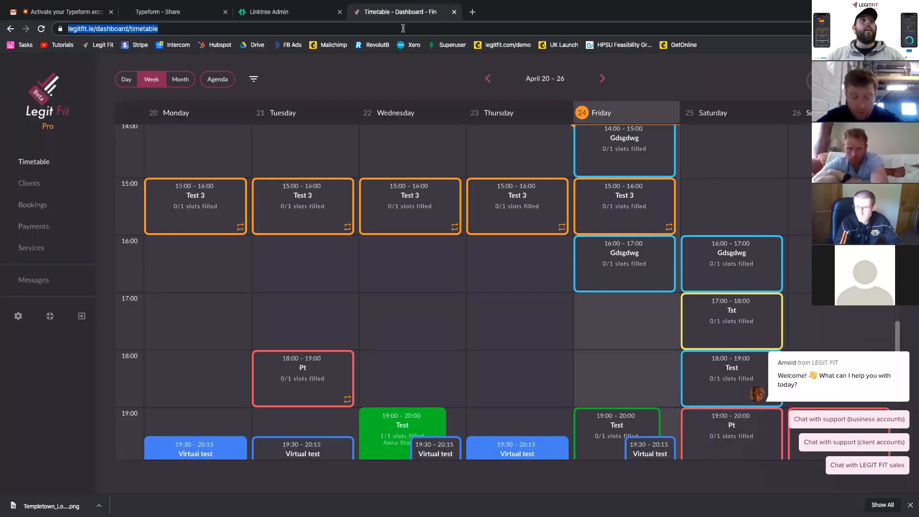
pyautogui.click(402, 28)
pyautogui.write('temp')
pyautogui.press('BackSpace')
pyautogui.press('BackSpace')
pyautogui.press('BackSpace')
pyautogui.press('BackSpace')
pyautogui.press('BackSpace')
pyautogui.write('templ')
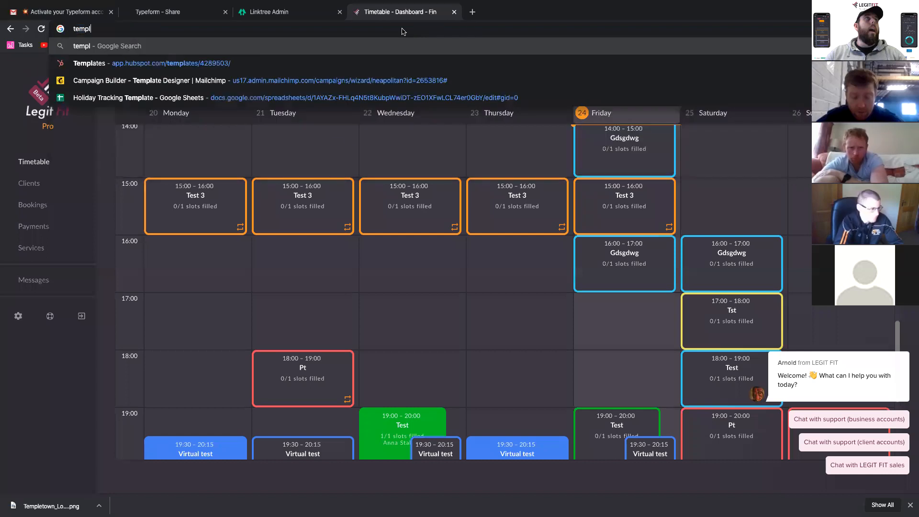
pyautogui.press('BackSpace')
pyautogui.press('BackSpace')
pyautogui.press('BackSpace')
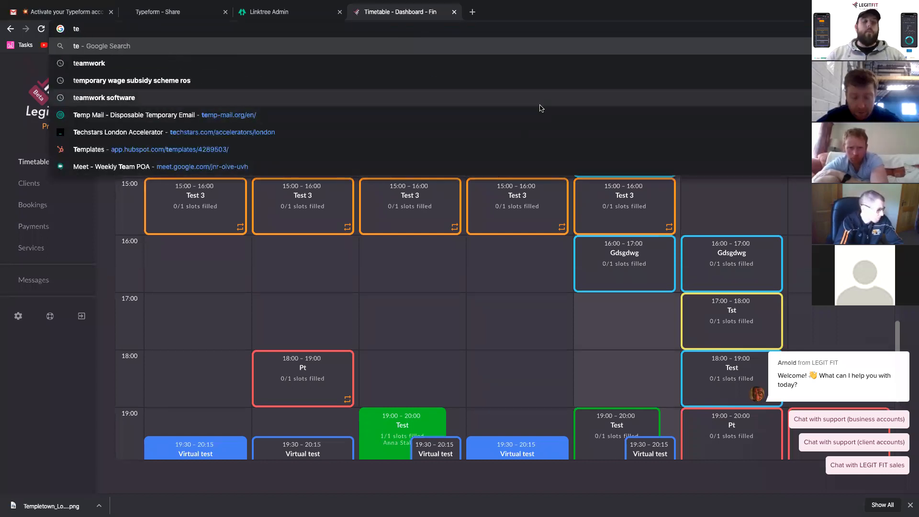
pyautogui.write('mple')
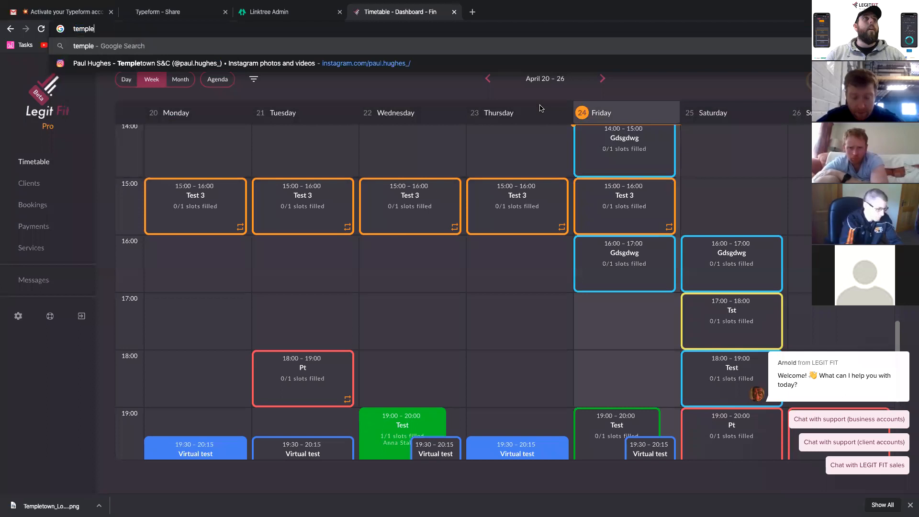
pyautogui.write('town')
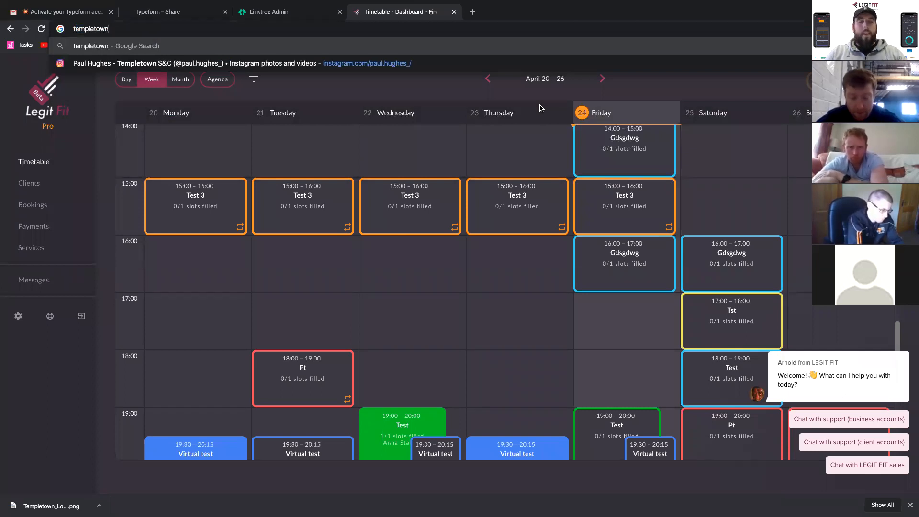
pyautogui.press('Return')
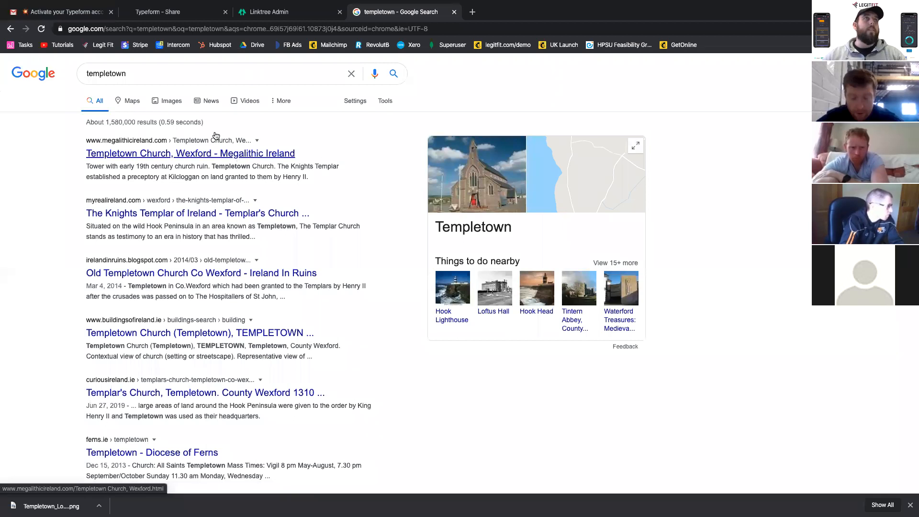
# - Refine the Google search to "templetown strength"
pyautogui.click(162, 73)
pyautogui.write('str')
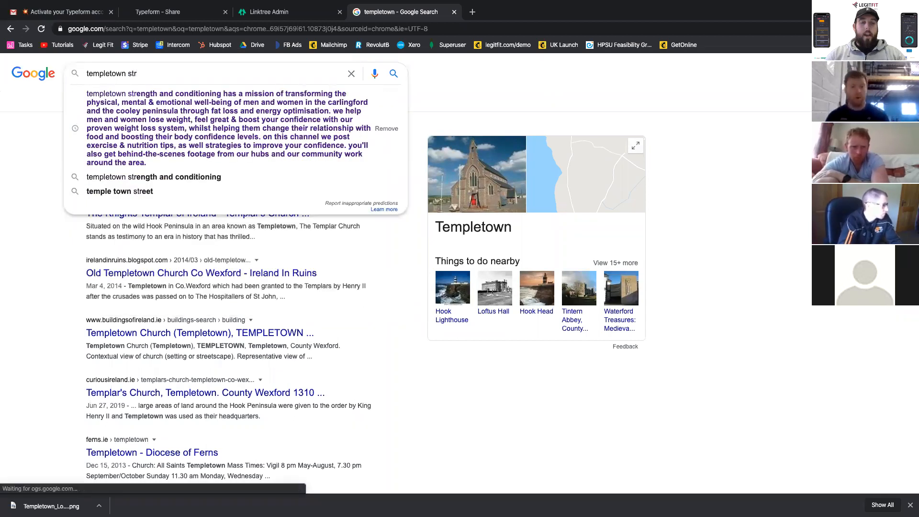
pyautogui.write('ength')
pyautogui.press('Return')
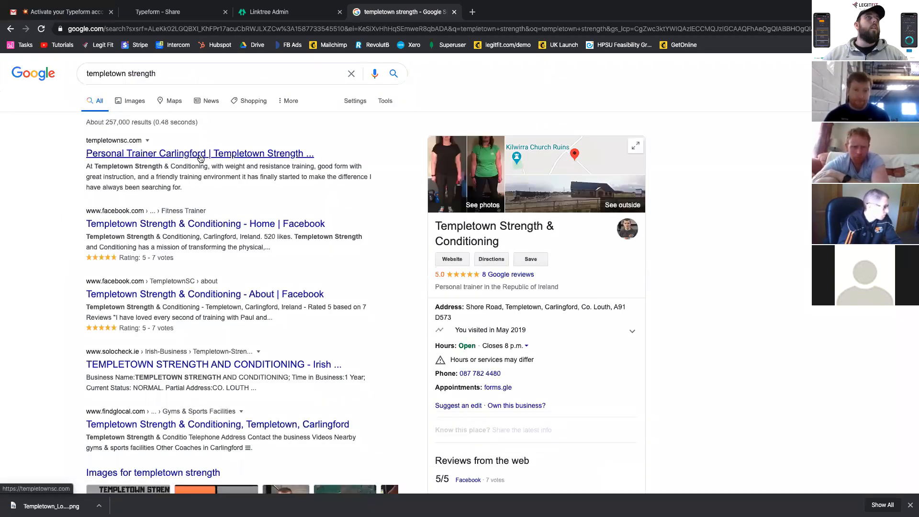
# - Open the templetownsc.com search result in a new tab and copy the website's address
pyautogui.rightClick(201, 159)
pyautogui.click(249, 159)
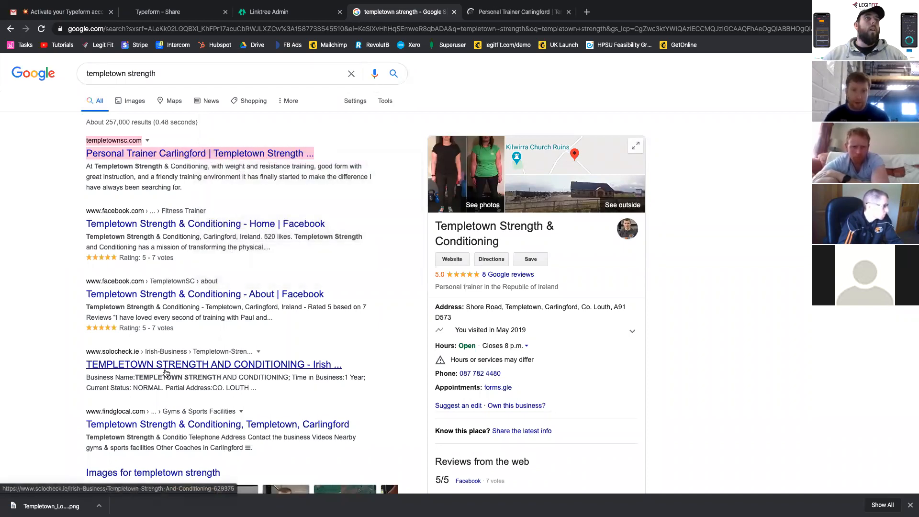
pyautogui.scroll(-1, 165, 335)
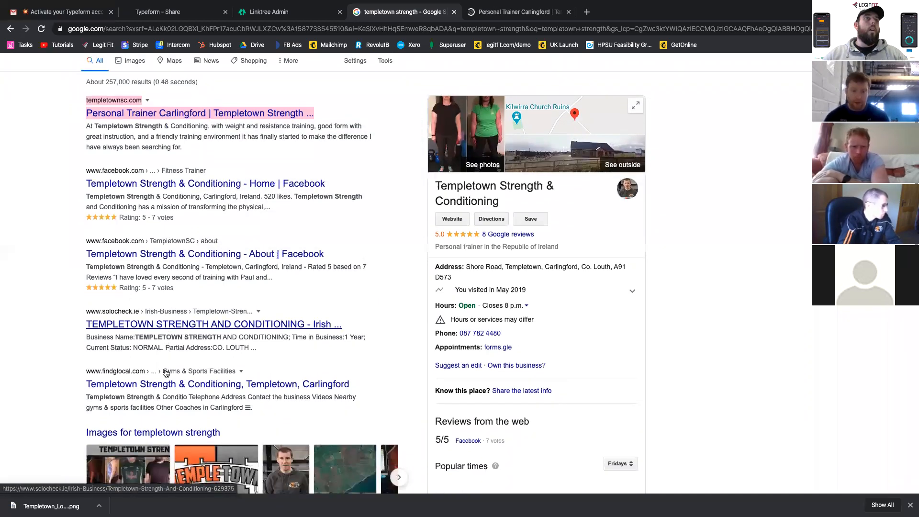
pyautogui.click(476, 15)
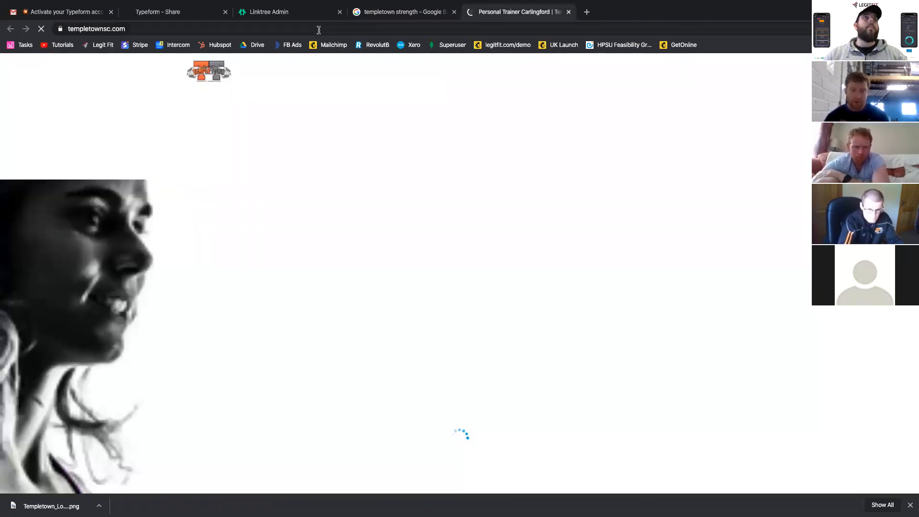
pyautogui.click(319, 30)
pyautogui.hotkey('ctrl', 'c')
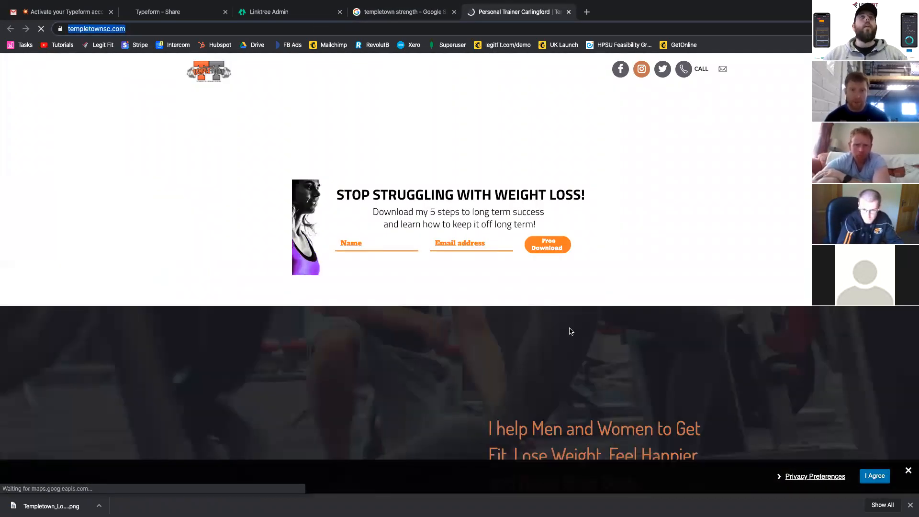
pyautogui.hotkey('ctrl', 'Left')
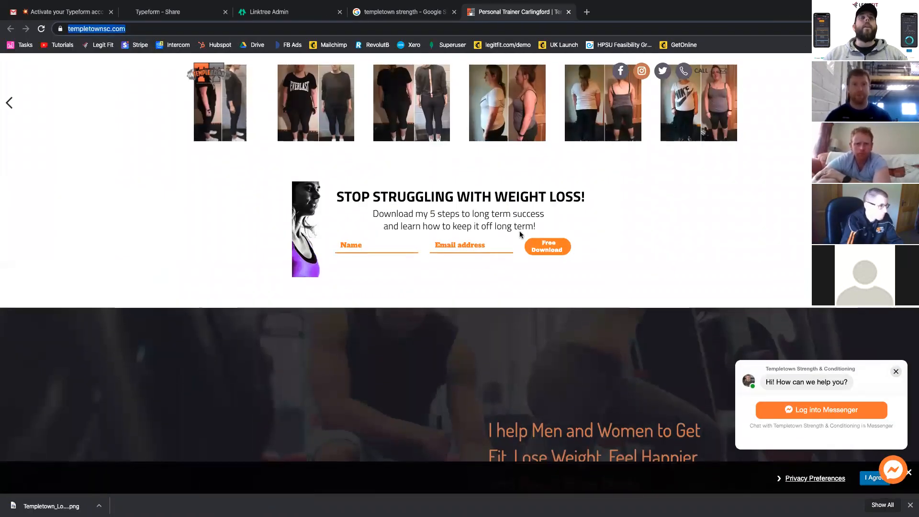
pyautogui.click(314, 13)
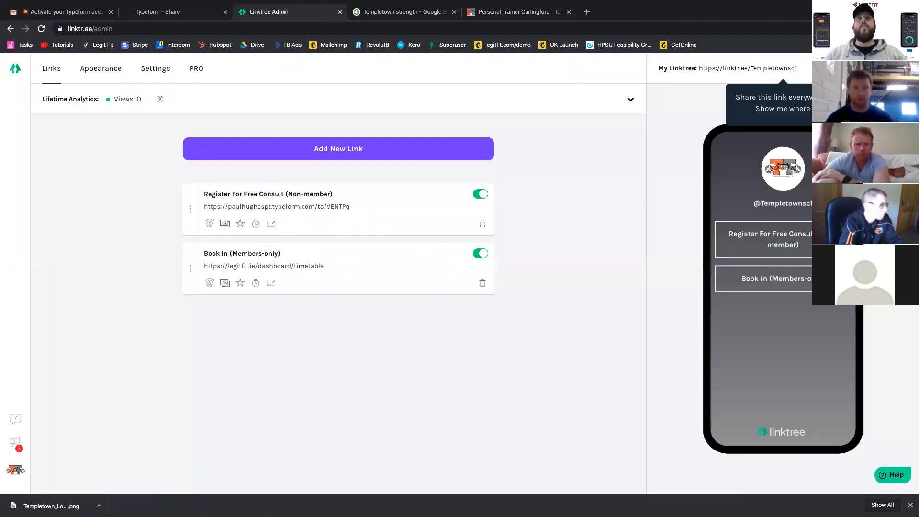
pyautogui.click(497, 12)
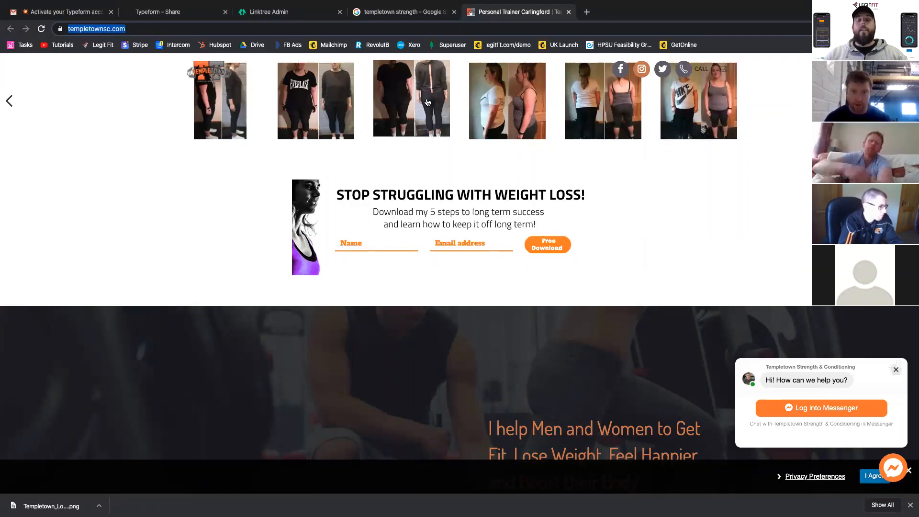
pyautogui.click(422, 15)
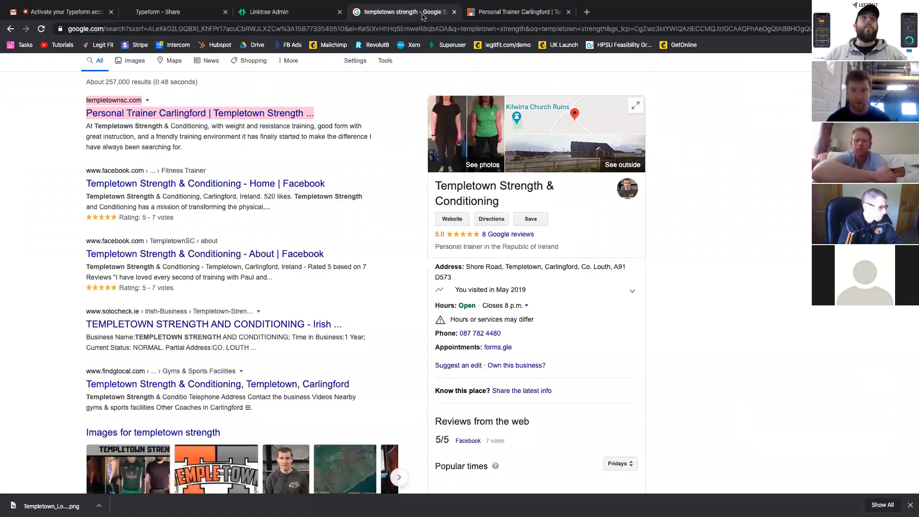
pyautogui.click(291, 14)
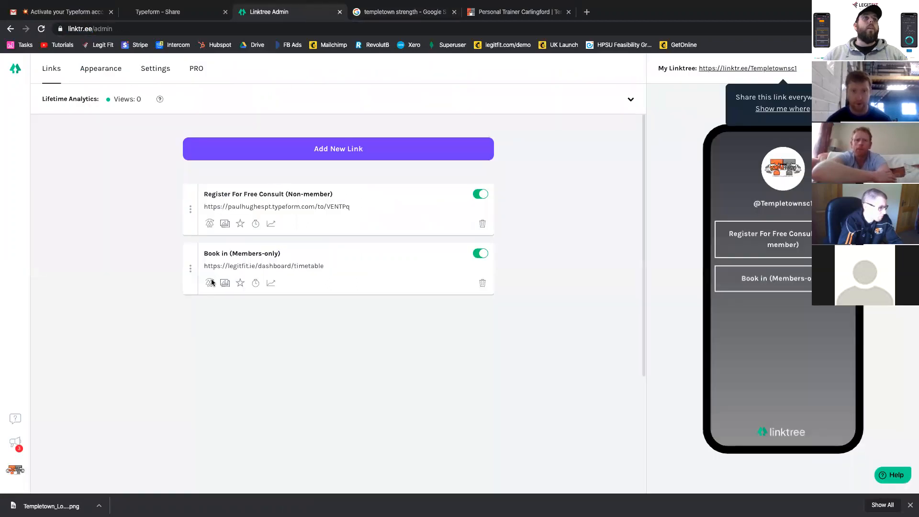
pyautogui.click(283, 154)
pyautogui.click(240, 192)
pyautogui.write('Websit')
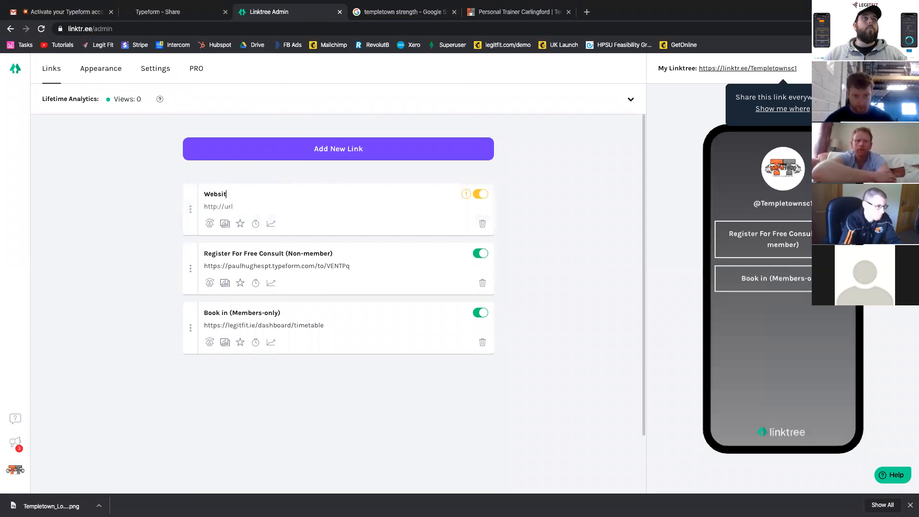
pyautogui.write('e')
pyautogui.press('Tab')
pyautogui.hotkey('ctrl', 'v')
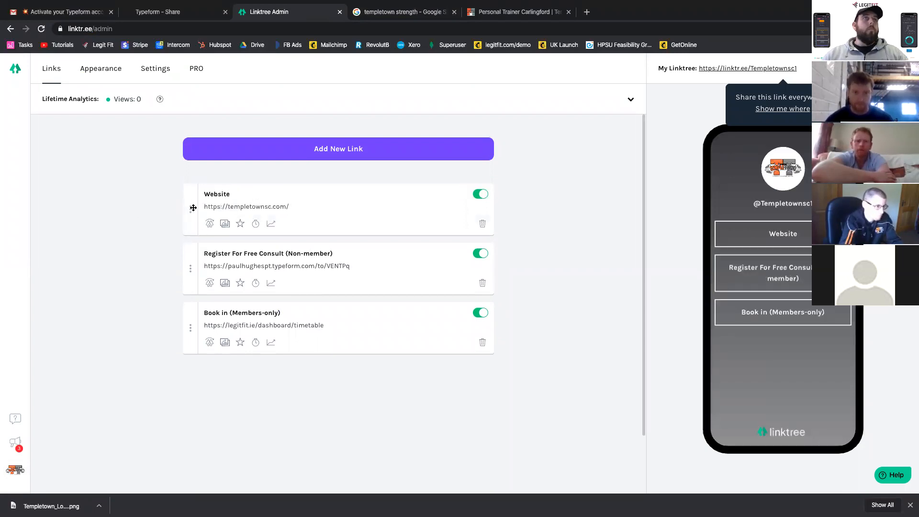
pyautogui.moveTo(191, 221); pyautogui.dragTo(192, 262)
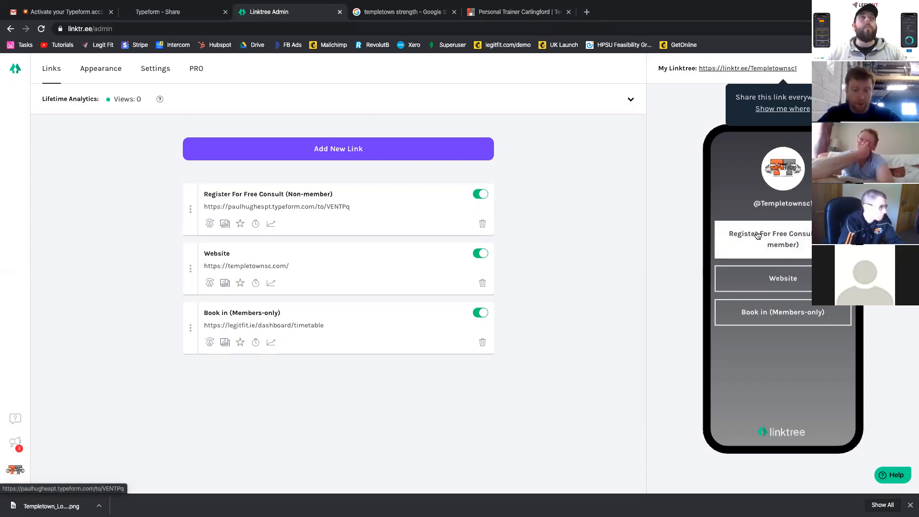
pyautogui.click(892, 69)
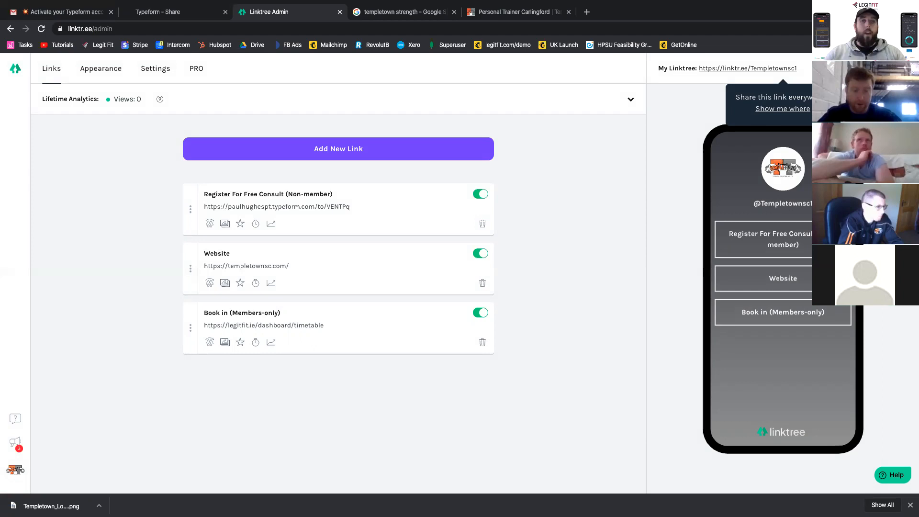
pyautogui.press('super+Tab')
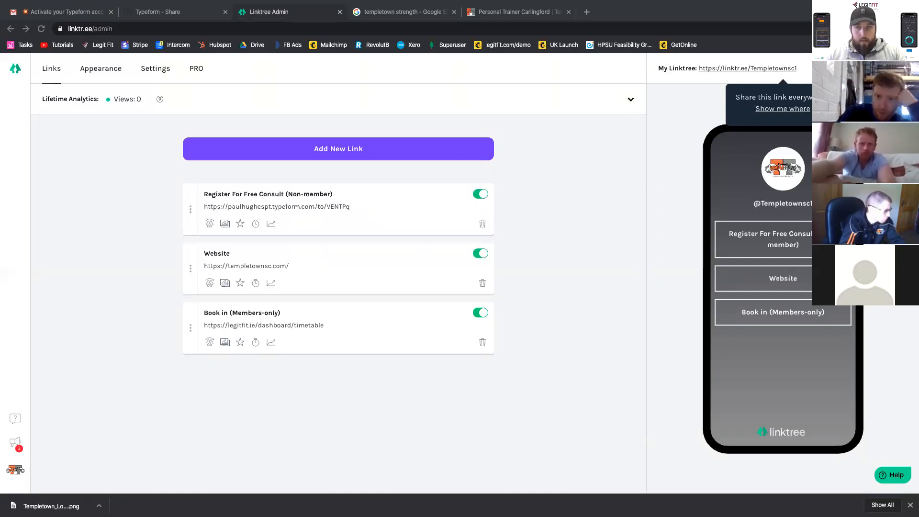
pyautogui.click(335, 156)
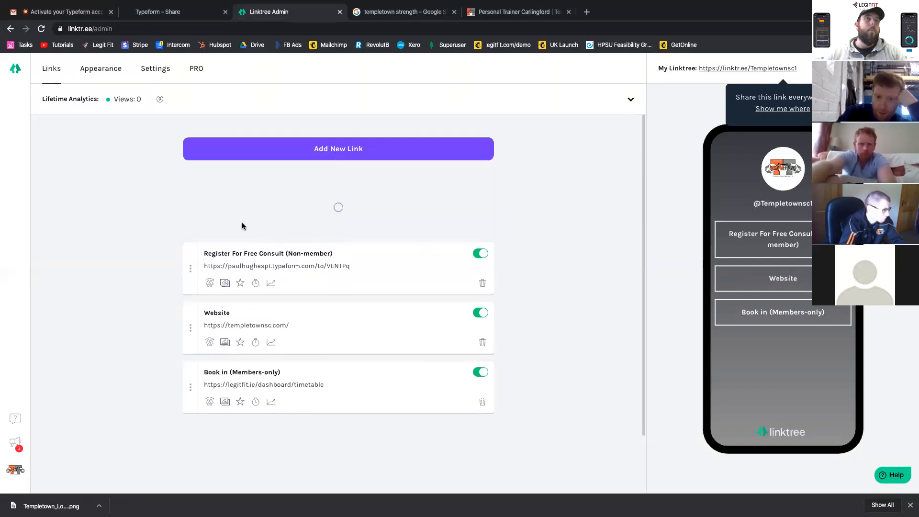
pyautogui.moveTo(192, 203); pyautogui.dragTo(196, 260)
pyautogui.click(224, 266)
pyautogui.hotkey('ctrl', 'v')
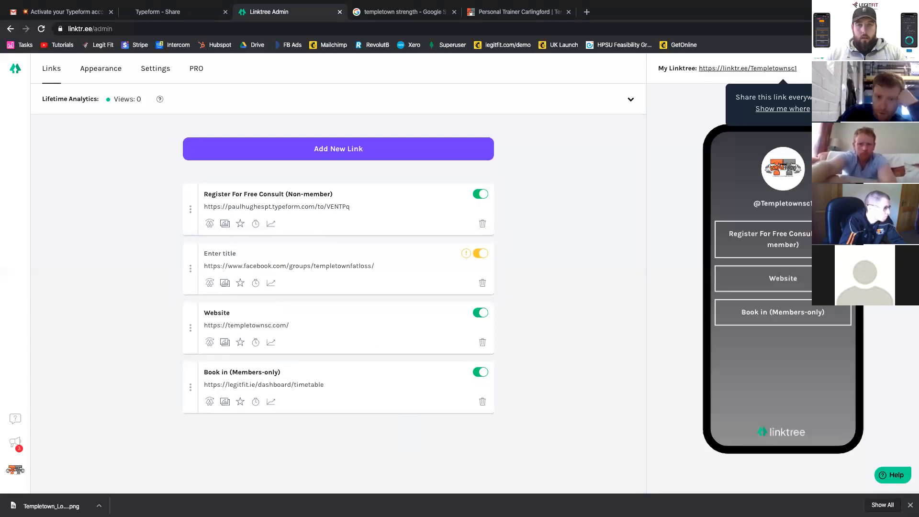
pyautogui.click(234, 256)
pyautogui.write('Fatloss')
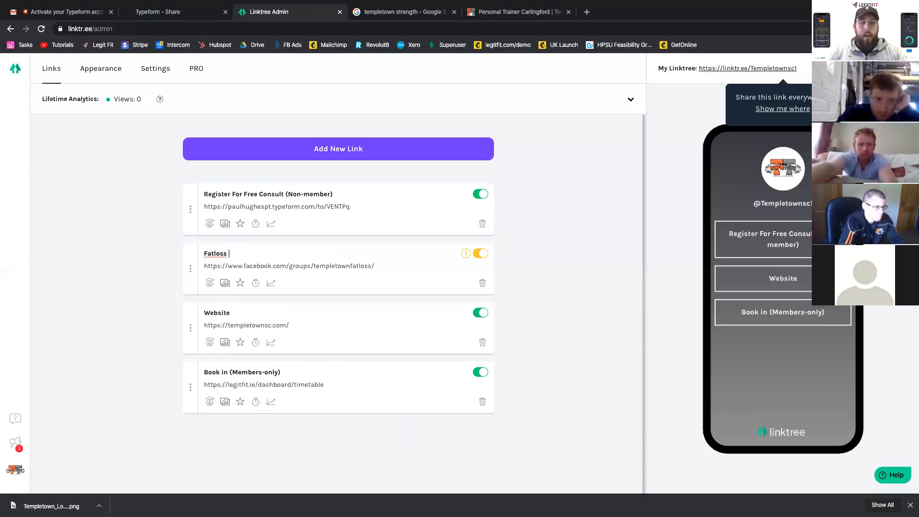
pyautogui.write(' Challend')
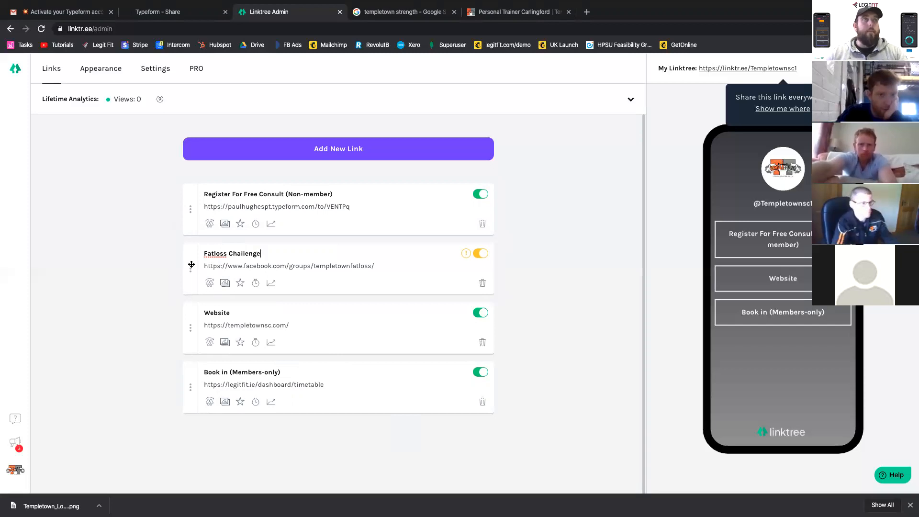
pyautogui.click(282, 148)
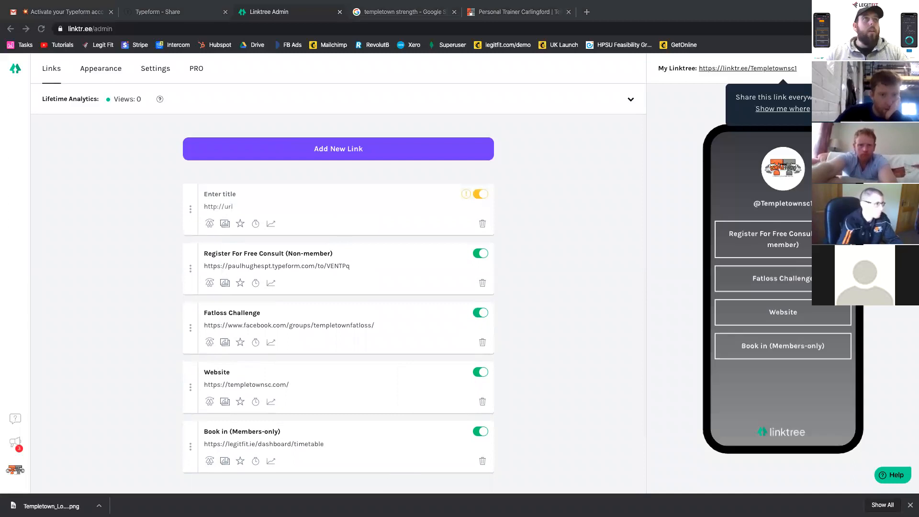
pyautogui.click(213, 205)
pyautogui.hotkey('ctrl', 'v')
pyautogui.click(230, 190)
pyautogui.write('Join ')
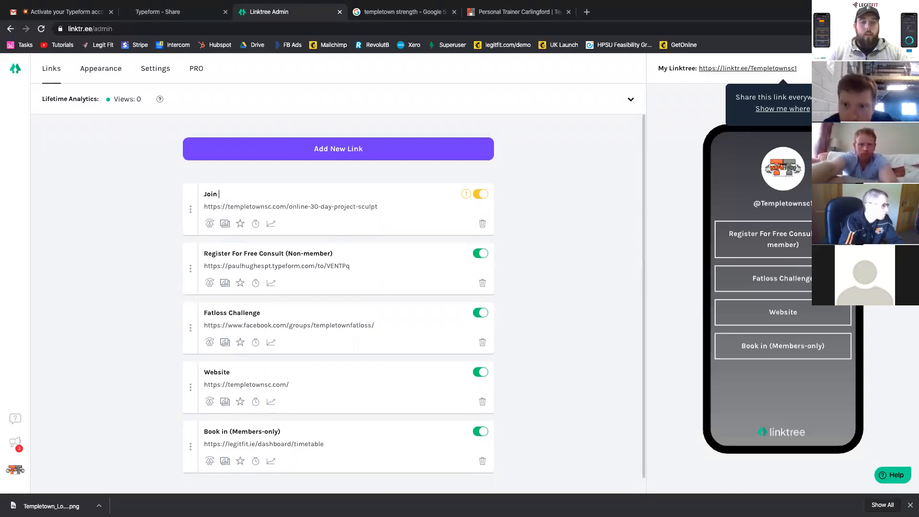
pyautogui.write('Our 30 Day Challenge')
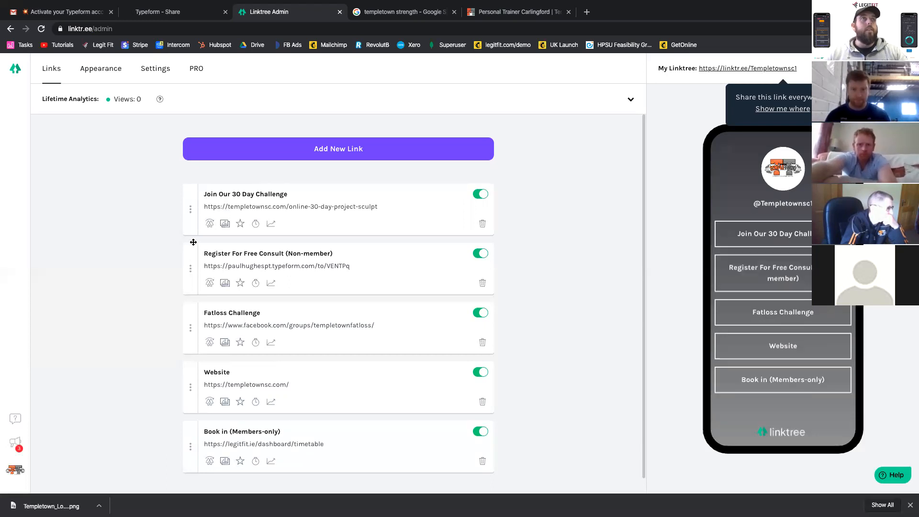
pyautogui.moveTo(189, 221); pyautogui.dragTo(196, 257)
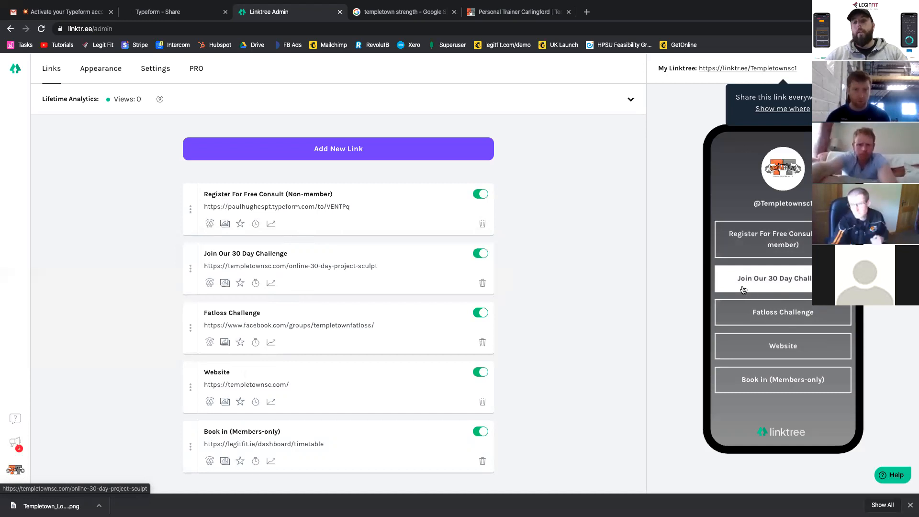
# - Switch the "Fatloss Challenge" link off and back on
pyautogui.scroll(-2, 519, 259)
pyautogui.scroll(2, 519, 259)
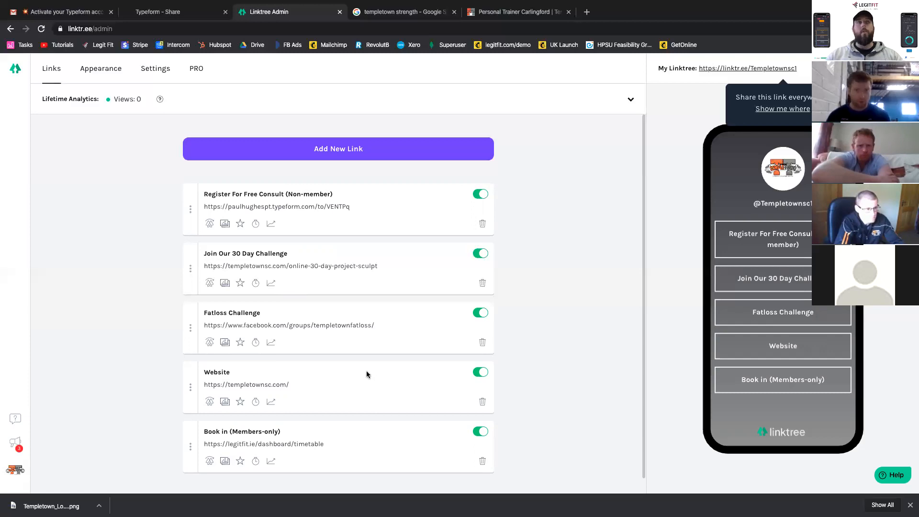
pyautogui.click(481, 314)
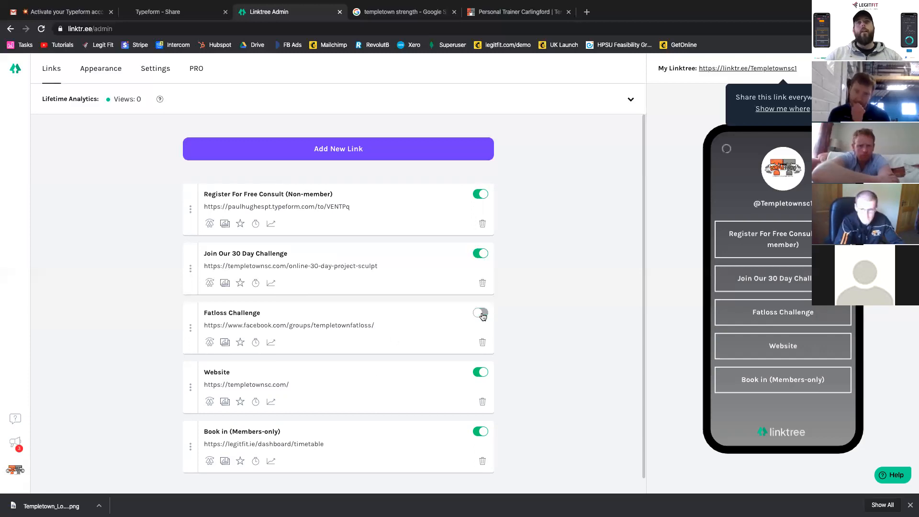
pyautogui.click(481, 314)
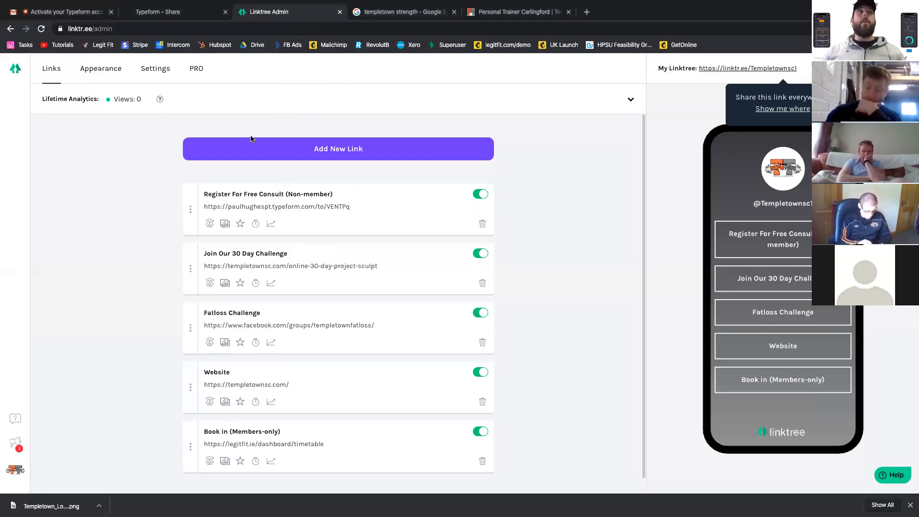
# - Switch to Typeform and go from the Registration Form's share page back to My workspace
pyautogui.click(165, 14)
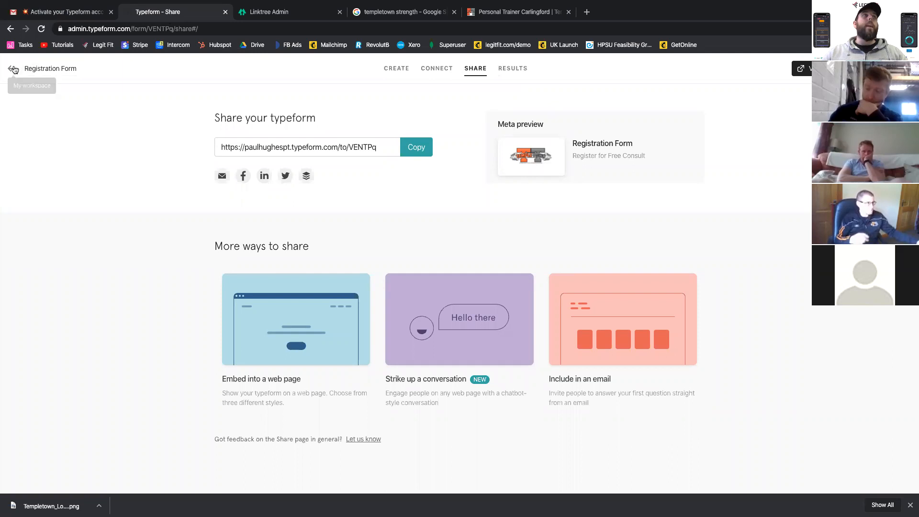
pyautogui.click(13, 69)
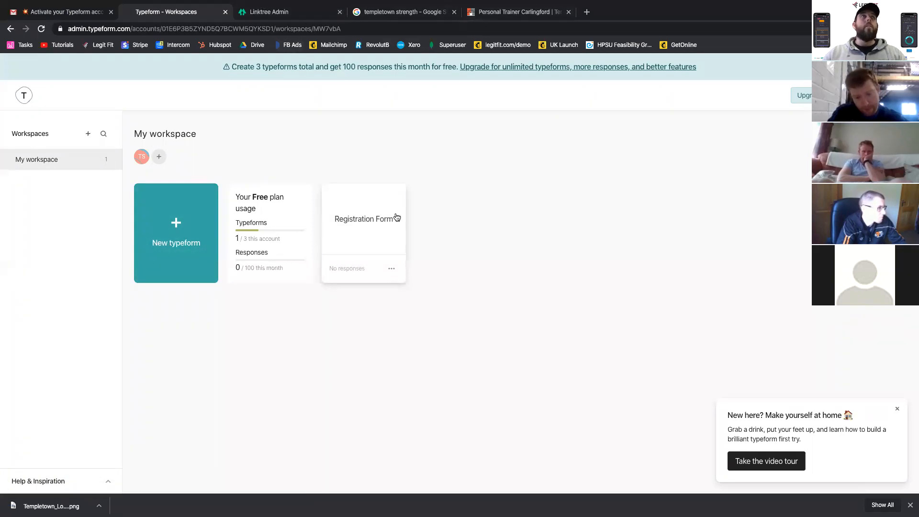
# - Switch to the Miro Concept Map and examine the landing page funnels, signup triggers and list of zaps needed
pyautogui.hotkey('ctrl', 'Right')
pyautogui.hotkey('ctrl', 'Left')
pyautogui.hotkey('ctrl', 'Left')
pyautogui.hotkey('ctrl', 'Right')
pyautogui.hotkey('ctrl', 'Right')
pyautogui.hotkey('ctrl', 'Right')
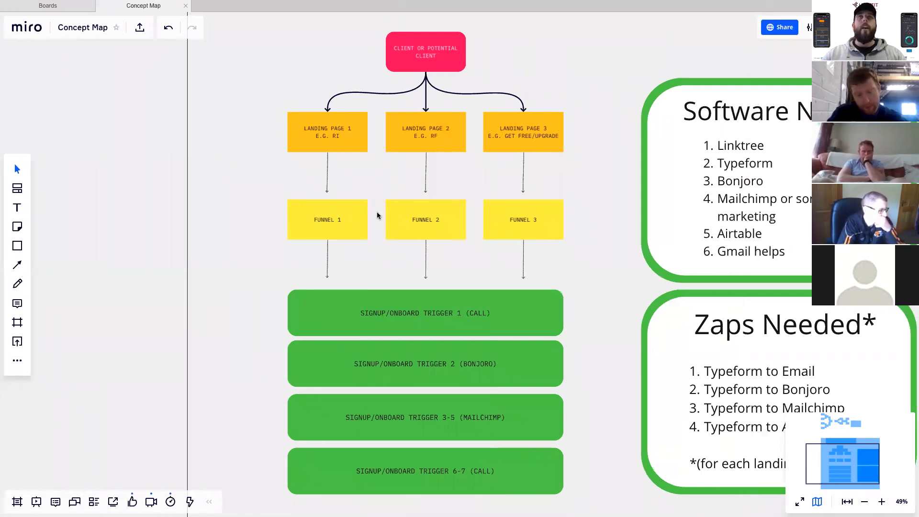
pyautogui.scroll(-2, 378, 215)
pyautogui.hscroll(2, 378, 216)
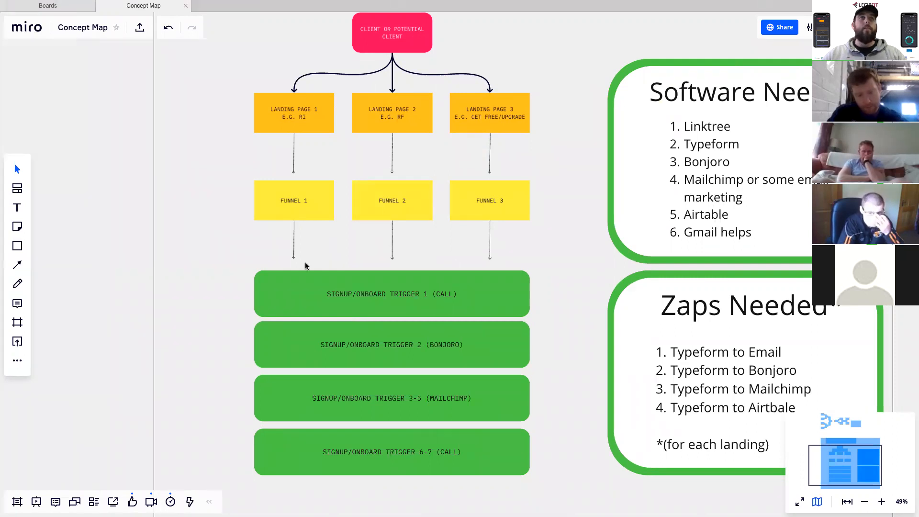
pyautogui.scroll(-3, 373, 240)
pyautogui.hscroll(-1, 373, 240)
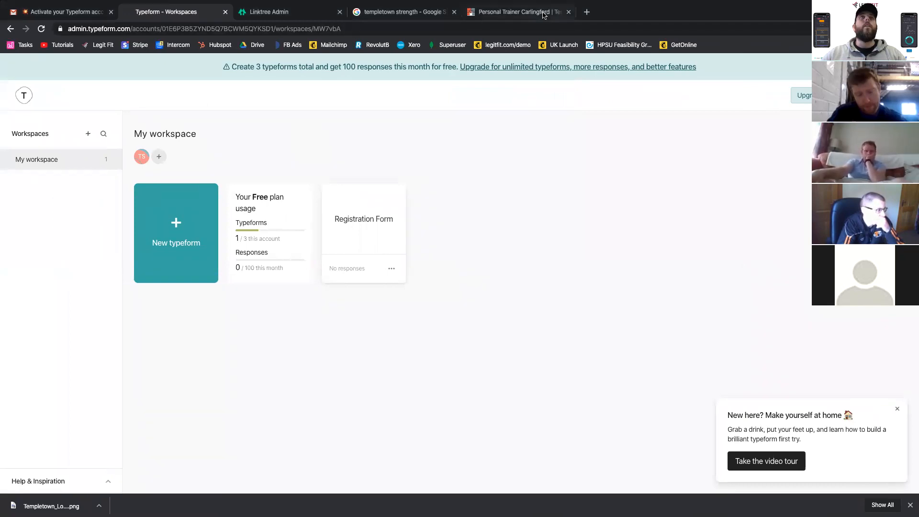
# - Return to the browser and close the Templetown website, Google search and Linktree Admin pages, keeping the Typeform workspace open
pyautogui.click(557, 12)
pyautogui.click(568, 12)
pyautogui.click(452, 12)
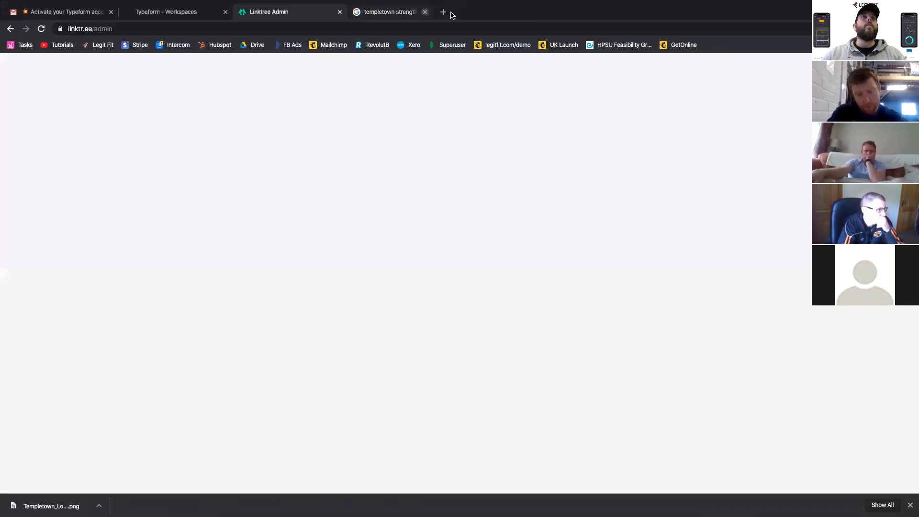
pyautogui.click(340, 12)
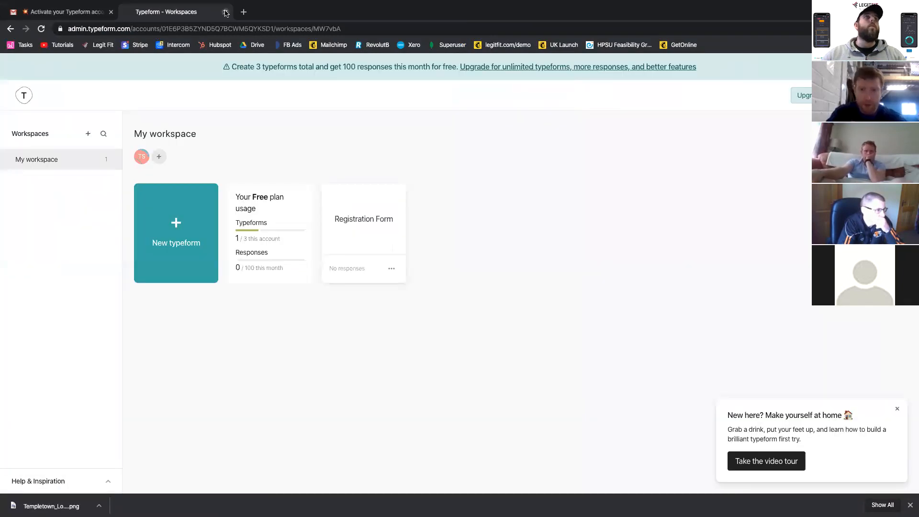
# - Open Zapier in a new browser page, go to the Zaps list and start making a new zap
pyautogui.click(243, 12)
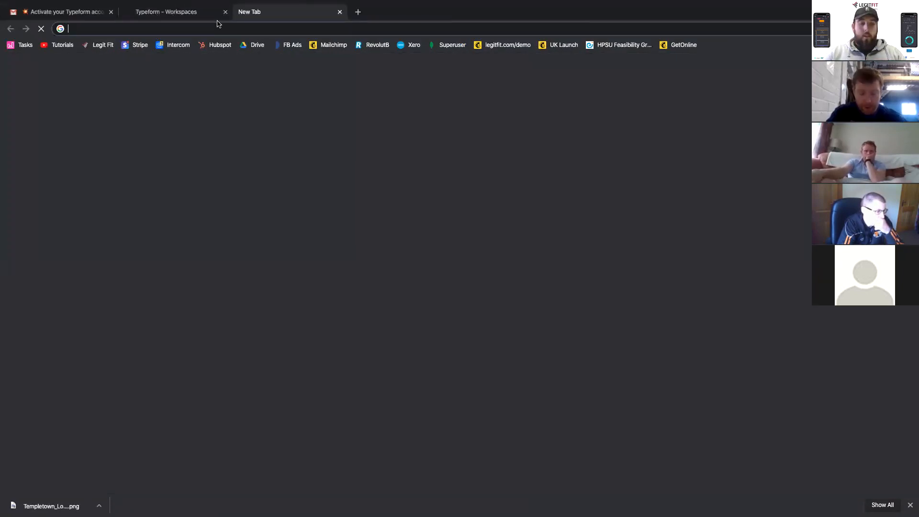
pyautogui.write('zap')
pyautogui.press('Return')
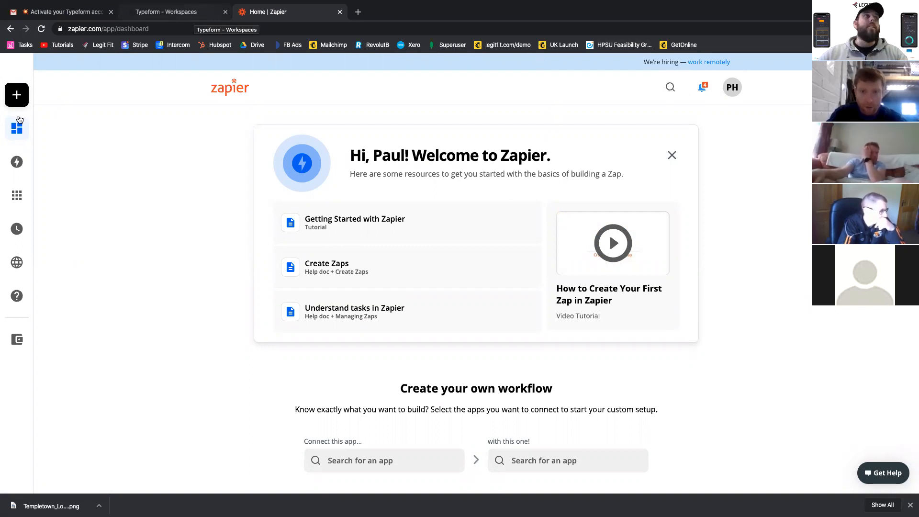
pyautogui.moveTo(19, 119)
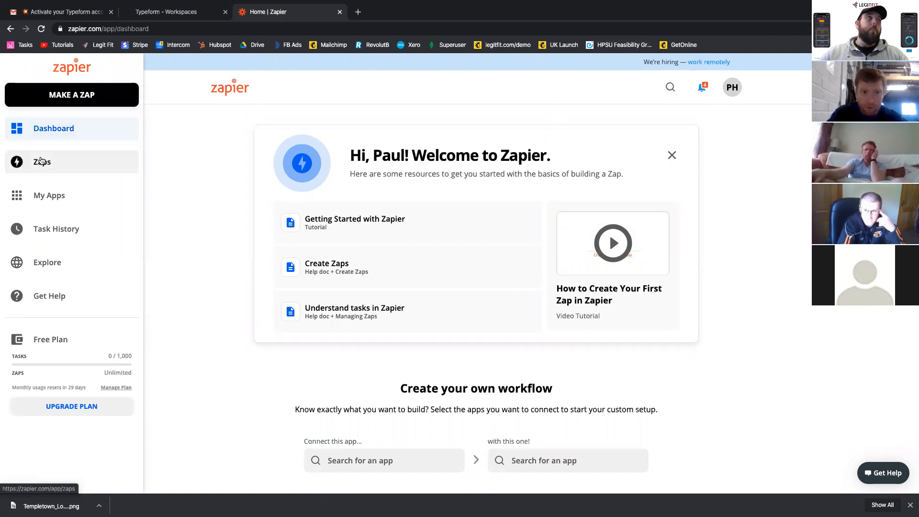
pyautogui.click(42, 162)
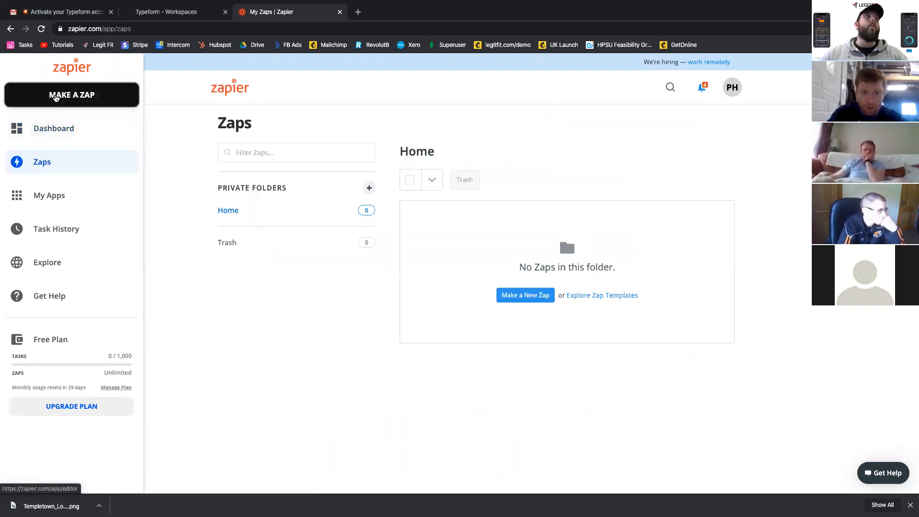
pyautogui.click(55, 96)
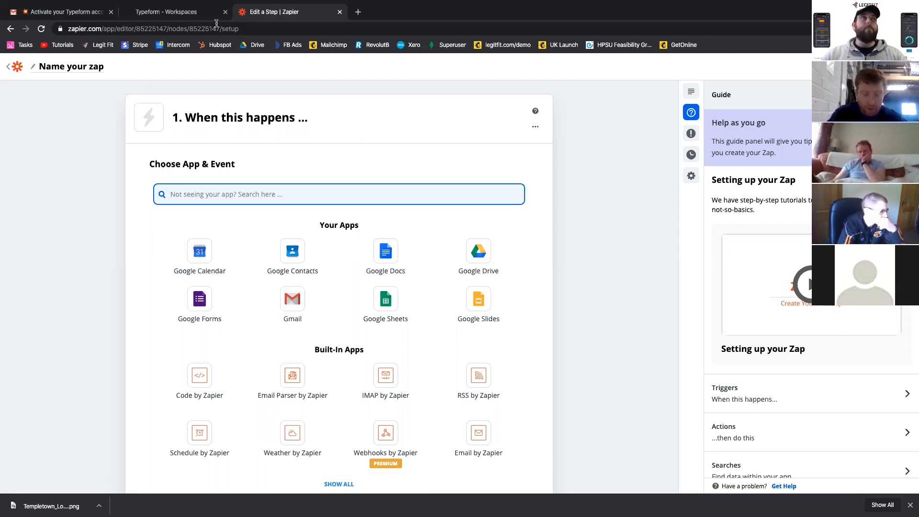
# - Close the leftover Typeform sign-up and Zapier onboarding pages in the other browser window, and move the Miro space beside the Zapier one
pyautogui.hotkey('ctrl', 'Right')
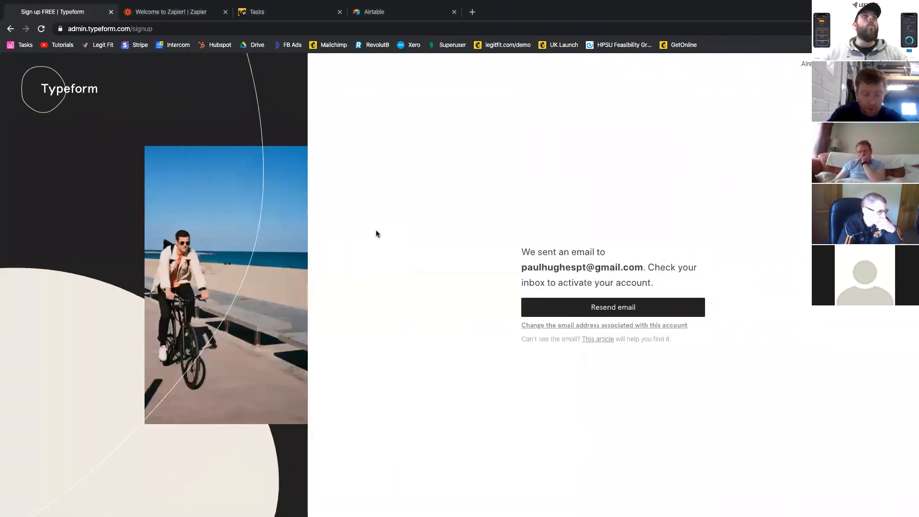
pyautogui.click(110, 12)
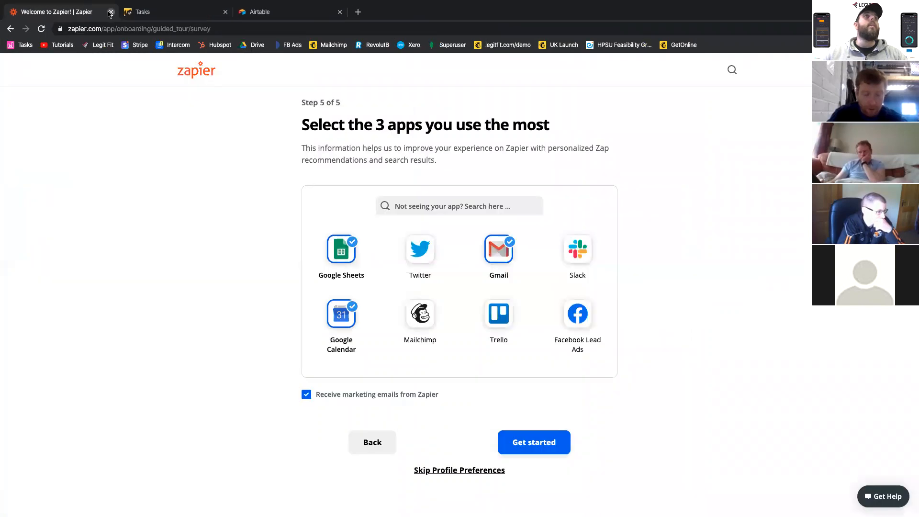
pyautogui.click(111, 12)
pyautogui.hotkey('ctrl', 'Up')
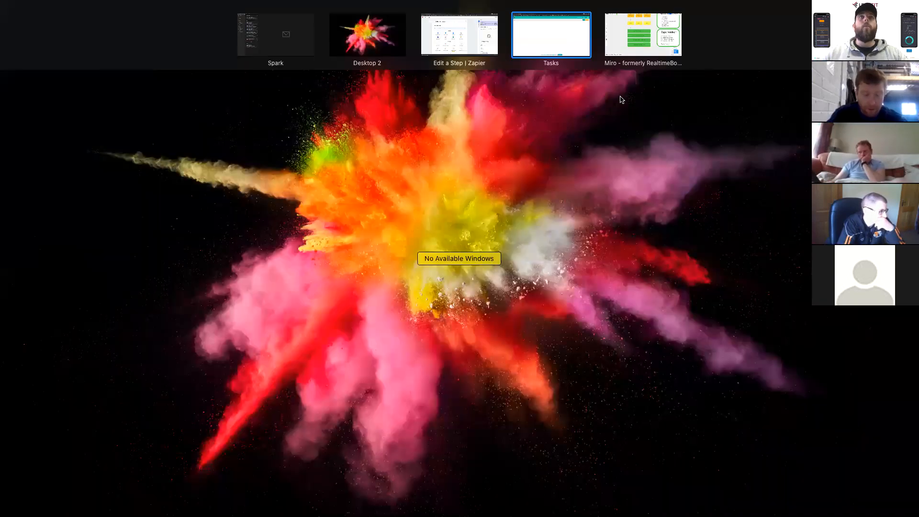
pyautogui.moveTo(642, 30); pyautogui.dragTo(445, 32)
pyautogui.click(459, 34)
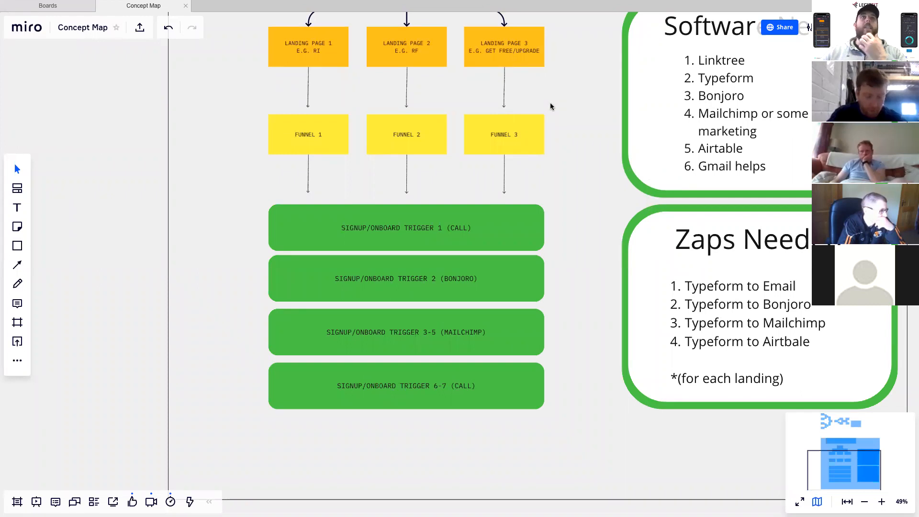
# - Back in the Zapier editor, set the zap's trigger app to Typeform with the New Entry event and continue
pyautogui.hotkey('ctrl', 'Right')
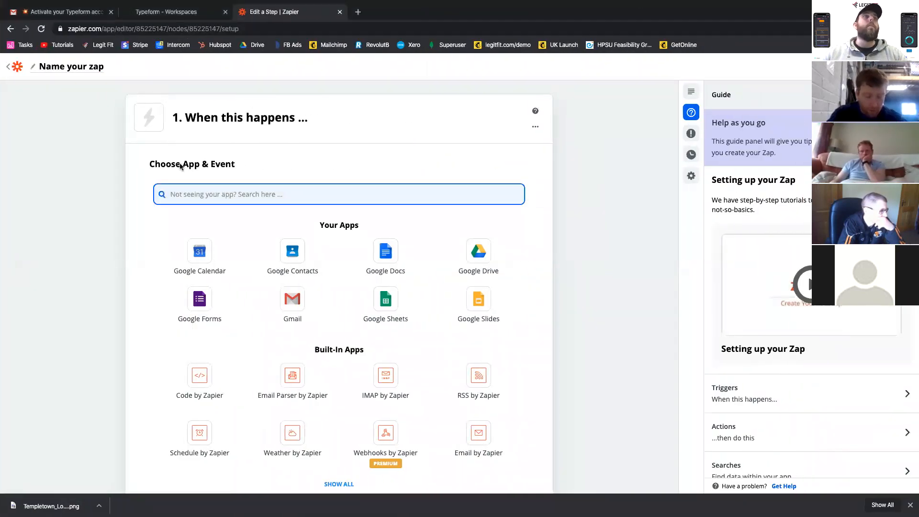
pyautogui.write('ty')
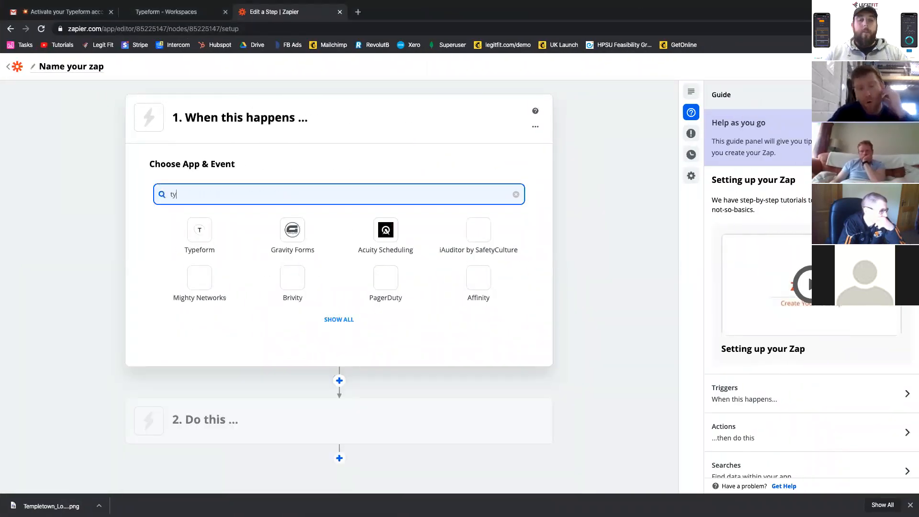
pyautogui.write('pe')
pyautogui.click(211, 224)
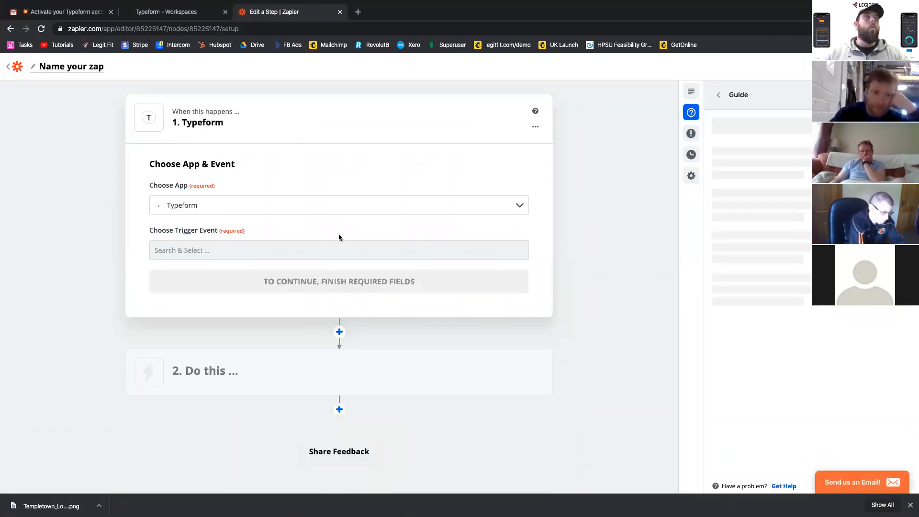
pyautogui.click(285, 255)
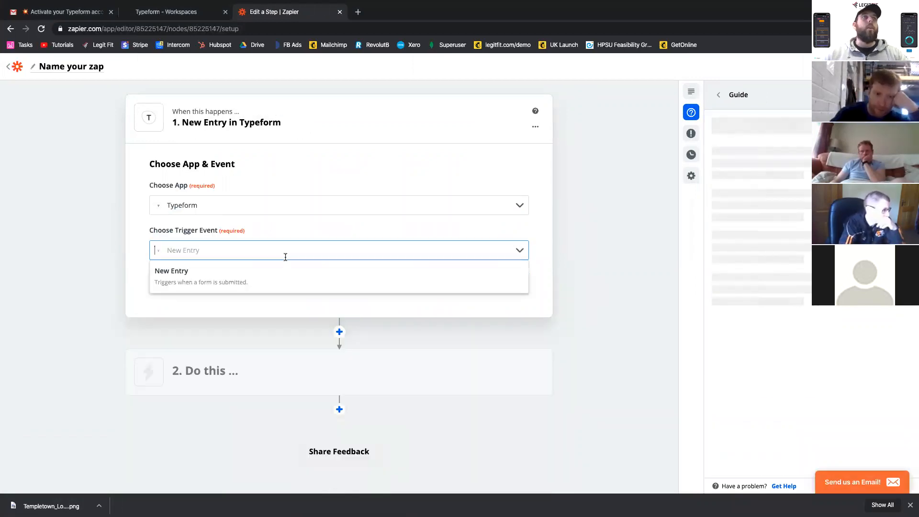
pyautogui.click(277, 280)
pyautogui.click(287, 285)
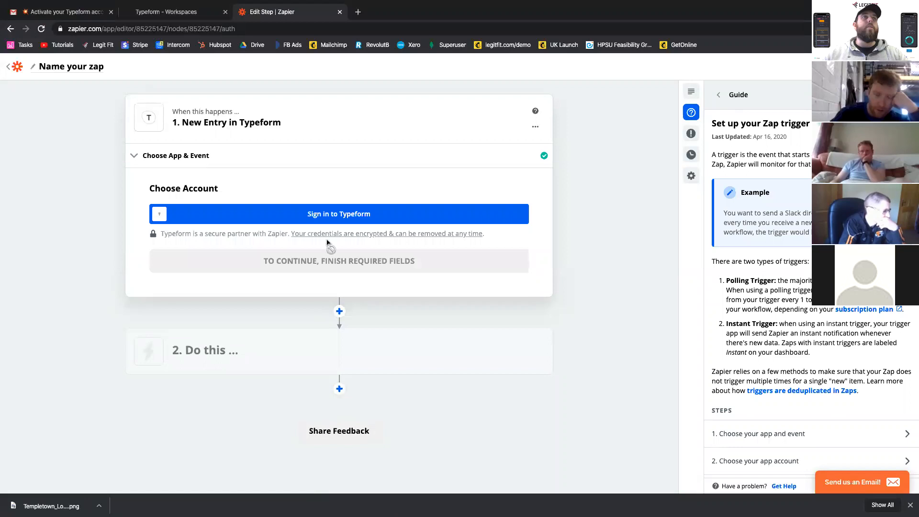
# - Connect the Typeform account to Zapier, accept the requested access and continue to the entry settings
pyautogui.click(397, 213)
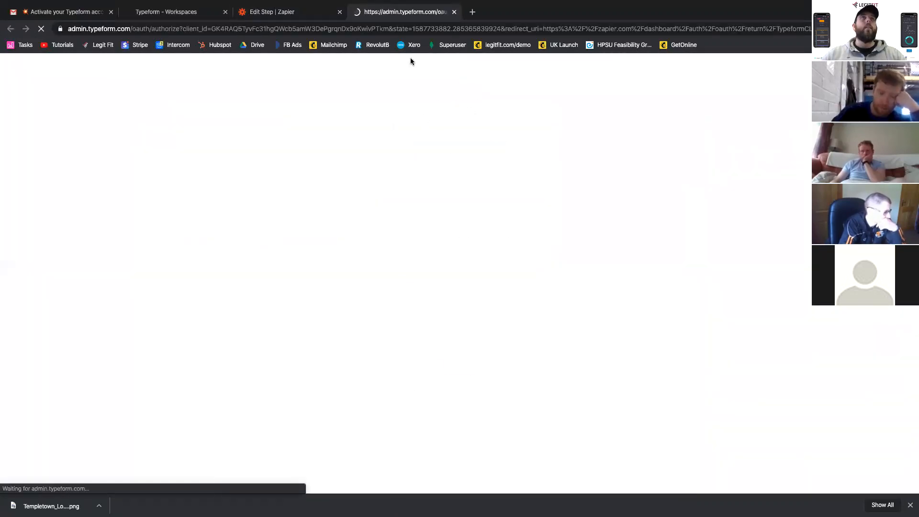
pyautogui.scroll(-2, 469, 431)
pyautogui.click(455, 408)
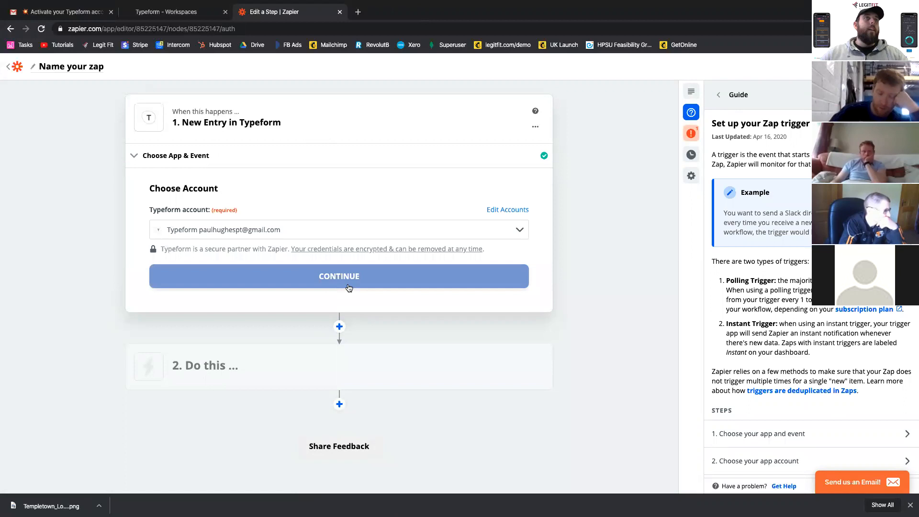
pyautogui.click(348, 286)
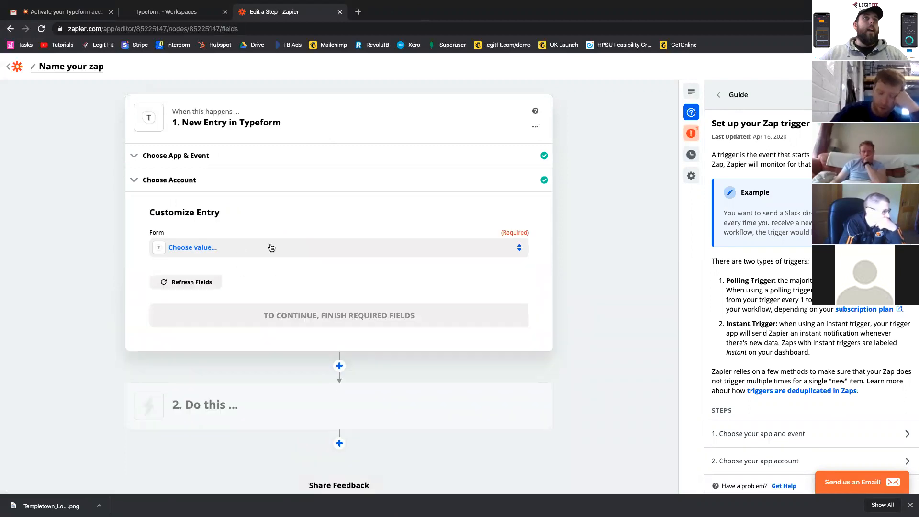
# - Choose Registration Form as the trigger's form, test the Typeform connection and continue to the action
pyautogui.click(286, 248)
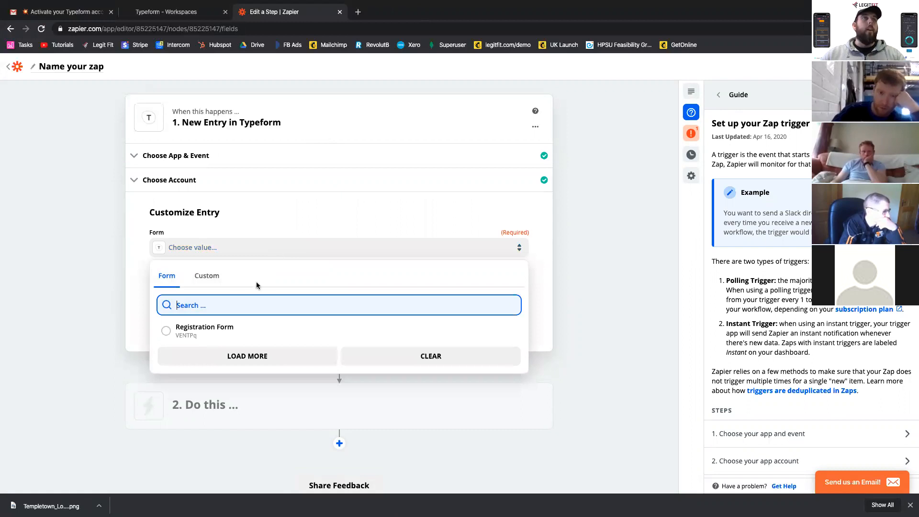
pyautogui.click(190, 330)
pyautogui.click(269, 317)
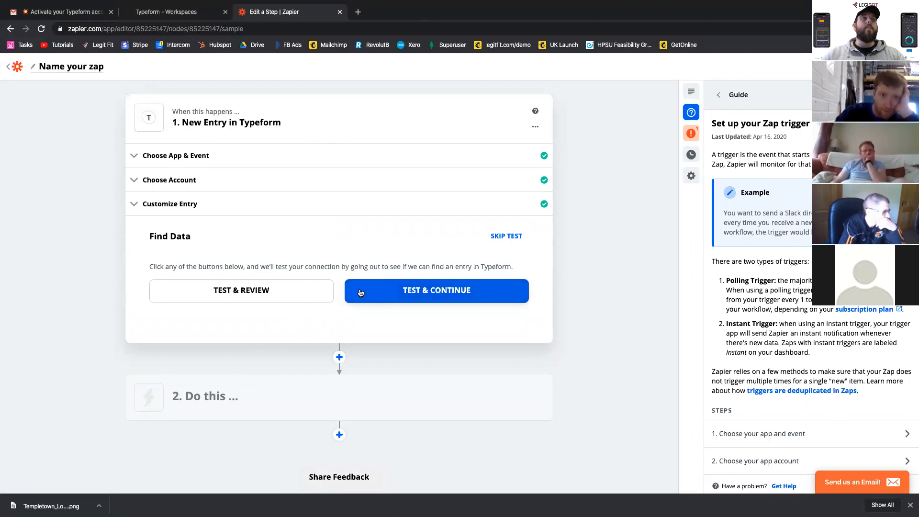
pyautogui.click(397, 291)
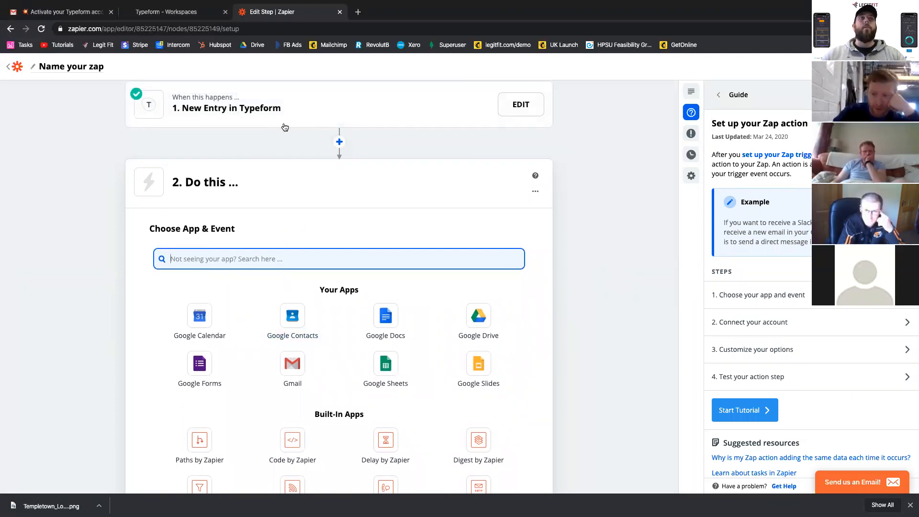
# - Set the zap's action app to Gmail with the Send Email event and continue
pyautogui.click(284, 372)
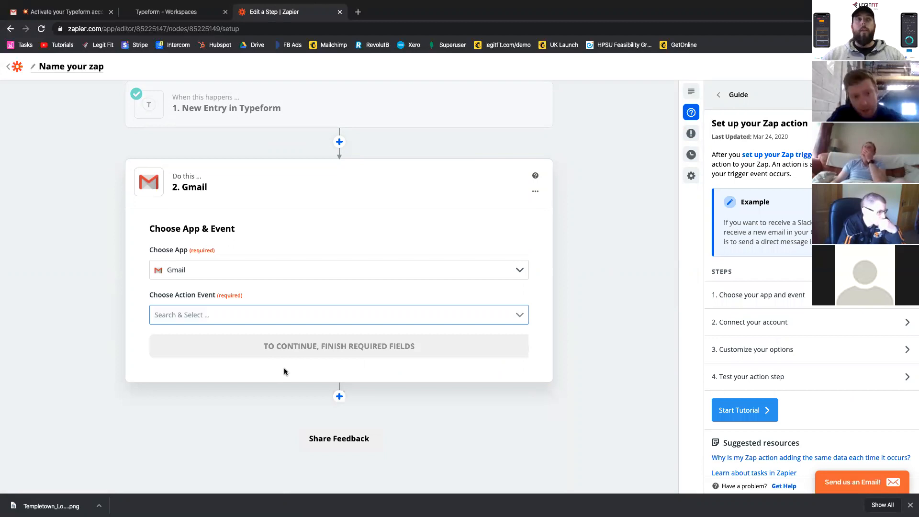
pyautogui.click(217, 309)
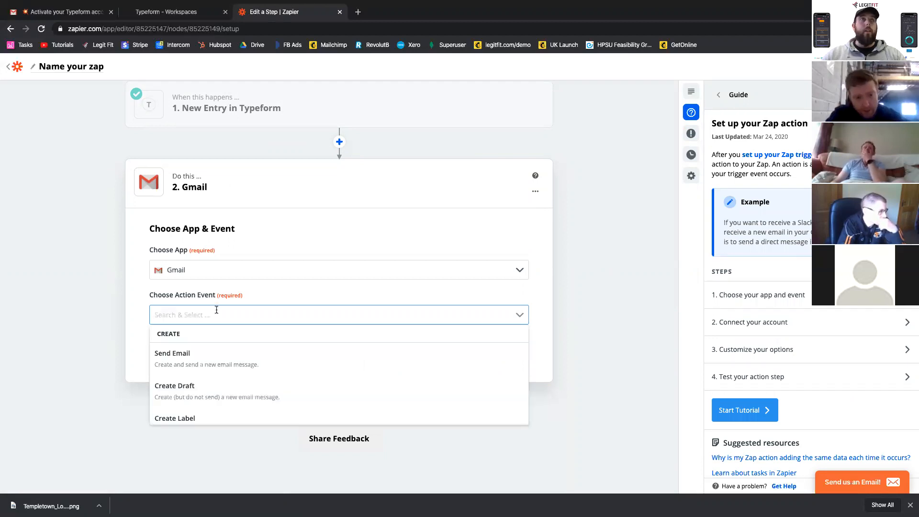
pyautogui.click(207, 367)
pyautogui.click(240, 347)
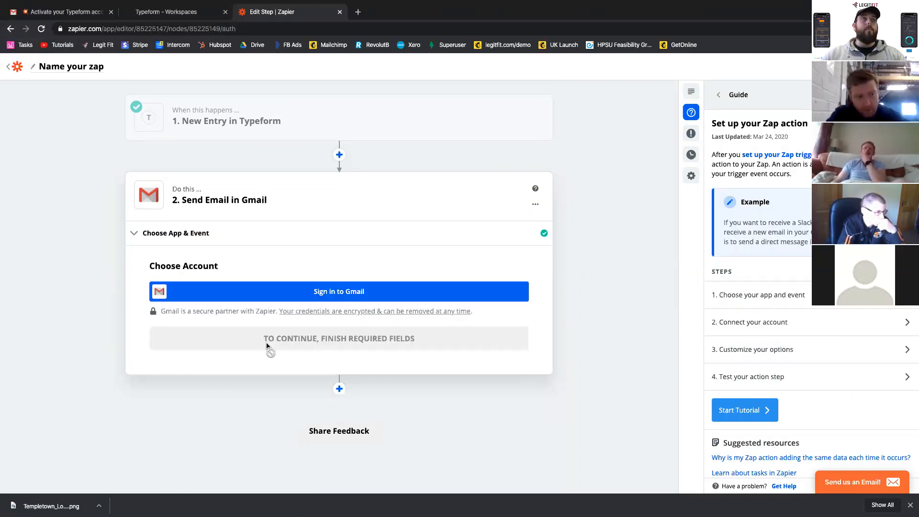
# - Connect the client's Gmail account to Zapier, allow access and continue to the email settings
pyautogui.click(344, 297)
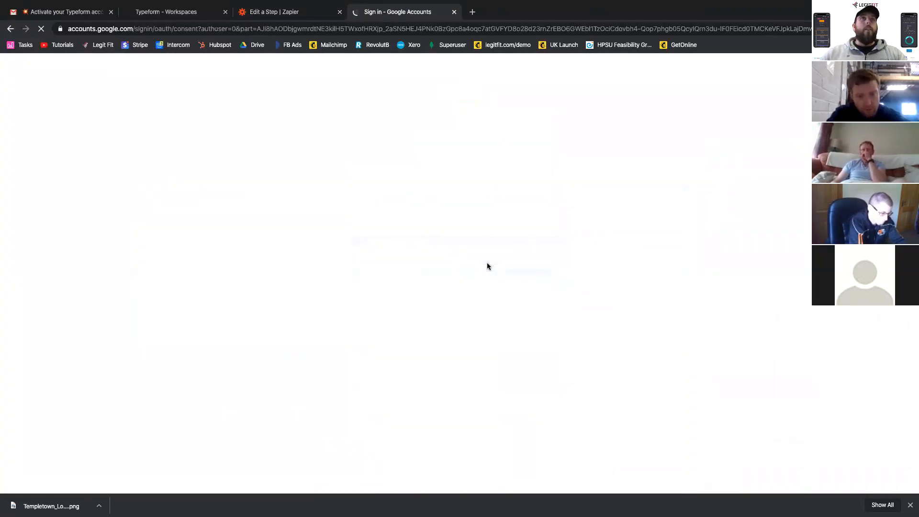
pyautogui.click(526, 394)
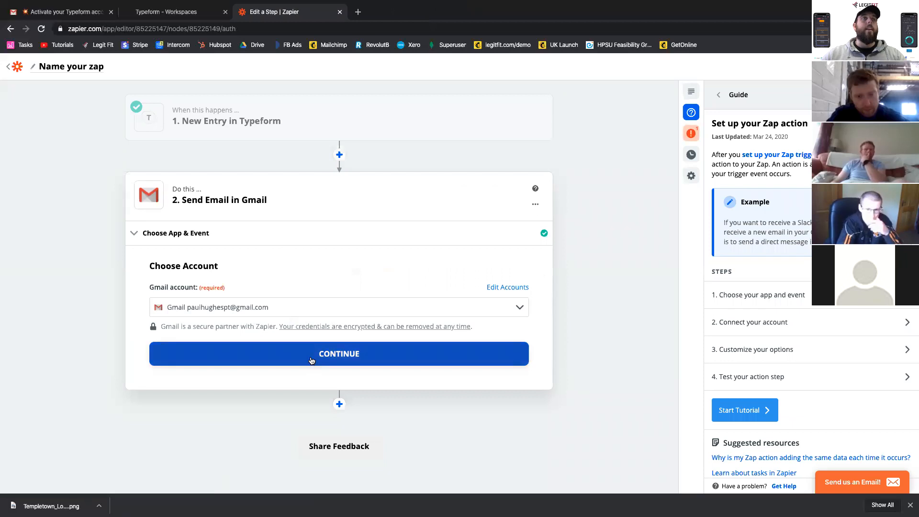
pyautogui.click(310, 360)
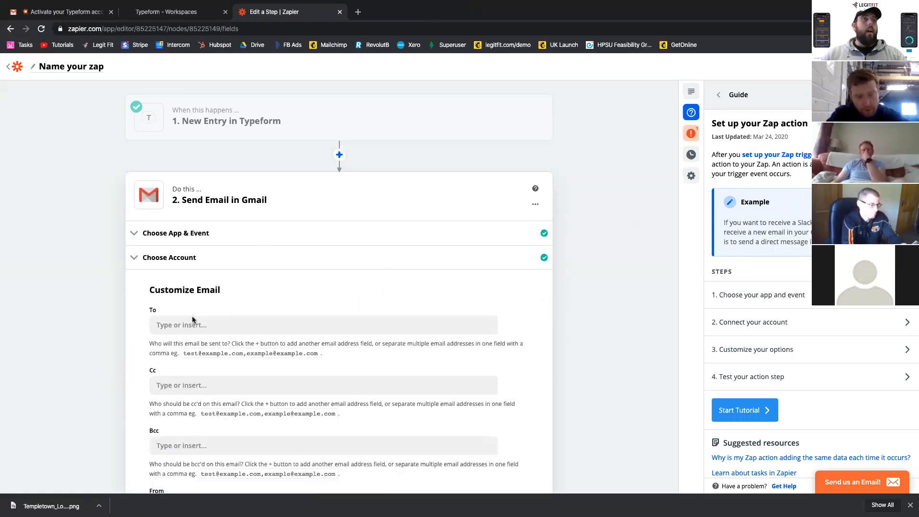
# - Paste the client's e-mail address as the recipient of the Gmail notification email
pyautogui.click(190, 324)
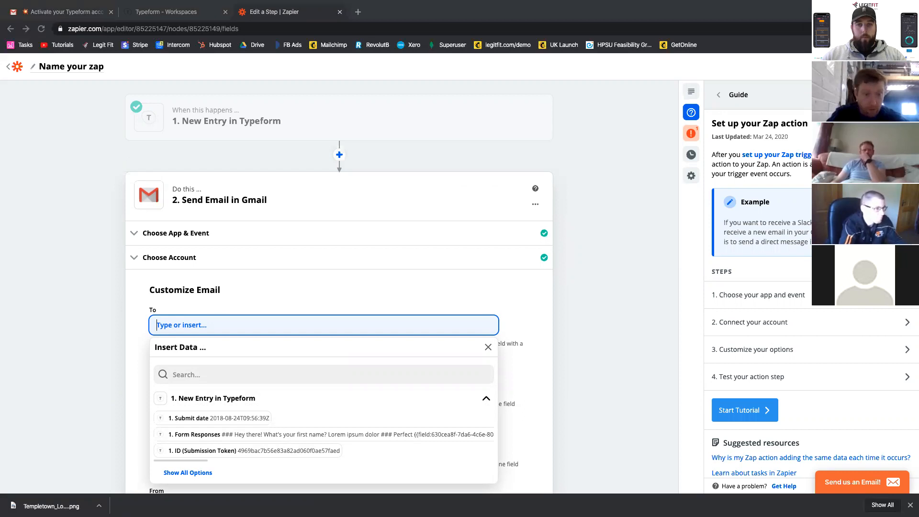
pyautogui.press('super+v')
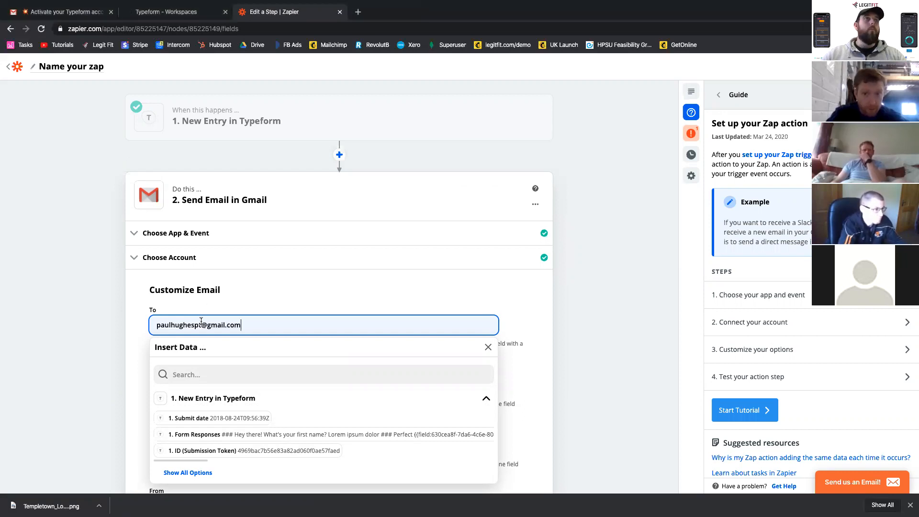
pyautogui.click(107, 339)
pyautogui.scroll(-4, 107, 339)
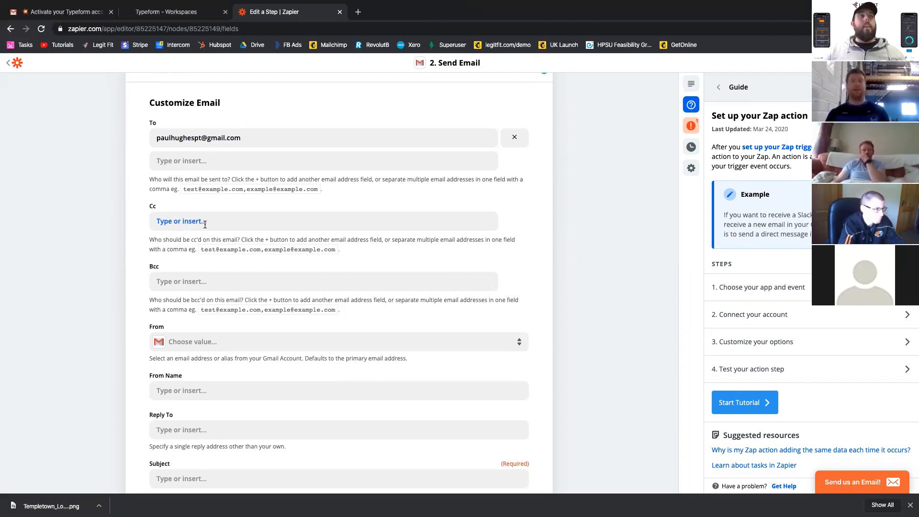
pyautogui.scroll(-2, 219, 293)
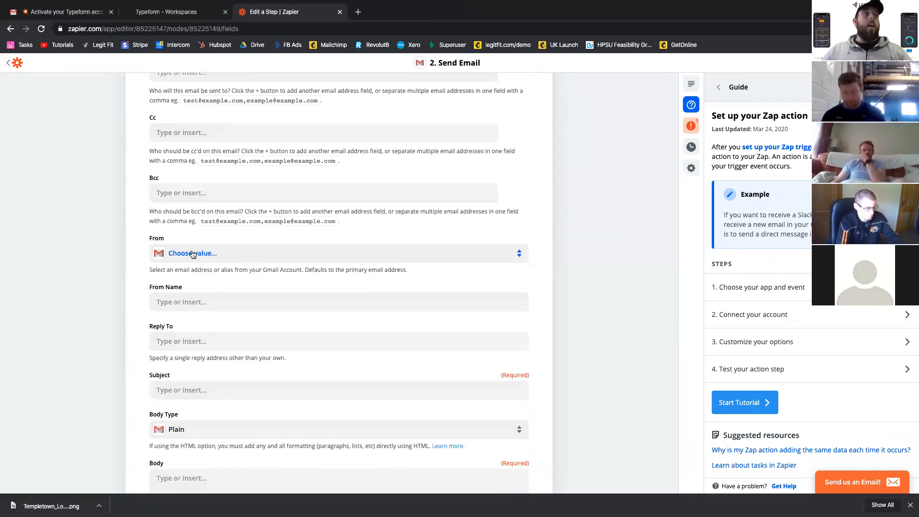
# - Set the email's From to the client's Gmail address and its From Name to the Typeform answer for "Hey there! What's your first name?"
pyautogui.click(182, 251)
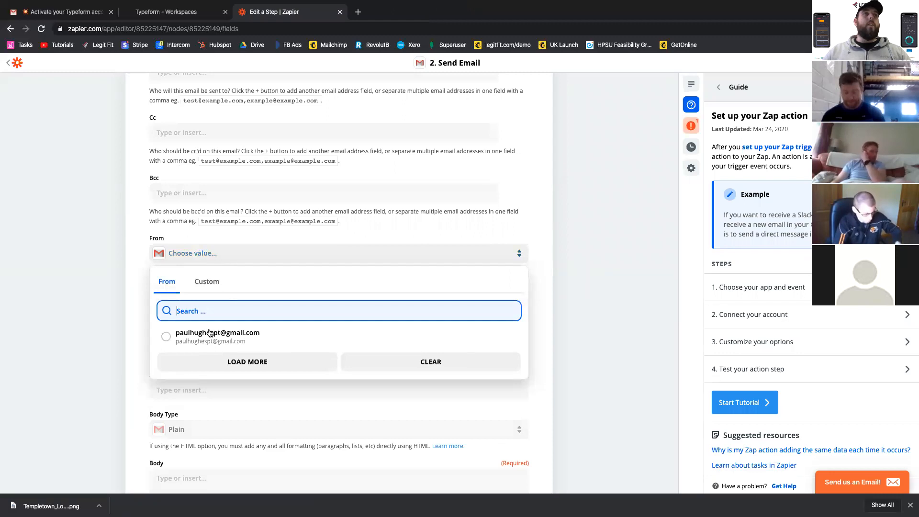
pyautogui.click(208, 334)
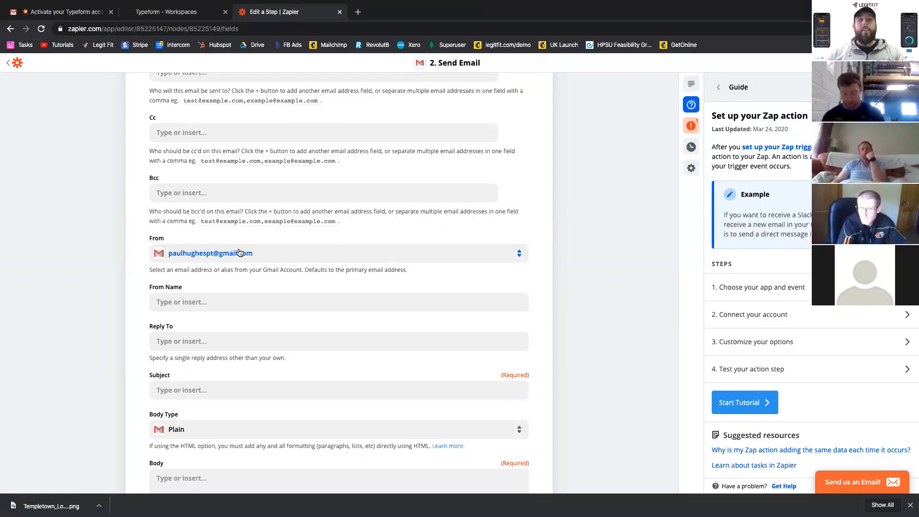
pyautogui.click(186, 302)
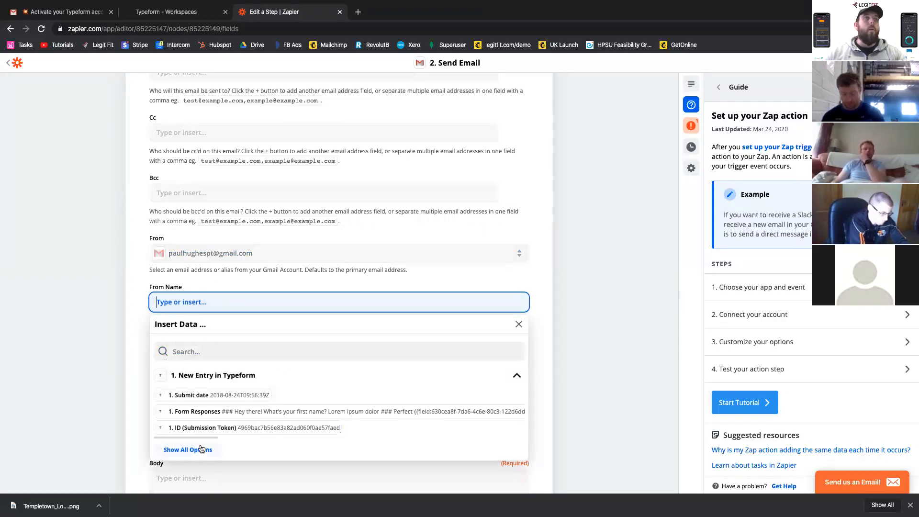
pyautogui.click(201, 449)
pyautogui.scroll(-2, 202, 445)
pyautogui.scroll(-1, 146, 271)
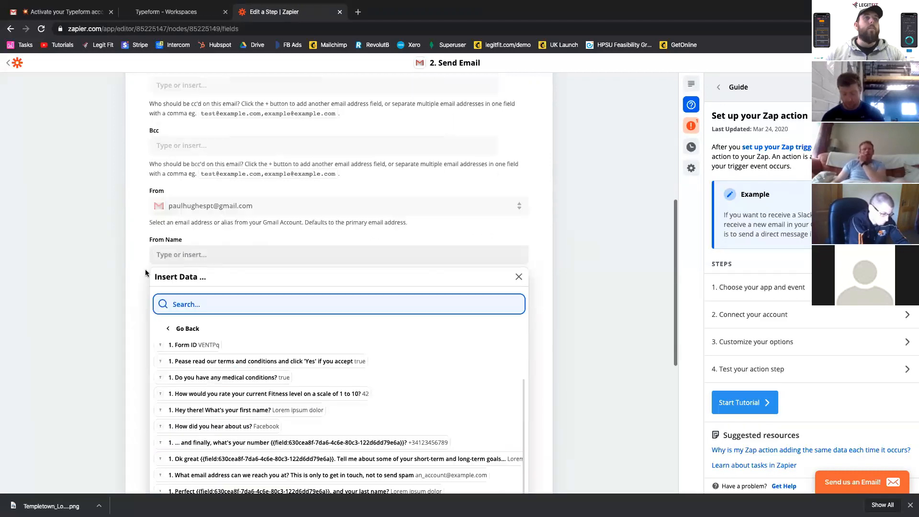
pyautogui.scroll(-1, 145, 273)
pyautogui.scroll(1, 198, 352)
pyautogui.scroll(-1, 199, 352)
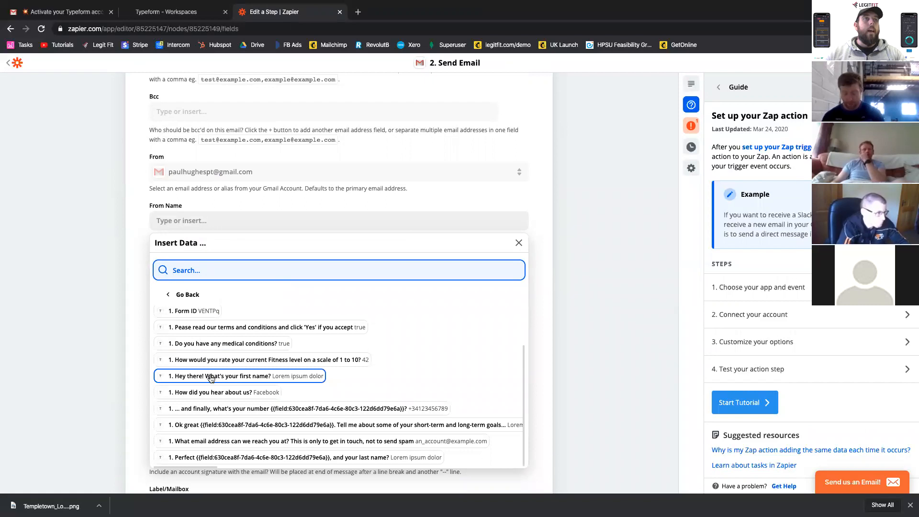
pyautogui.click(298, 377)
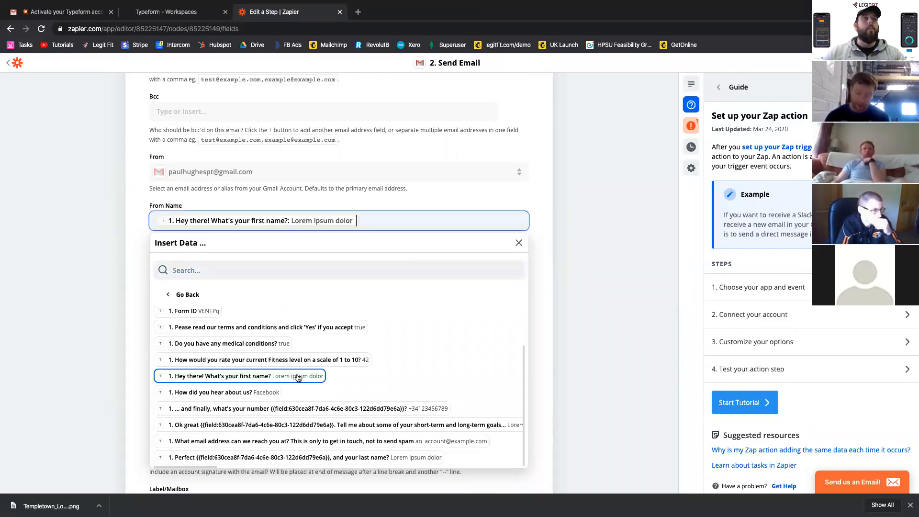
pyautogui.click(115, 224)
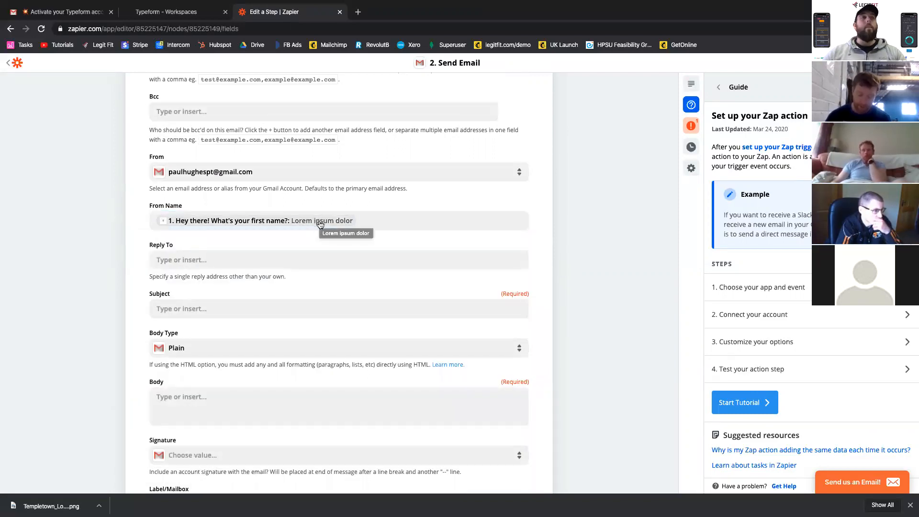
# - Set the email's Reply To to the Typeform answer for "What email address can we reach you at?"
pyautogui.click(199, 259)
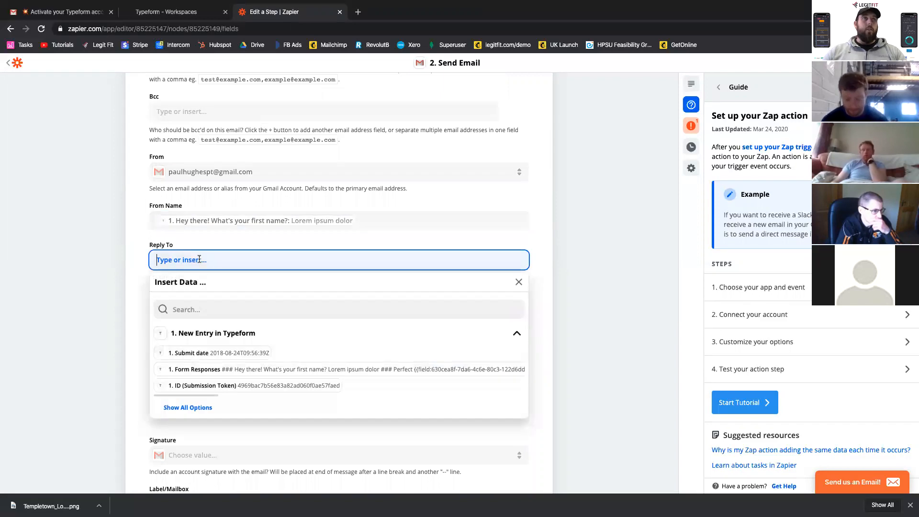
pyautogui.click(189, 407)
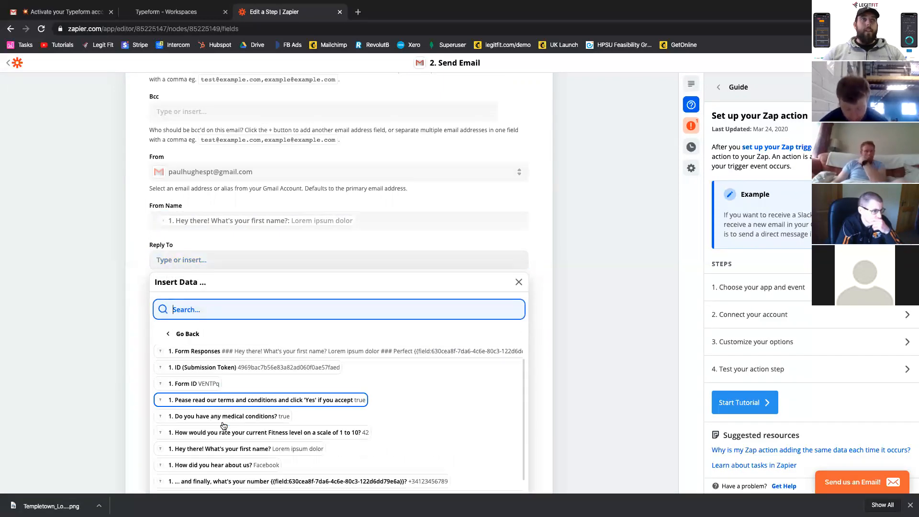
pyautogui.scroll(-2, 222, 425)
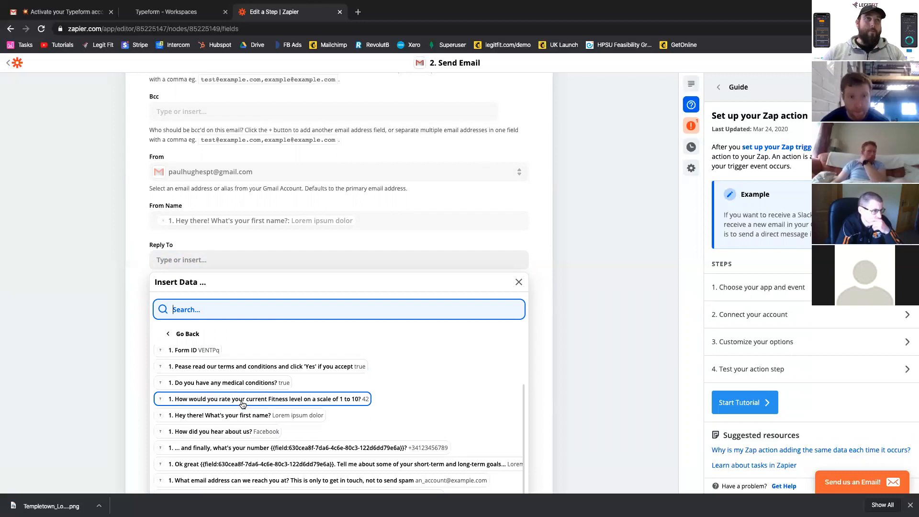
pyautogui.scroll(-1, 254, 405)
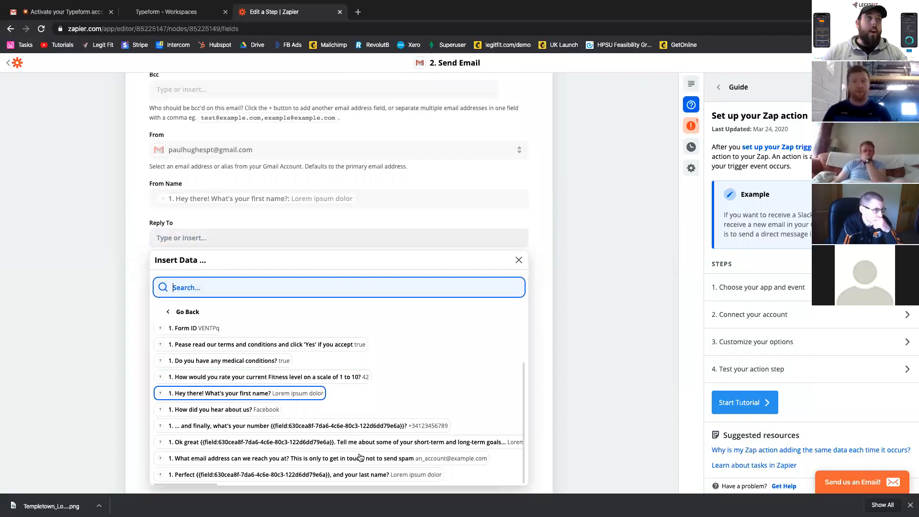
pyautogui.scroll(-1, 354, 454)
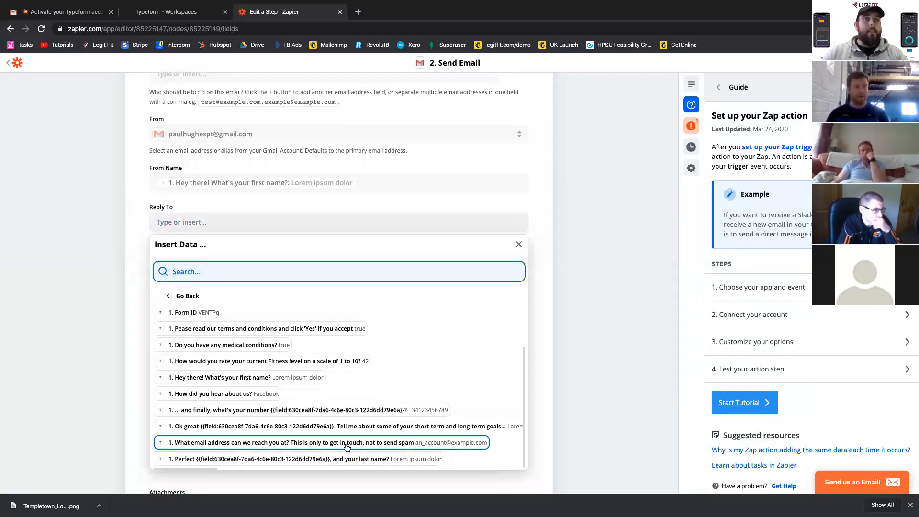
pyautogui.click(476, 446)
pyautogui.click(110, 245)
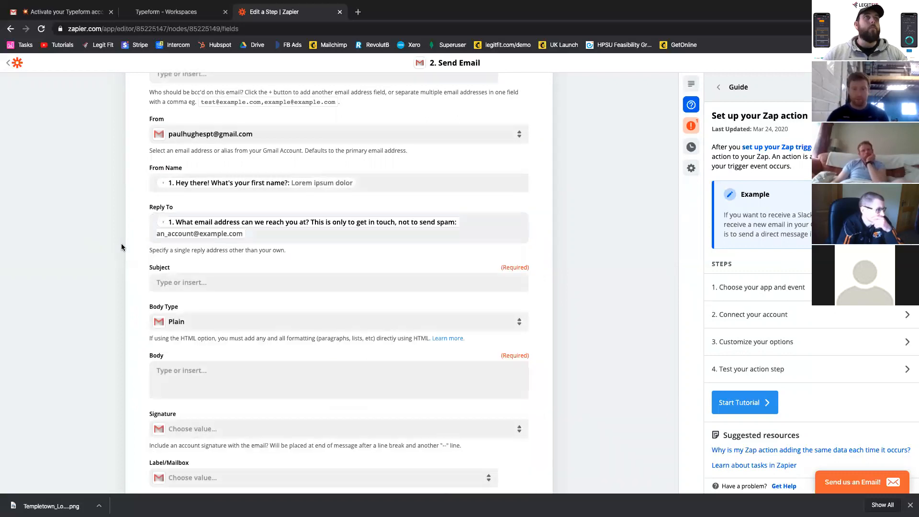
# - Enter "*** NEW CLIENT REGISTRATION ***" as the email's subject
pyautogui.click(209, 284)
pyautogui.write('NEW CL')
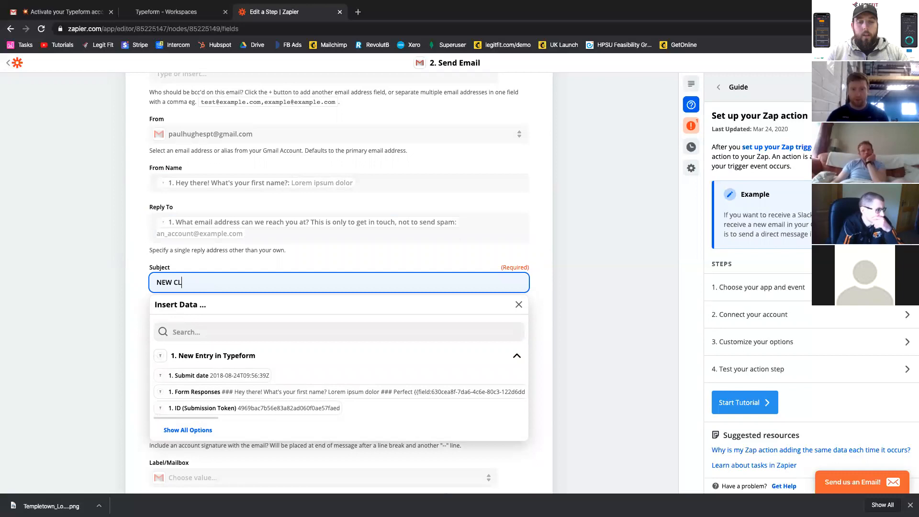
pyautogui.write('IENT REGI')
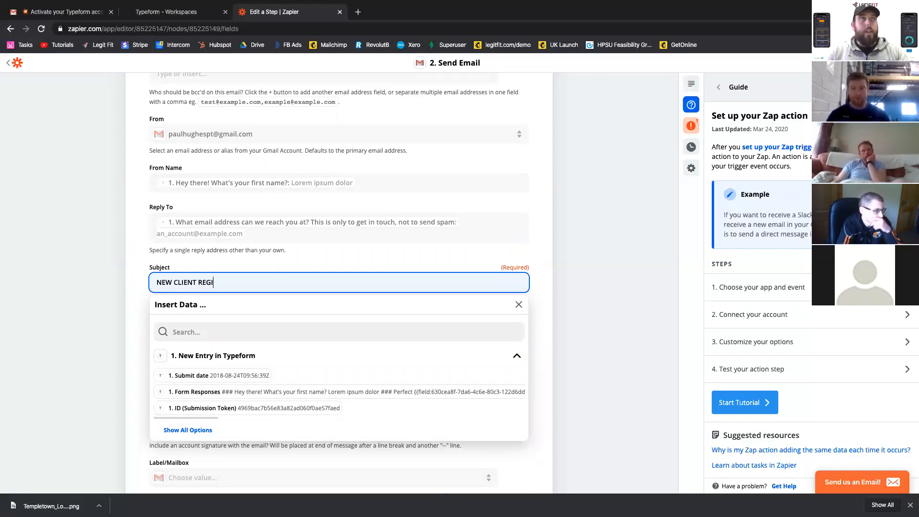
pyautogui.write('STRATION ***')
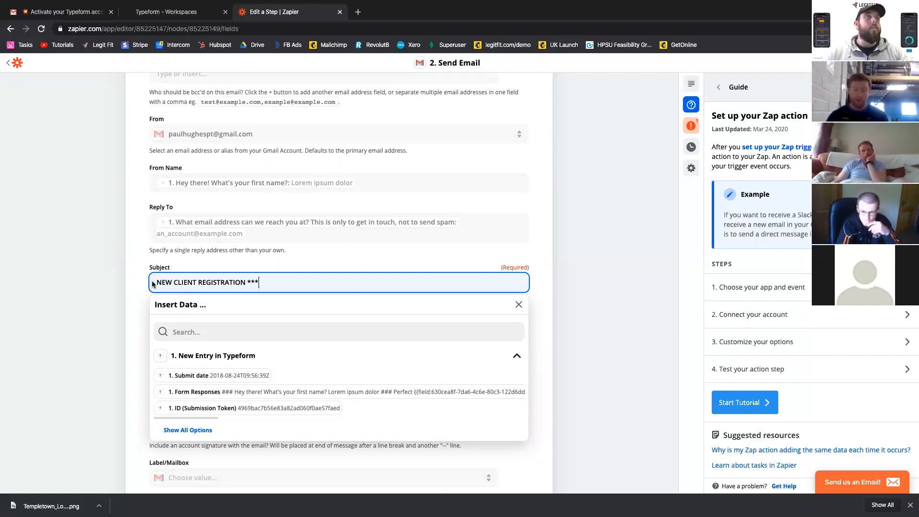
pyautogui.click(160, 280)
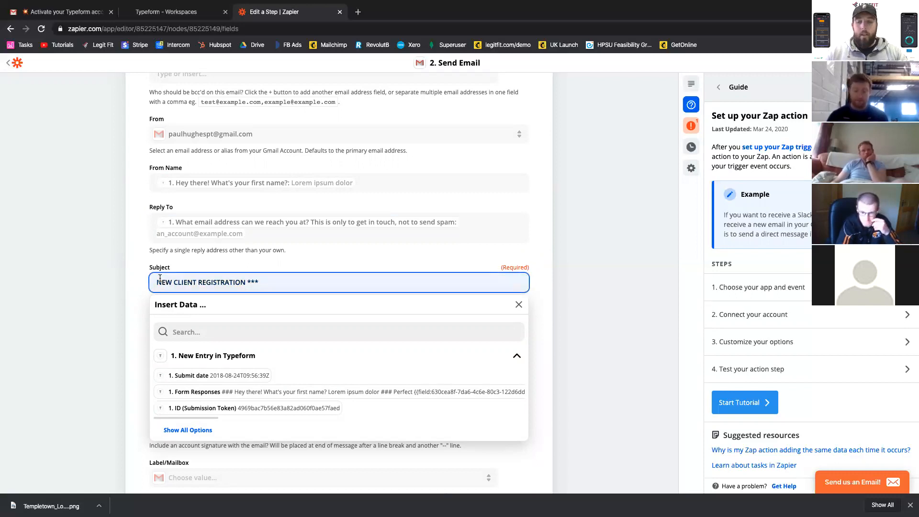
pyautogui.write('***')
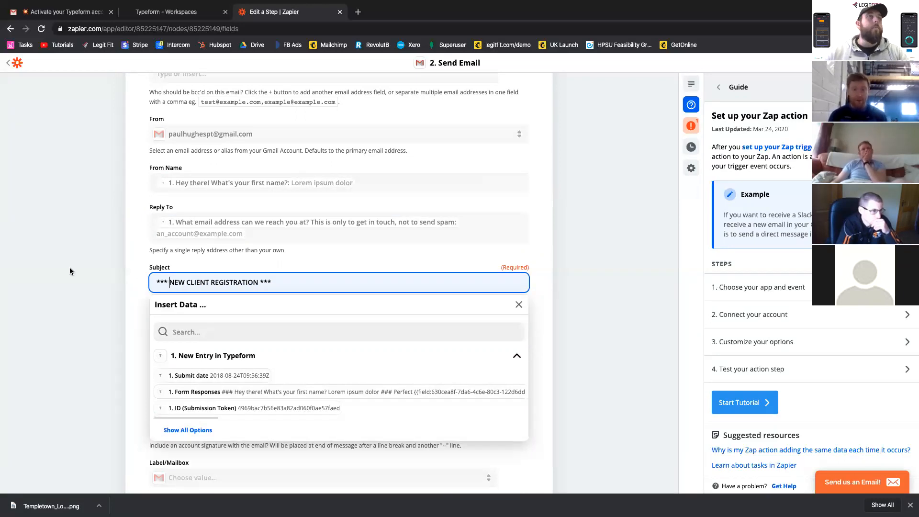
pyautogui.click(90, 280)
# - Write the email body with a greeting by name and "THIS CLIENT JUST REGISTERED THERE INTEREST... PLEASE CALL THEM AND ADD THEM TO LEGIT FIT"
pyautogui.scroll(-1, 214, 330)
pyautogui.click(215, 330)
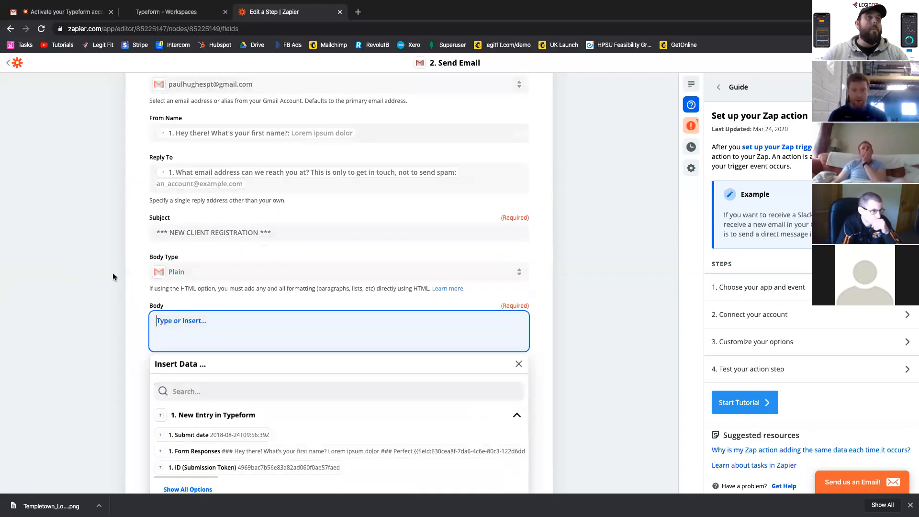
pyautogui.scroll(-2, 199, 392)
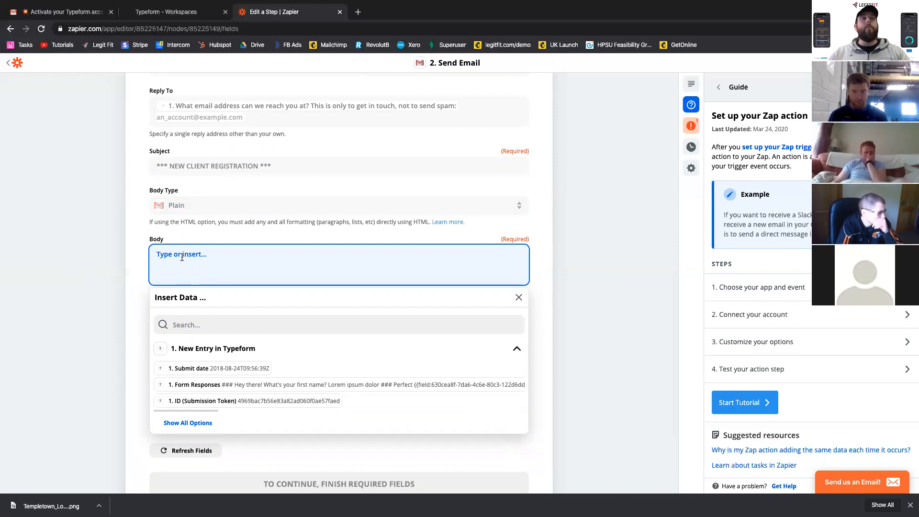
pyautogui.write('HEY PAUL,')
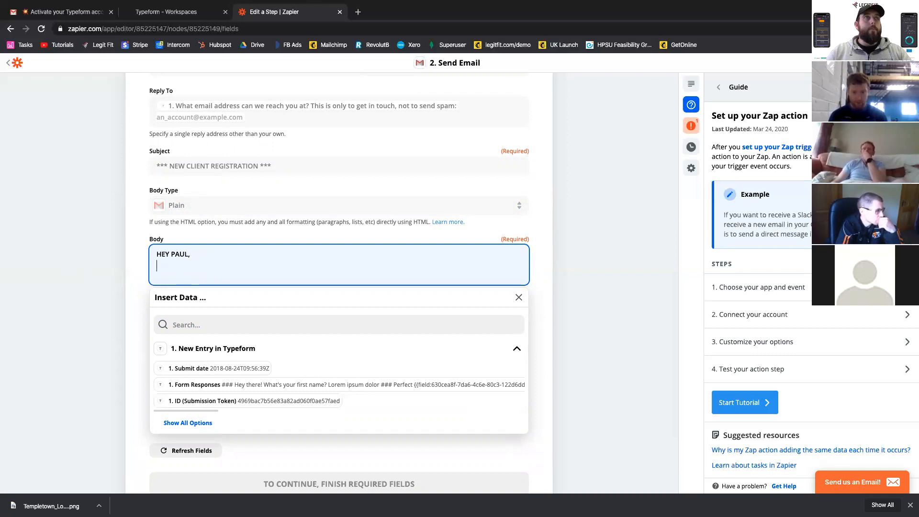
pyautogui.press('Return')
pyautogui.write('THIS')
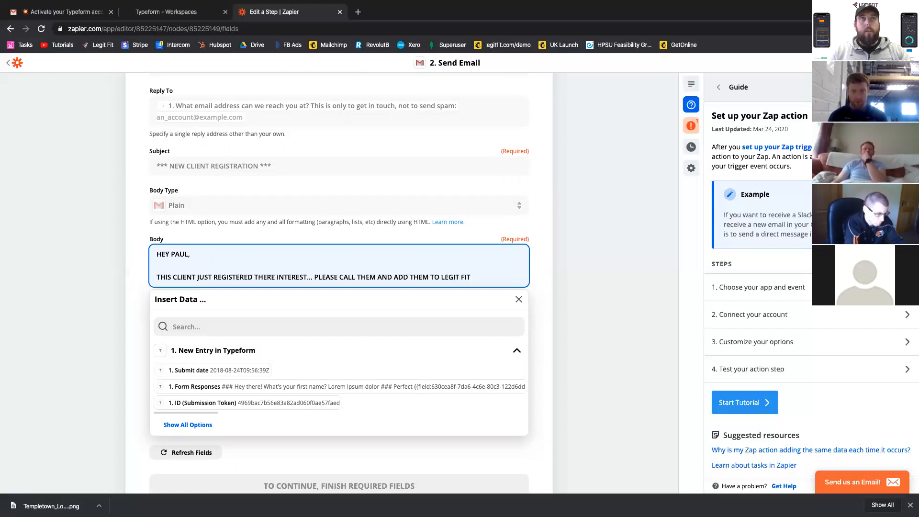
# - Add a dashed divider line below the body message and insert the Typeform entry's Form Responses field under it
pyautogui.press('Return')
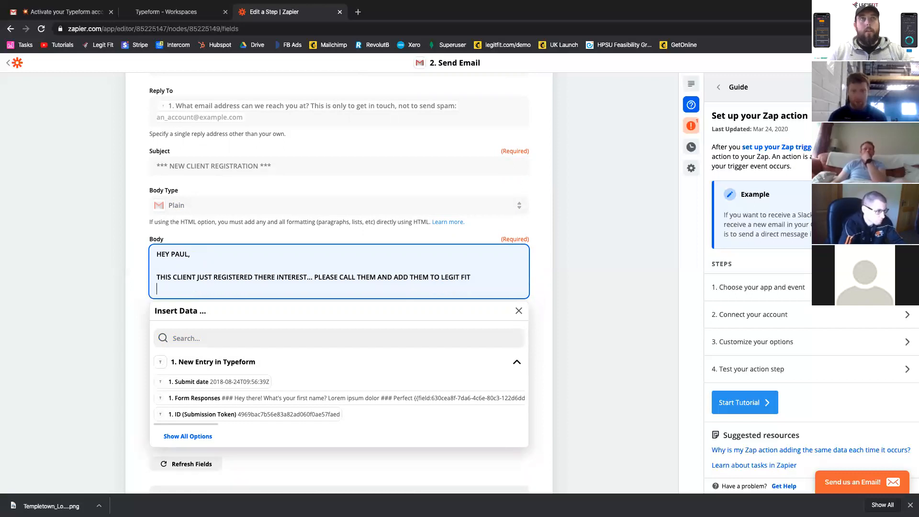
pyautogui.press('Return')
pyautogui.write('---')
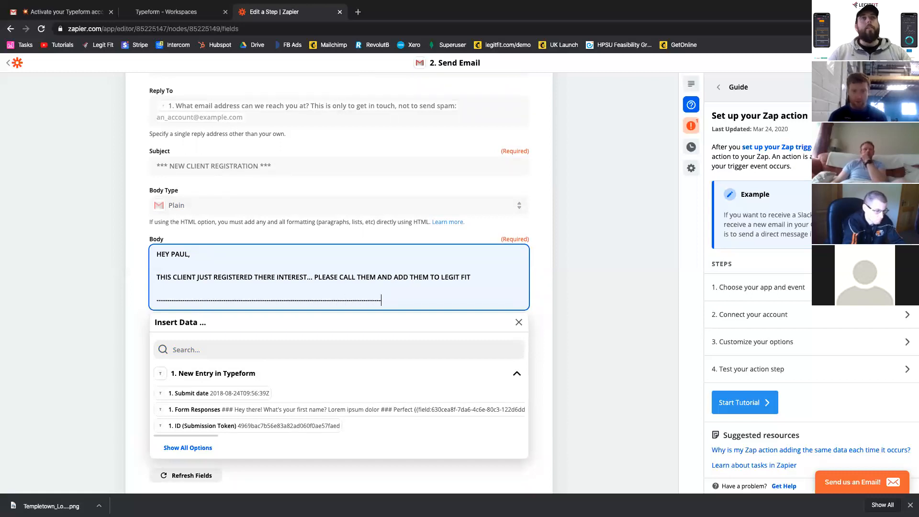
pyautogui.write('----------------')
pyautogui.press('Return')
pyautogui.press('Return')
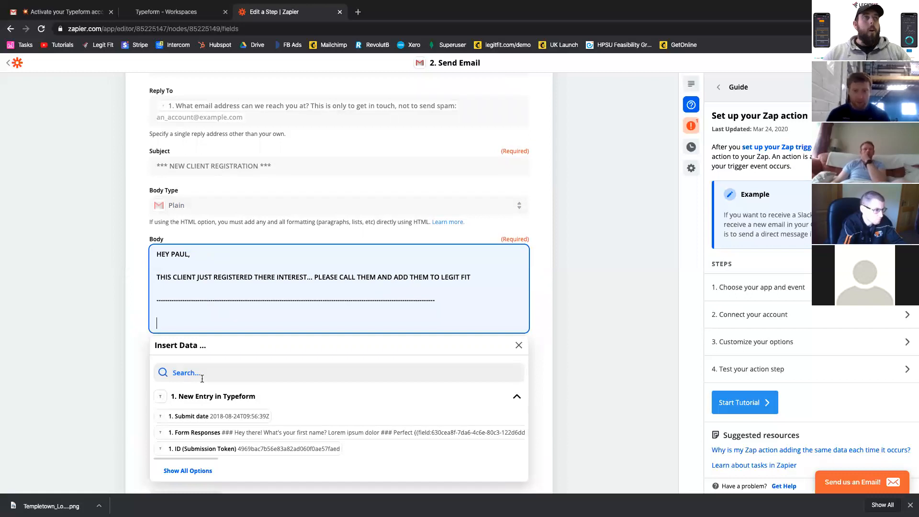
pyautogui.click(189, 433)
pyautogui.scroll(-1, 202, 347)
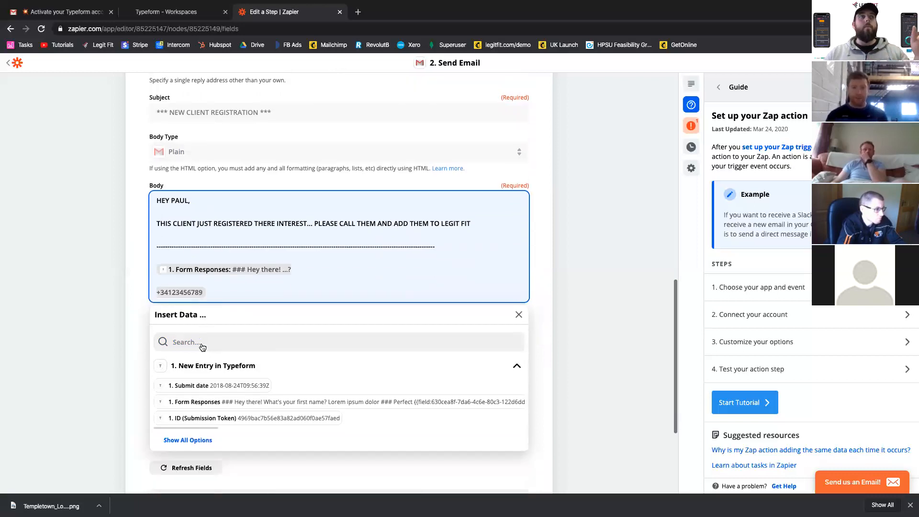
pyautogui.click(125, 316)
pyautogui.scroll(-1, 125, 316)
pyautogui.scroll(-1, 124, 316)
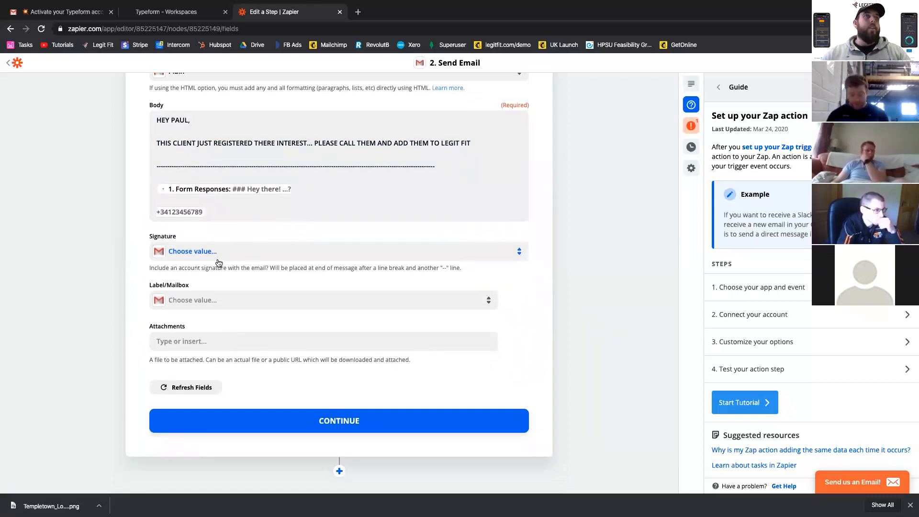
pyautogui.click(215, 302)
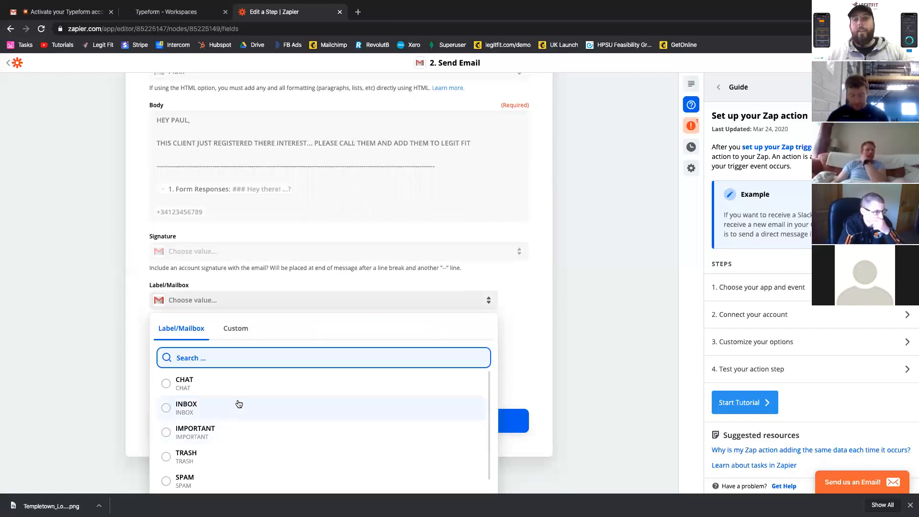
pyautogui.click(96, 328)
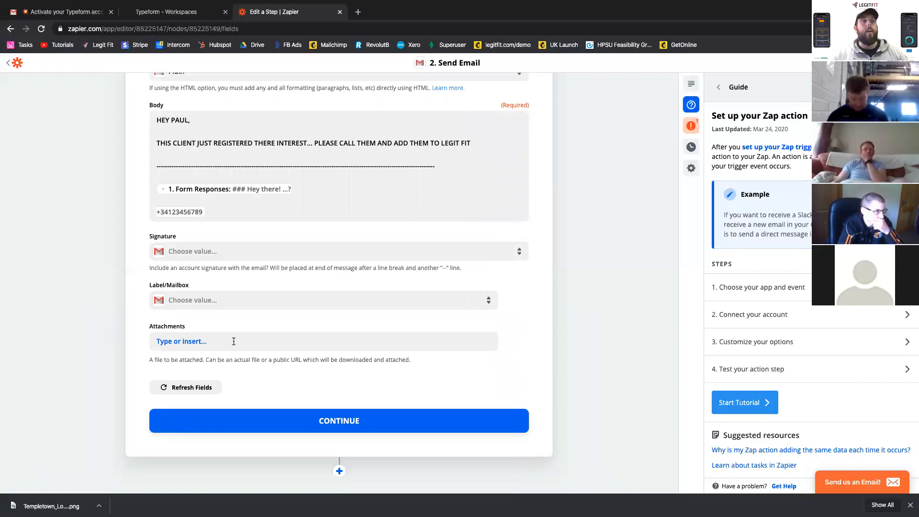
# - Continue from the email settings, test the Gmail action and turn the zap on
pyautogui.click(324, 421)
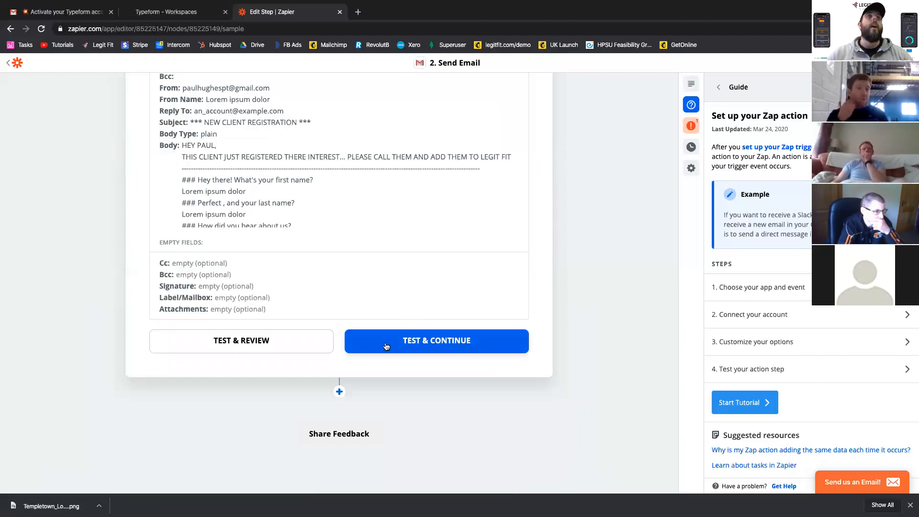
pyautogui.click(384, 343)
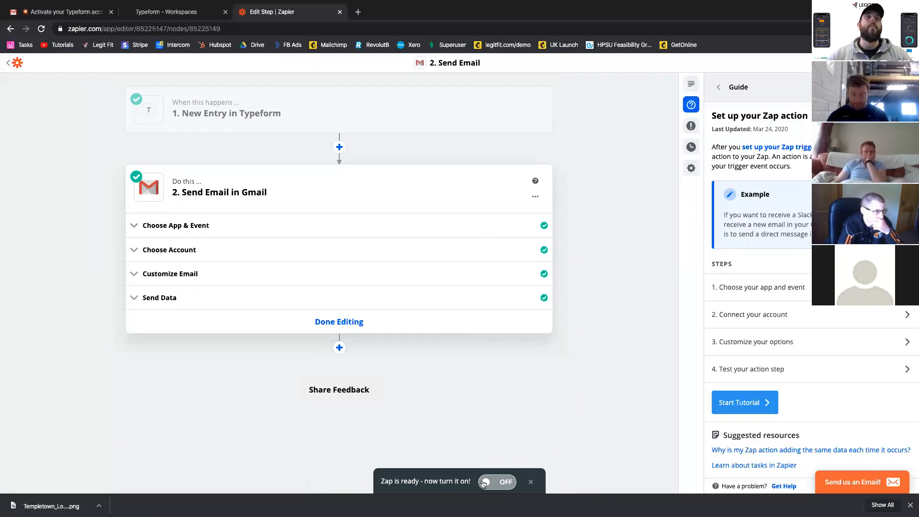
pyautogui.click(497, 483)
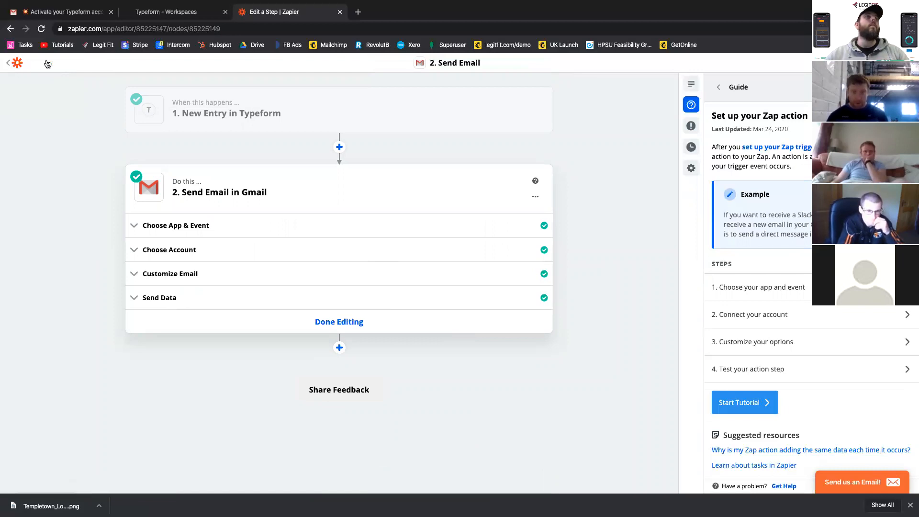
# - Open the enabled Typeform-to-Gmail zap from the zap list and name it Register2Email
pyautogui.click(18, 63)
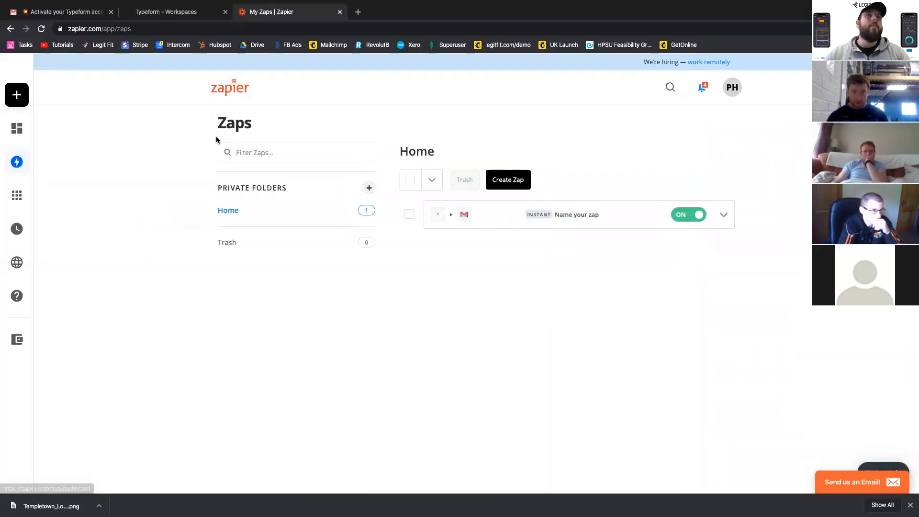
pyautogui.click(588, 215)
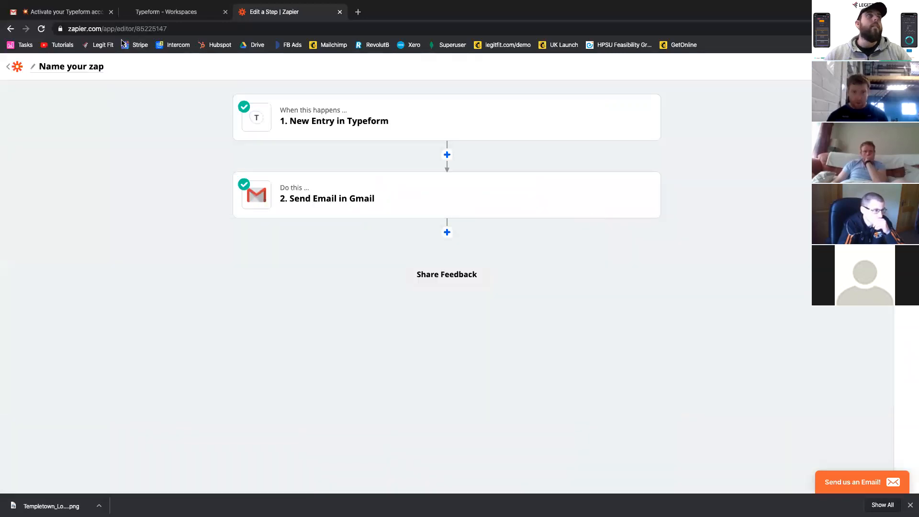
pyautogui.click(87, 66)
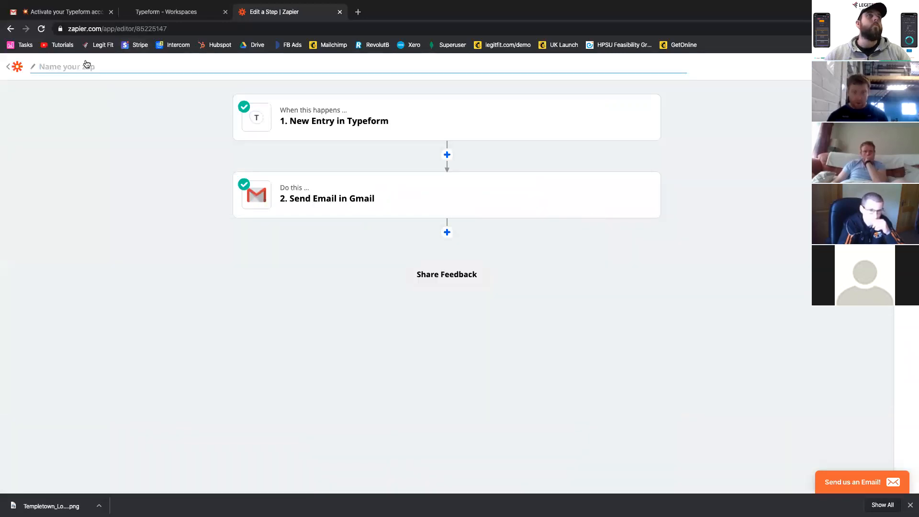
pyautogui.write('rE')
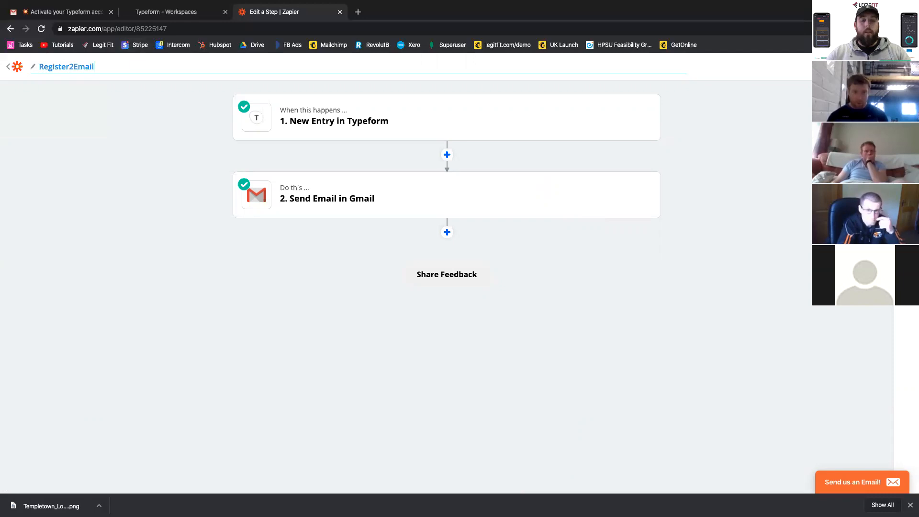
pyautogui.press('Return')
# - Create a new zap triggered by a New Entry in Typeform, using the client's already connected Typeform account
pyautogui.click(16, 67)
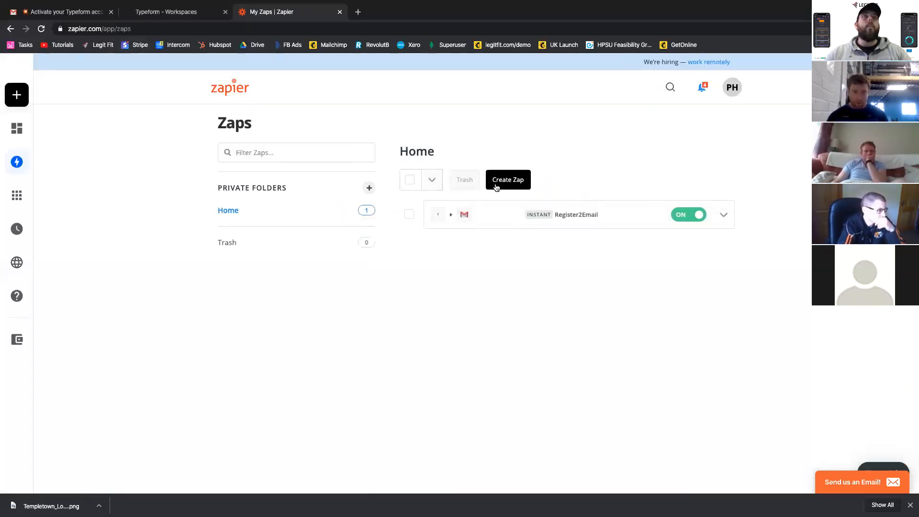
pyautogui.click(496, 187)
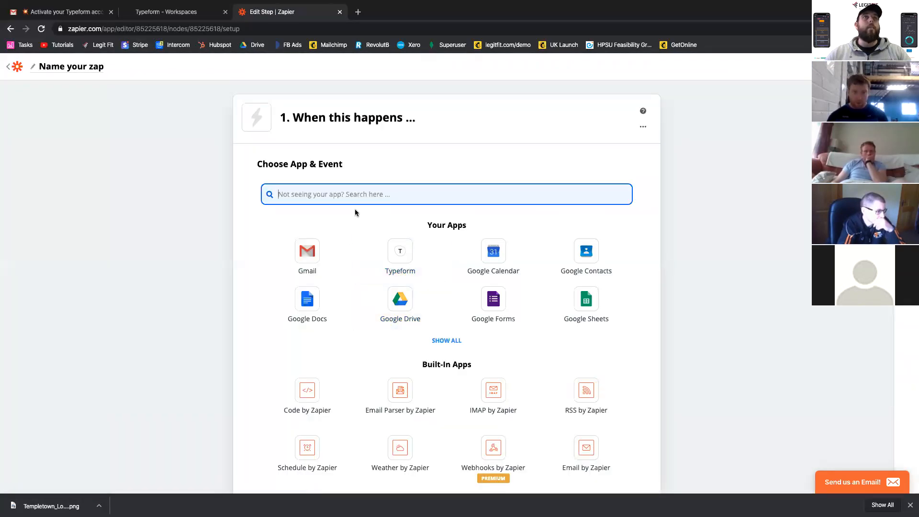
pyautogui.click(400, 267)
pyautogui.click(380, 275)
pyautogui.click(379, 222)
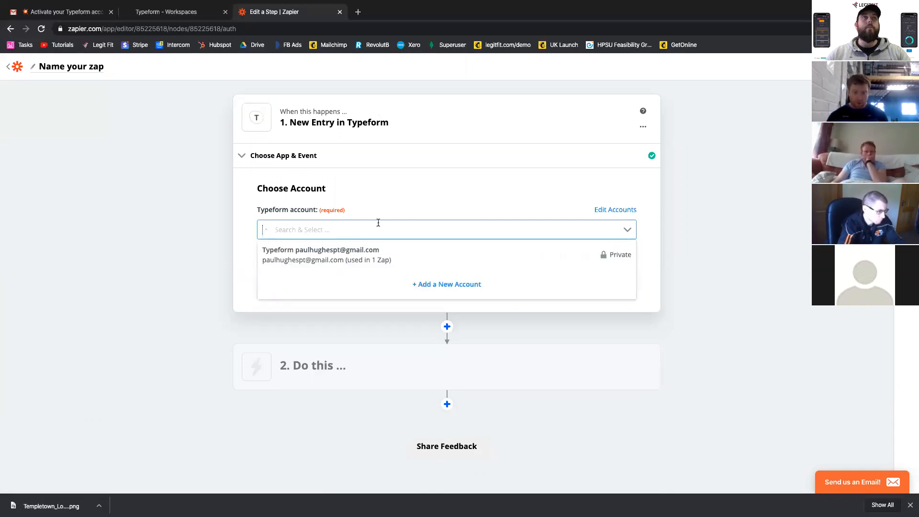
pyautogui.click(363, 258)
pyautogui.click(447, 276)
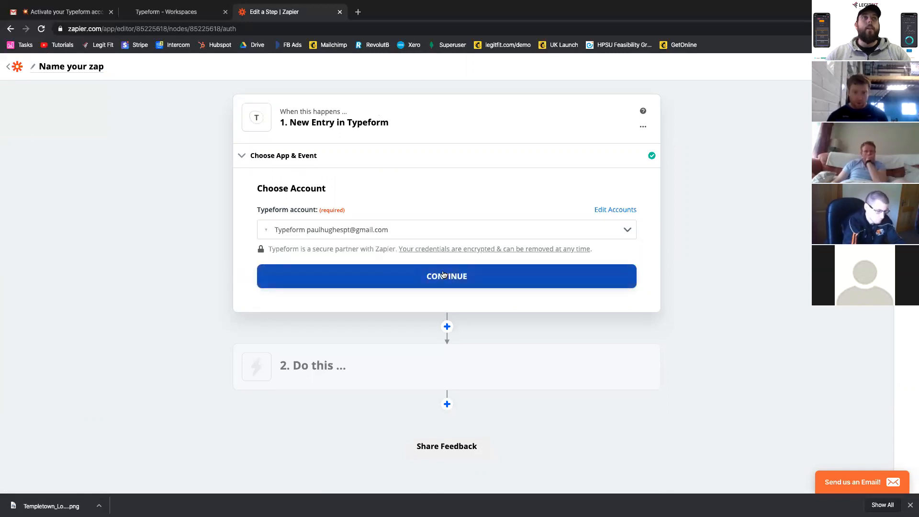
# - Set the trigger's form to Registration Form, then test the Typeform trigger and continue to the action
pyautogui.click(329, 253)
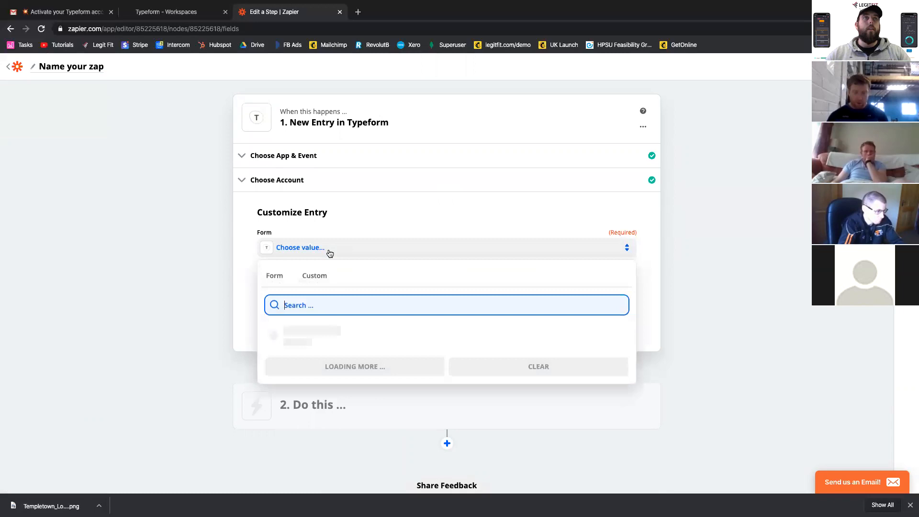
pyautogui.click(317, 329)
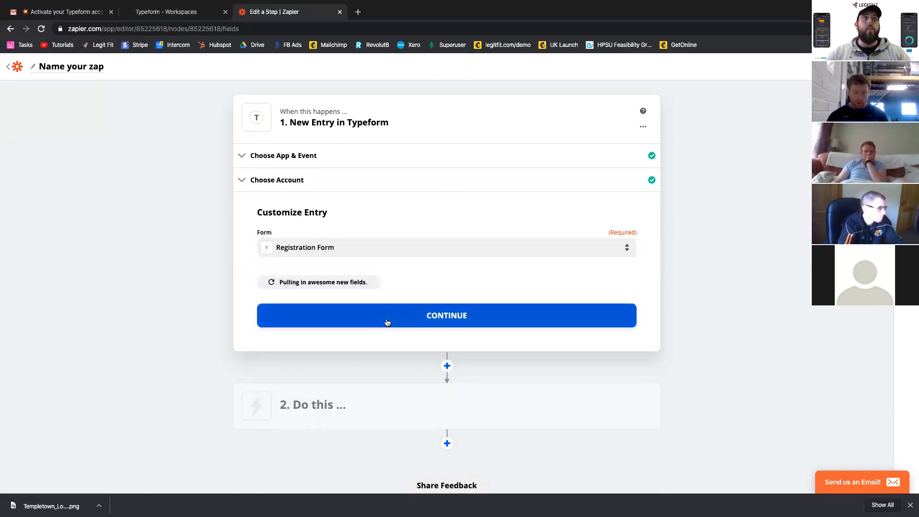
pyautogui.click(385, 321)
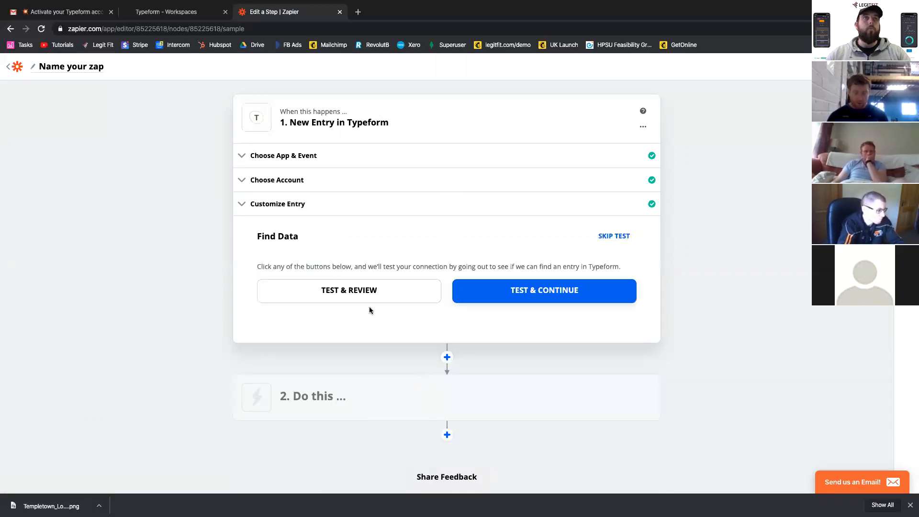
pyautogui.click(549, 295)
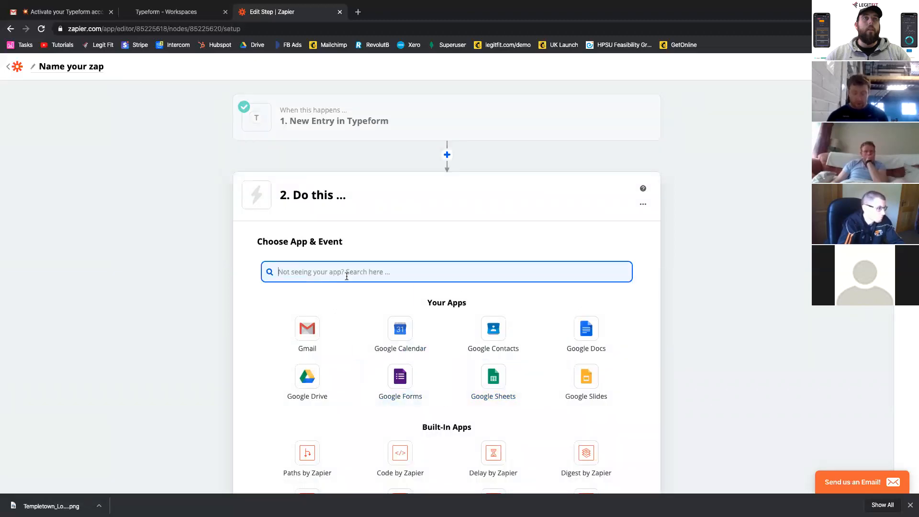
# - Choose Bonjoro as the zap's action app with the Create Task event
pyautogui.write('bonjor')
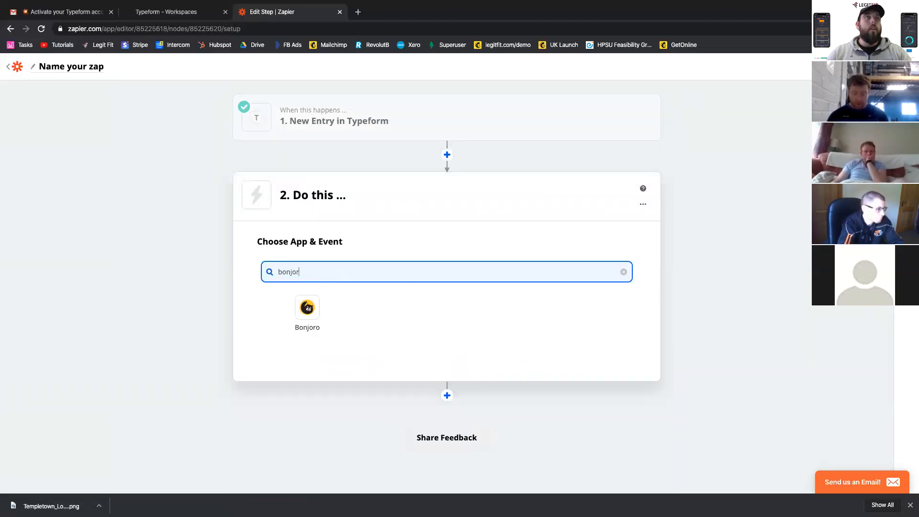
pyautogui.click(307, 311)
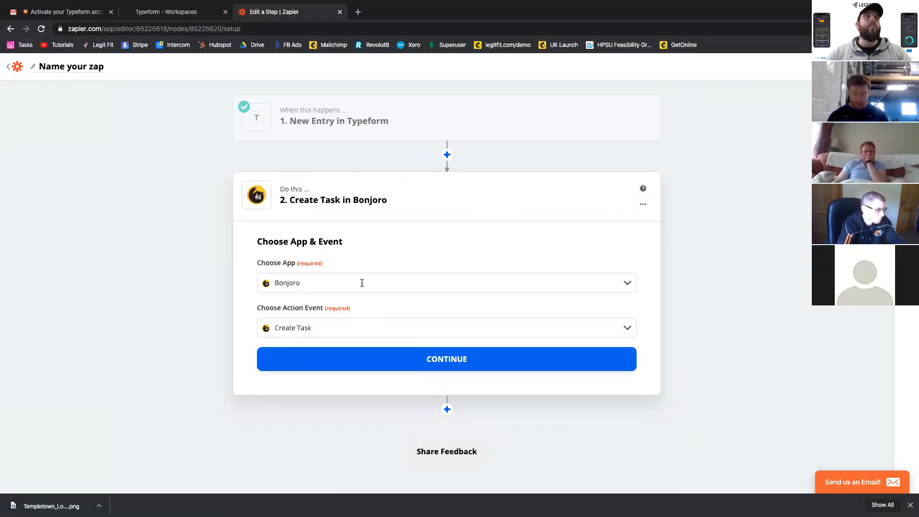
pyautogui.hotkey('ctrl', 'Right')
pyautogui.hotkey('ctrl', 'Left')
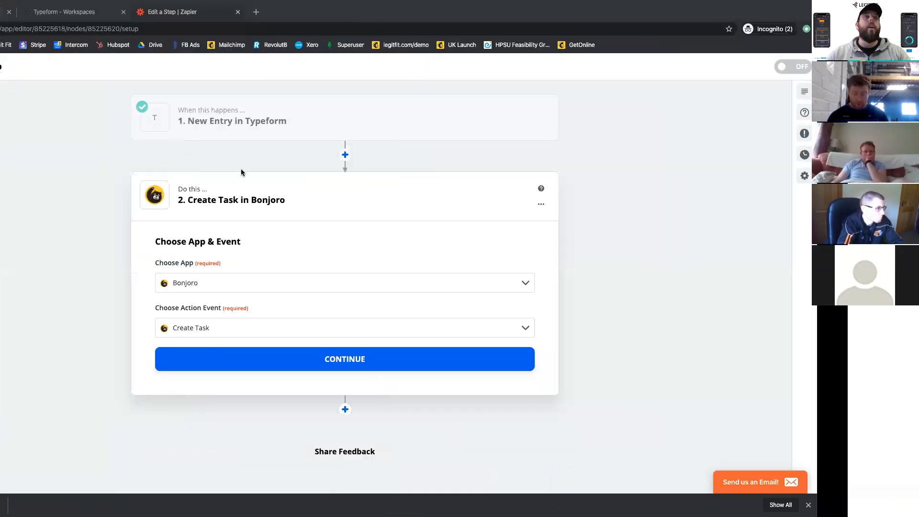
pyautogui.click(438, 362)
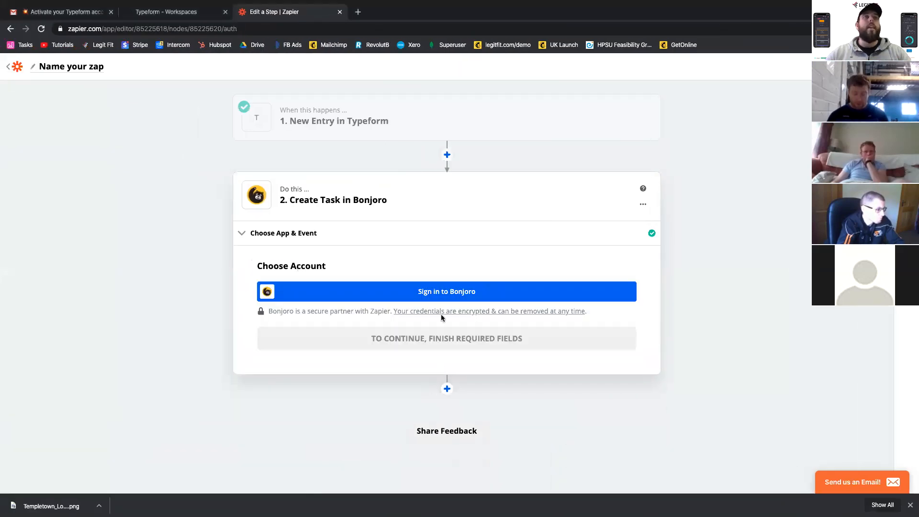
# - Connect the client's Bonjoro account to the action and continue to the task settings
pyautogui.click(435, 297)
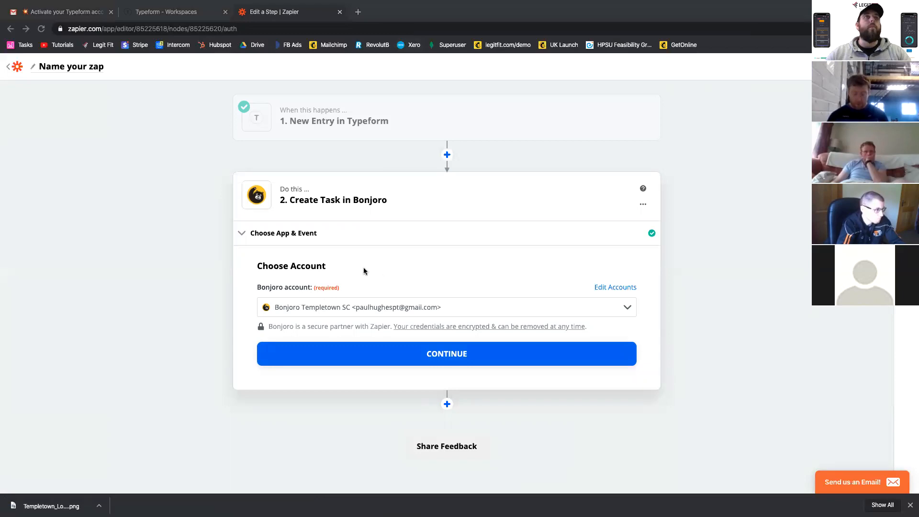
pyautogui.scroll(-1, 399, 305)
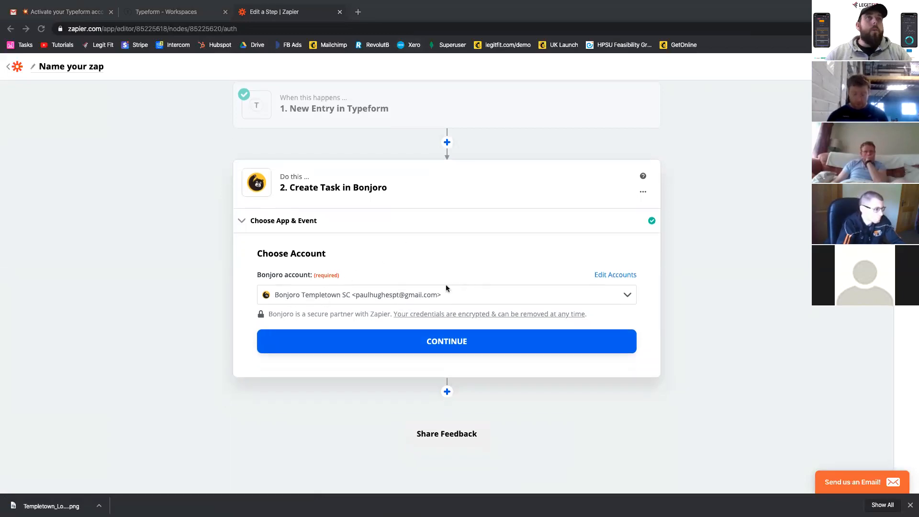
pyautogui.click(441, 340)
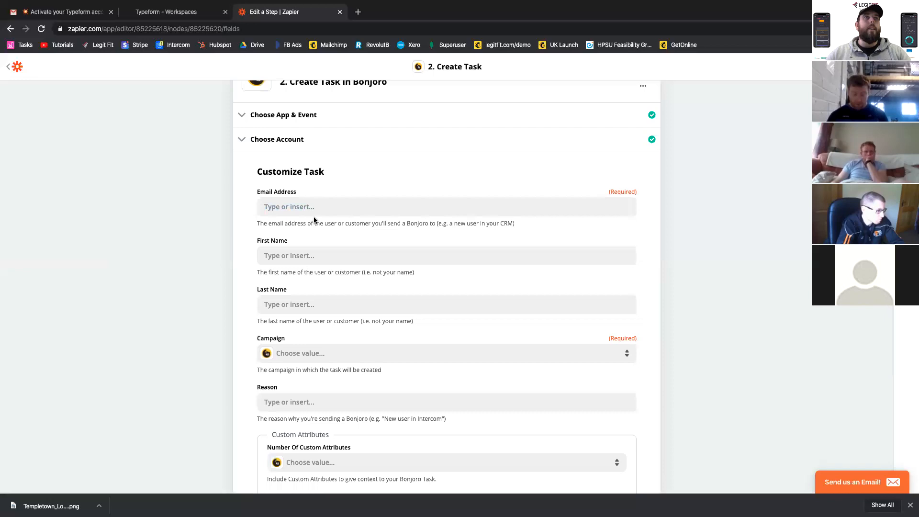
# - Map the task's Email Address to the Typeform question "What email address can we reach you at?"
pyautogui.click(353, 213)
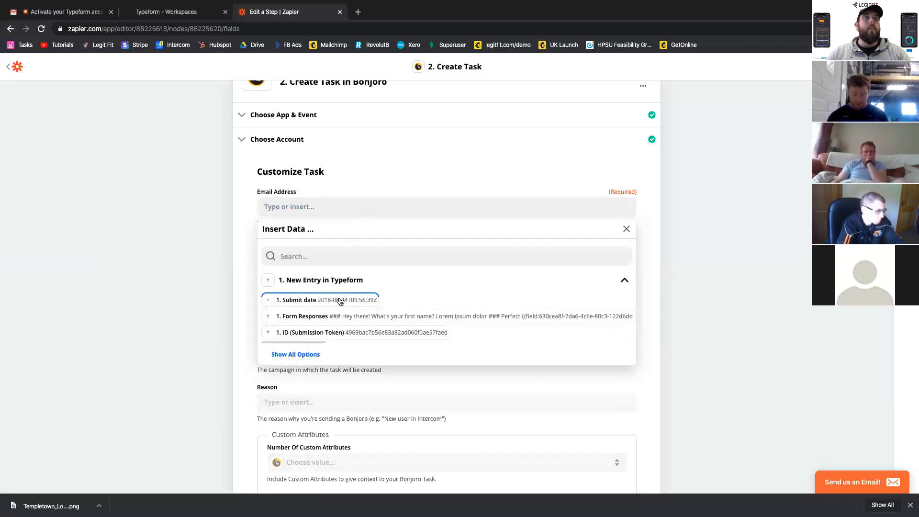
pyautogui.click(296, 358)
pyautogui.scroll(-1, 560, 371)
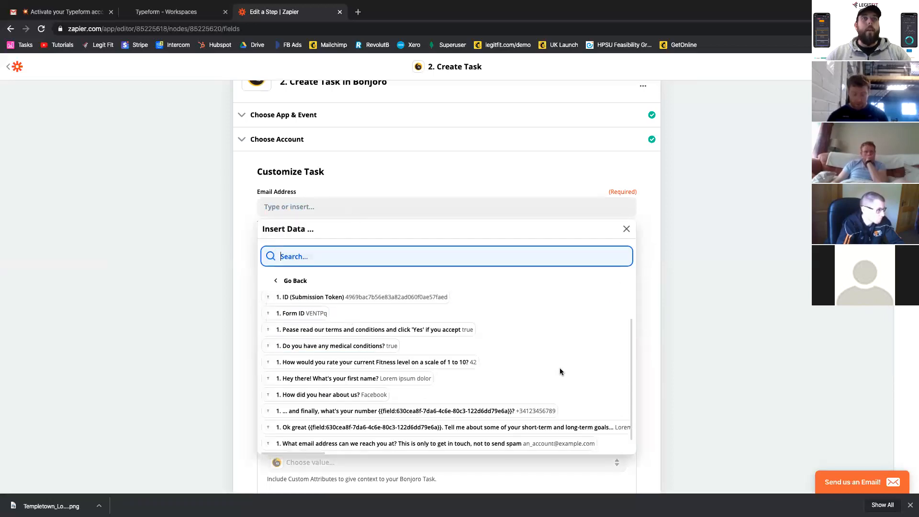
pyautogui.click(543, 443)
pyautogui.click(237, 261)
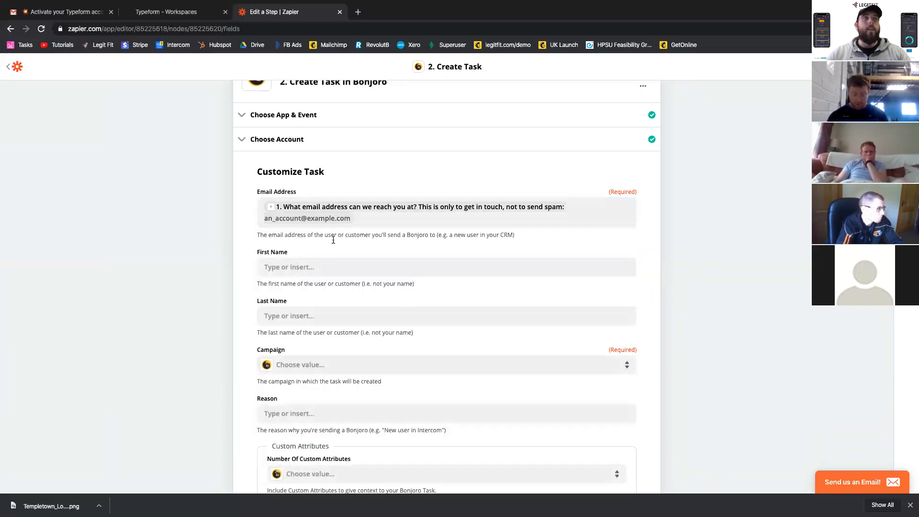
# - Map the task's First Name to the Typeform question "Hey there! What's your first name?"
pyautogui.click(309, 272)
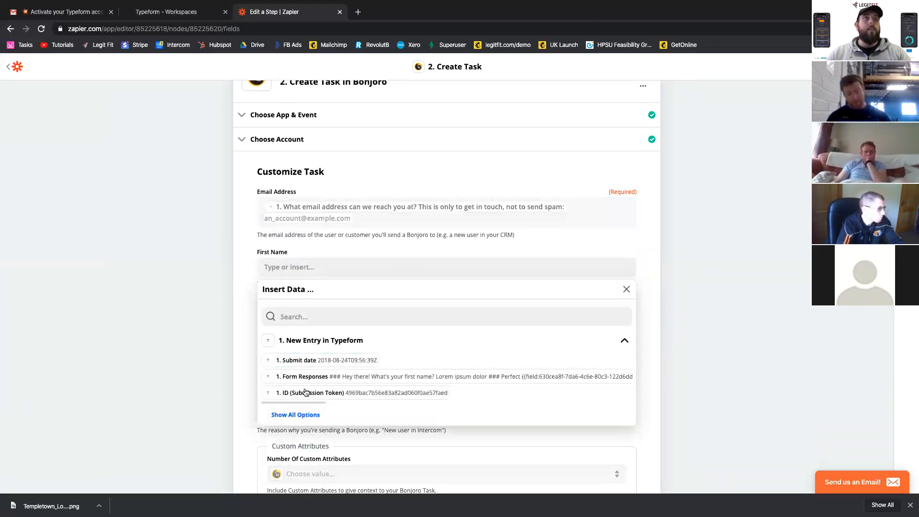
pyautogui.click(296, 415)
pyautogui.scroll(-1, 331, 404)
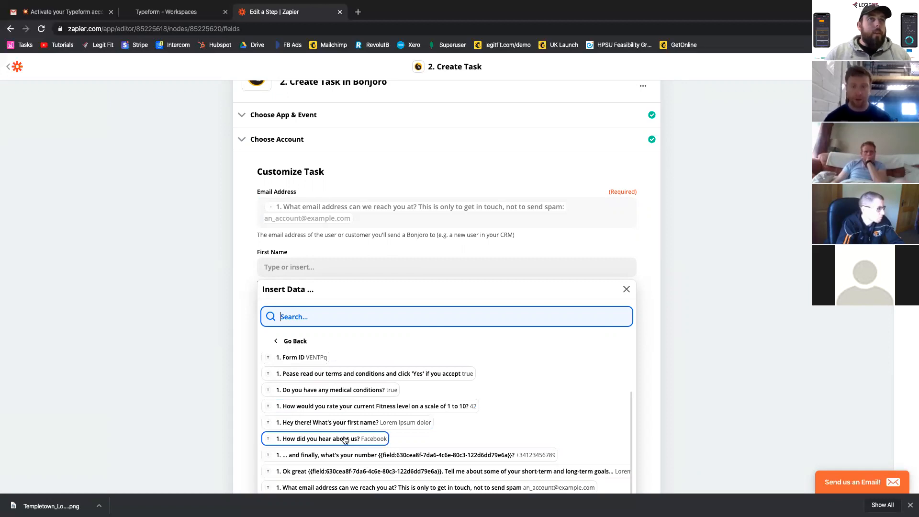
pyautogui.click(329, 422)
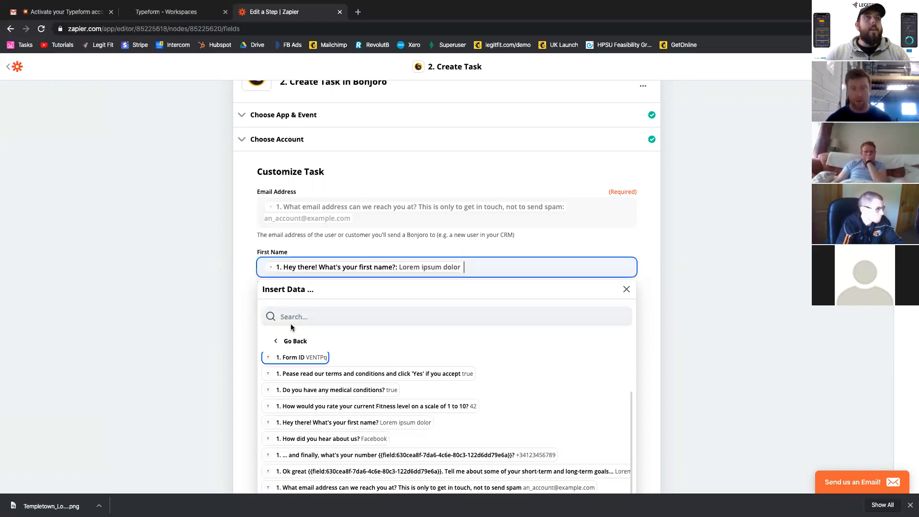
pyautogui.click(221, 295)
# - Map the task's Last Name to the Typeform question ending "and your last name?"
pyautogui.click(292, 316)
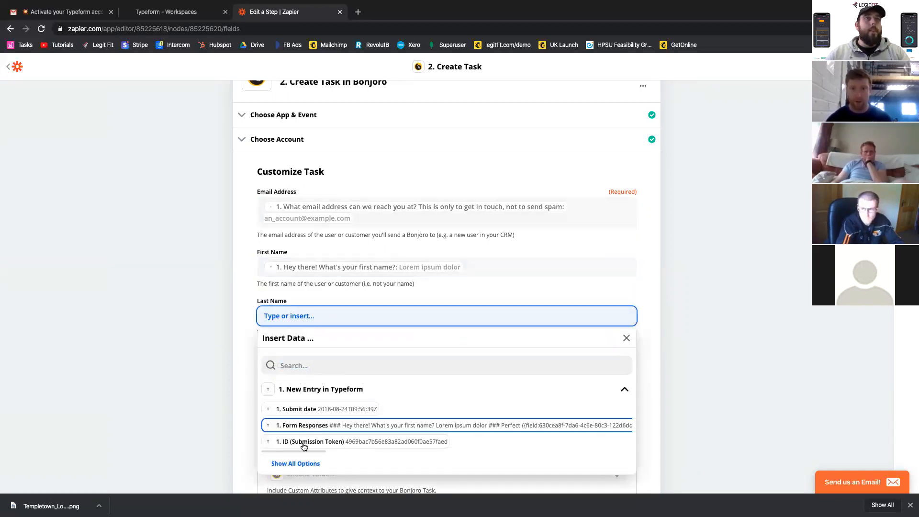
pyautogui.click(296, 463)
pyautogui.scroll(-1, 329, 456)
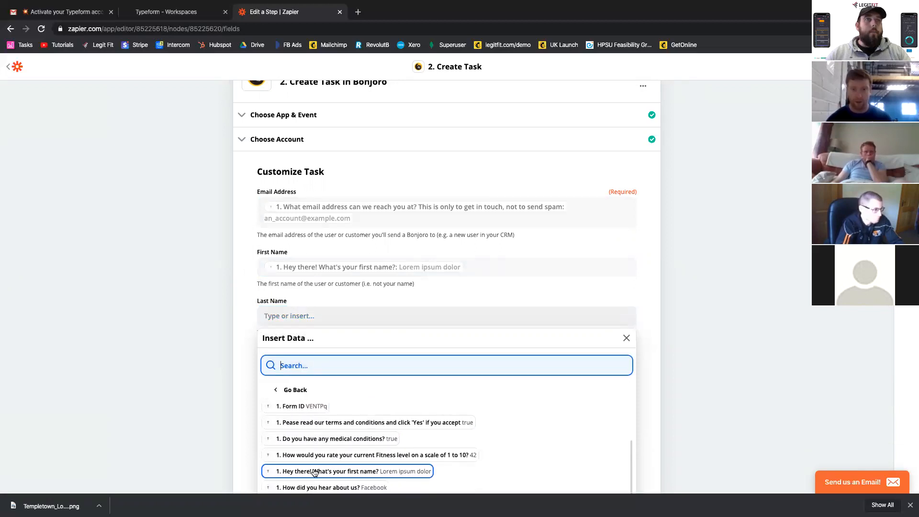
pyautogui.scroll(-3, 337, 450)
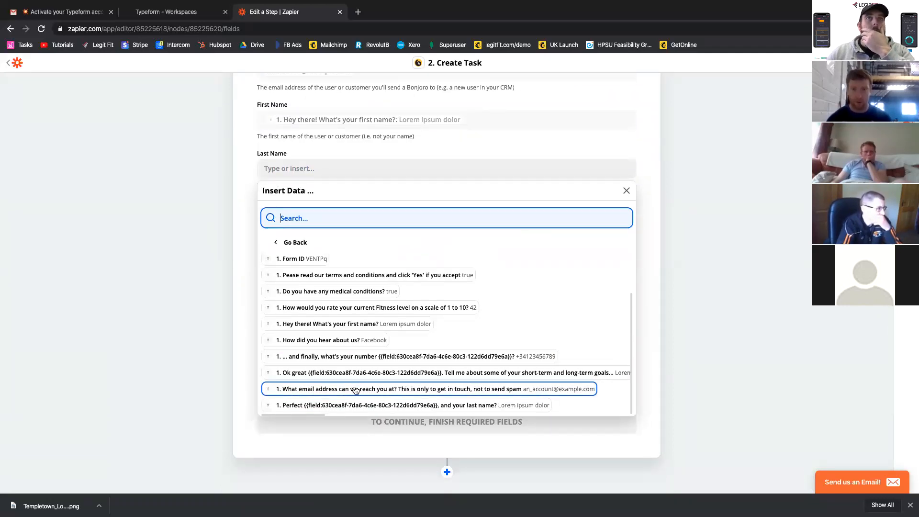
pyautogui.click(359, 405)
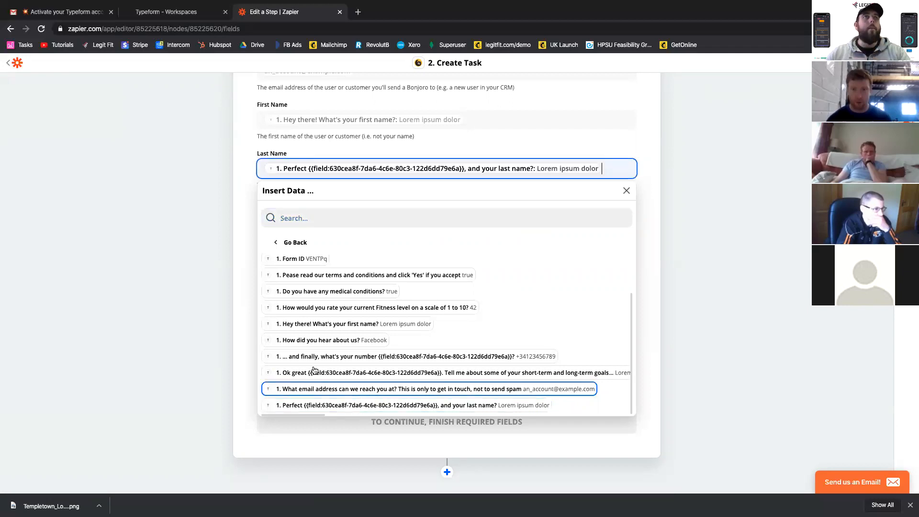
pyautogui.click(202, 265)
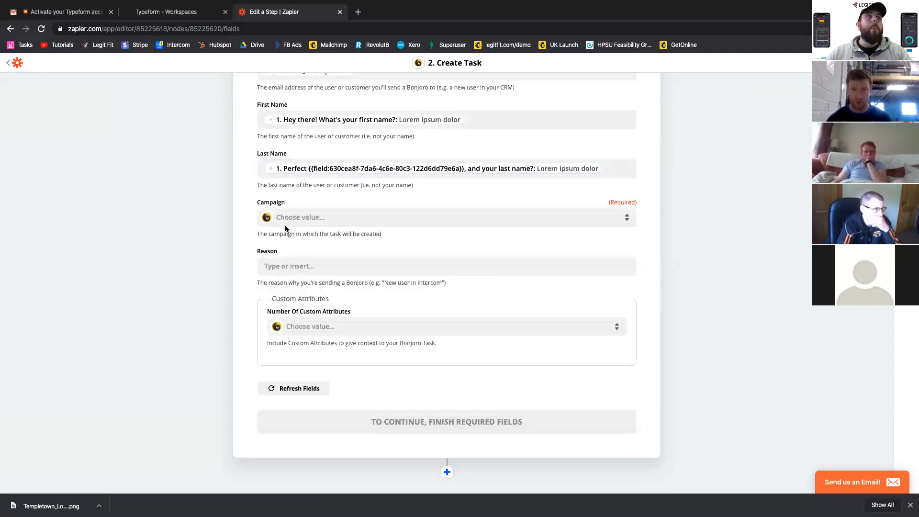
# - Set the task's campaign to Task List and enter "New Client Registration" as the reason
pyautogui.click(342, 221)
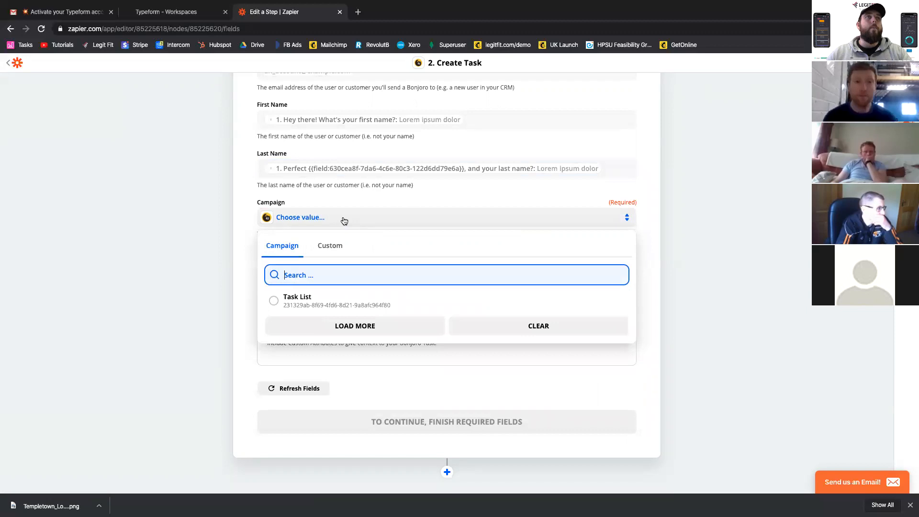
pyautogui.click(282, 302)
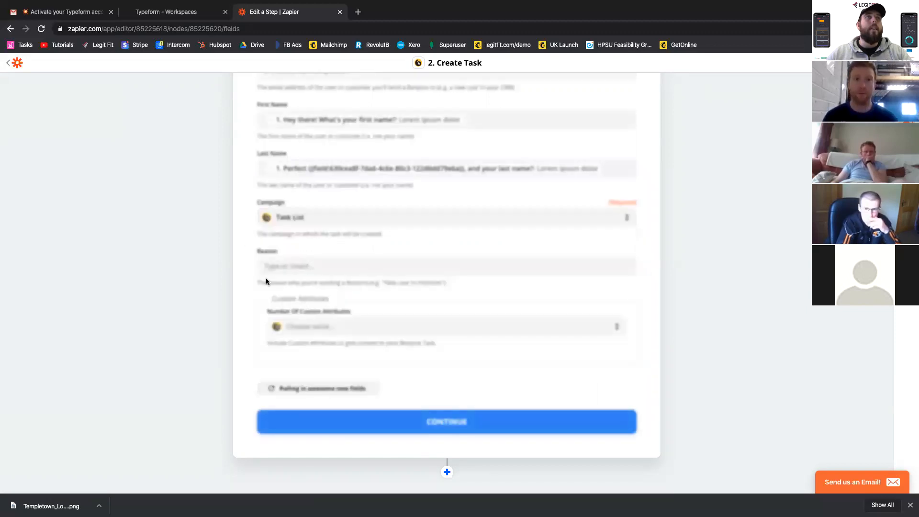
pyautogui.click(306, 266)
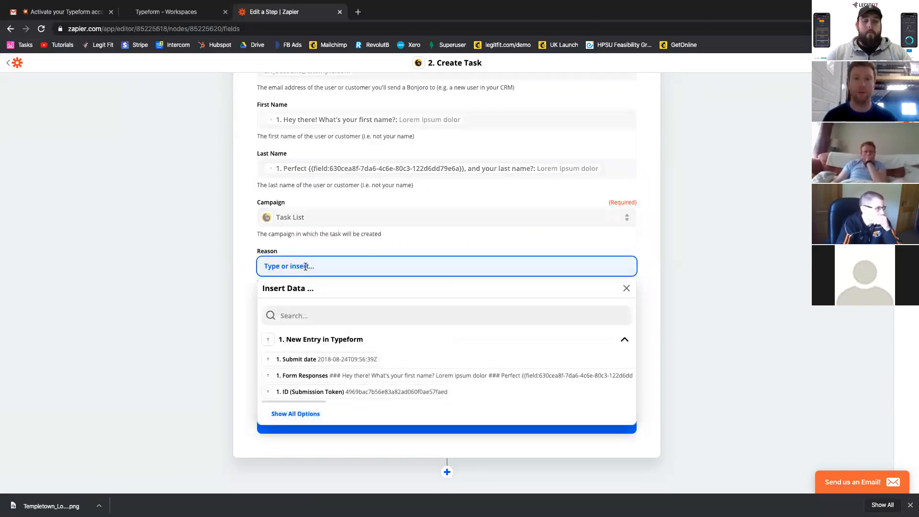
pyautogui.write('New Client R')
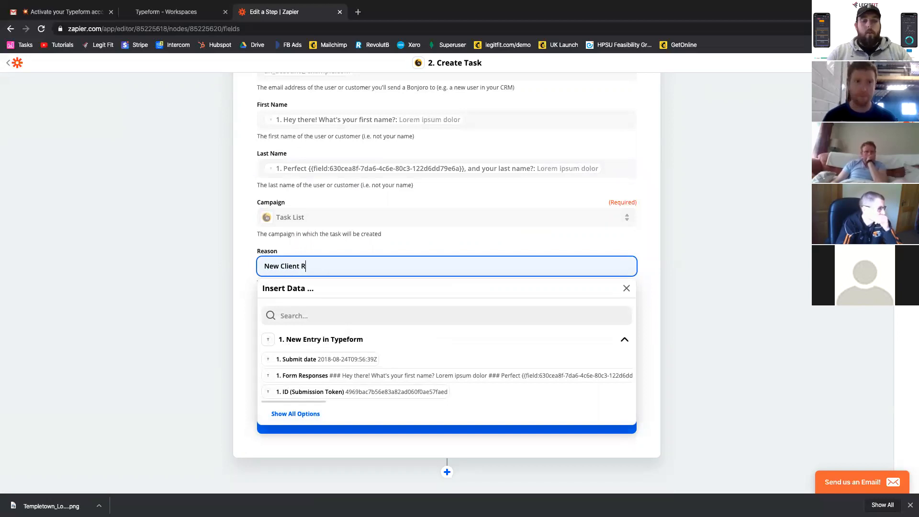
pyautogui.write('egistration')
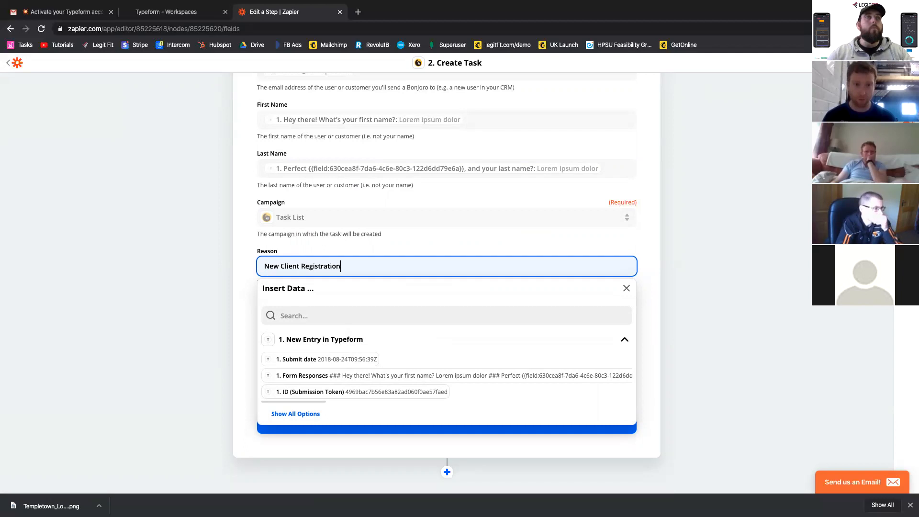
# - Complete the Create Task step without choosing a number of custom attributes, and turn on the zap
pyautogui.click(236, 263)
pyautogui.click(328, 329)
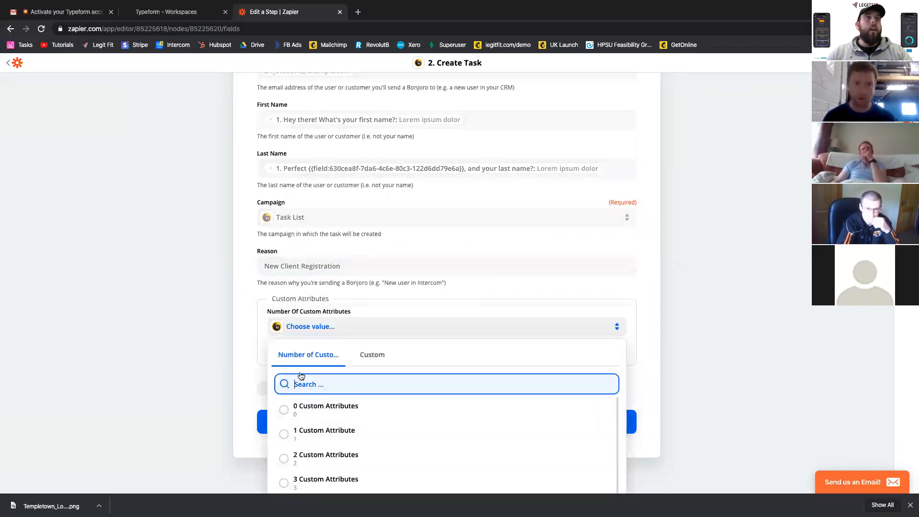
pyautogui.click(252, 332)
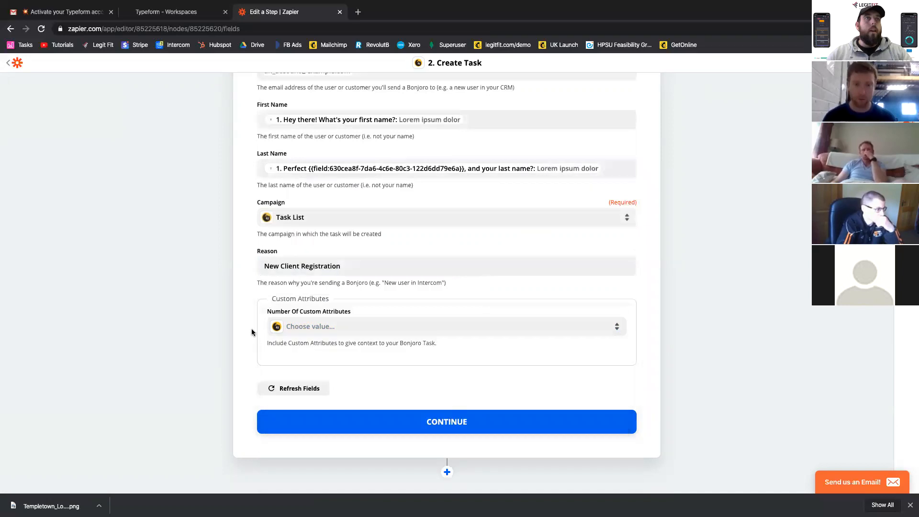
pyautogui.scroll(-2, 410, 283)
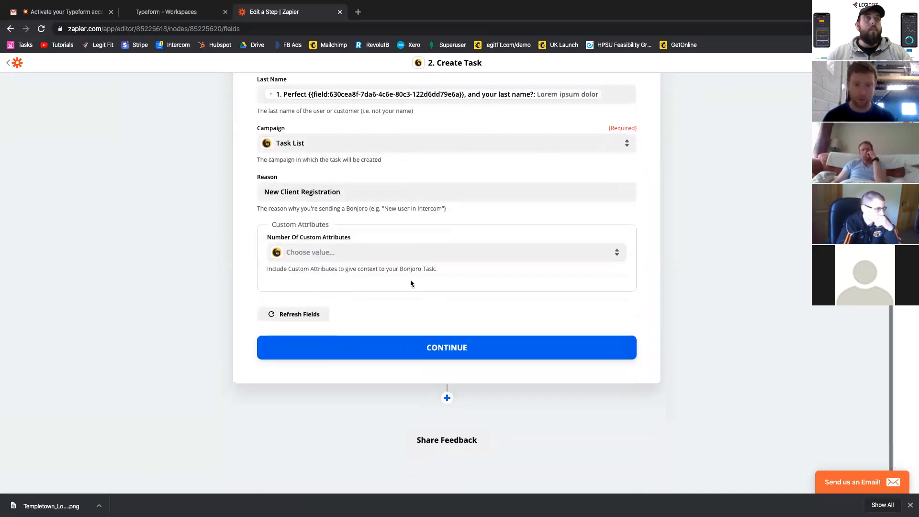
pyautogui.click(431, 343)
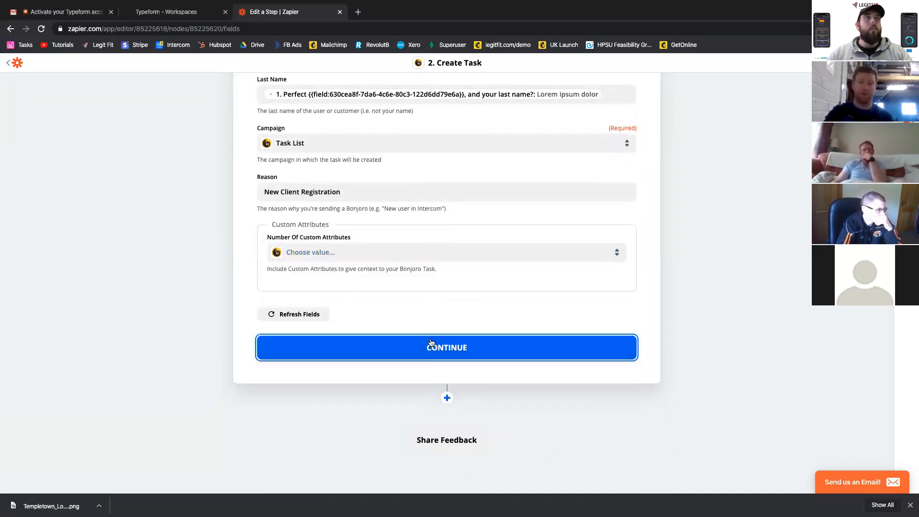
pyautogui.click(415, 258)
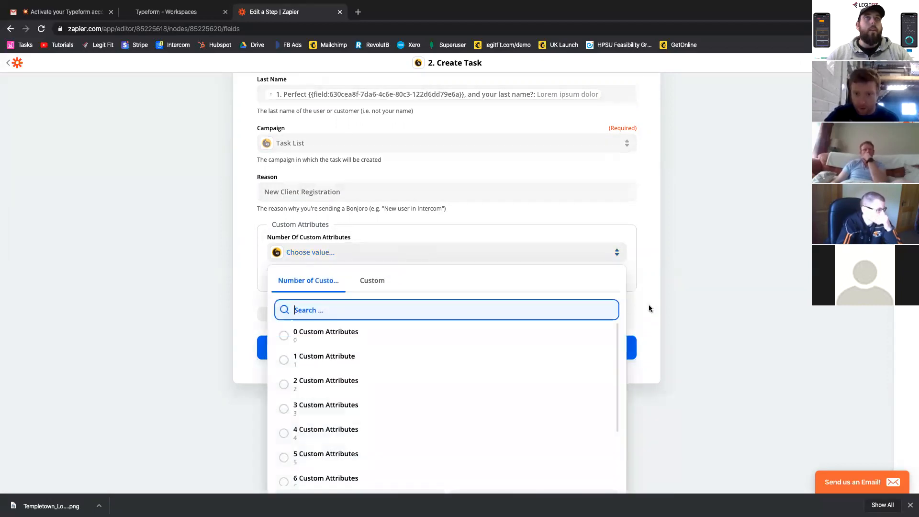
pyautogui.click(649, 308)
pyautogui.click(524, 352)
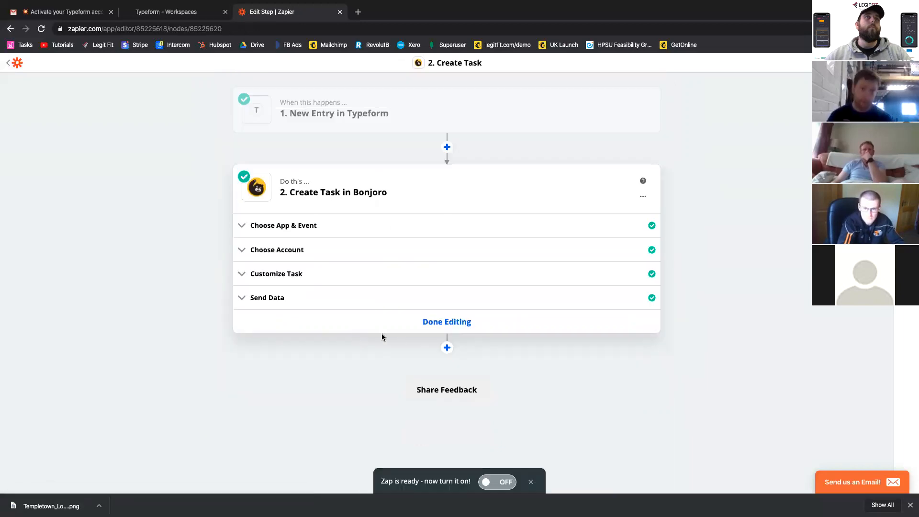
pyautogui.click(490, 484)
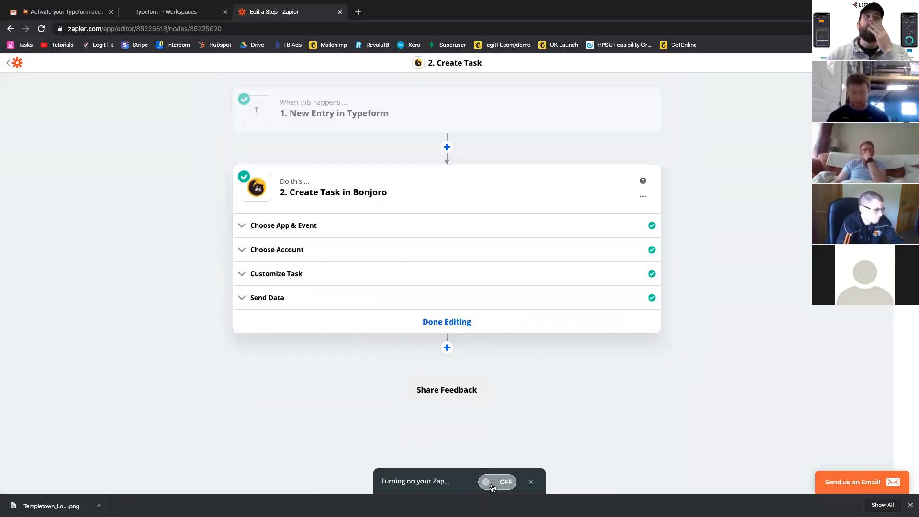
# - Switch to Bonjoro and open its message task list to check the New Client Registration test task
pyautogui.moveTo(396, 103)
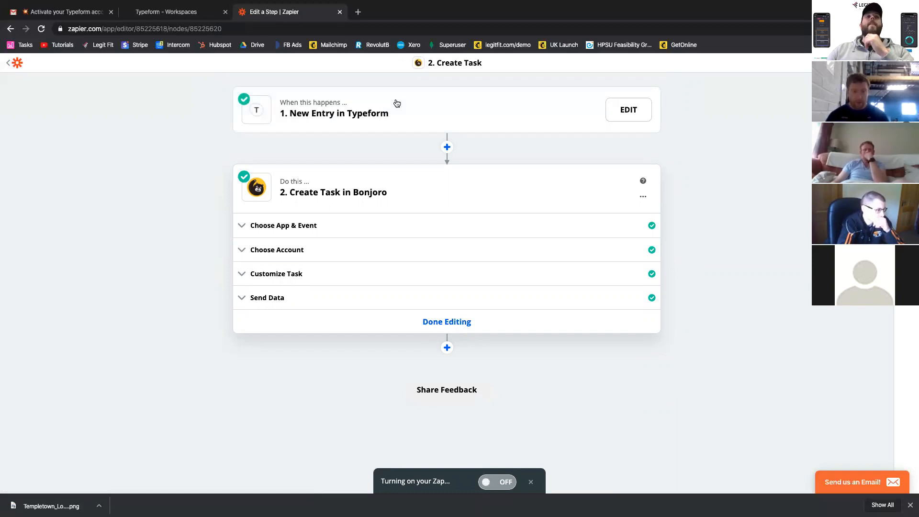
pyautogui.hotkey('ctrl', 'Right')
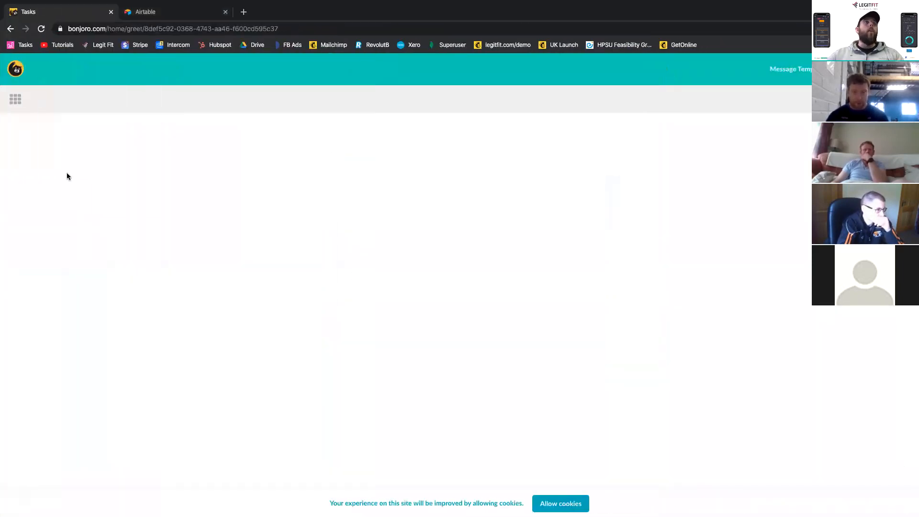
pyautogui.click(16, 99)
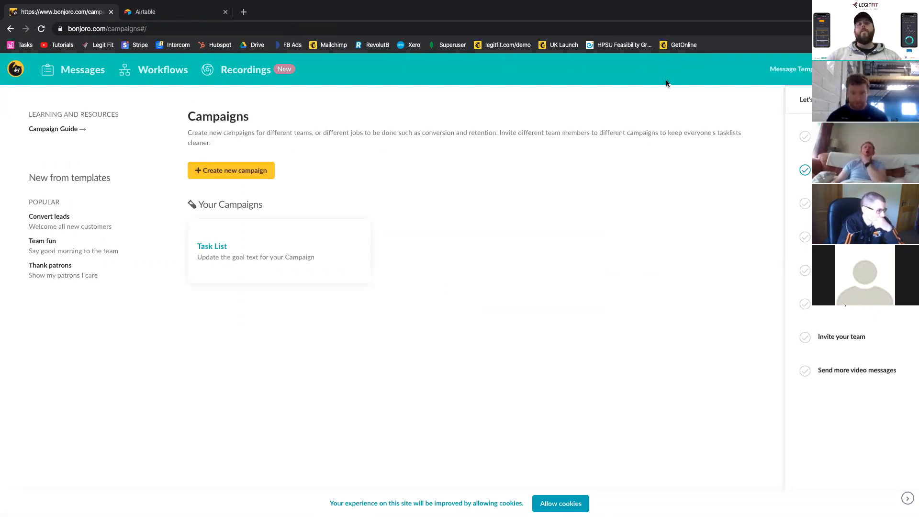
pyautogui.click(60, 76)
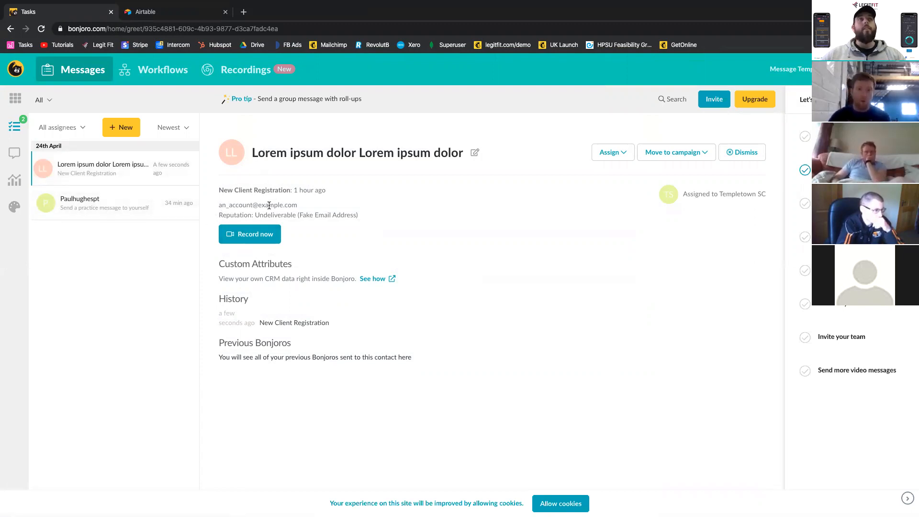
# - Start a video recording for the New Client Registration task and allow Bonjoro to use the microphone and camera
pyautogui.click(240, 233)
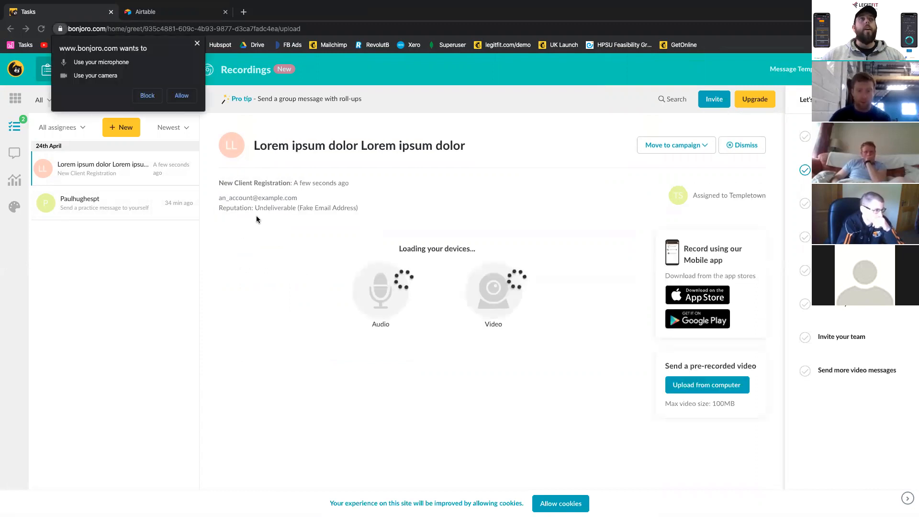
pyautogui.click(180, 96)
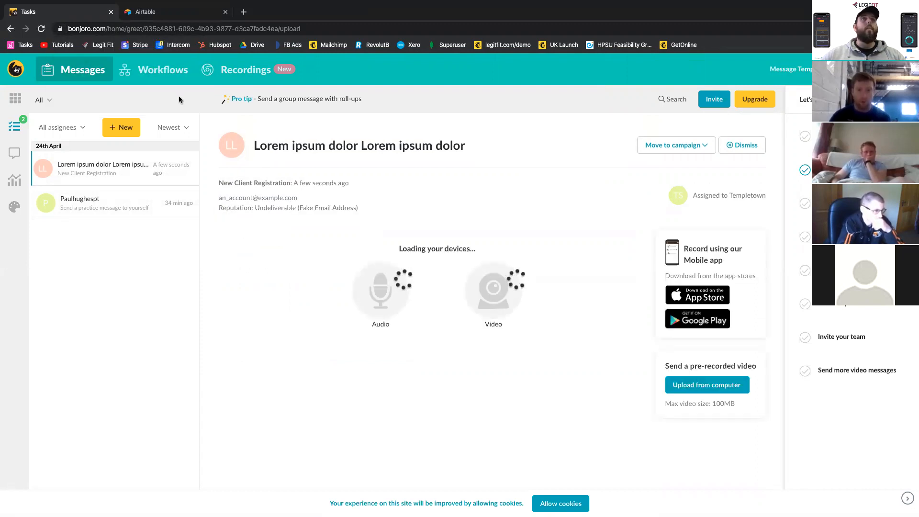
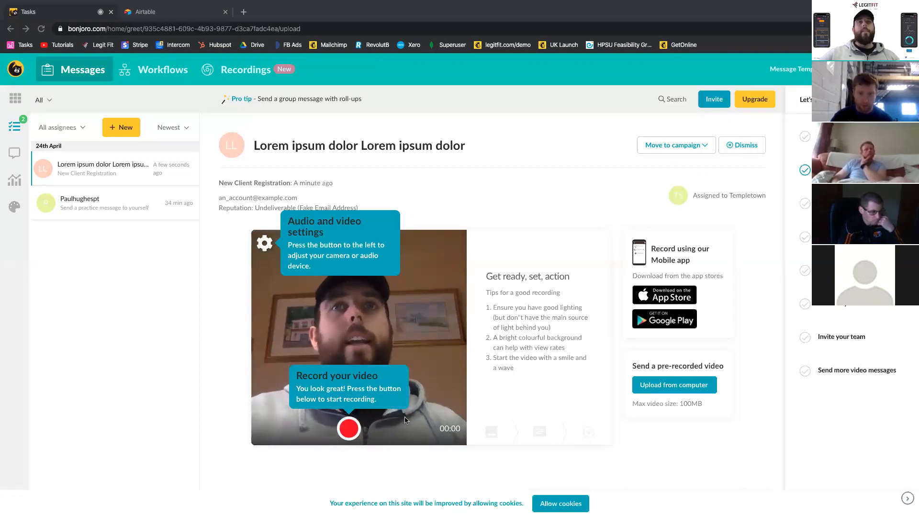
# - Record a short video for the New Client Registration task, keep the first thumbnail and continue to the message text
pyautogui.click(355, 432)
pyautogui.click(350, 432)
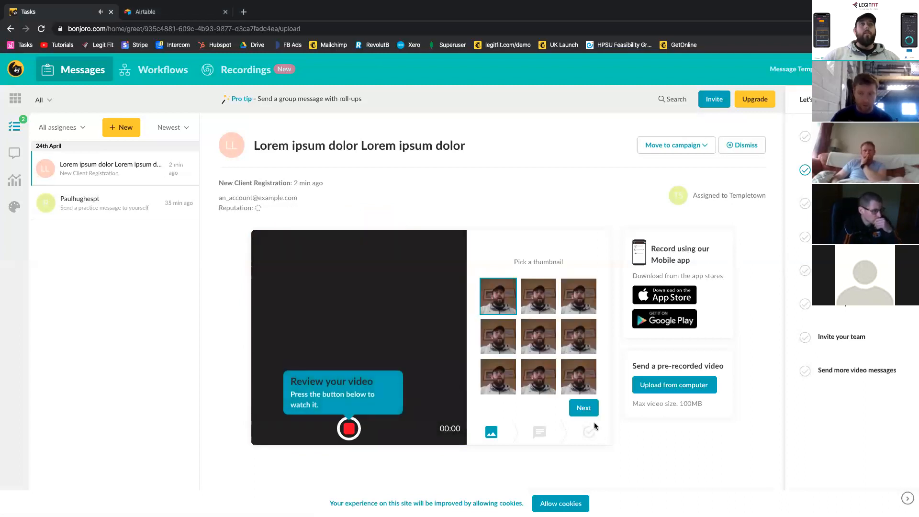
pyautogui.click(585, 410)
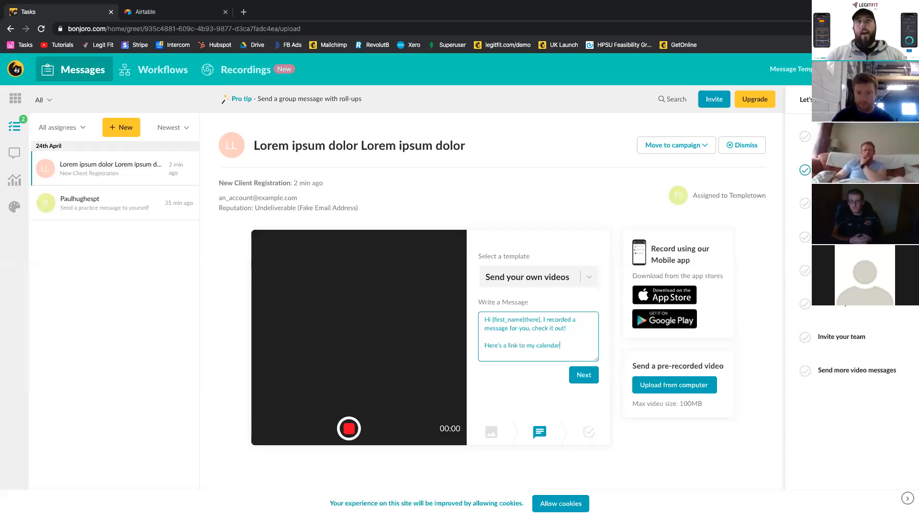
# - Open the HubSpot meeting booking page in a new tab and add its link to the Bonjoro message after "Here's a link to my calendar:"
pyautogui.click(244, 12)
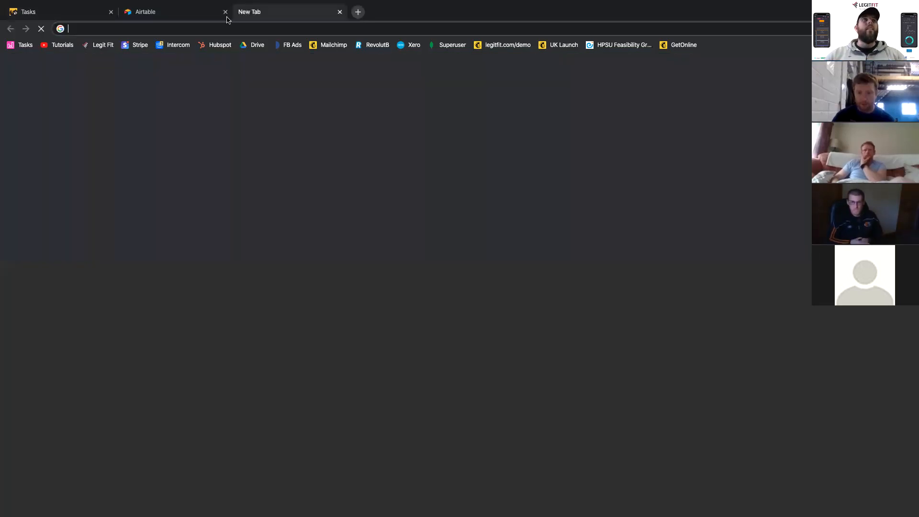
pyautogui.write('calen')
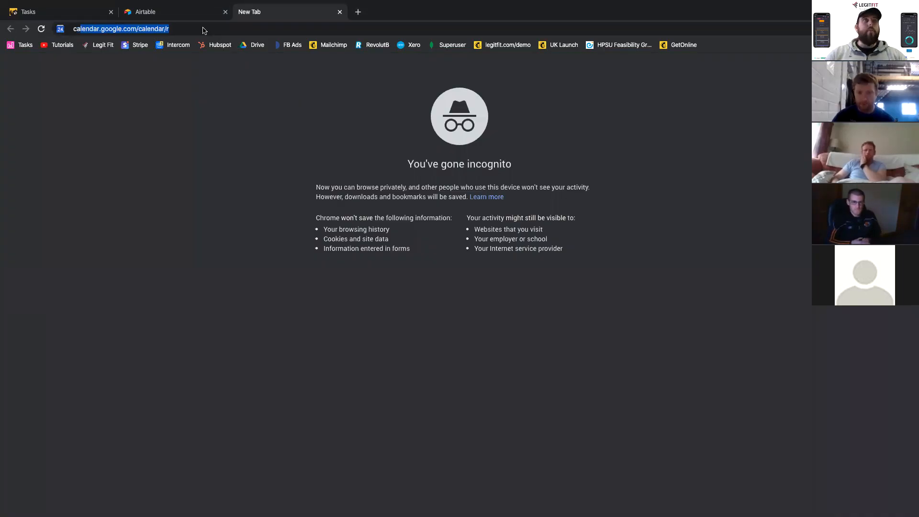
pyautogui.press('BackSpace')
pyautogui.press('BackSpace')
pyautogui.press('BackSpace')
pyautogui.press('BackSpace')
pyautogui.press('BackSpace')
pyautogui.press('BackSpace')
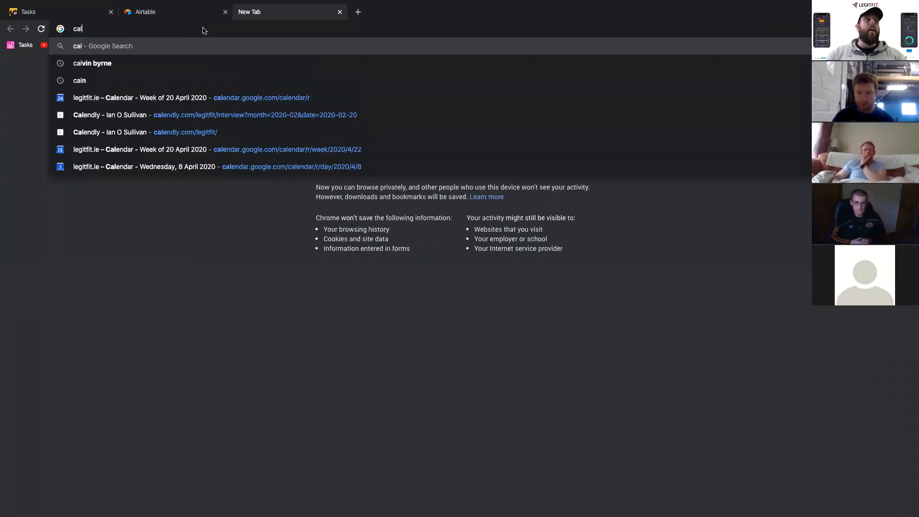
pyautogui.write('meet')
pyautogui.press('Return')
pyautogui.click(201, 28)
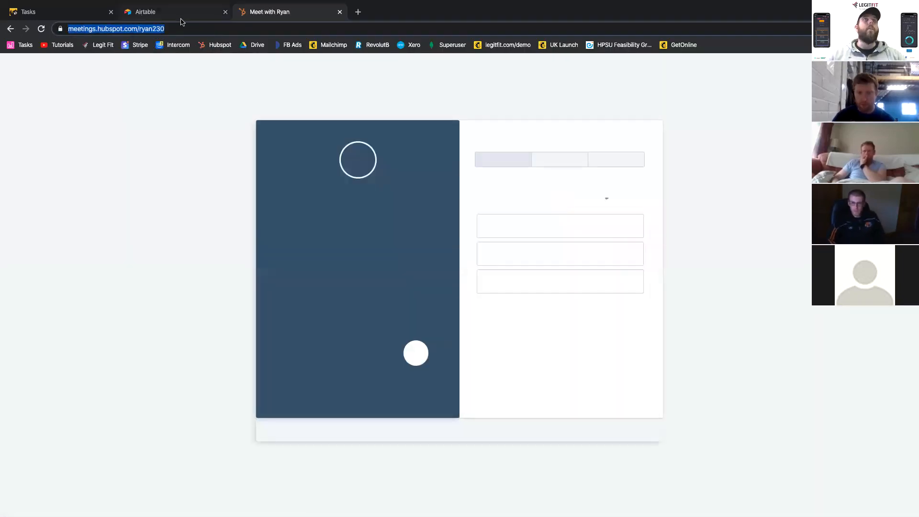
pyautogui.click(91, 13)
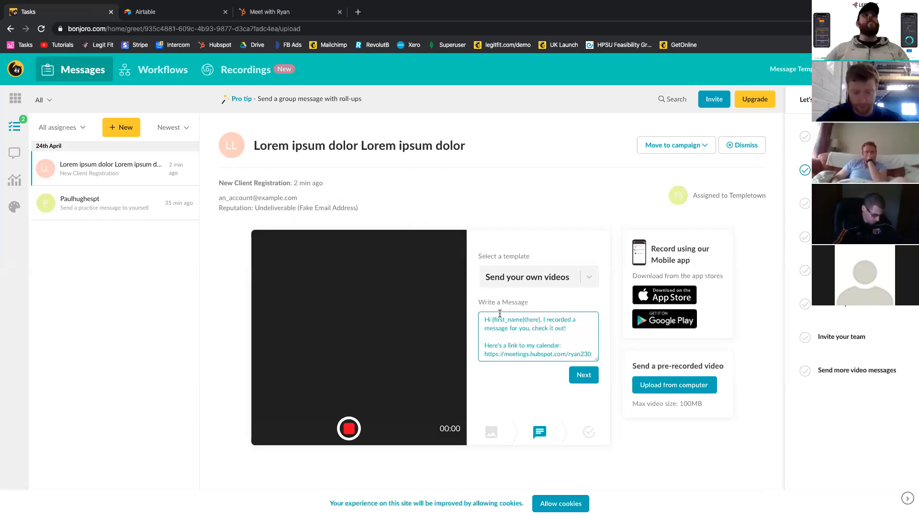
# - Switch to Zapier, rename the Typeform-to-Bonjoro zap as "Typeform2Bonjoro" and return to the list of zaps
pyautogui.hotkey('ctrl', 'Left')
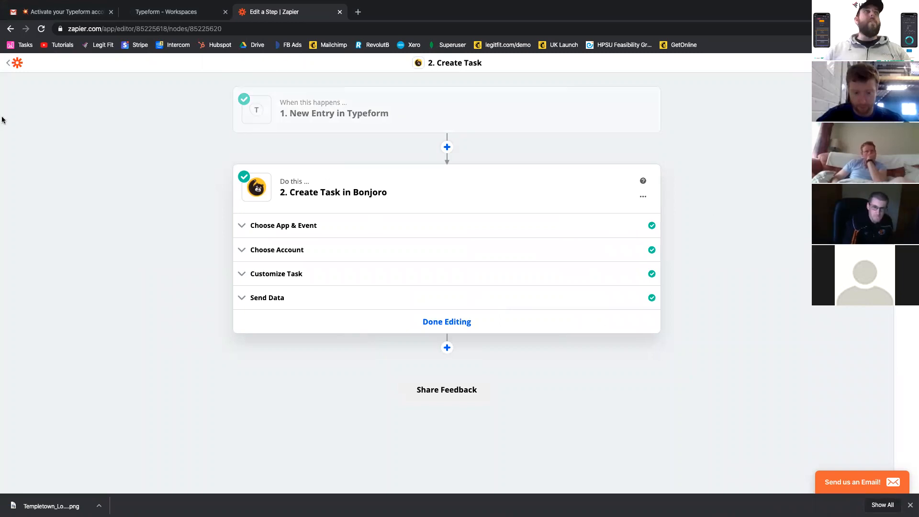
pyautogui.click(8, 64)
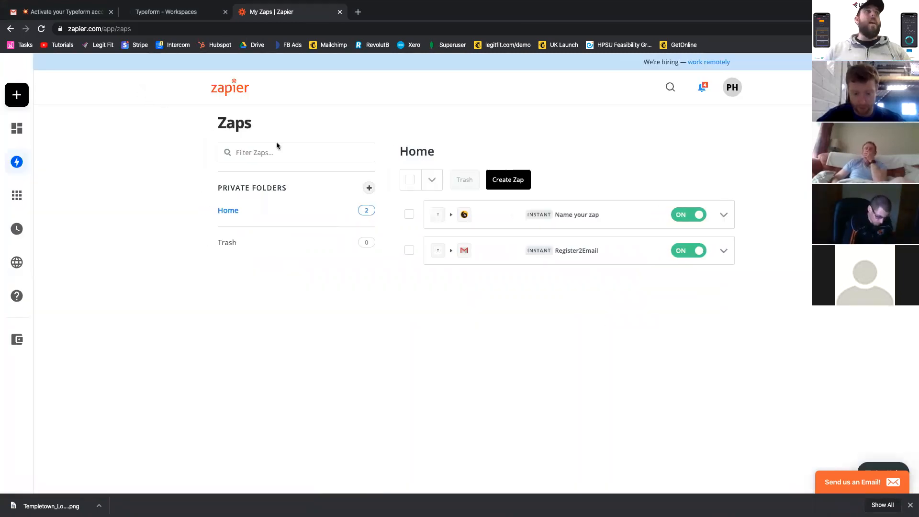
pyautogui.click(575, 214)
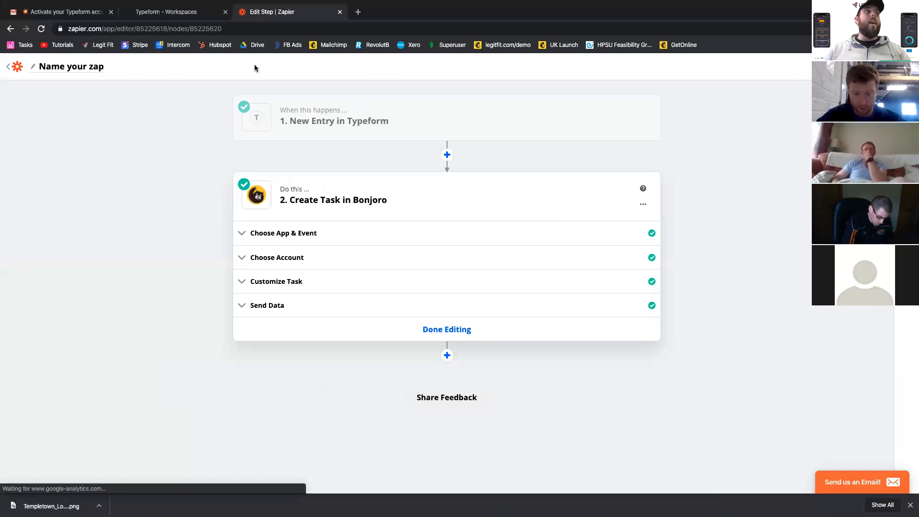
pyautogui.click(82, 65)
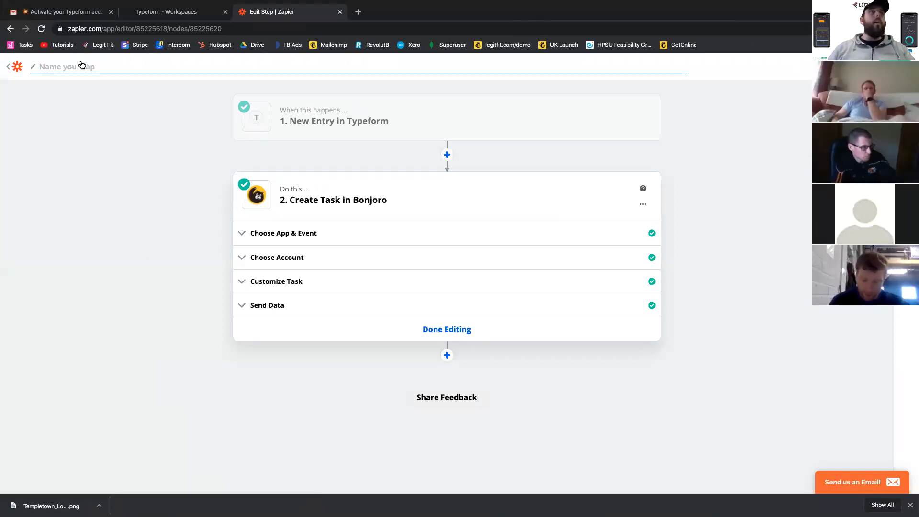
pyautogui.write('Typef')
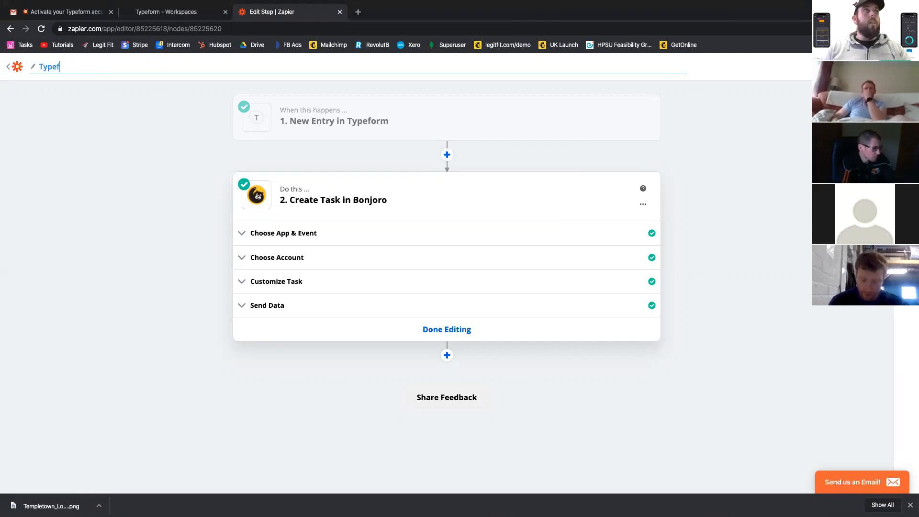
pyautogui.write('orm2Bonjoro')
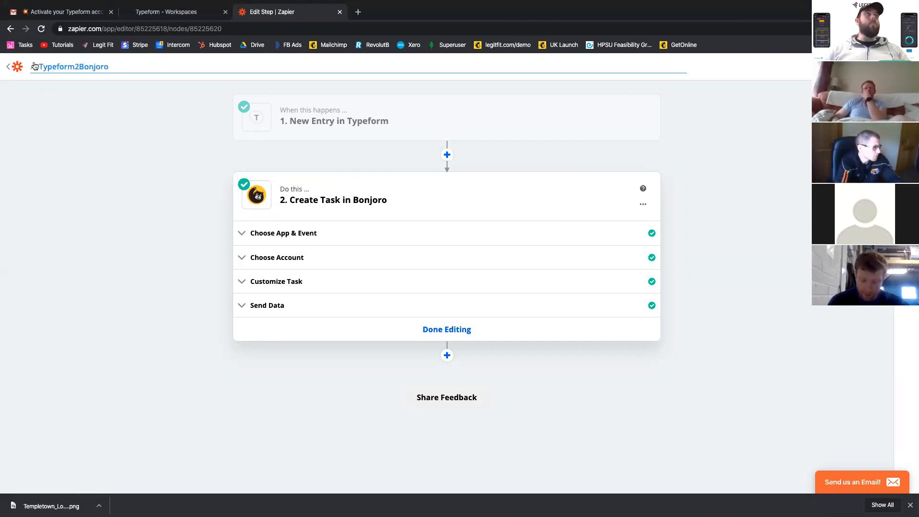
pyautogui.click(16, 67)
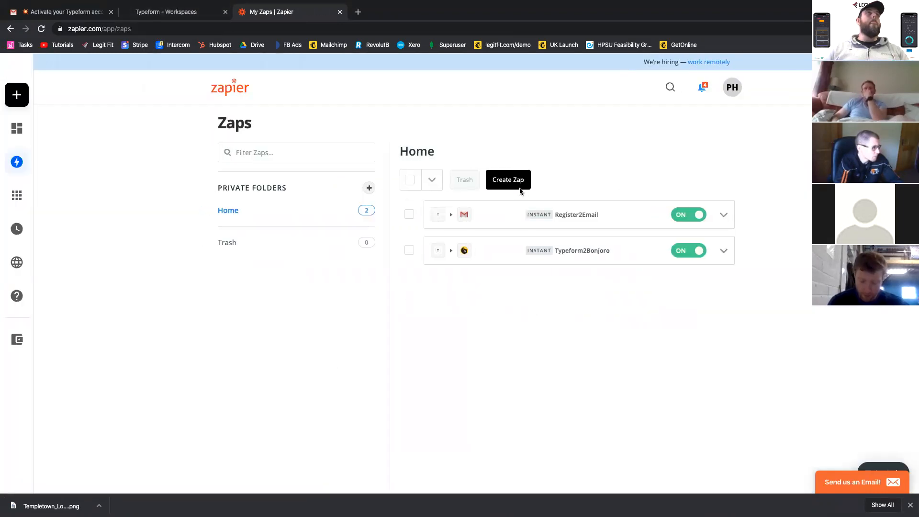
# - Create another zap with Typeform's New Entry as its trigger, and leave it unnamed and unfinished in the zap list
pyautogui.click(506, 181)
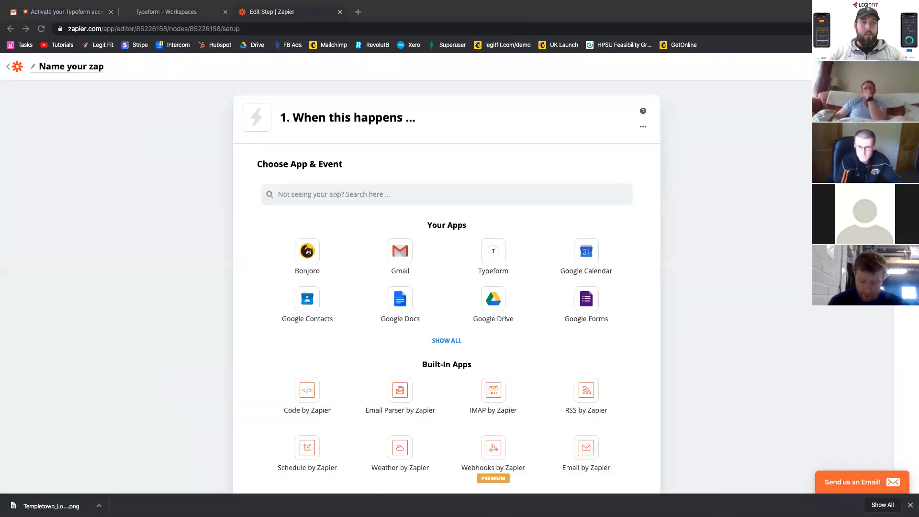
pyautogui.click(335, 194)
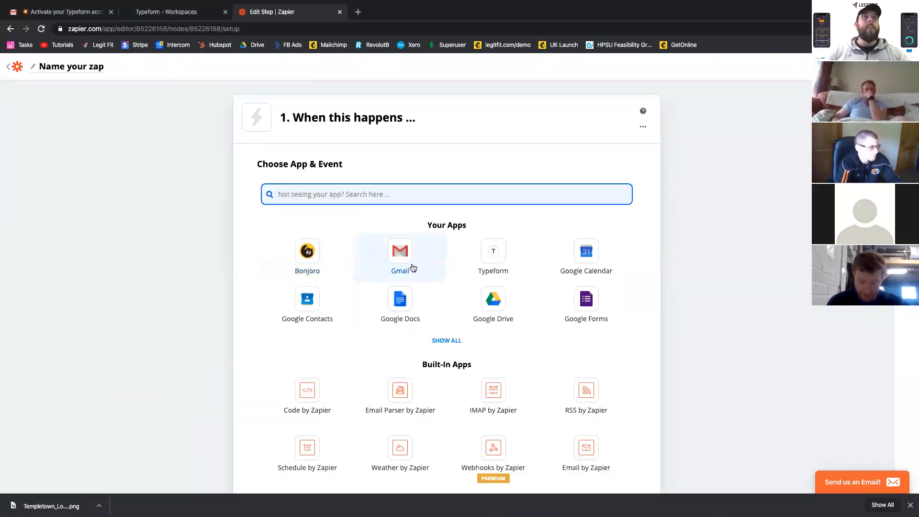
pyautogui.click(493, 252)
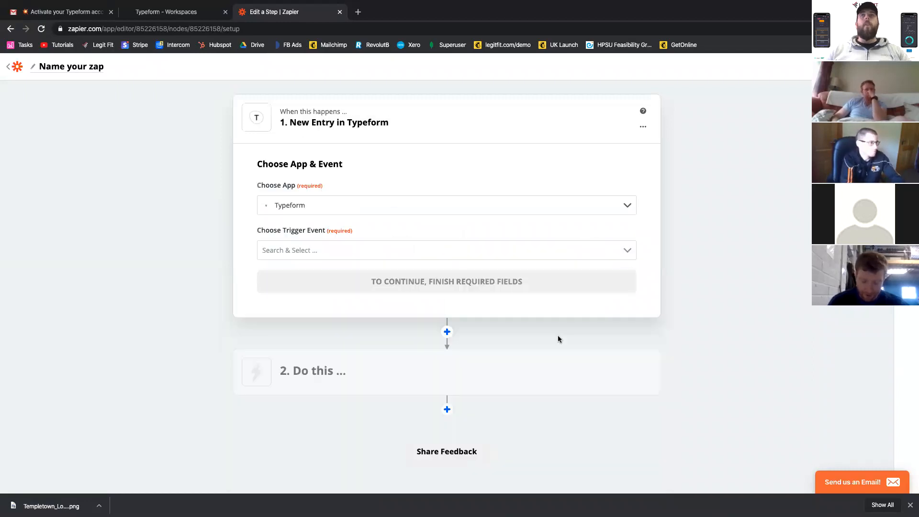
pyautogui.hotkey('ctrl', 'Right')
pyautogui.hotkey('ctrl', 'Left')
pyautogui.hotkey('ctrl', 'Left')
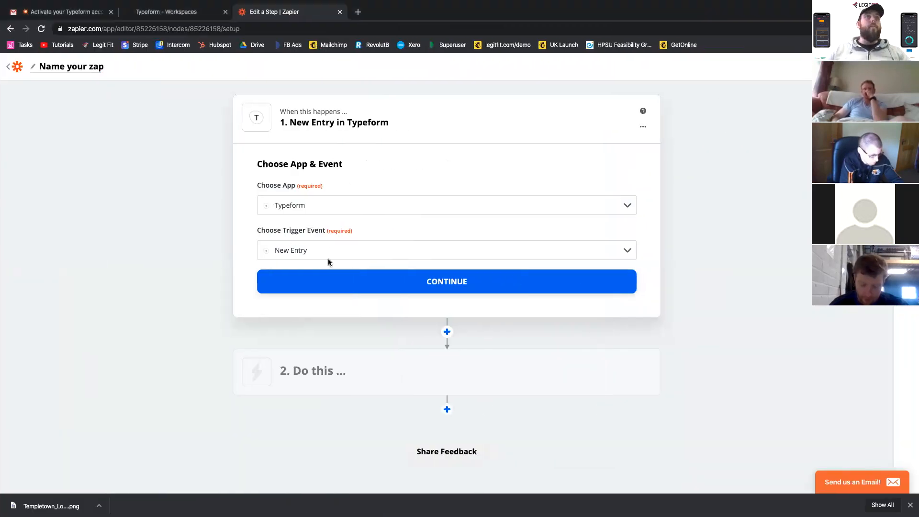
pyautogui.click(19, 68)
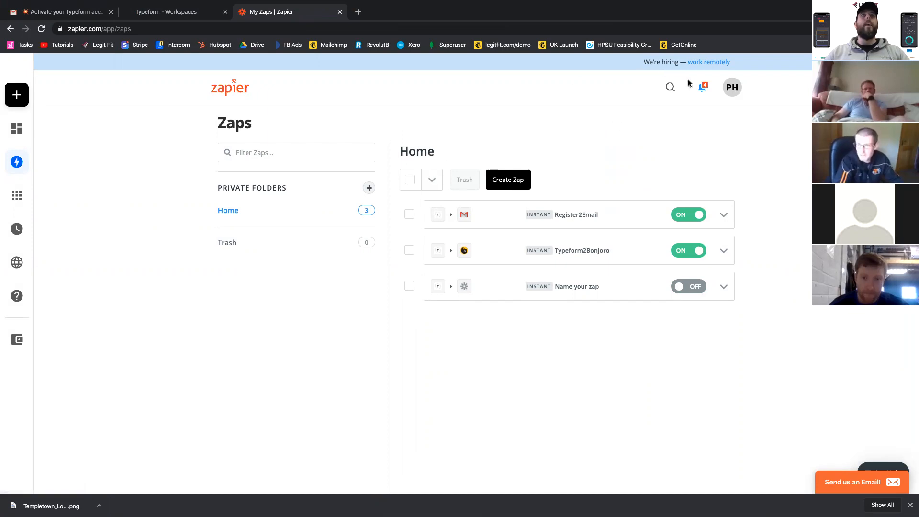
# - Search Zapier's apps for GetResponse and clear the search
pyautogui.click(675, 88)
pyautogui.write('getrespo')
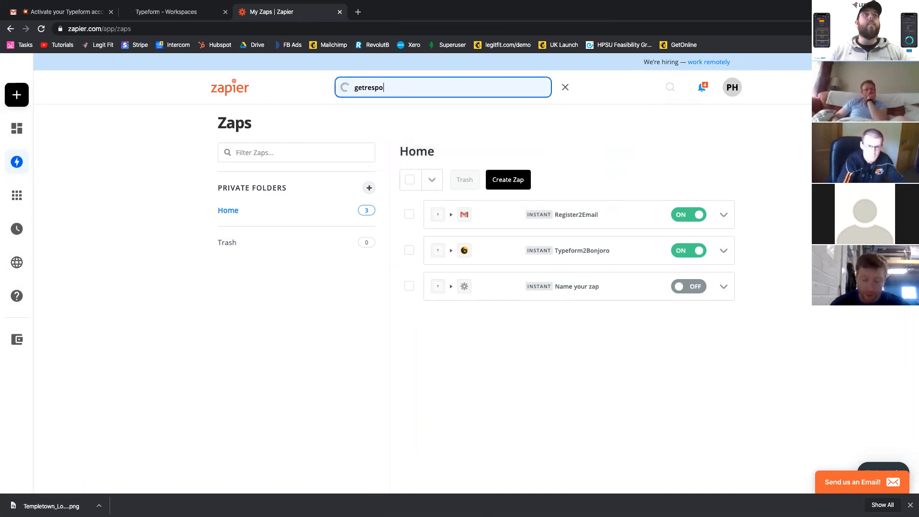
pyautogui.press('BackSpace')
pyautogui.press('BackSpace')
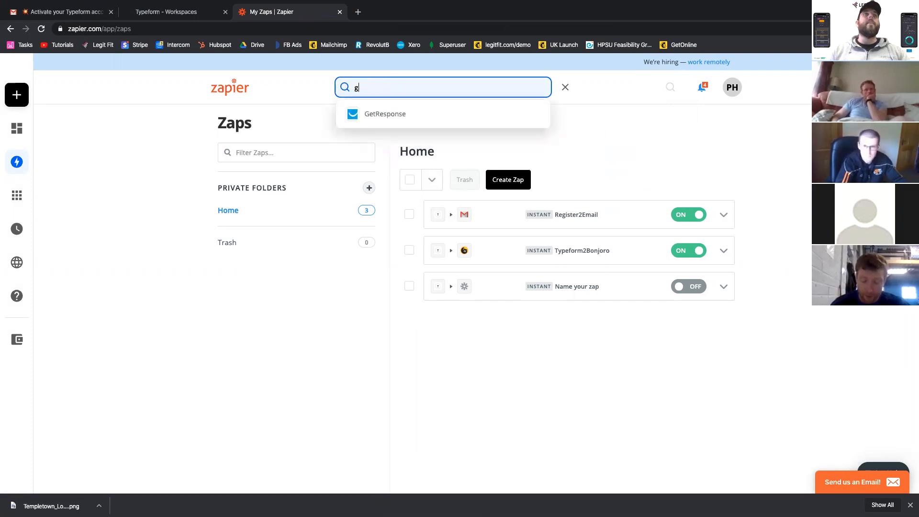
pyautogui.press('BackSpace')
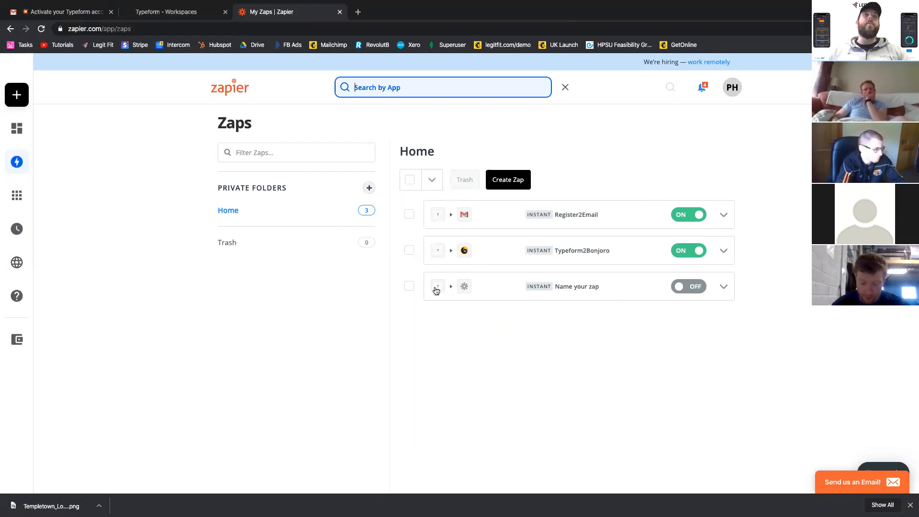
# - Switch to Typeform, open the Registration Form and review its questions, including the fitness level rating, through to the thank-you message
pyautogui.click(154, 11)
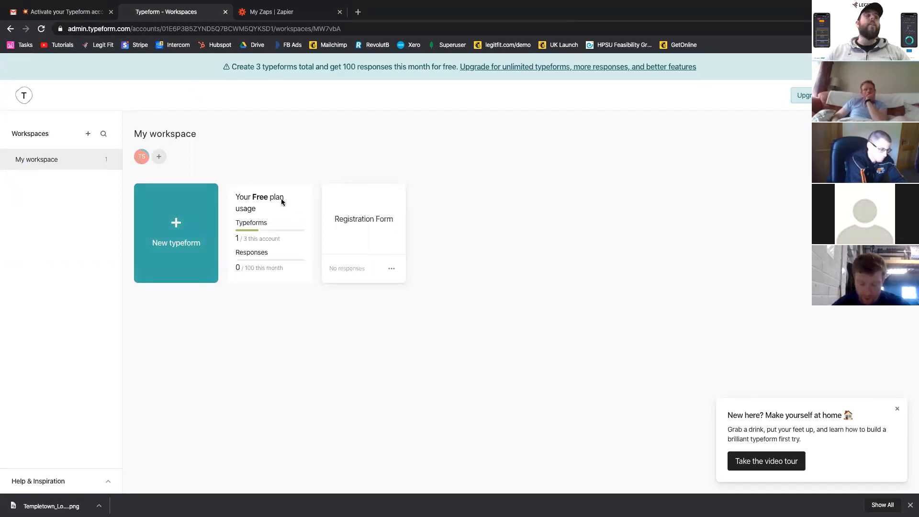
pyautogui.click(283, 14)
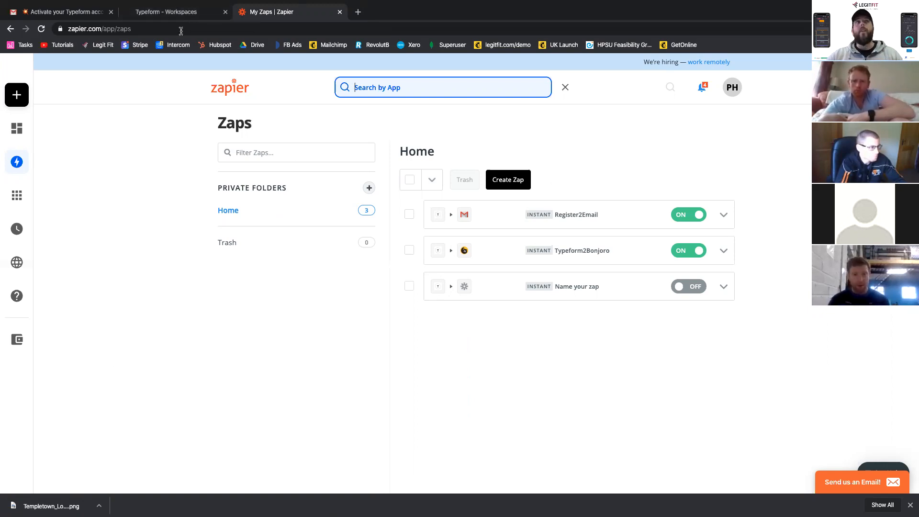
pyautogui.click(184, 15)
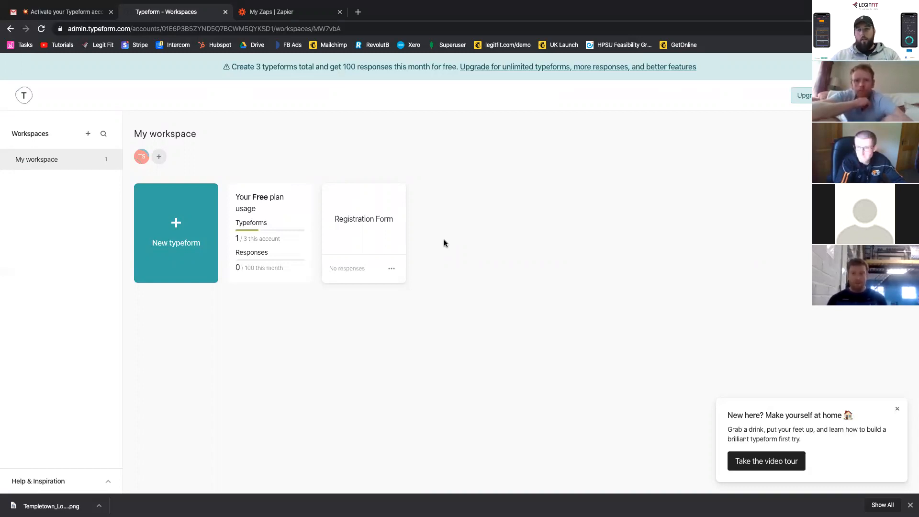
pyautogui.click(356, 237)
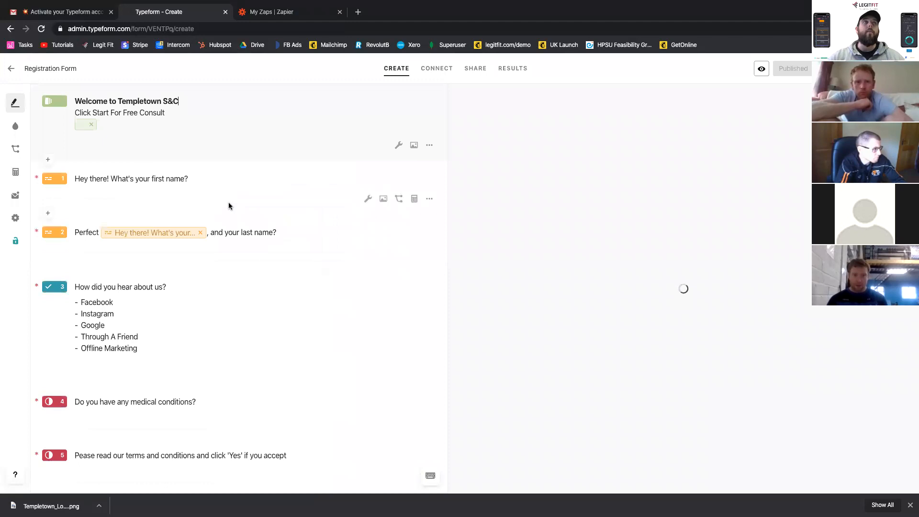
pyautogui.scroll(-1, 143, 172)
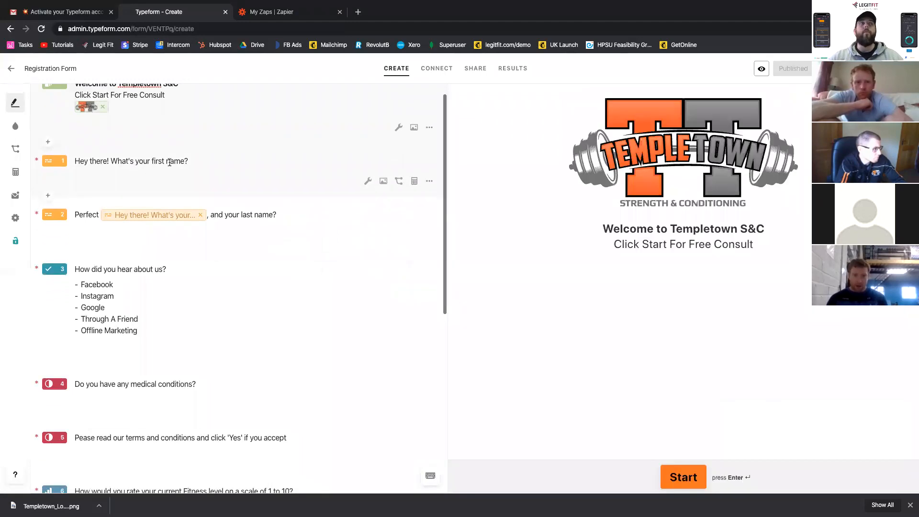
pyautogui.scroll(-2, 169, 182)
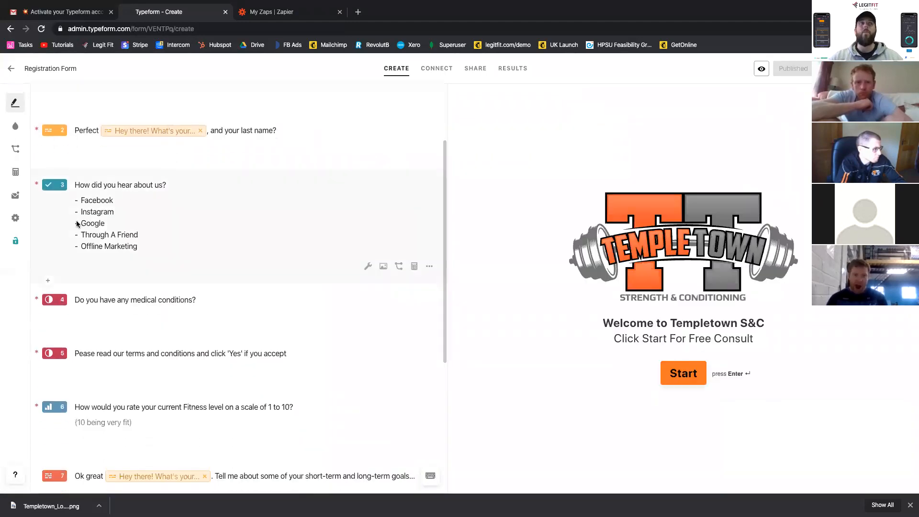
pyautogui.scroll(-2, 86, 260)
pyautogui.scroll(-1, 87, 262)
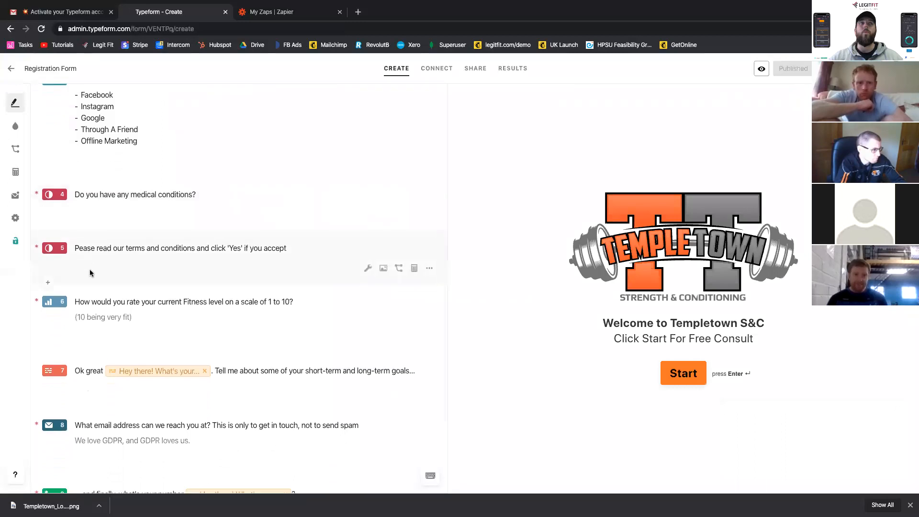
pyautogui.click(108, 298)
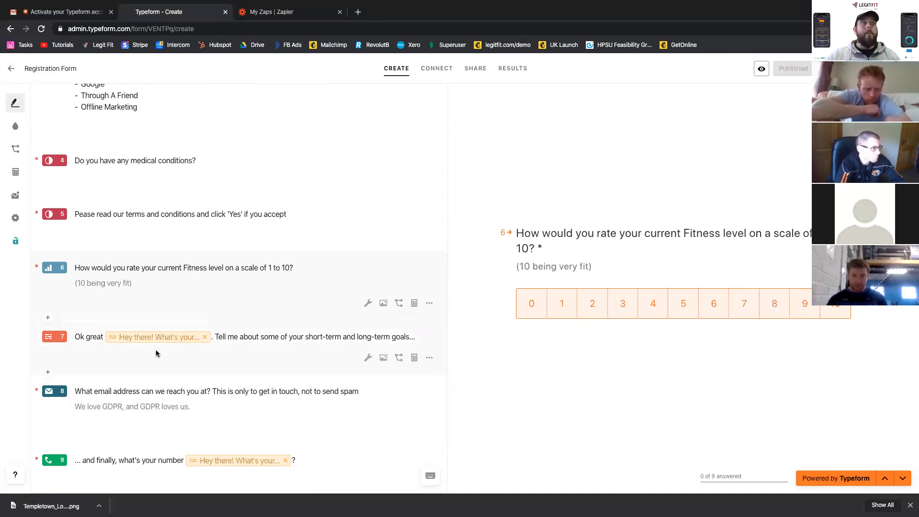
pyautogui.scroll(-1, 95, 330)
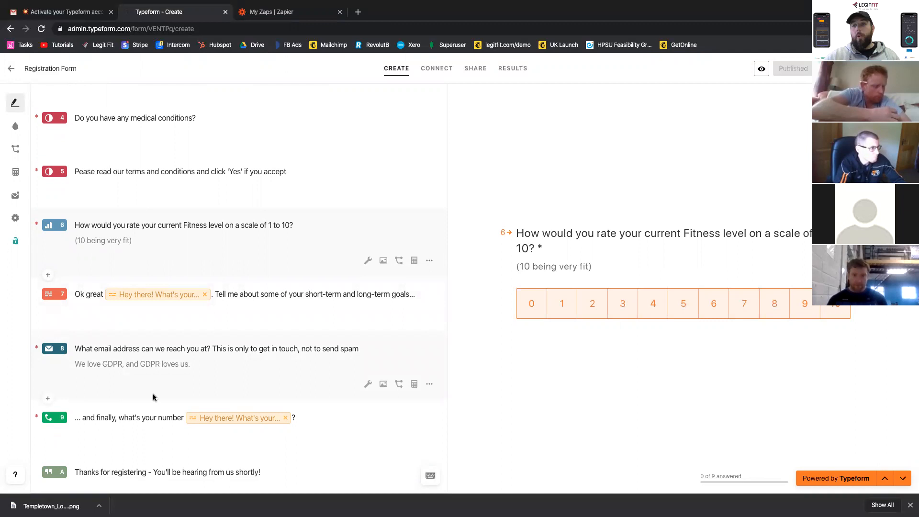
pyautogui.scroll(-1, 200, 440)
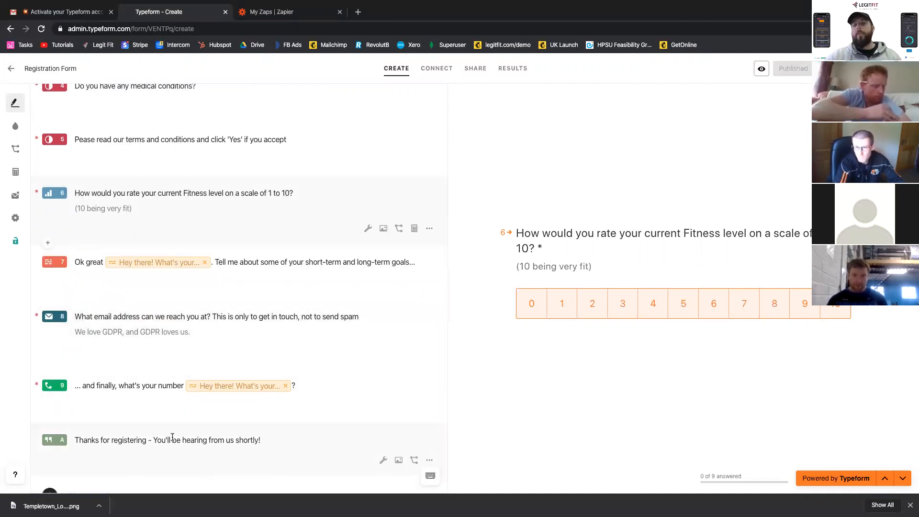
pyautogui.scroll(6, 176, 295)
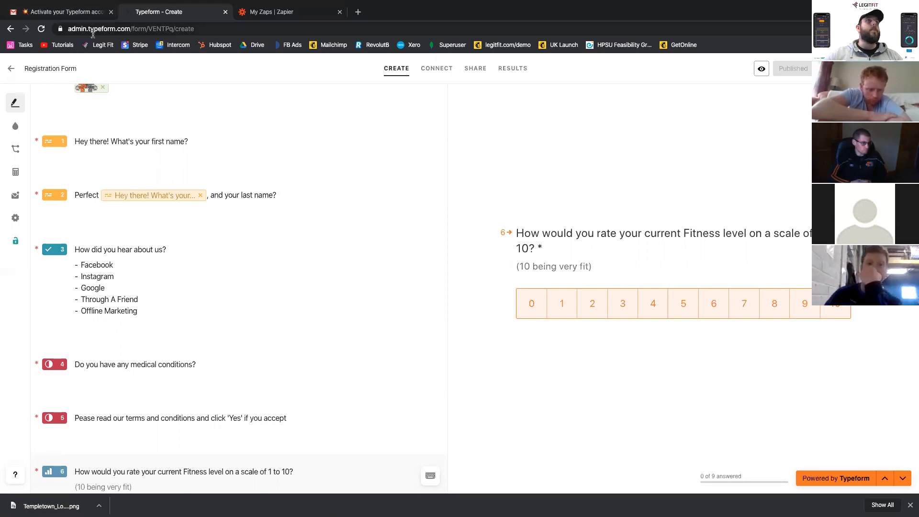
# - Switch to the Concept Map board in Miro and review the client funnel and the list of zaps needed
pyautogui.hotkey('ctrl', 'Left')
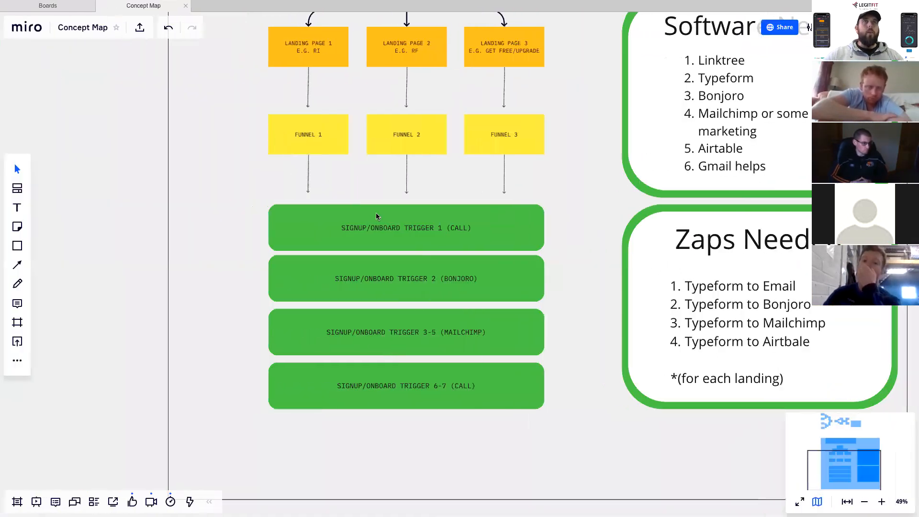
pyautogui.scroll(2, 376, 217)
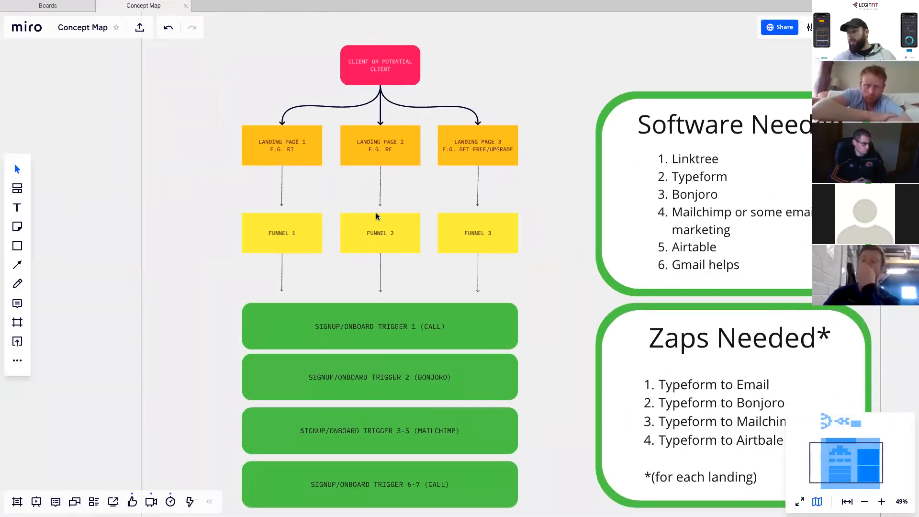
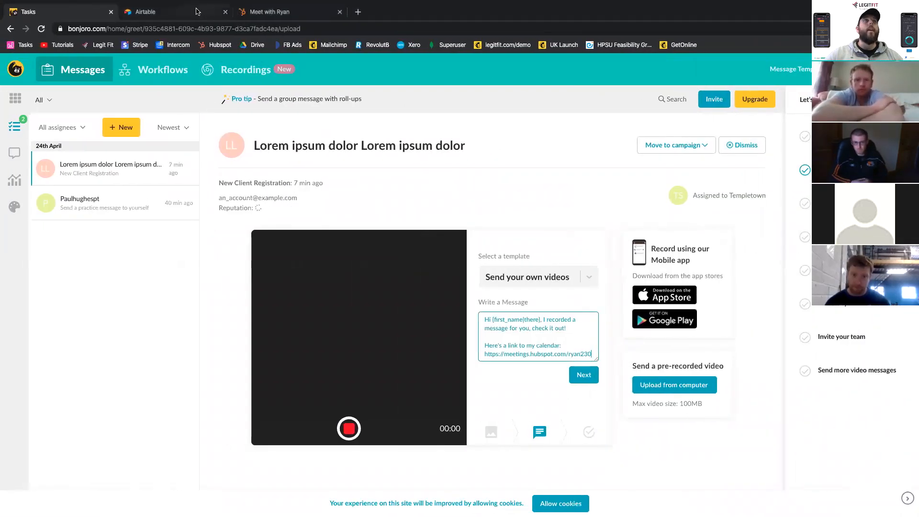
# - Switch to Airtable, and skip both the workspace setup and the introductory guide
pyautogui.hotkey('ctrl', 'Tab')
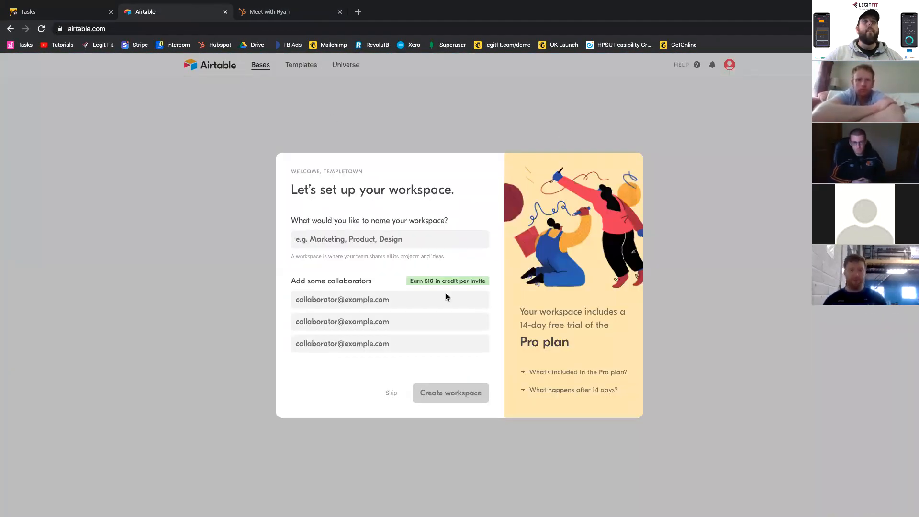
pyautogui.click(391, 393)
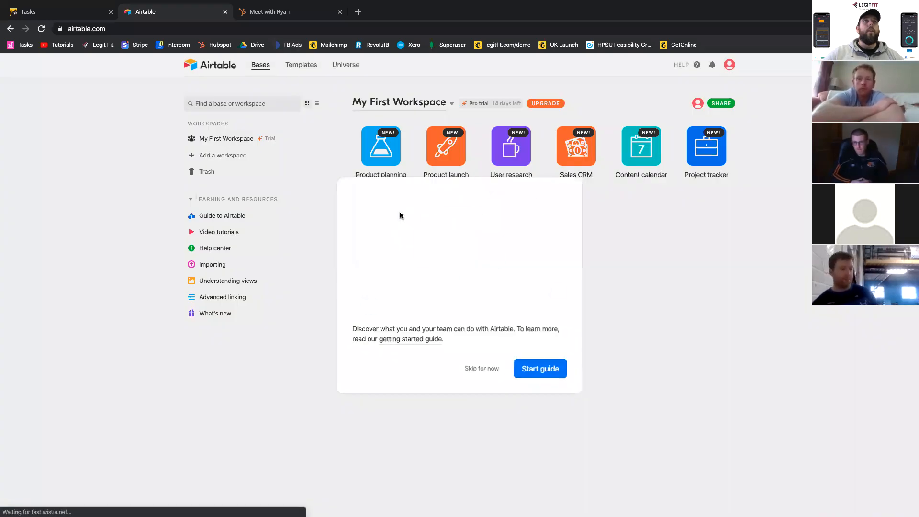
pyautogui.click(739, 274)
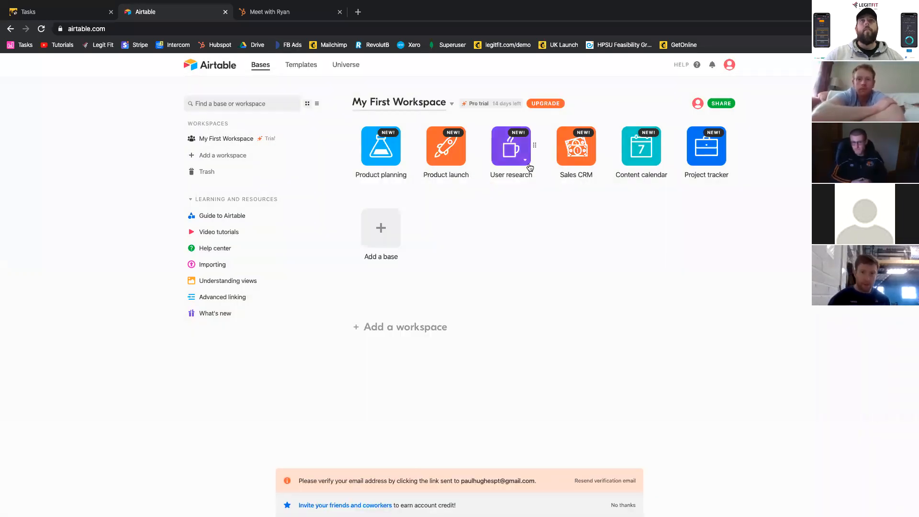
# - Open the Sales CRM base and look over its Opportunities table, including the settings of the Proposal deadline field
pyautogui.click(581, 161)
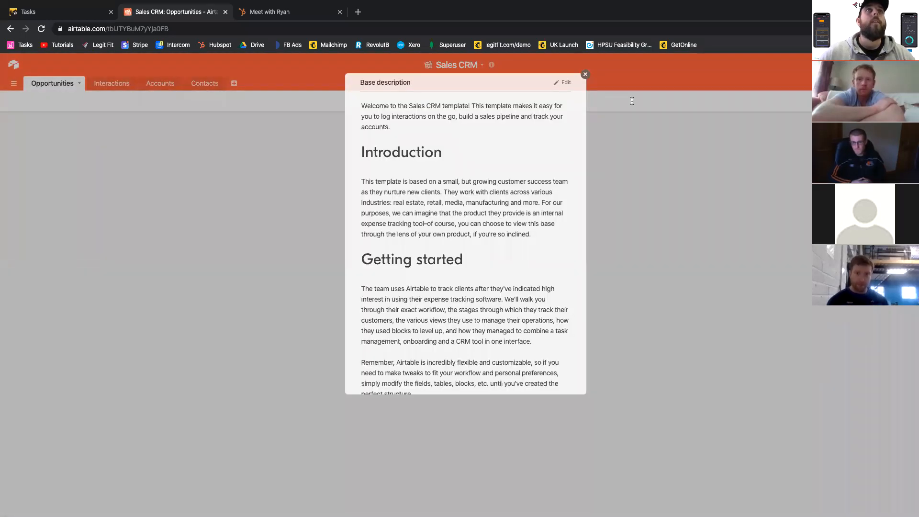
pyautogui.click(584, 75)
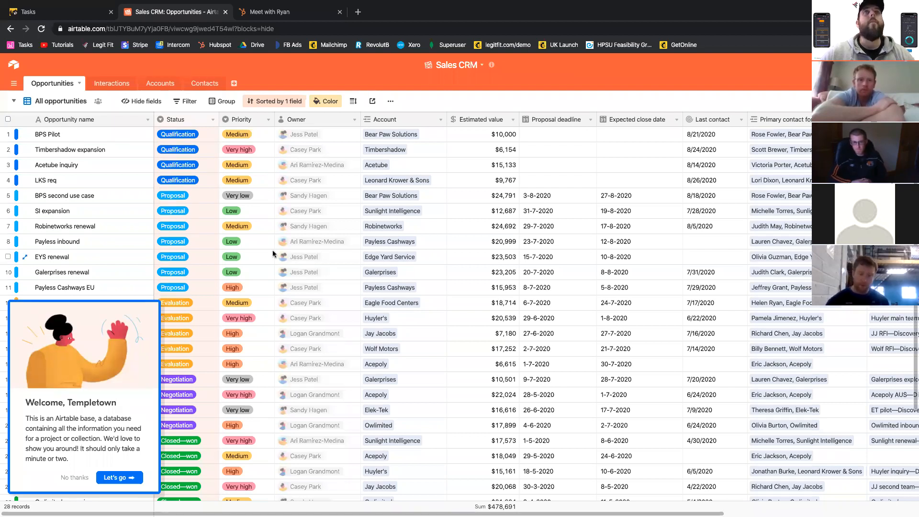
pyautogui.scroll(-5, 273, 253)
pyautogui.scroll(5, 273, 254)
pyautogui.hscroll(1, 273, 254)
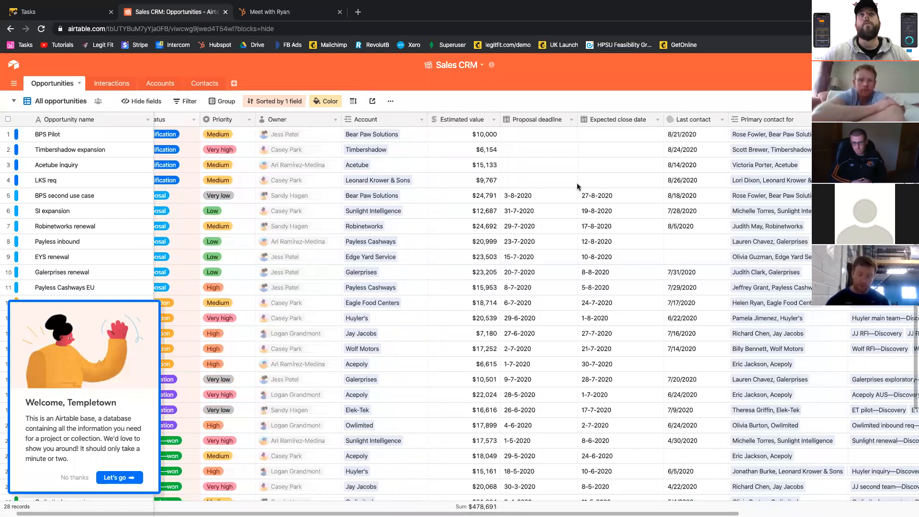
pyautogui.doubleClick(536, 119)
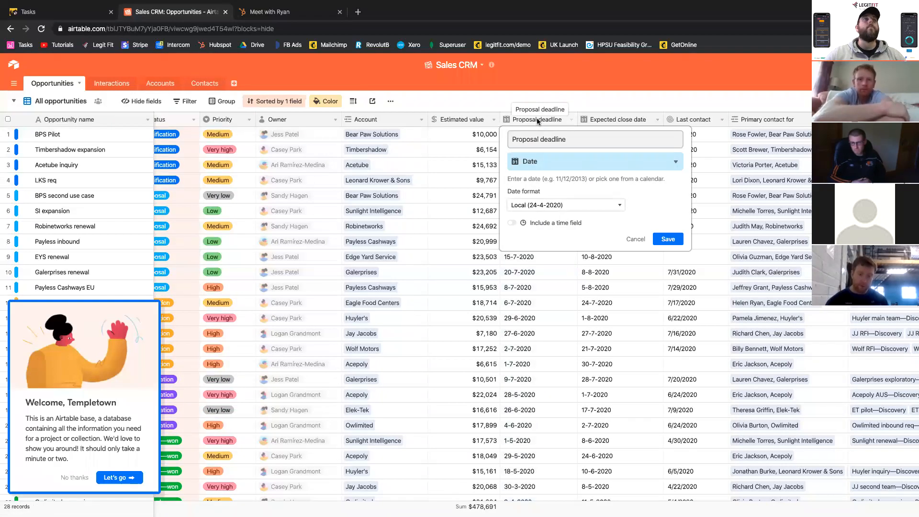
pyautogui.click(584, 102)
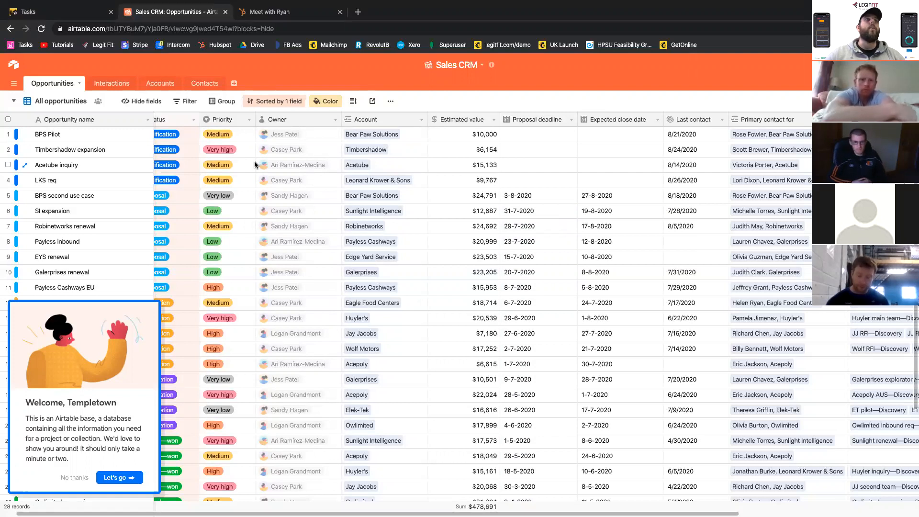
# - Switch to the Concept Map board in Miro and select the Signup/Onboard Trigger 6-7 (Call) box
pyautogui.hotkey('ctrl', 'Left')
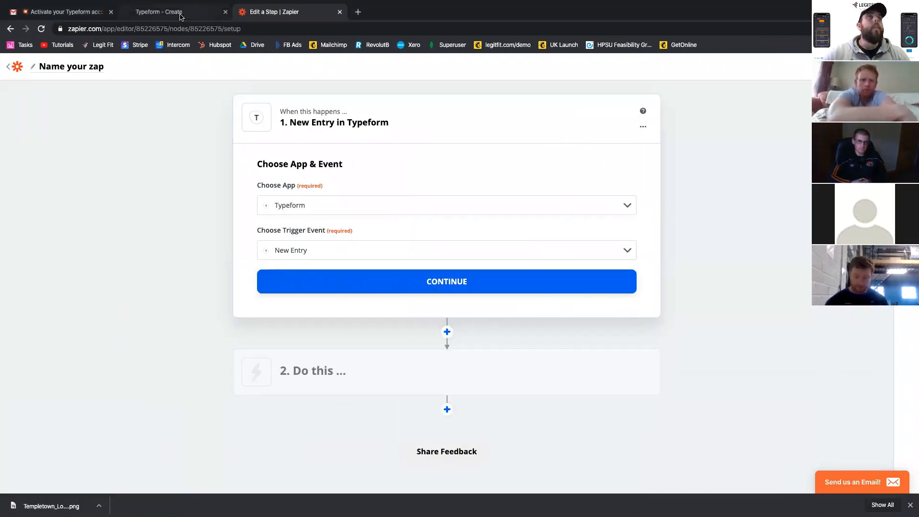
pyautogui.hotkey('ctrl', 'Left')
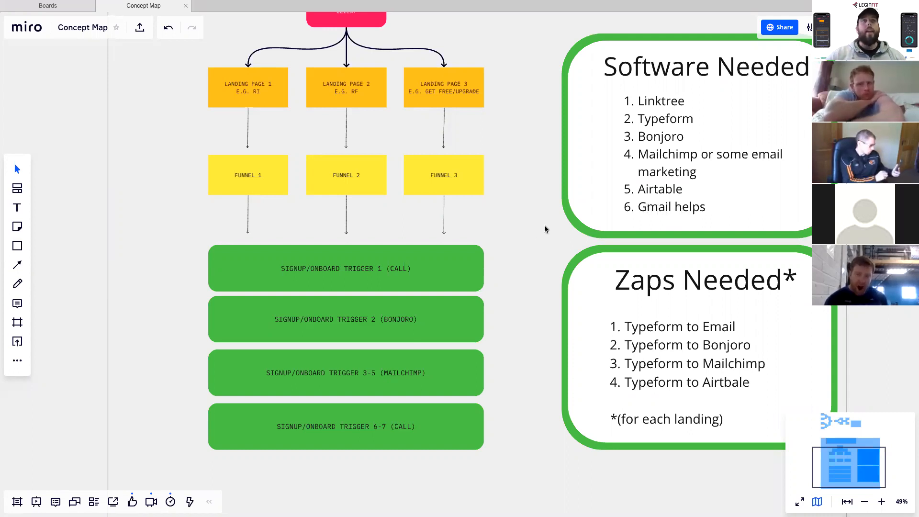
pyautogui.click(385, 428)
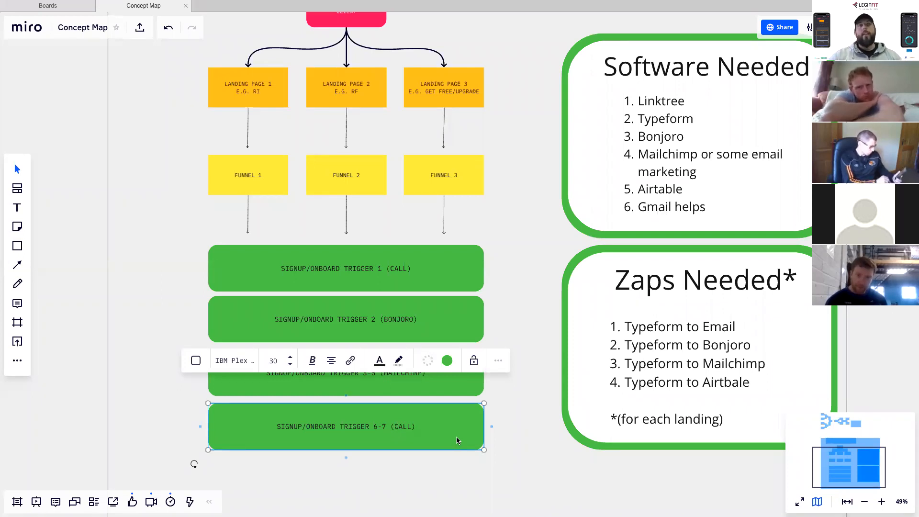
# - Compare the Concept Map's onboarding triggers with the open zap in Zapier and the Sales CRM base in Airtable, ending on the Miro board
pyautogui.hotkey('ctrl', 'Right')
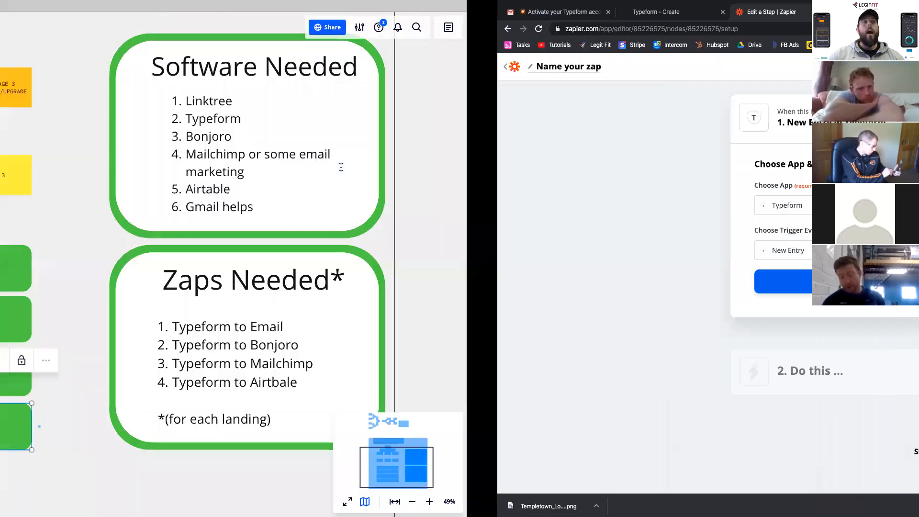
pyautogui.hotkey('ctrl', 'Left')
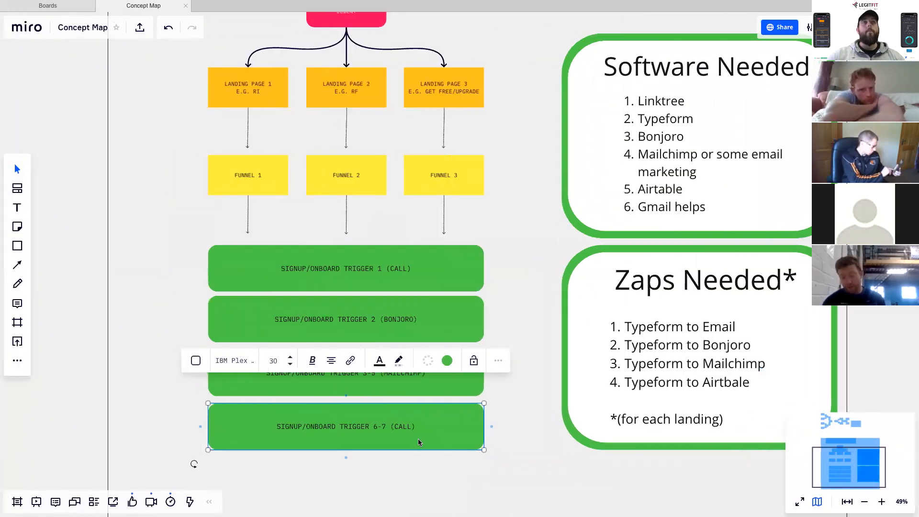
pyautogui.hotkey('ctrl', 'Right')
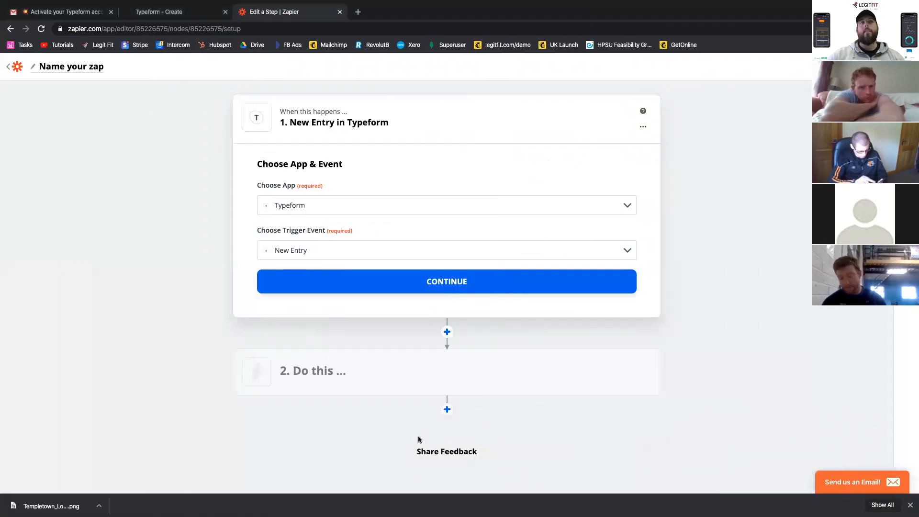
pyautogui.hotkey('ctrl', 'Left')
pyautogui.hotkey('ctrl', 'Right')
pyautogui.hotkey('ctrl', 'Right')
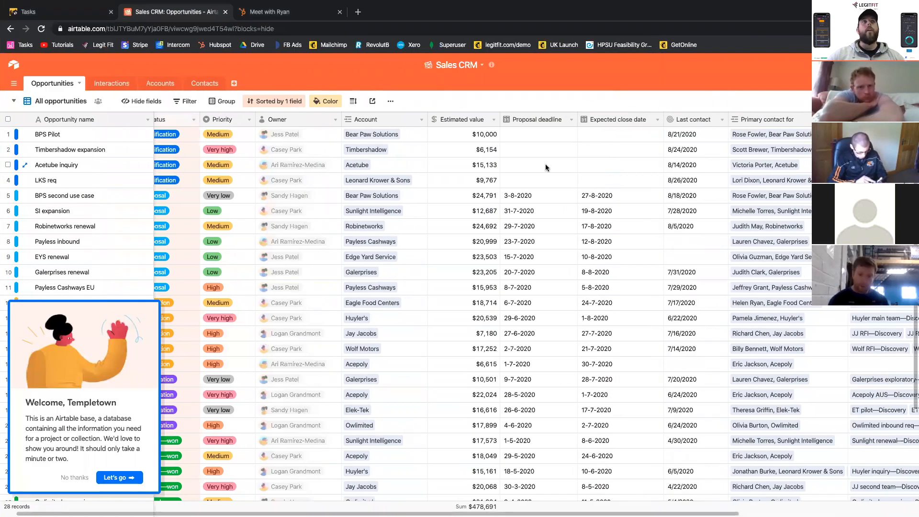
pyautogui.hotkey('ctrl', 'Left')
pyautogui.hotkey('ctrl', 'Left')
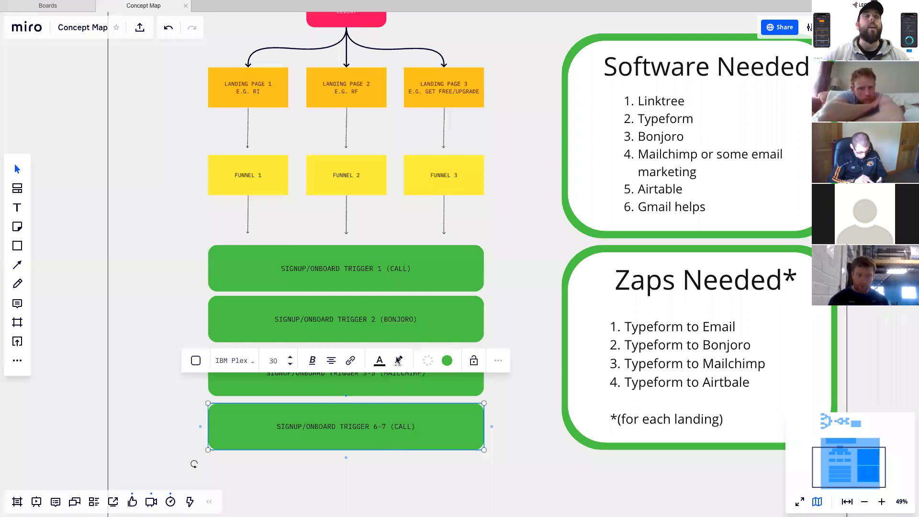
# - Switch to the unfinished Typeform zap in Zapier, and return to the Concept Map board in Miro
pyautogui.hotkey('ctrl', 'Right')
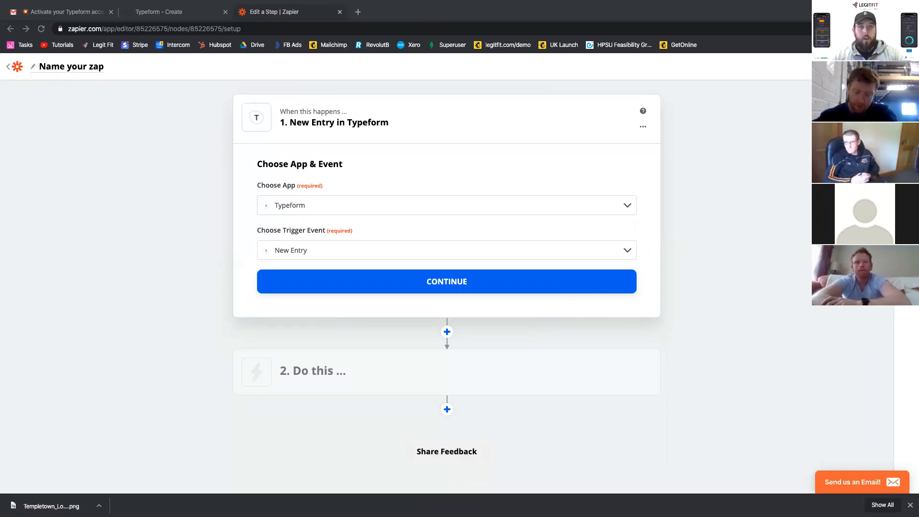
pyautogui.hotkey('ctrl', 'Left')
pyautogui.hotkey('ctrl', 'Left')
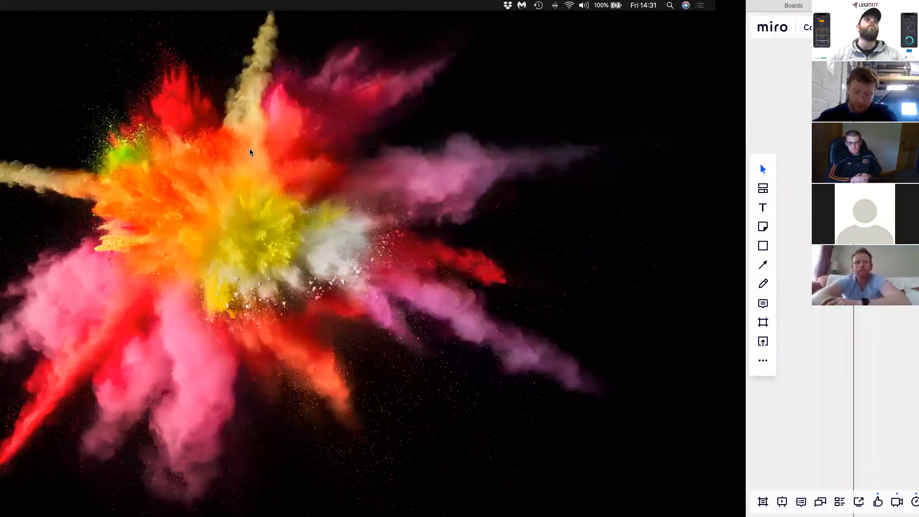
pyautogui.hotkey('ctrl', 'Right')
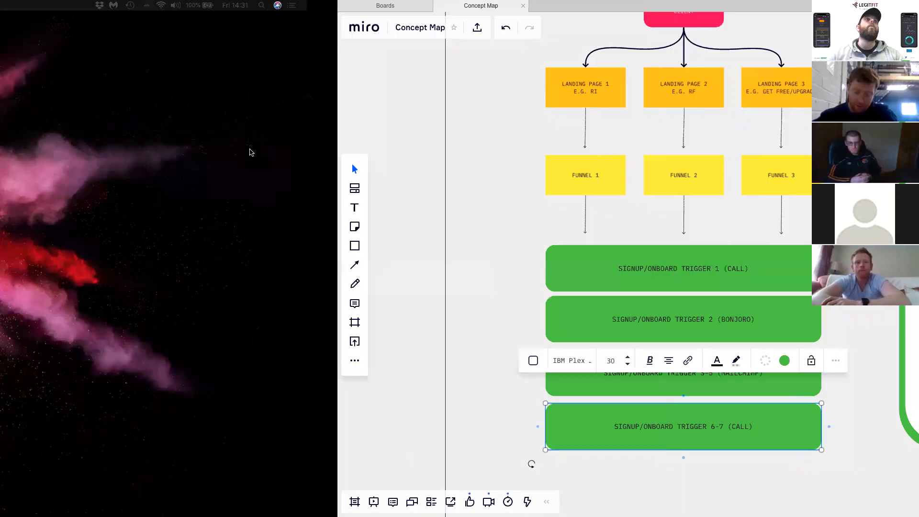